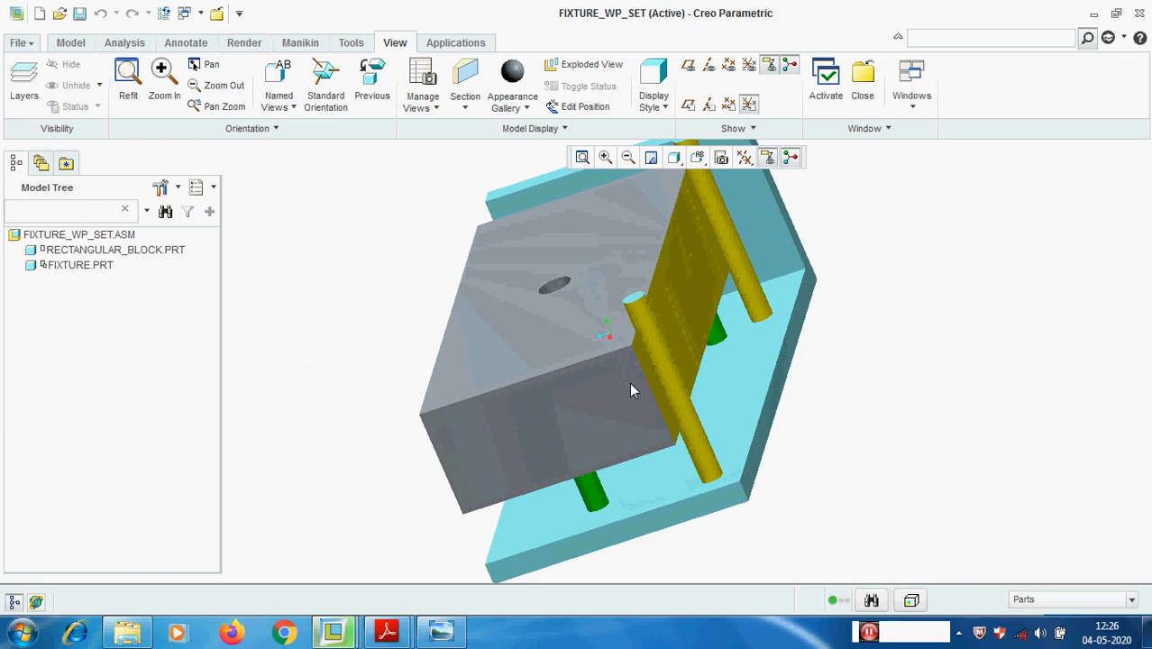
- Examine how the rectangular block is located against the green, yellow and red pins of the fixture from several angles
{"action": "mouse_move", "coordinate": [532, 435]}
{"action": "middle_mouse_down"}
{"action": "mouse_move", "coordinate": [578, 391]}
{"action": "mouse_move", "coordinate": [635, 409]}
{"action": "mouse_move", "coordinate": [609, 417]}
{"action": "middle_mouse_up"}
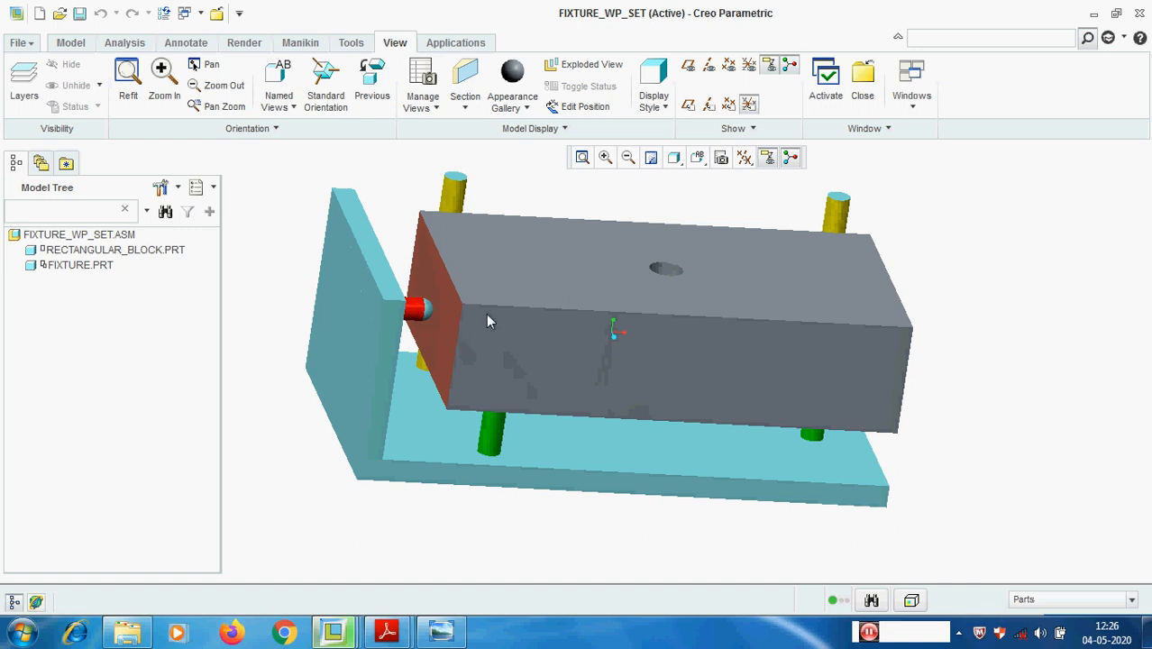
{"action": "scroll", "coordinate": [505, 333], "scroll_direction": "down", "scroll_amount": 3}
{"action": "scroll", "coordinate": [504, 335], "scroll_direction": "up", "scroll_amount": 1}
{"action": "middle_click_drag", "start_coordinate": [506, 344], "coordinate": [491, 345]}
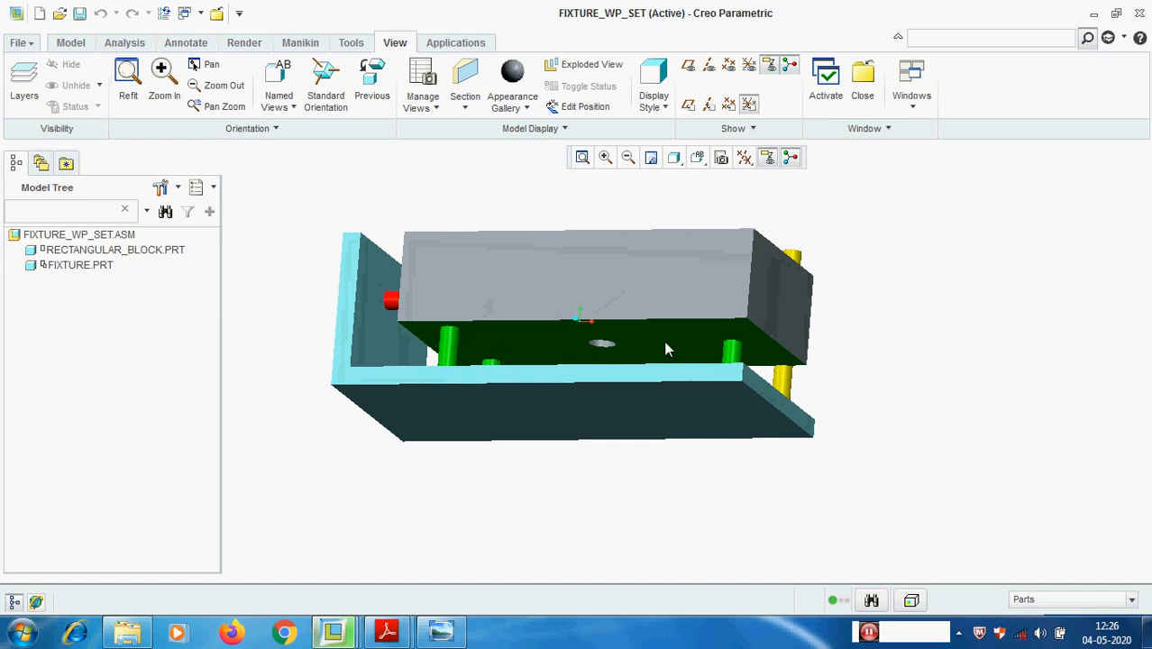
{"action": "middle_click_drag", "start_coordinate": [584, 323], "coordinate": [458, 361]}
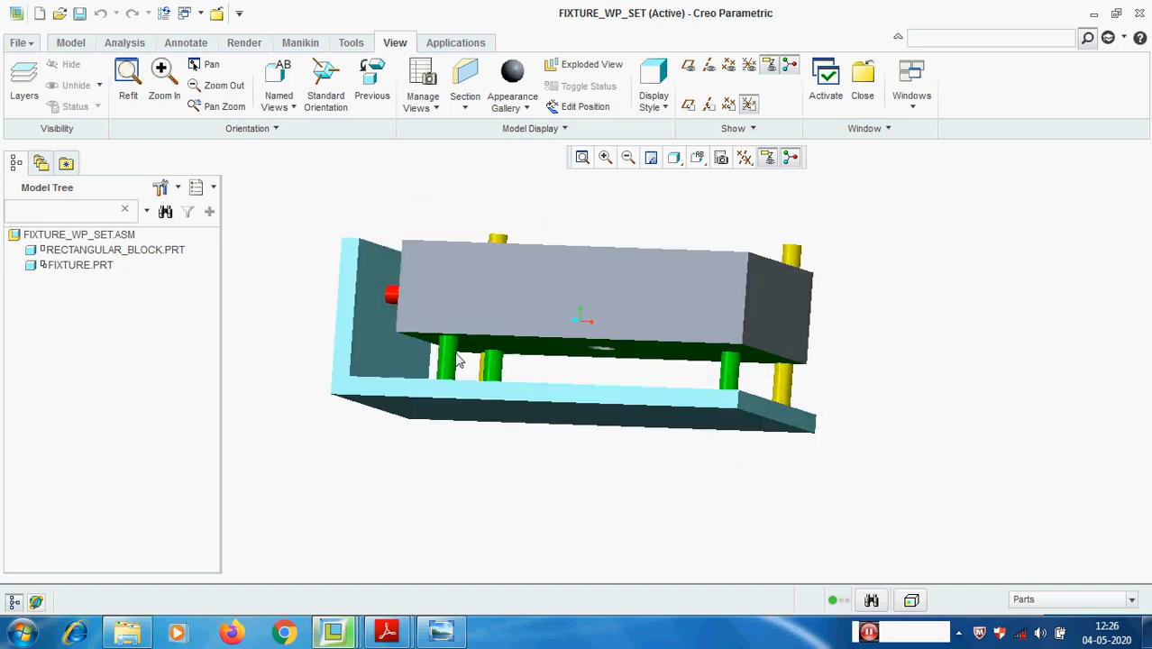
{"action": "middle_click_drag", "start_coordinate": [689, 307], "coordinate": [647, 340]}
{"action": "middle_click_drag", "start_coordinate": [745, 342], "coordinate": [660, 343]}
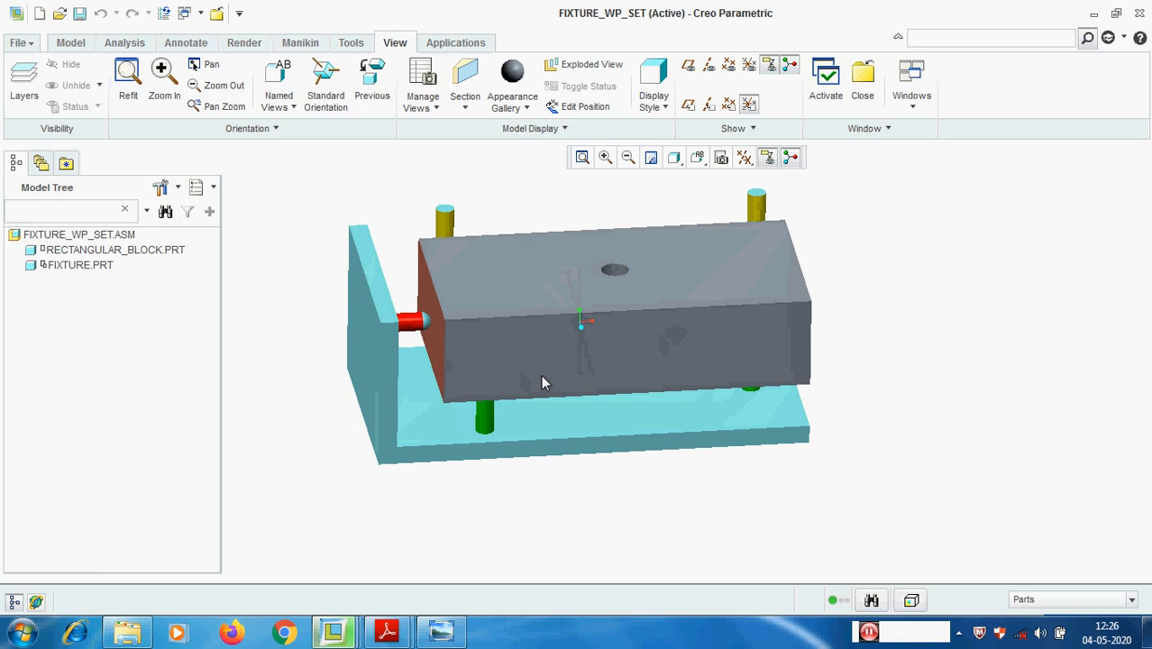
{"action": "middle_click_drag", "start_coordinate": [575, 339], "coordinate": [541, 306]}
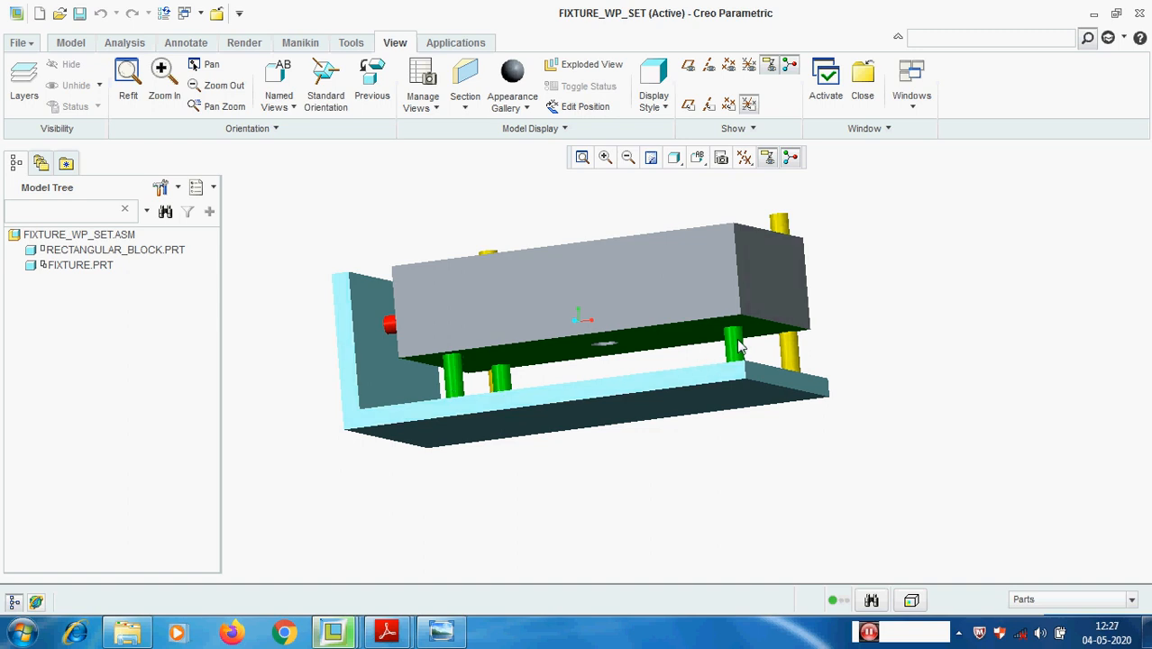
{"action": "middle_click_drag", "start_coordinate": [683, 328], "coordinate": [607, 370]}
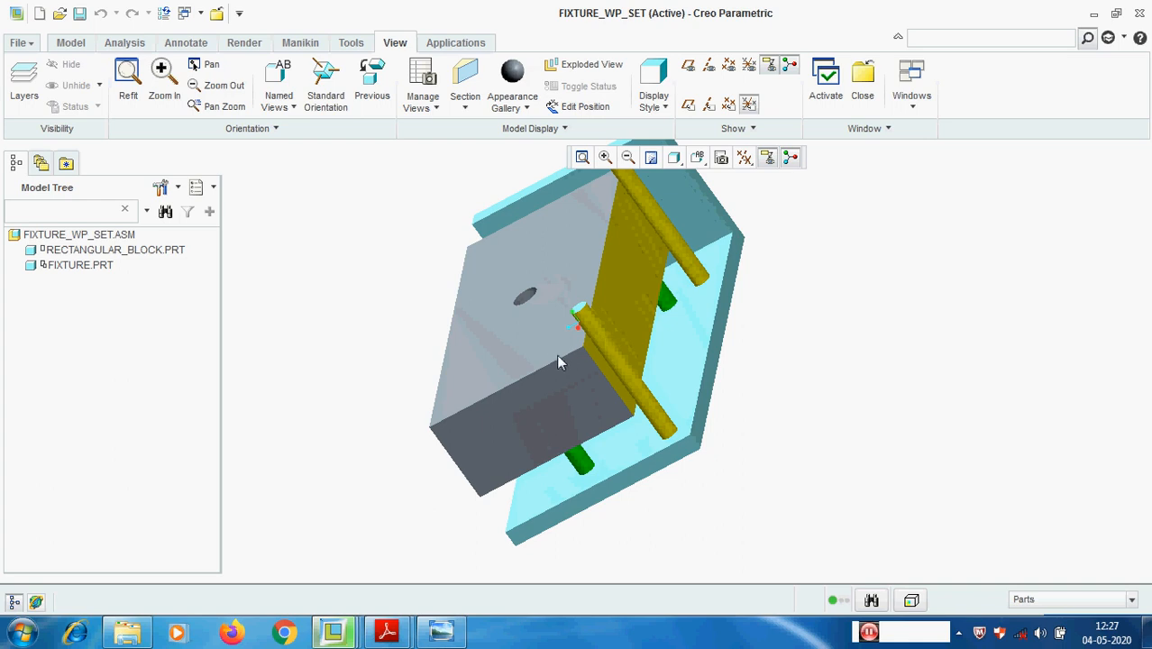
{"action": "middle_click_drag", "start_coordinate": [533, 358], "coordinate": [634, 331]}
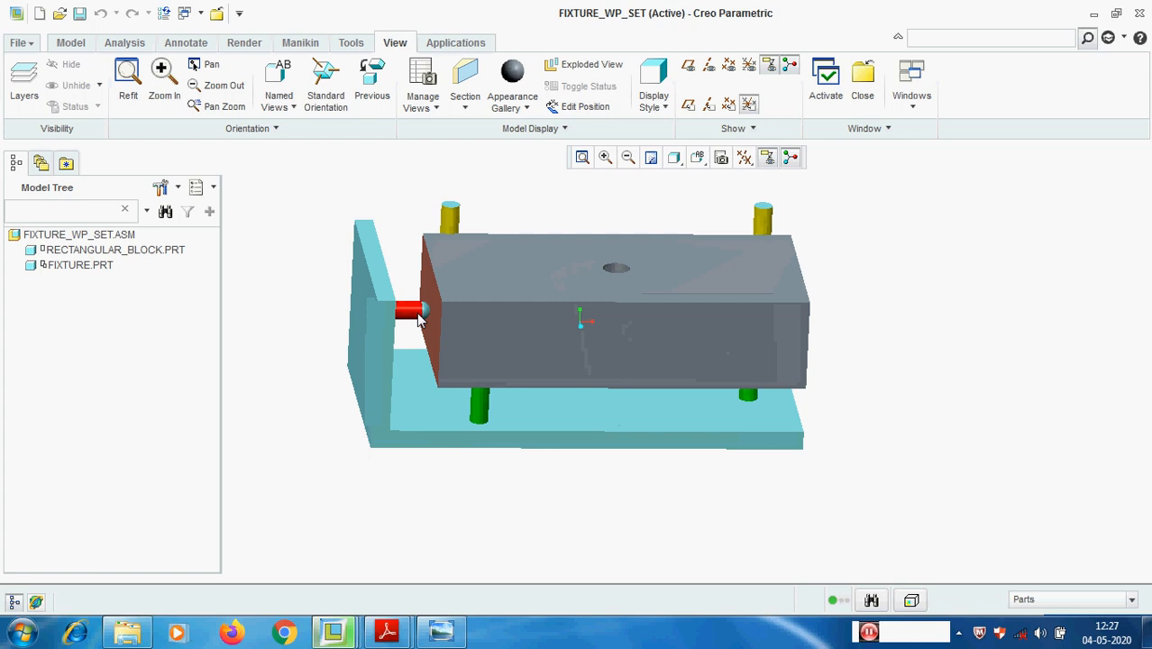
{"action": "mouse_move", "coordinate": [532, 354]}
{"action": "middle_mouse_down"}
{"action": "mouse_move", "coordinate": [512, 326]}
{"action": "mouse_move", "coordinate": [516, 348]}
{"action": "middle_mouse_up"}
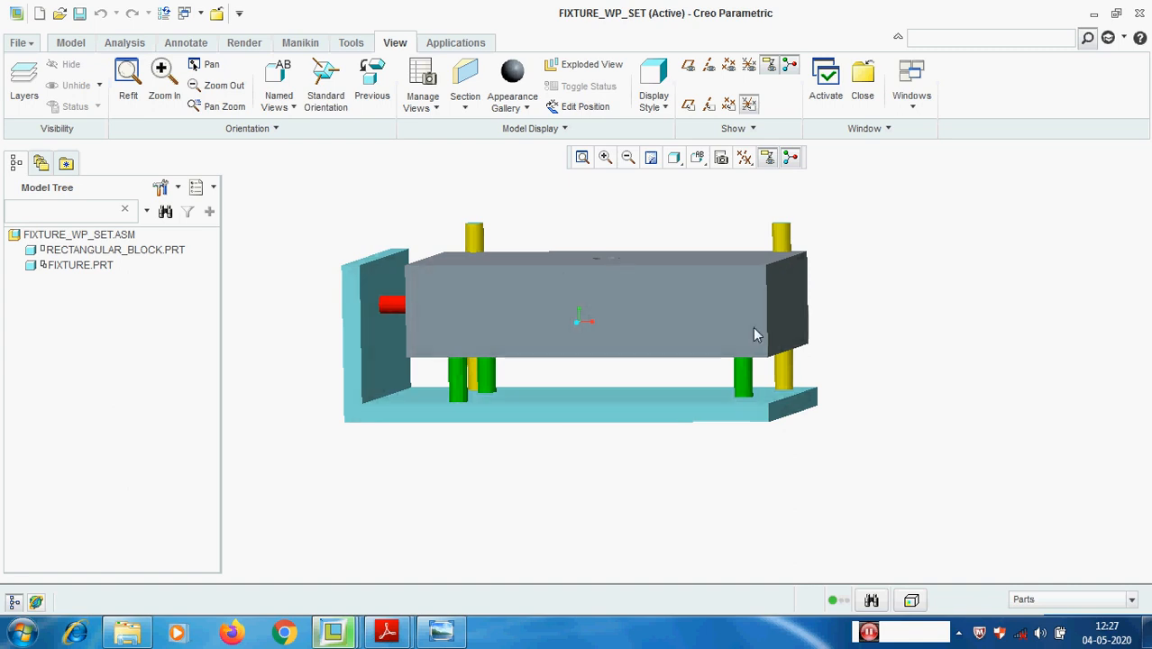
{"action": "middle_click_drag", "start_coordinate": [693, 285], "coordinate": [778, 311]}
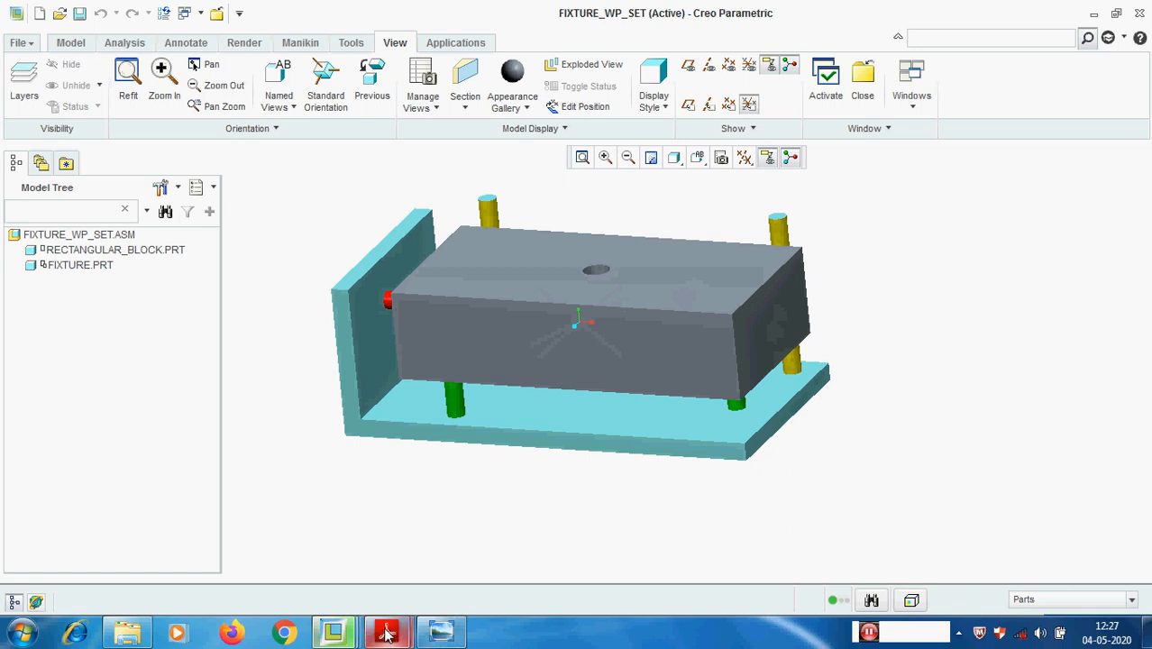
- Switch to Adobe Reader and review the block's dimensions, hole position tolerance and datums in _e05zszb.pdf
{"action": "mouse_move", "coordinate": [386, 635]}
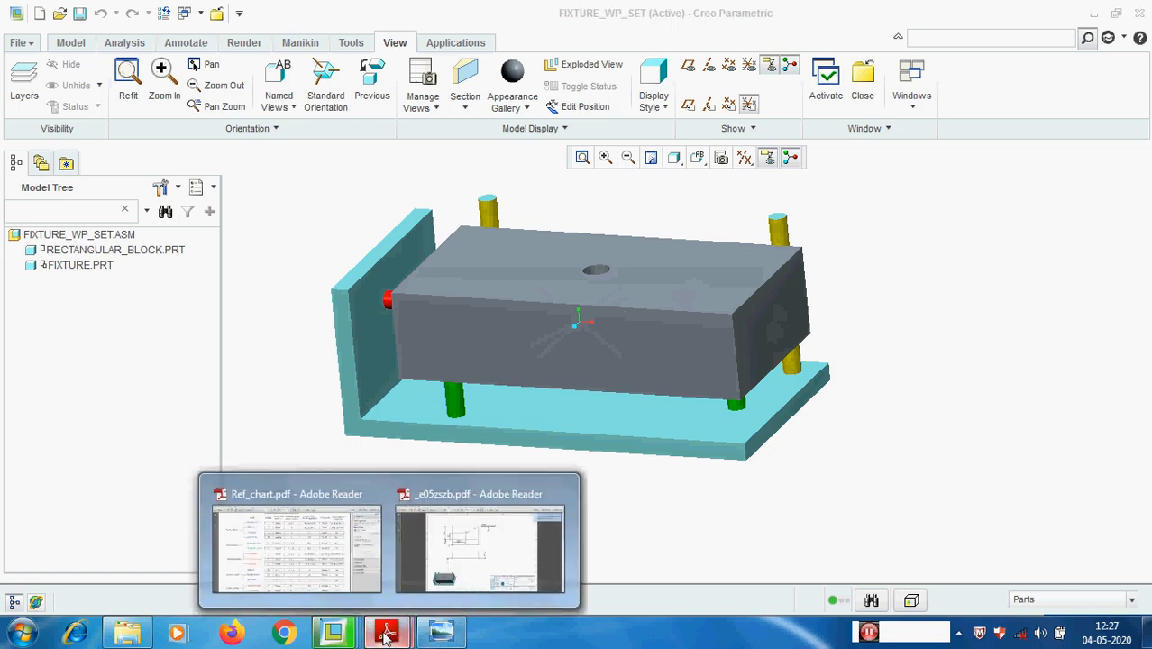
{"action": "left_click", "coordinate": [539, 504]}
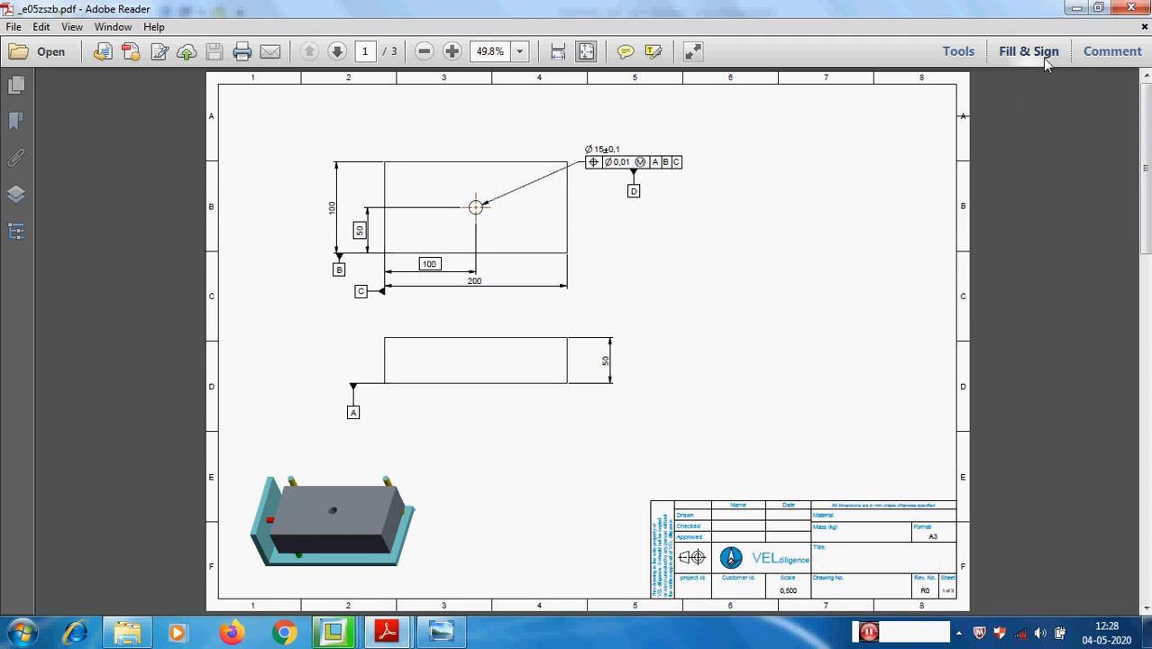
{"action": "left_click", "coordinate": [1075, 8]}
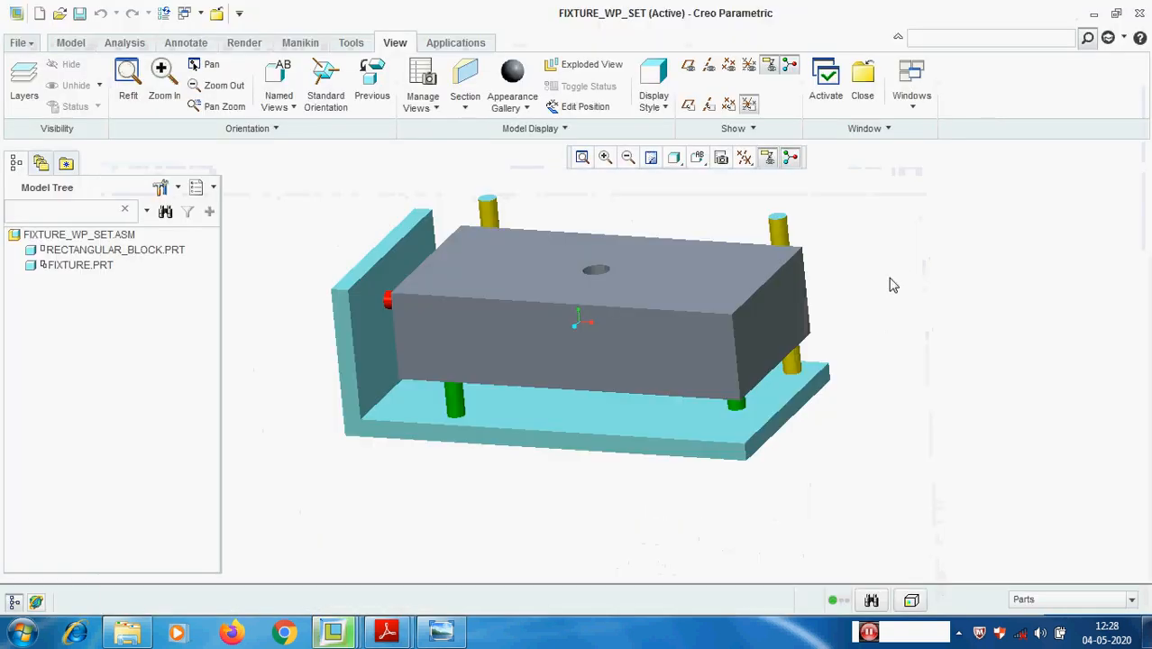
- Switch to the RECTANGULAR_BLOCK_MACH.PRT model in Creo Parametric and inspect the uneven block from several angles
{"action": "left_click", "coordinate": [913, 106]}
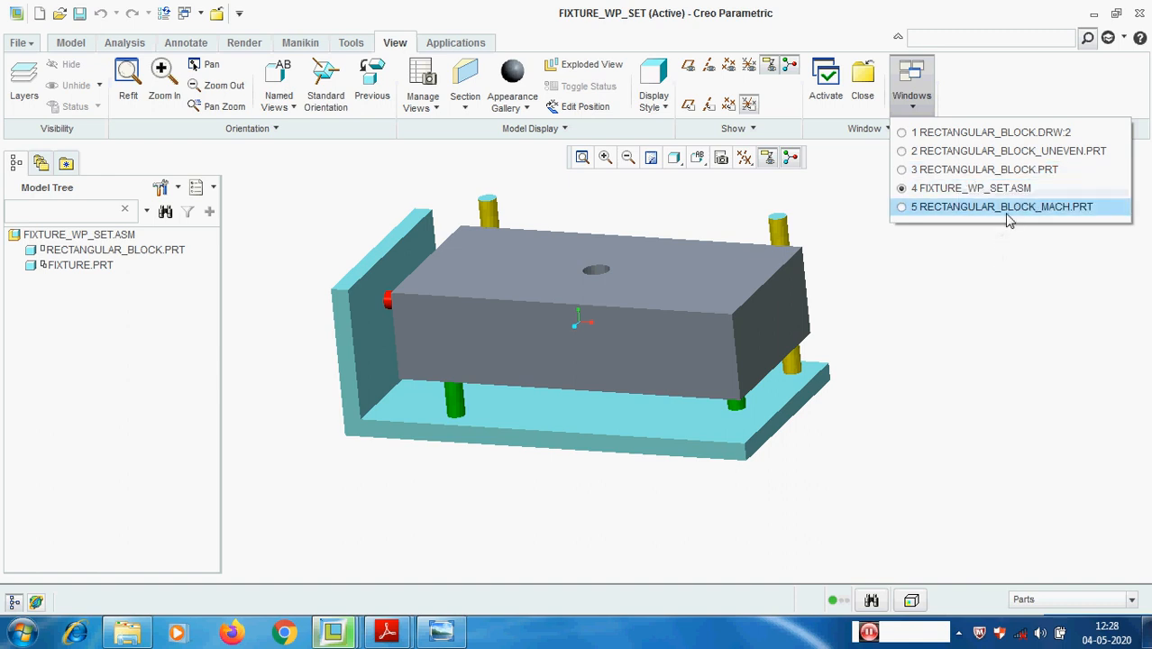
{"action": "left_click", "coordinate": [1034, 208]}
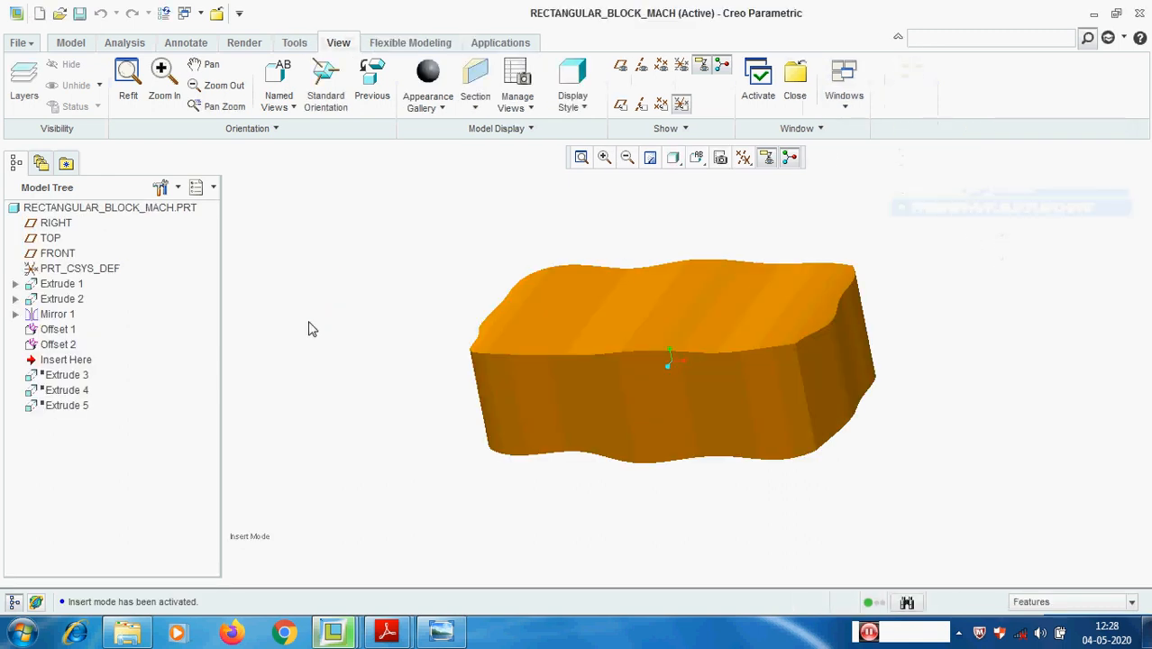
{"action": "mouse_move", "coordinate": [511, 352]}
{"action": "middle_mouse_down"}
{"action": "mouse_move", "coordinate": [558, 350]}
{"action": "mouse_move", "coordinate": [524, 336]}
{"action": "mouse_move", "coordinate": [556, 343]}
{"action": "middle_mouse_up"}
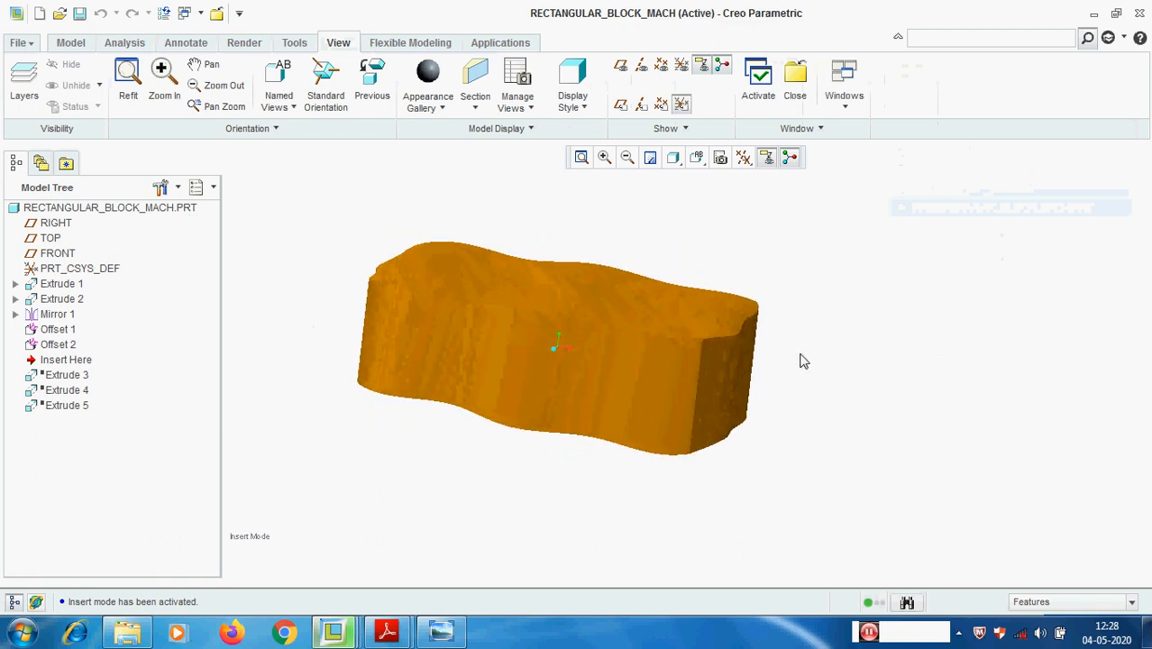
{"action": "scroll", "coordinate": [802, 360], "scroll_direction": "up", "scroll_amount": 2}
{"action": "scroll", "coordinate": [645, 341], "scroll_direction": "down", "scroll_amount": 2}
{"action": "mouse_move", "coordinate": [645, 341]}
{"action": "middle_mouse_down"}
{"action": "mouse_move", "coordinate": [687, 342]}
{"action": "mouse_move", "coordinate": [659, 354]}
{"action": "mouse_move", "coordinate": [685, 347]}
{"action": "middle_mouse_up"}
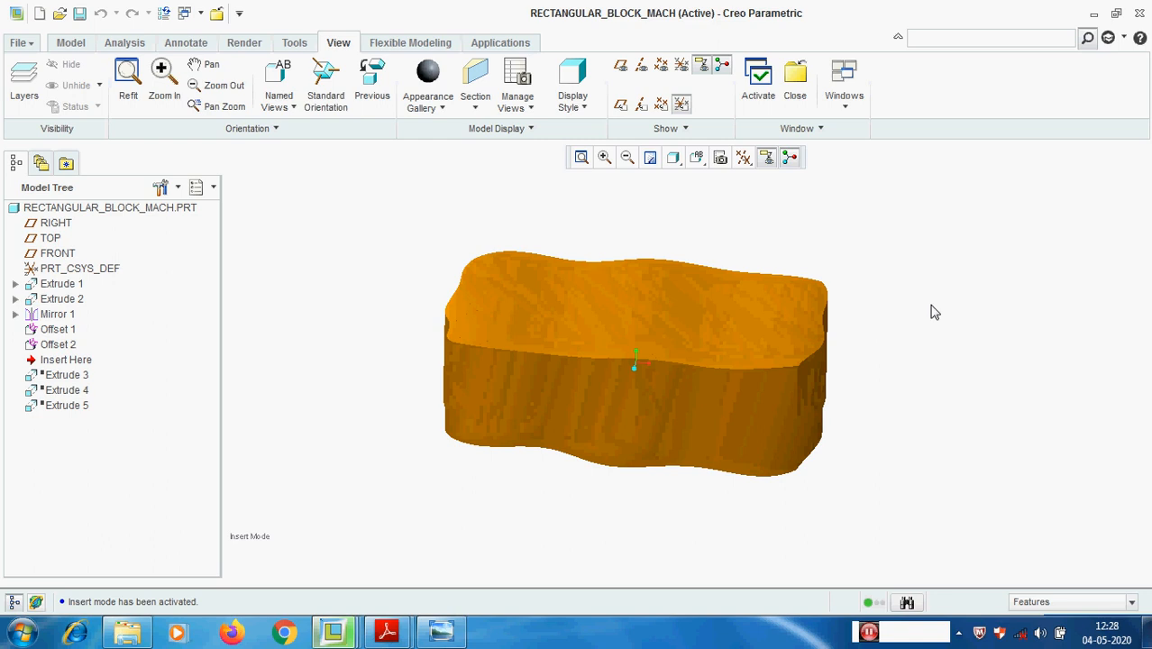
- Recheck the block drawing with datums A, B and C in Adobe Reader, then return to the Creo part
{"action": "left_click", "coordinate": [389, 637]}
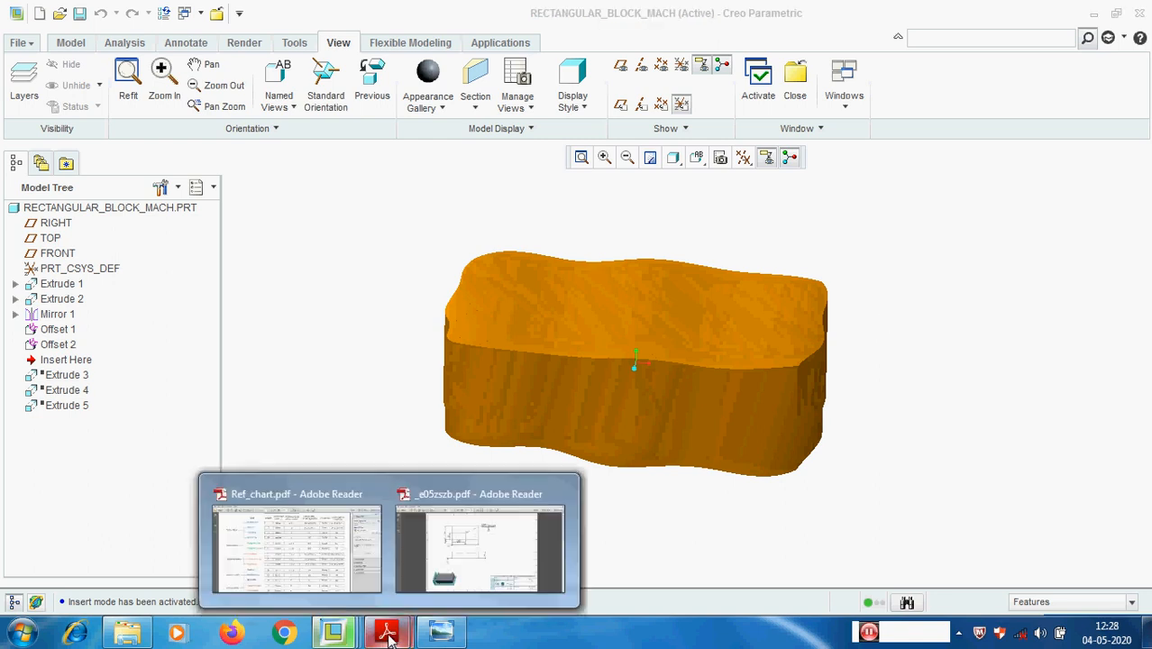
{"action": "left_click", "coordinate": [478, 540]}
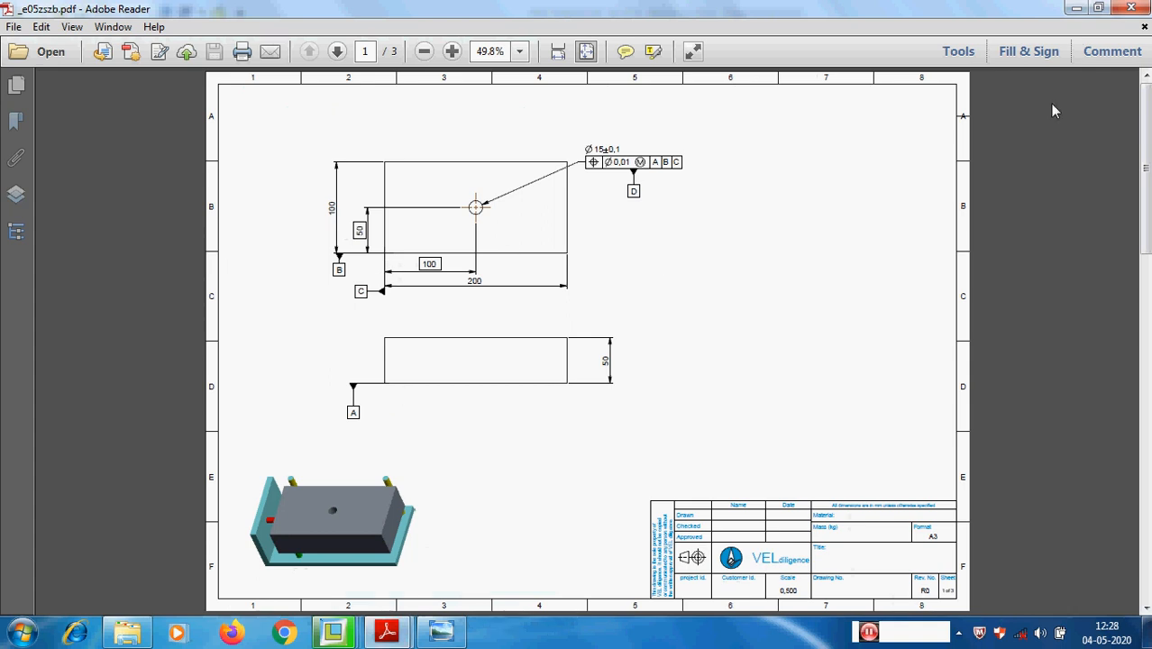
{"action": "left_click", "coordinate": [1075, 9]}
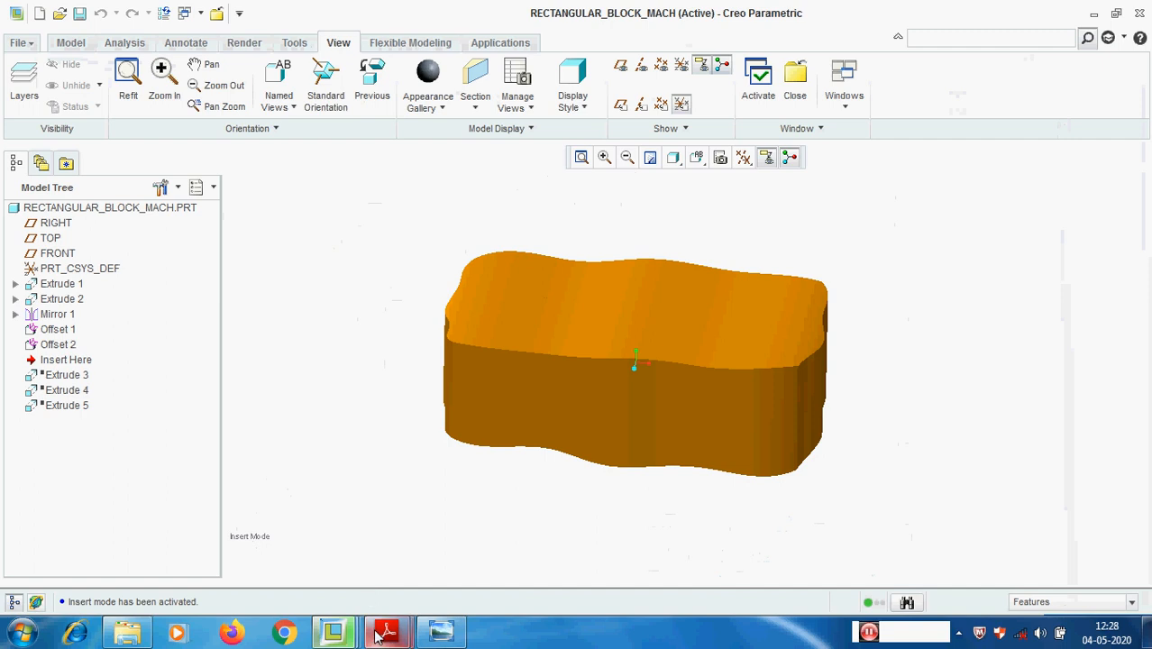
{"action": "mouse_move", "coordinate": [387, 631]}
{"action": "left_click", "coordinate": [469, 532]}
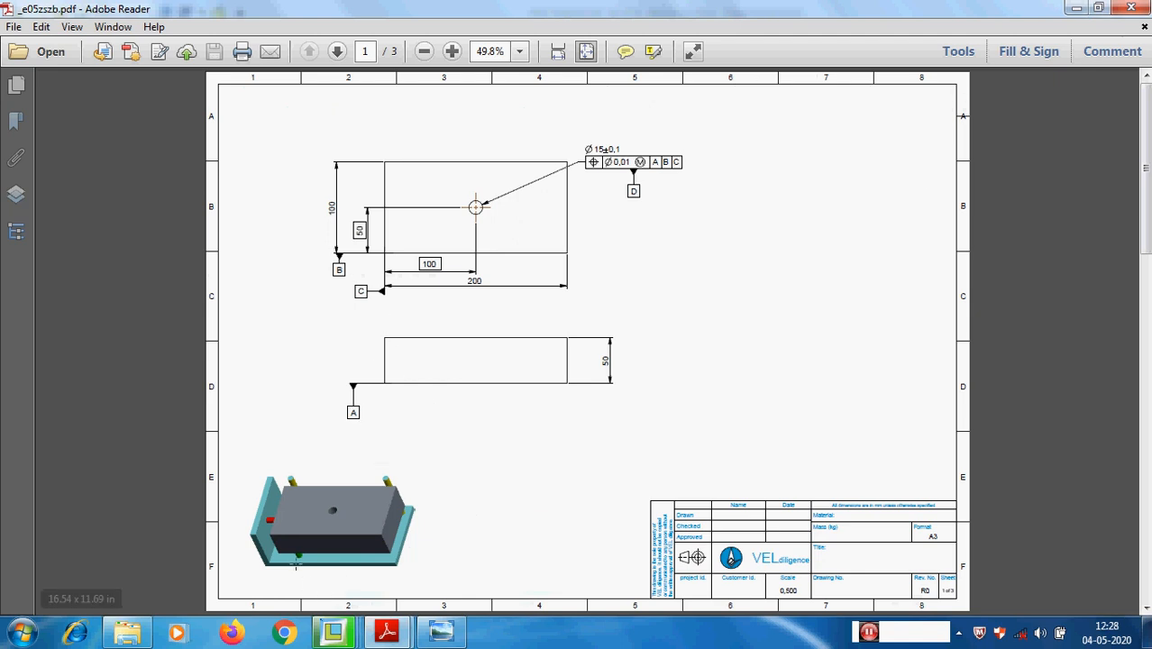
{"action": "left_click", "coordinate": [1074, 9]}
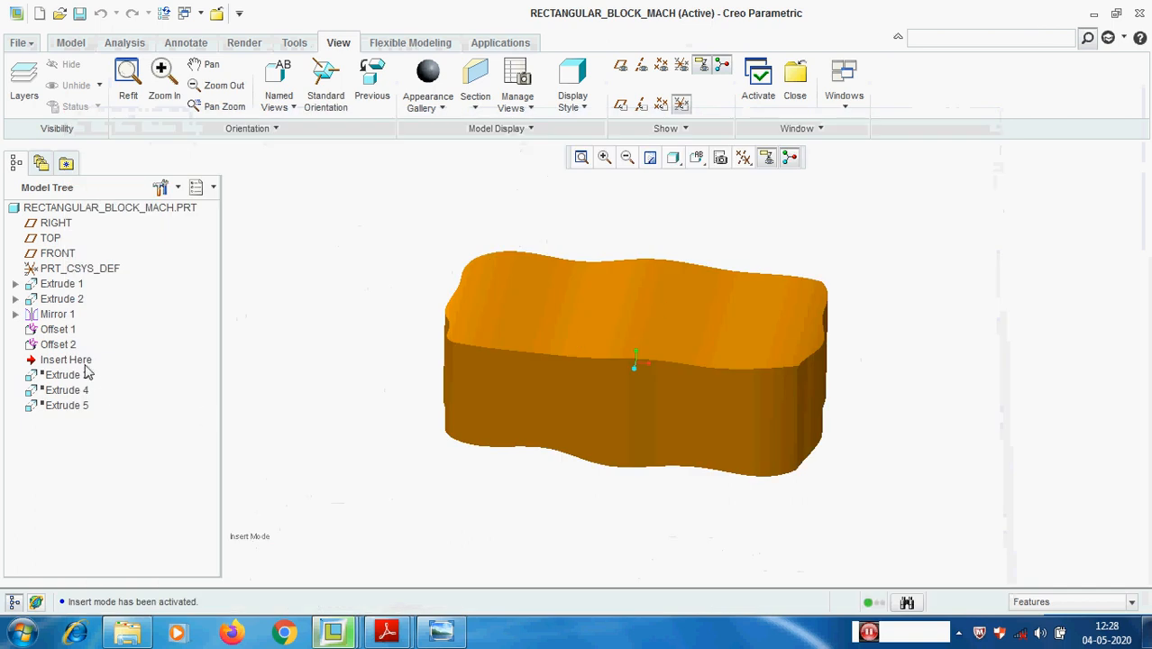
- Move the insertion point below Extrude 3 to restore the cut that flattens the block's underside
{"action": "middle_click_drag", "start_coordinate": [622, 337], "coordinate": [775, 401]}
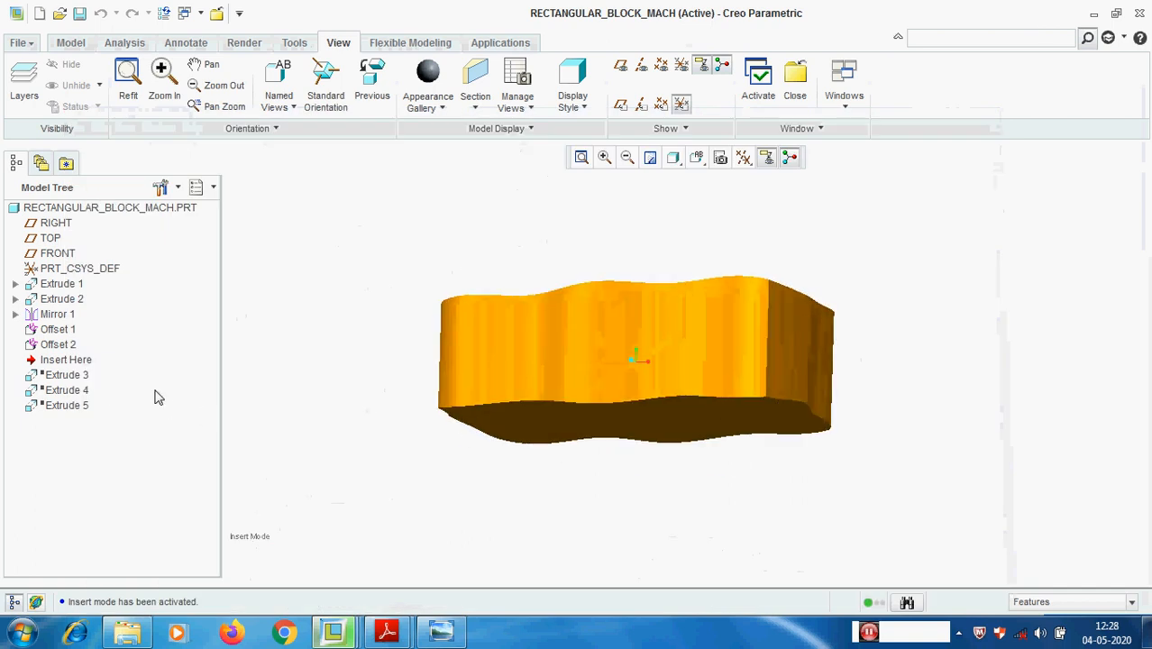
{"action": "left_click_drag", "start_coordinate": [81, 365], "coordinate": [81, 384]}
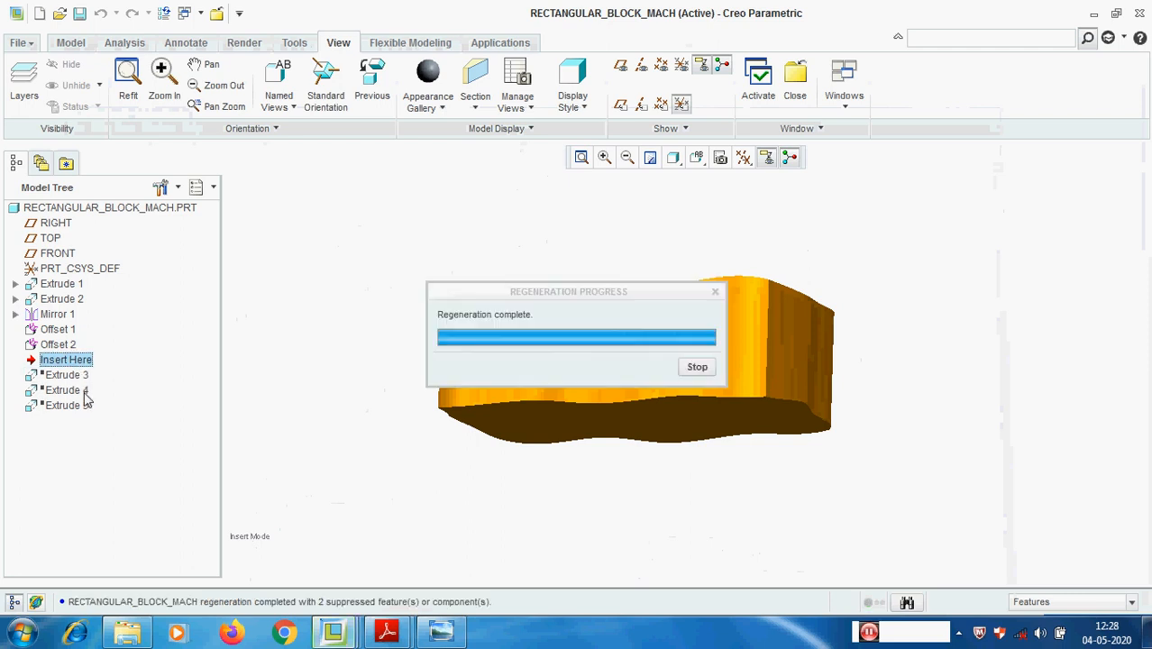
{"action": "mouse_move", "coordinate": [777, 338]}
{"action": "middle_mouse_down"}
{"action": "mouse_move", "coordinate": [766, 267]}
{"action": "mouse_move", "coordinate": [773, 318]}
{"action": "middle_mouse_up"}
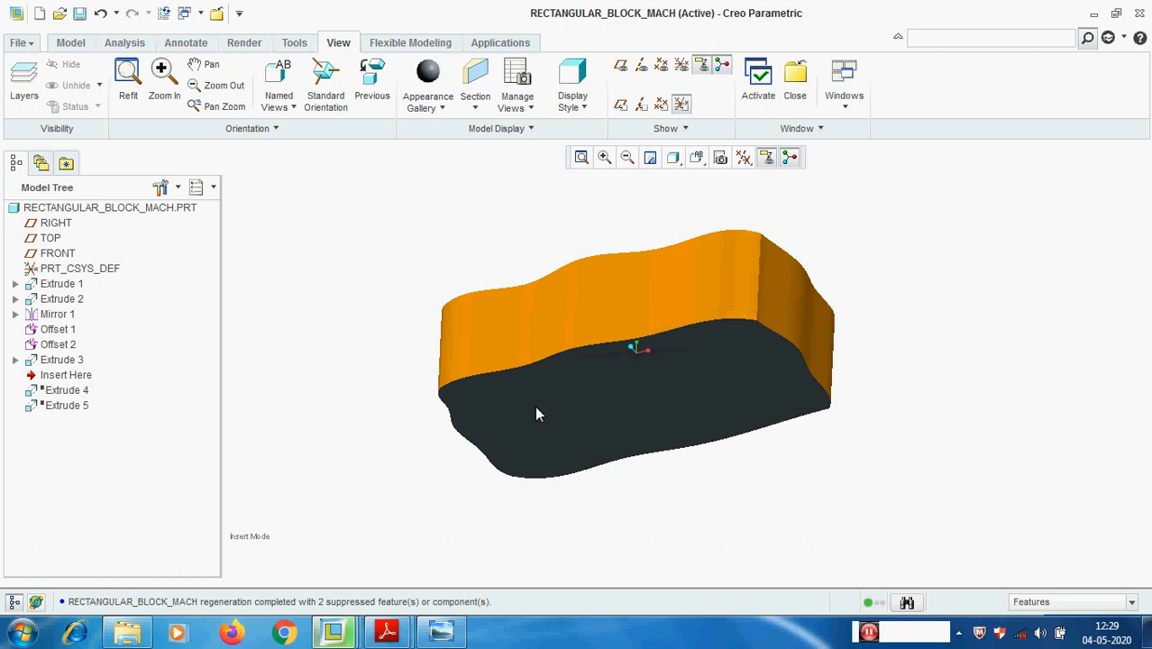
{"action": "middle_click_drag", "start_coordinate": [609, 371], "coordinate": [612, 292]}
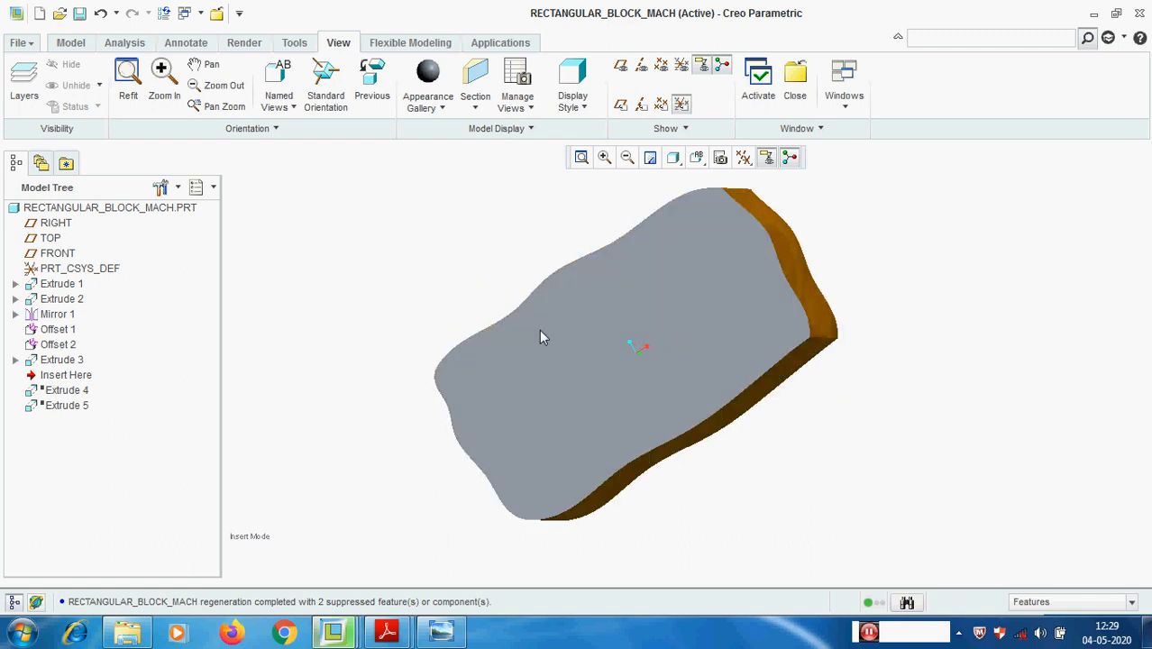
- Open Extrude 3's definition, review its section sketch in 2D orientation, and accept the feature without editing it
{"action": "right_click", "coordinate": [62, 360]}
{"action": "left_click", "coordinate": [107, 489]}
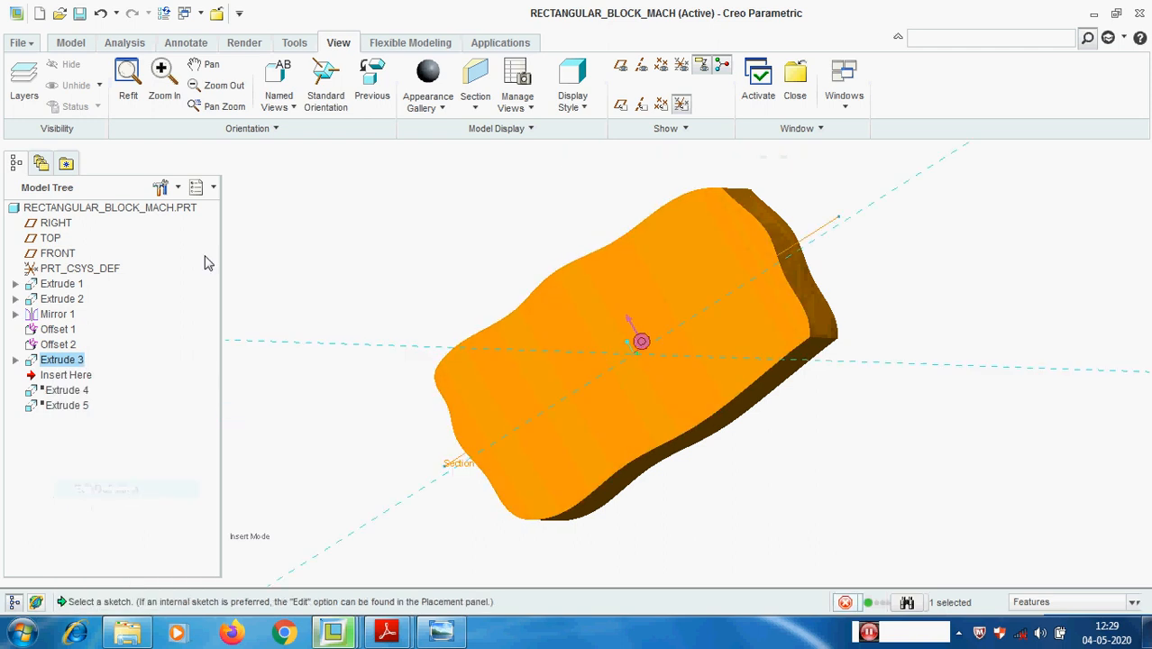
{"action": "left_click", "coordinate": [83, 130]}
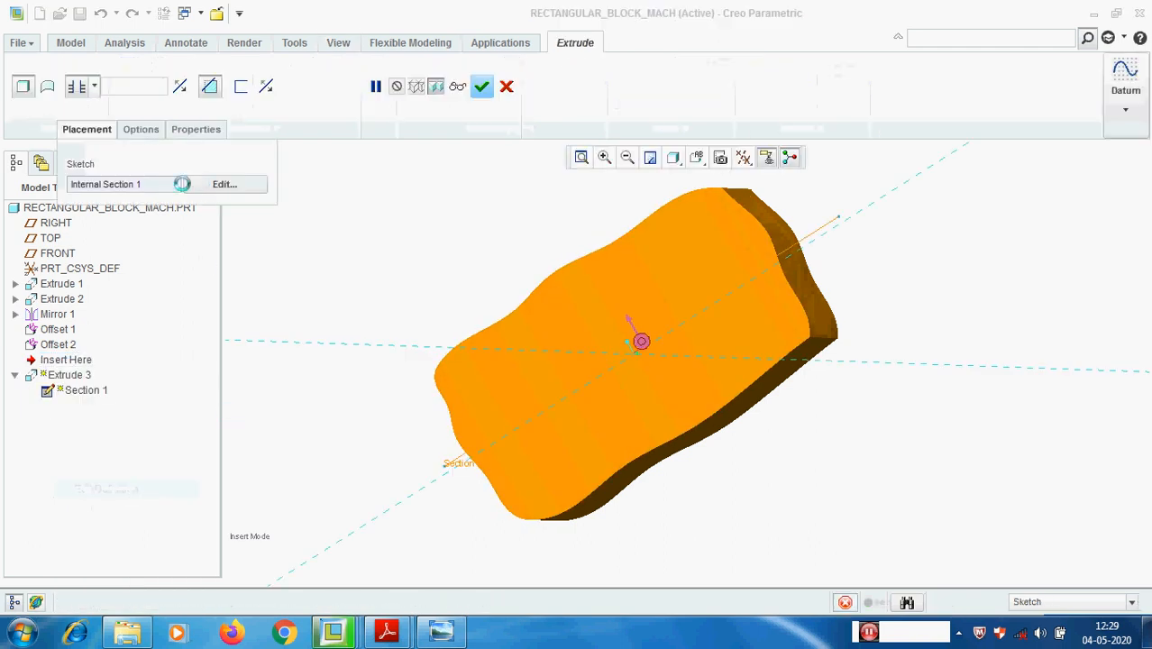
{"action": "left_click", "coordinate": [223, 180]}
{"action": "left_click", "coordinate": [26, 108]}
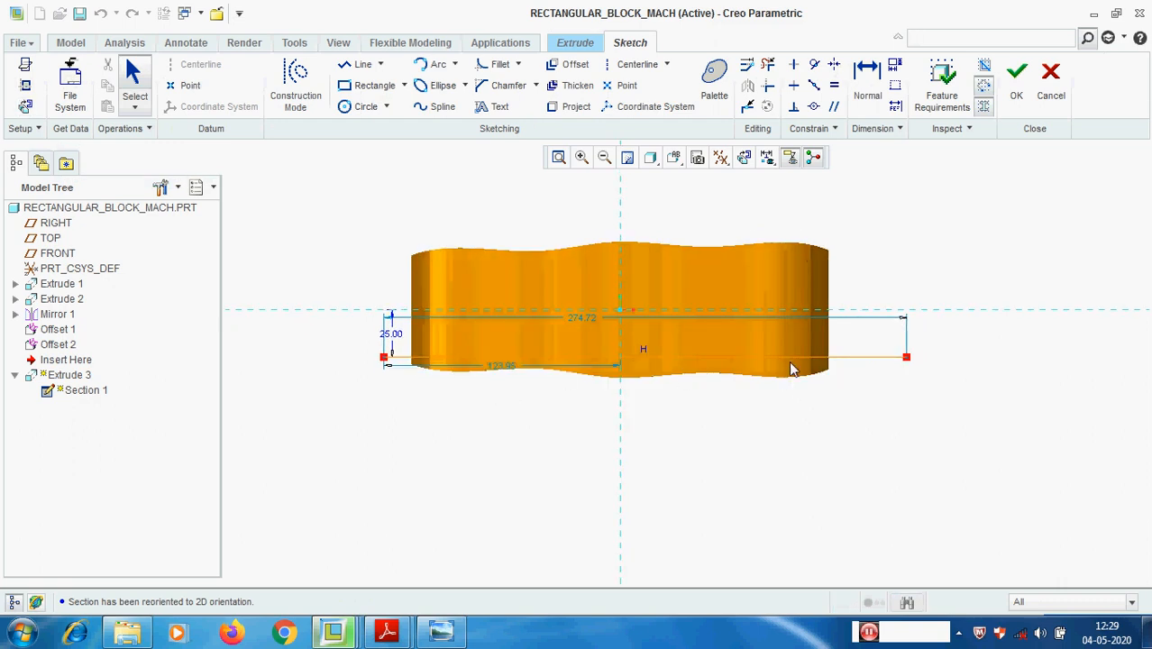
{"action": "left_click", "coordinate": [1017, 81]}
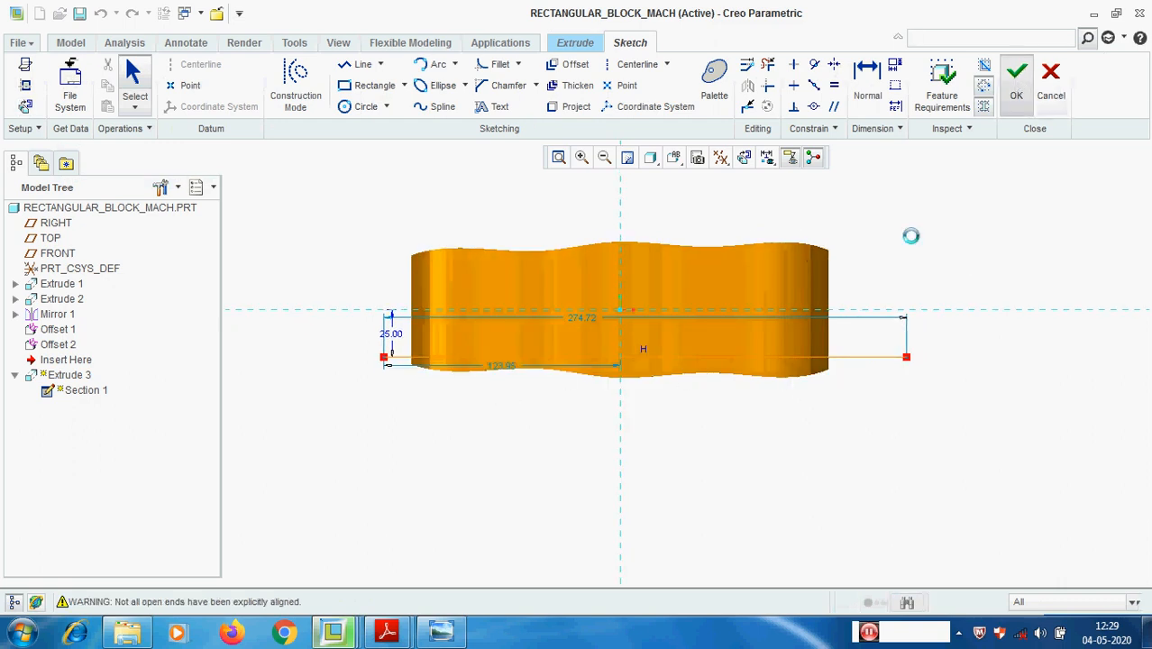
{"action": "middle_click", "coordinate": [725, 426]}
{"action": "middle_click_drag", "start_coordinate": [652, 419], "coordinate": [442, 364]}
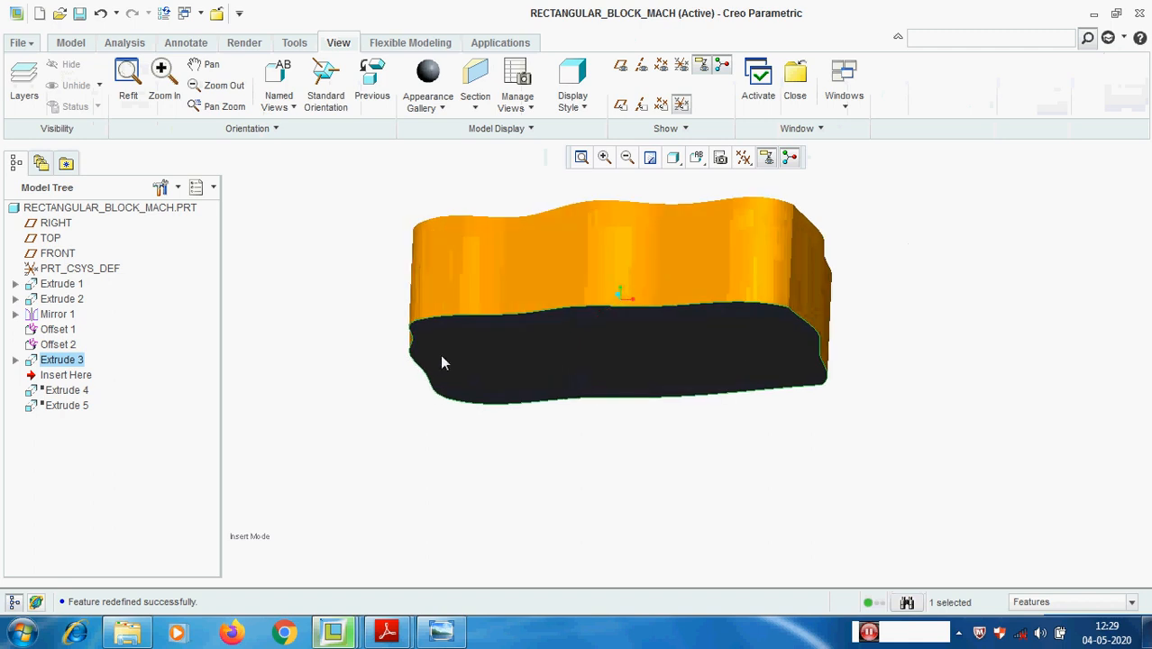
{"action": "left_click", "coordinate": [339, 465]}
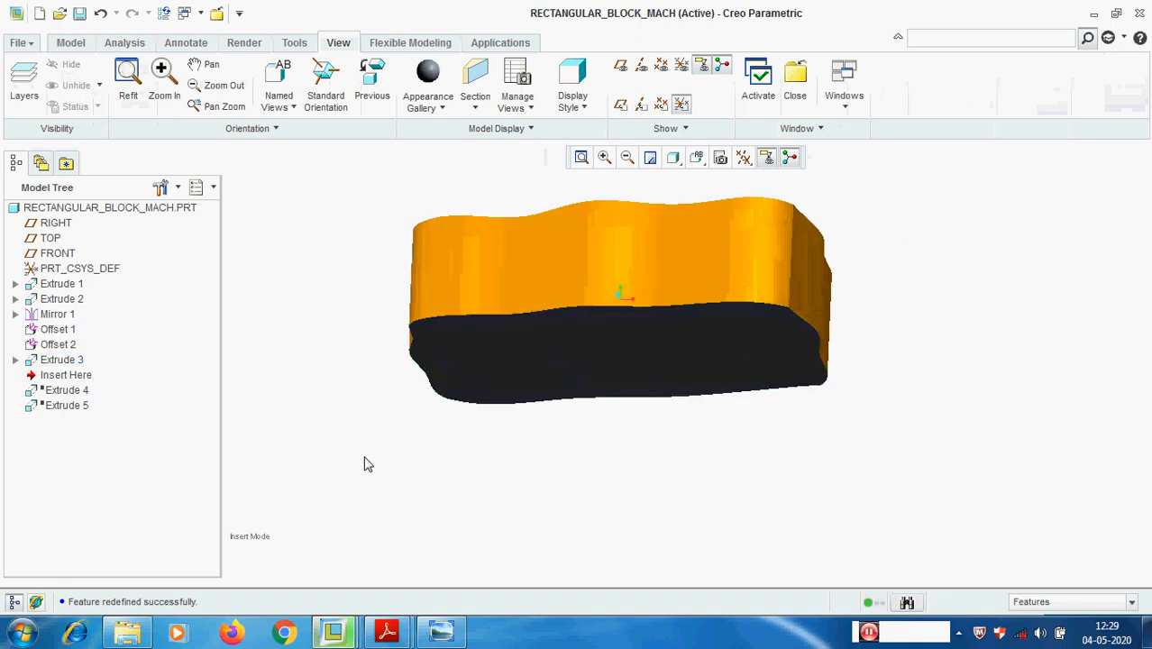
{"action": "middle_click_drag", "start_coordinate": [365, 462], "coordinate": [356, 420]}
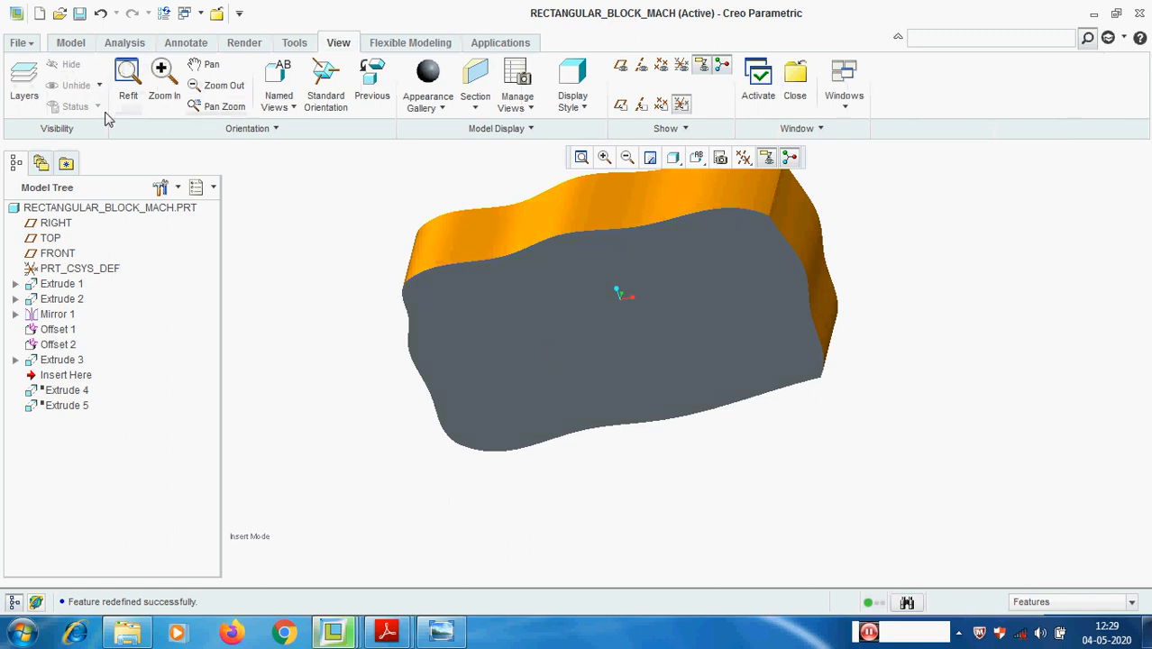
- Place a new datum plane on the block's flat underside with an offset translation of 0
{"action": "left_click", "coordinate": [72, 44]}
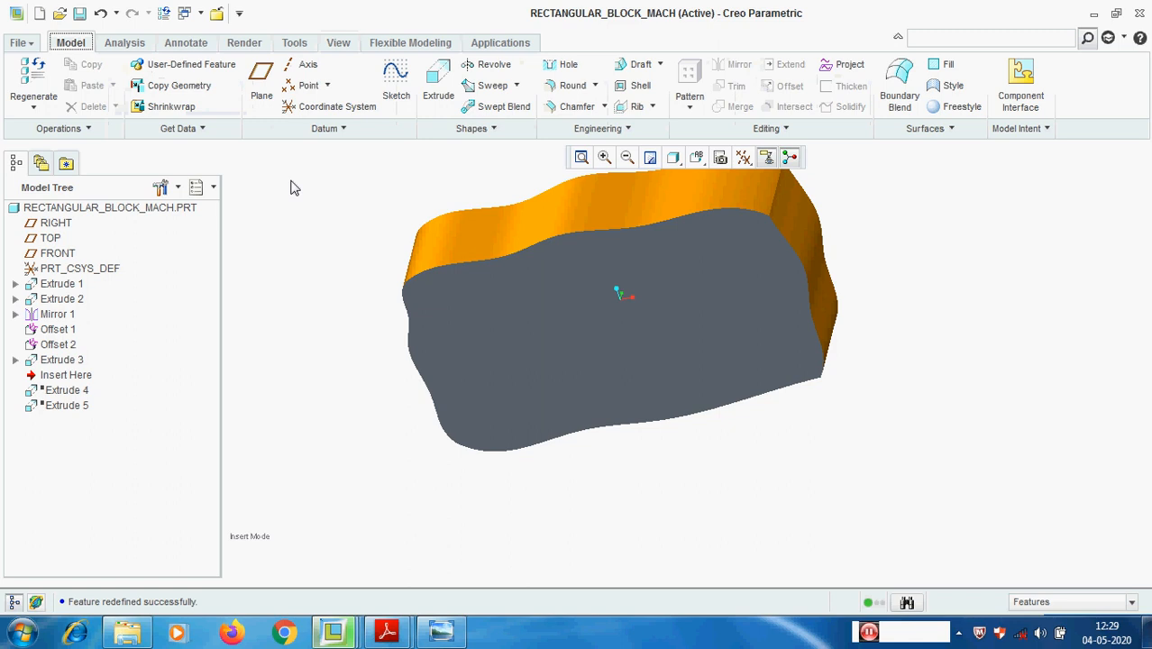
{"action": "left_click", "coordinate": [261, 80]}
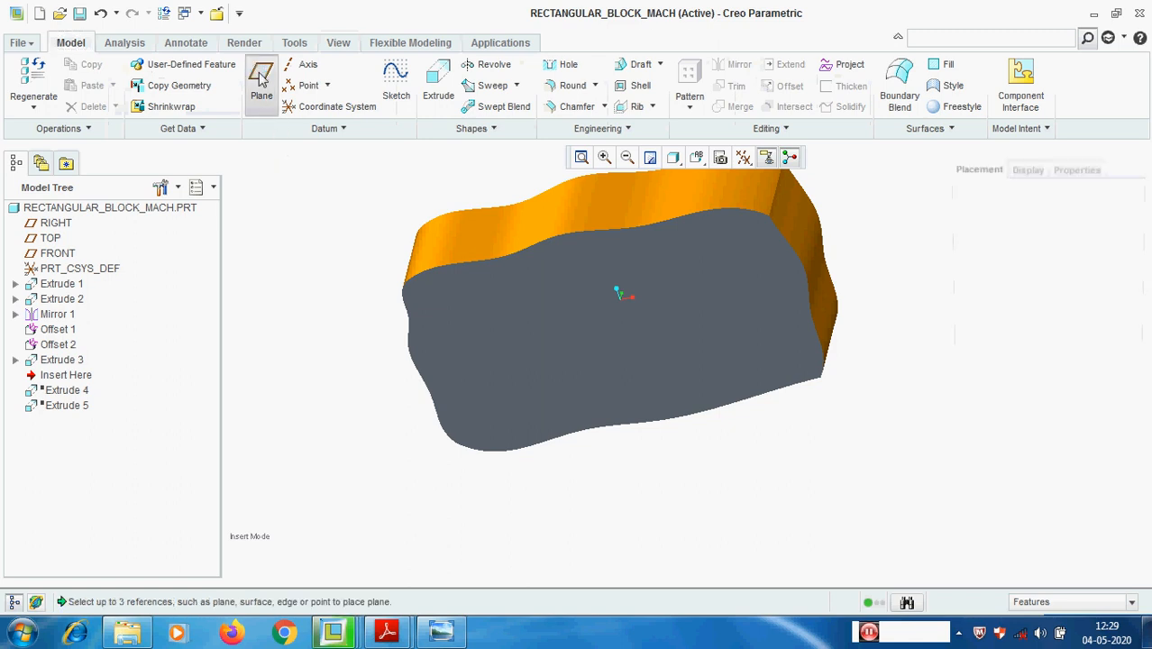
{"action": "left_click", "coordinate": [628, 385]}
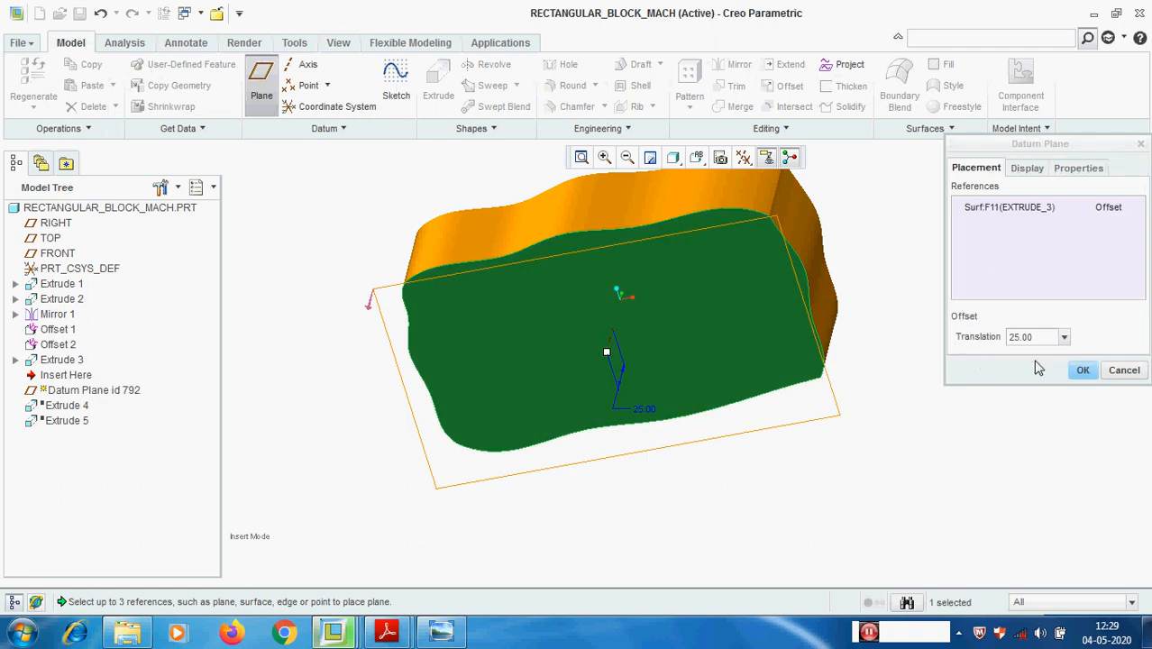
{"action": "left_click_drag", "start_coordinate": [1042, 336], "coordinate": [977, 335]}
{"action": "type", "text": "0"}
{"action": "key", "text": "Return"}
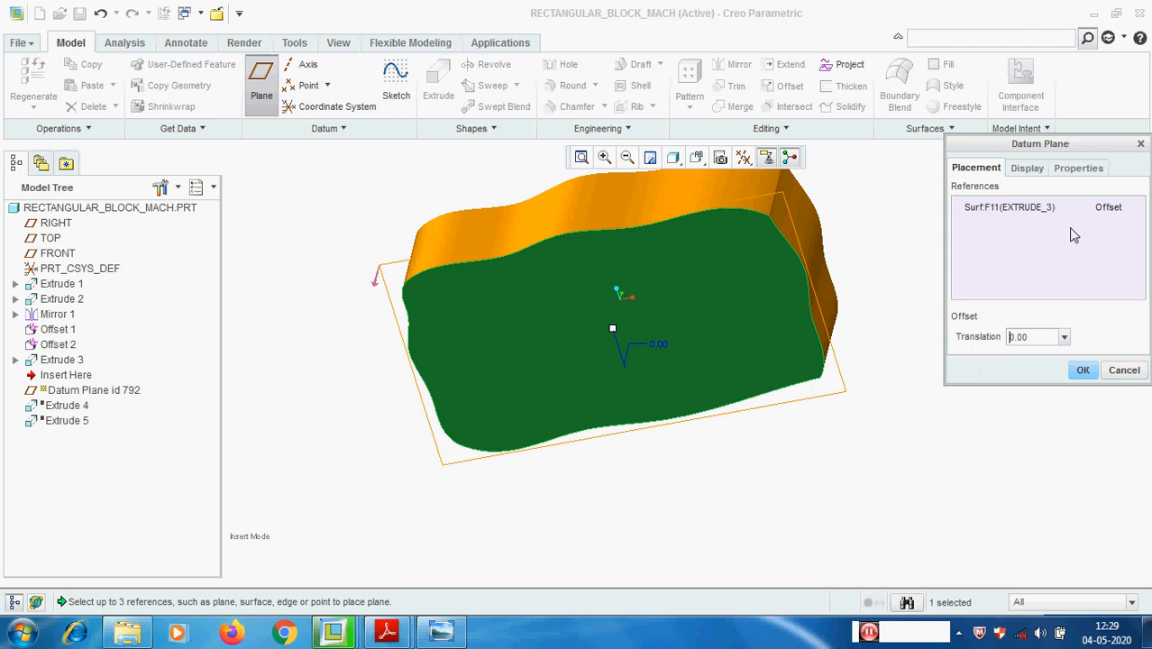
- Name the new underside datum plane "a" and finish creating it
{"action": "left_click", "coordinate": [1078, 168]}
{"action": "double_click", "coordinate": [1039, 198]}
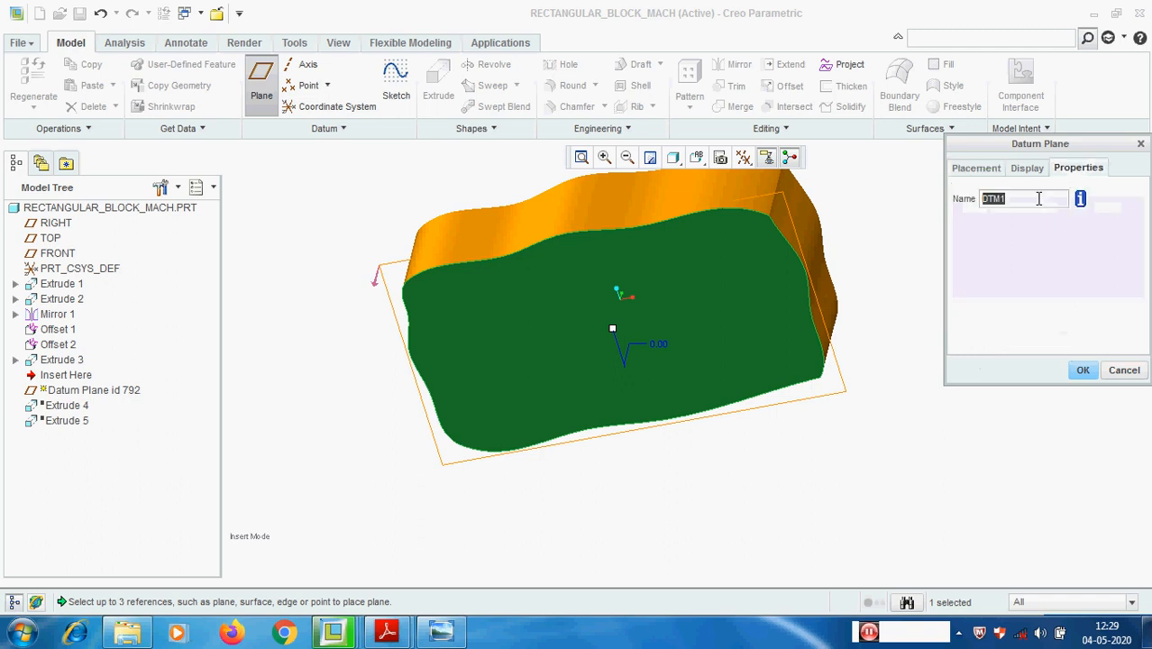
{"action": "type", "text": "a"}
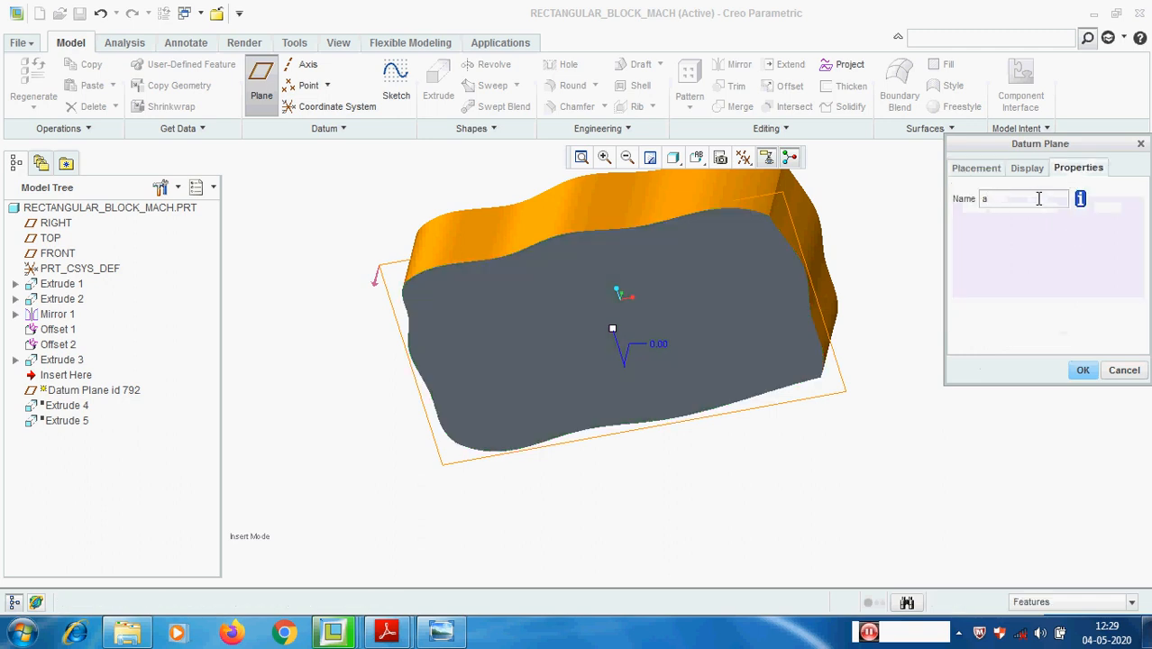
{"action": "left_click", "coordinate": [1082, 370]}
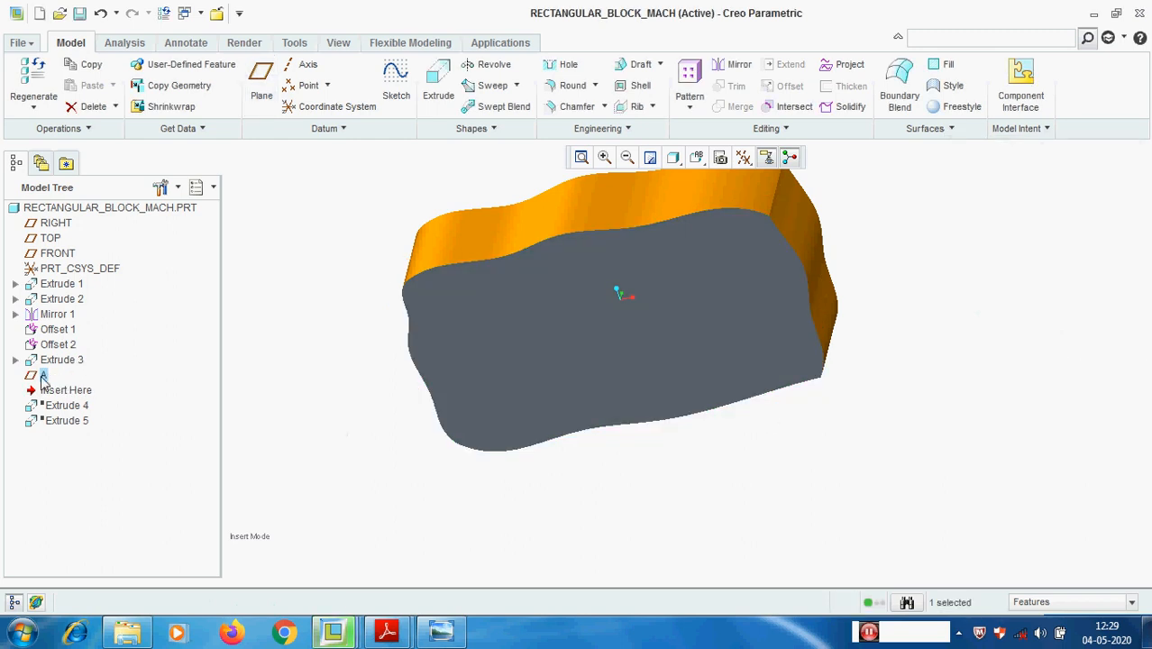
- Make plane A a set datum with the triangle-leader tag style, placed on geometry, and inspect its tag on the block
{"action": "right_click", "coordinate": [42, 380]}
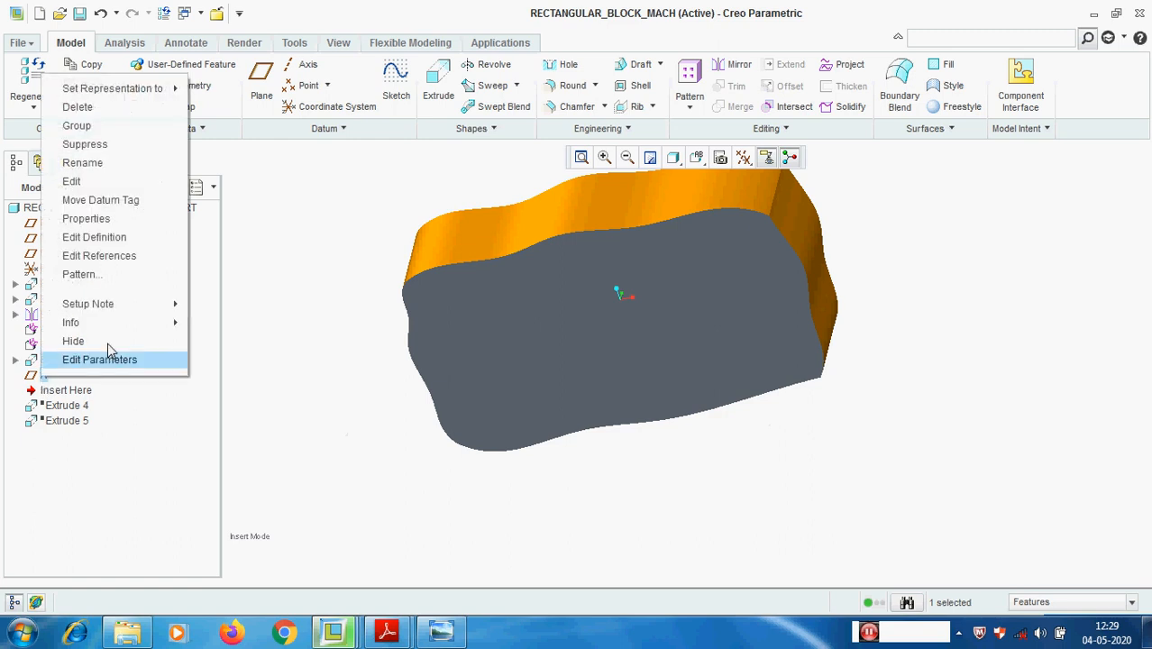
{"action": "left_click", "coordinate": [115, 220]}
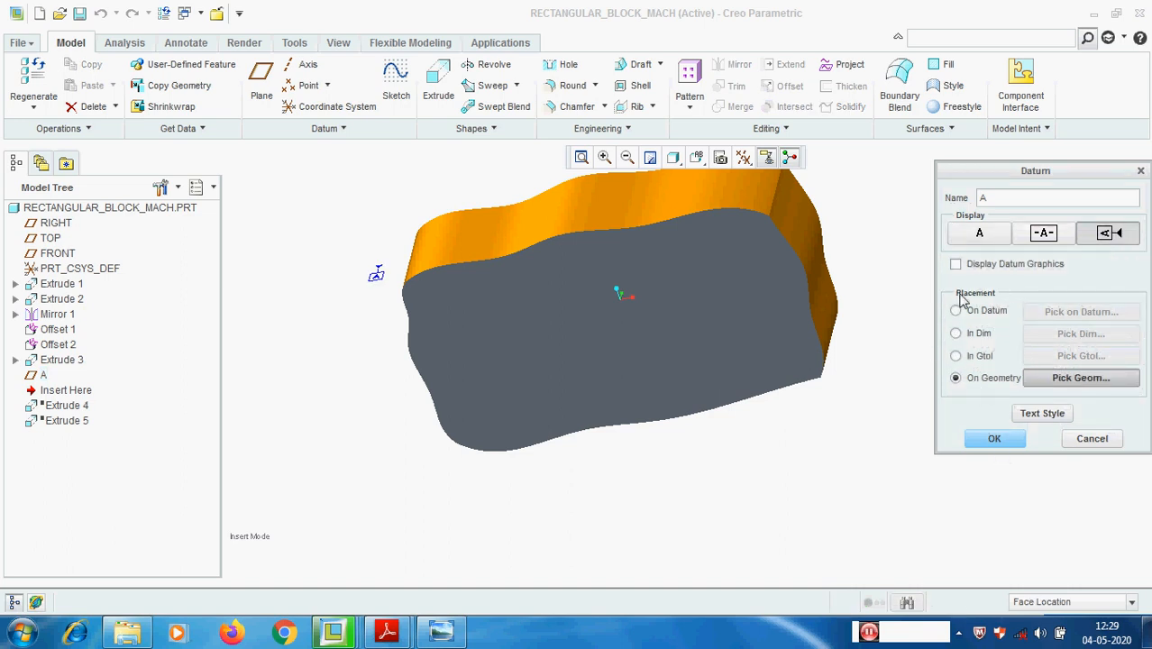
{"action": "left_click", "coordinate": [995, 438]}
{"action": "middle_click_drag", "start_coordinate": [588, 355], "coordinate": [589, 441]}
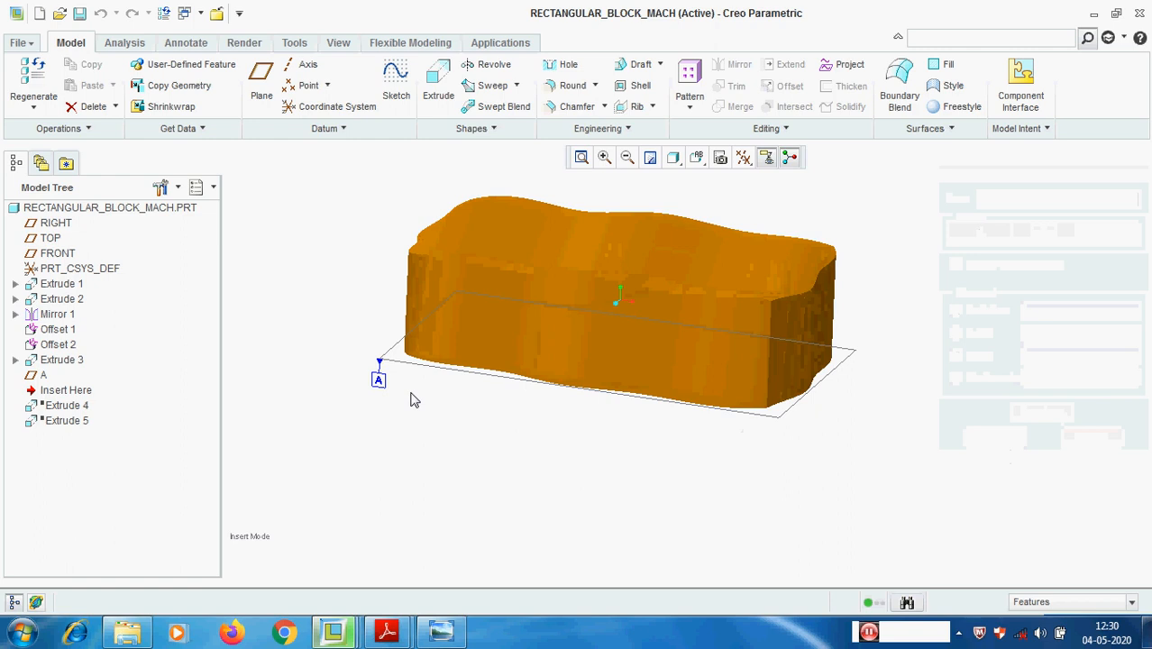
{"action": "middle_click_drag", "start_coordinate": [515, 288], "coordinate": [459, 363]}
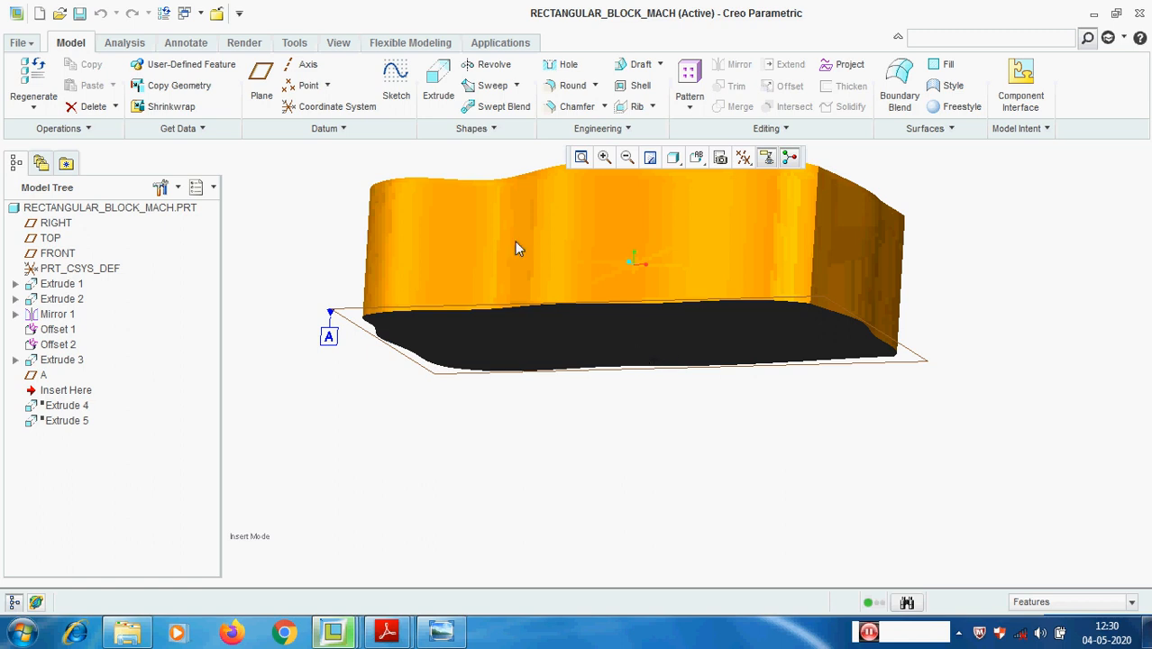
- Start a geometric tolerance annotation, consult the symbol table in Ref_chart.pdf in Adobe Reader, and return to the RECTANGULAR_BLOCK_MACH part in Creo
{"action": "left_click", "coordinate": [187, 43]}
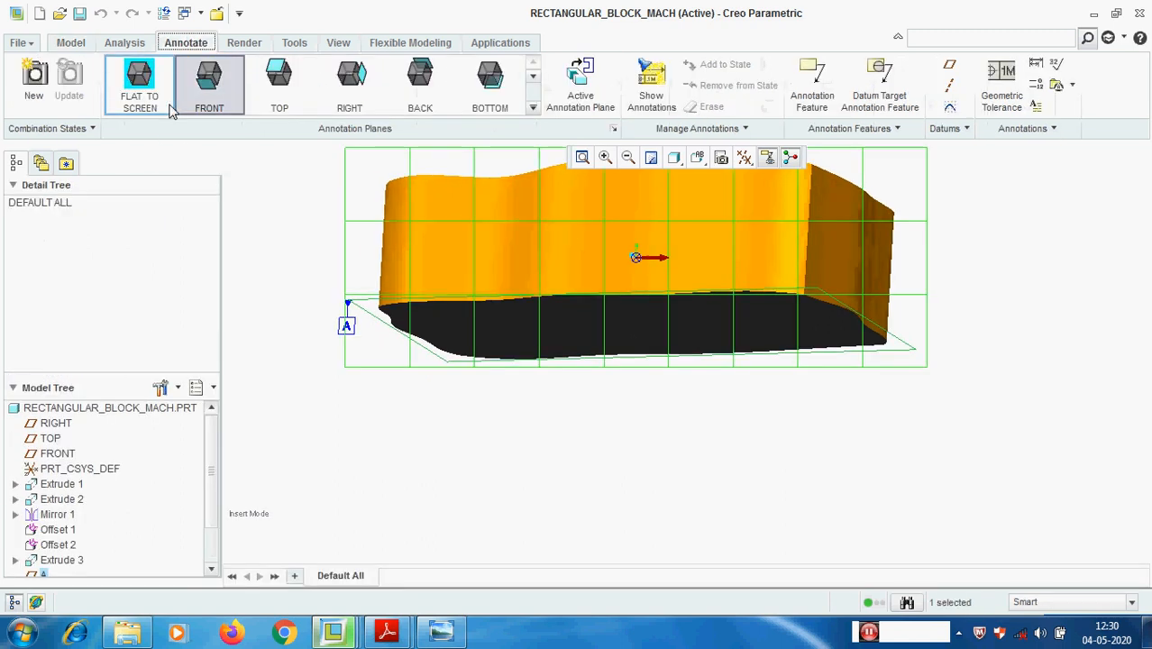
{"action": "left_click", "coordinate": [1001, 90]}
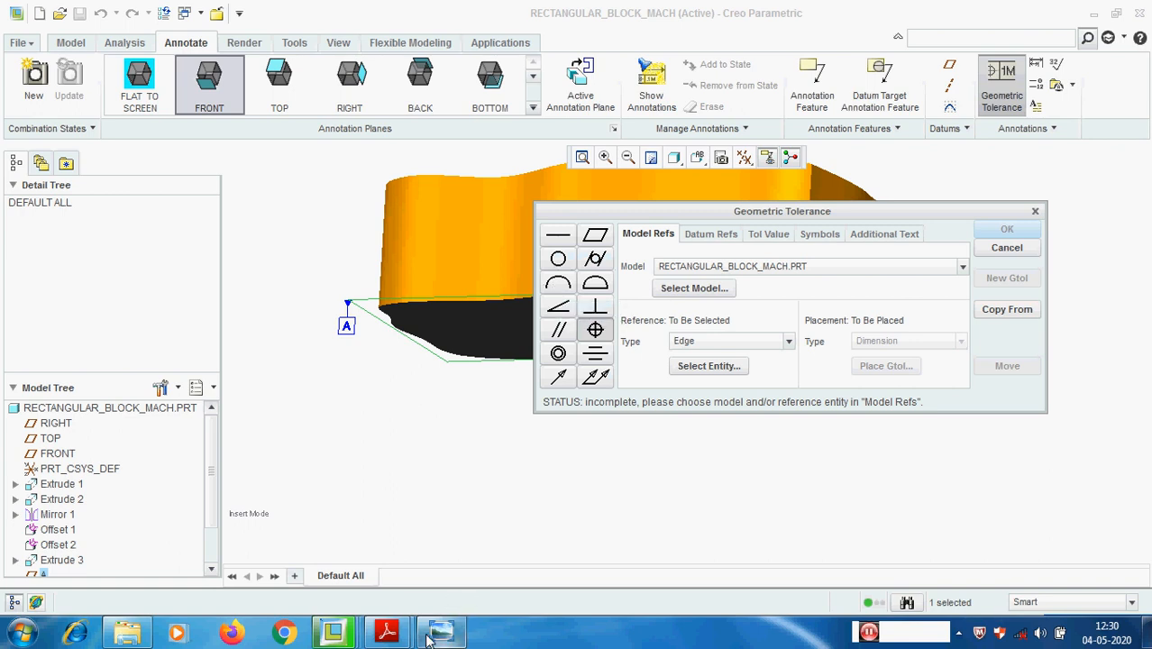
{"action": "mouse_move", "coordinate": [390, 638]}
{"action": "left_click", "coordinate": [365, 541]}
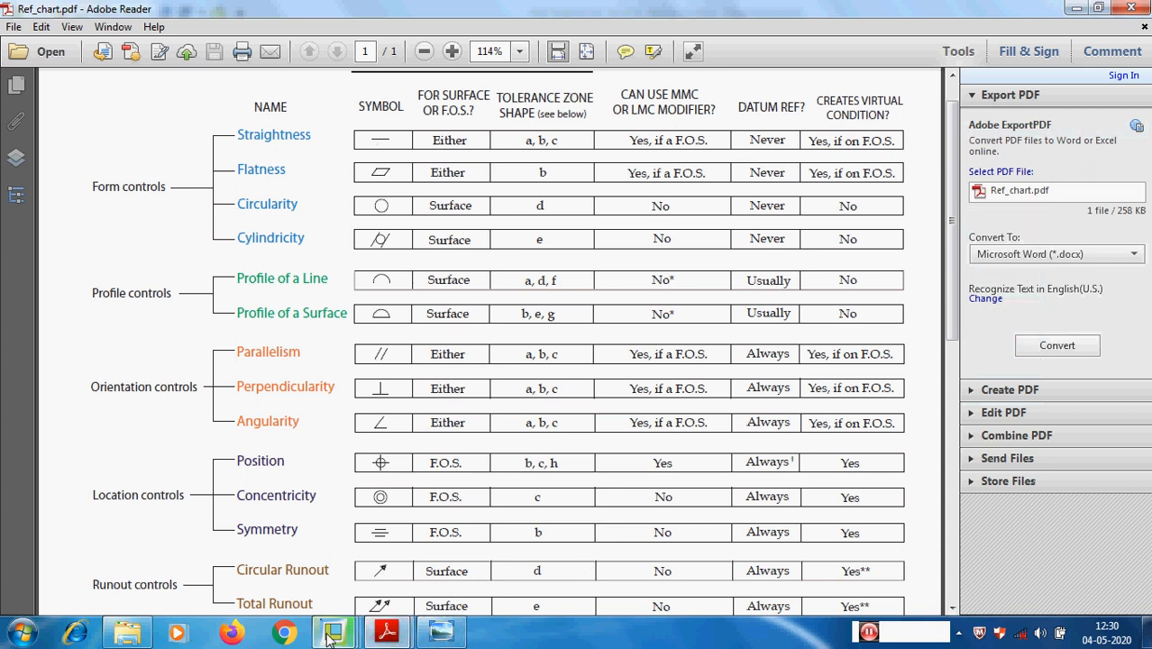
{"action": "mouse_move", "coordinate": [329, 635]}
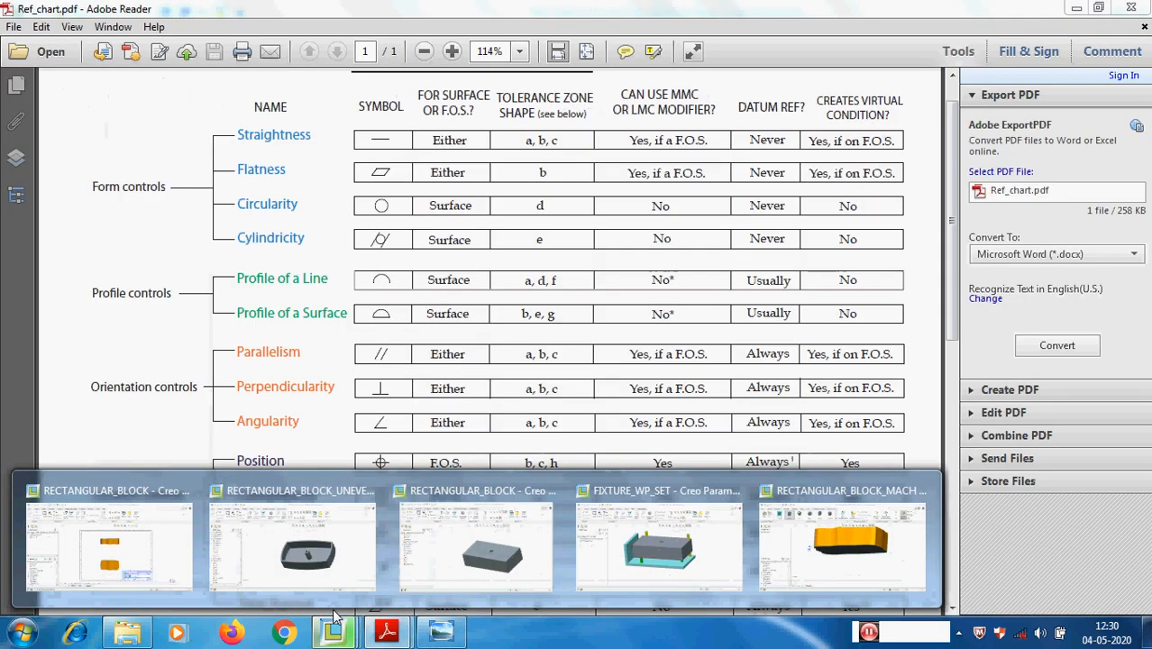
{"action": "left_click", "coordinate": [842, 541]}
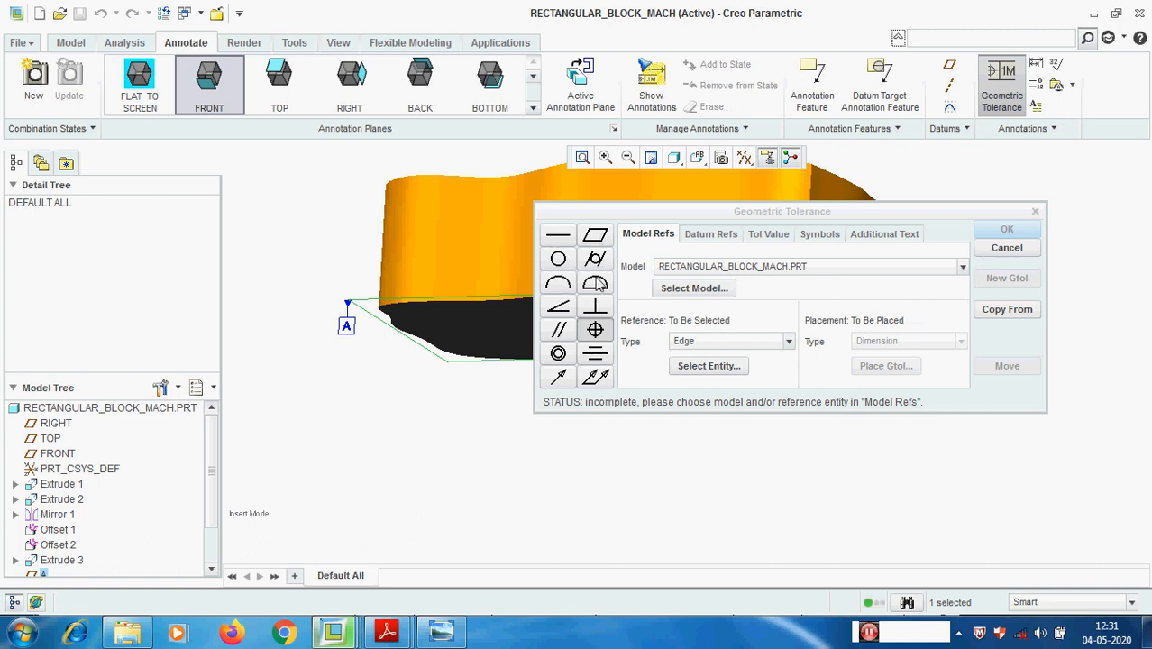
- Set the tolerance's model to RECTANGULAR_BLOCK_MACH.PRT and its reference type to Surface, selecting the block's flat underside as the reference entity
{"action": "left_click_drag", "start_coordinate": [852, 211], "coordinate": [960, 205]}
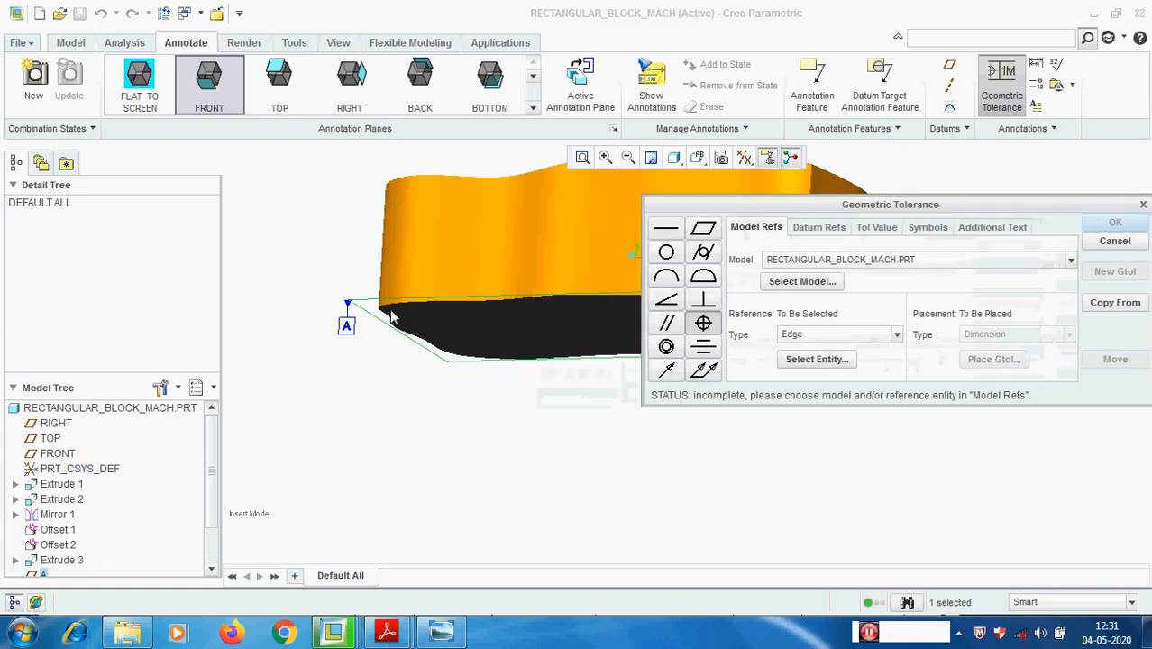
{"action": "left_click", "coordinate": [320, 249]}
{"action": "scroll", "coordinate": [301, 260], "scroll_direction": "up", "scroll_amount": 3}
{"action": "middle_click_drag", "start_coordinate": [442, 303], "coordinate": [431, 304]}
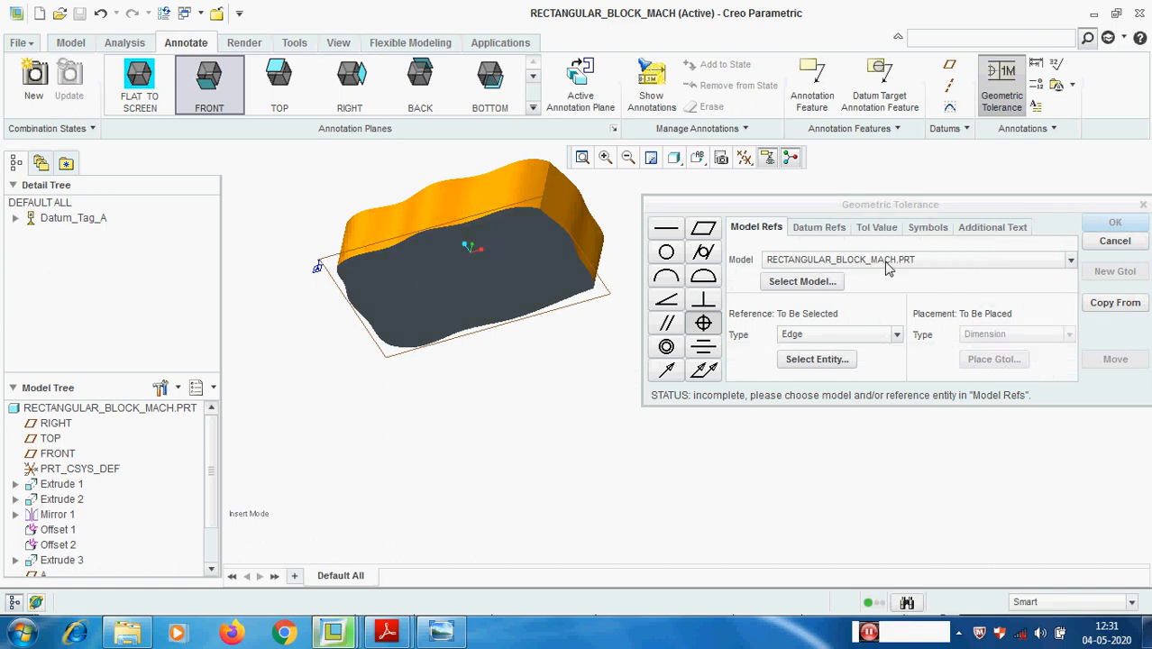
{"action": "left_click", "coordinate": [1071, 261]}
{"action": "left_click", "coordinate": [847, 279]}
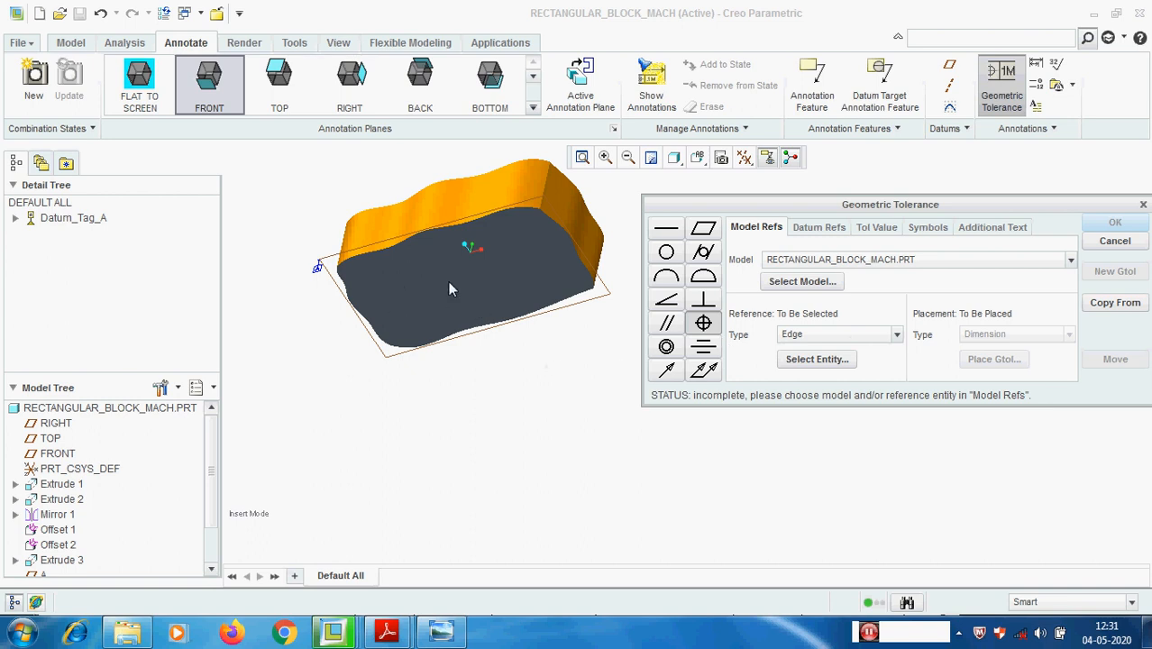
{"action": "left_click", "coordinate": [897, 334]}
{"action": "left_click", "coordinate": [809, 379]}
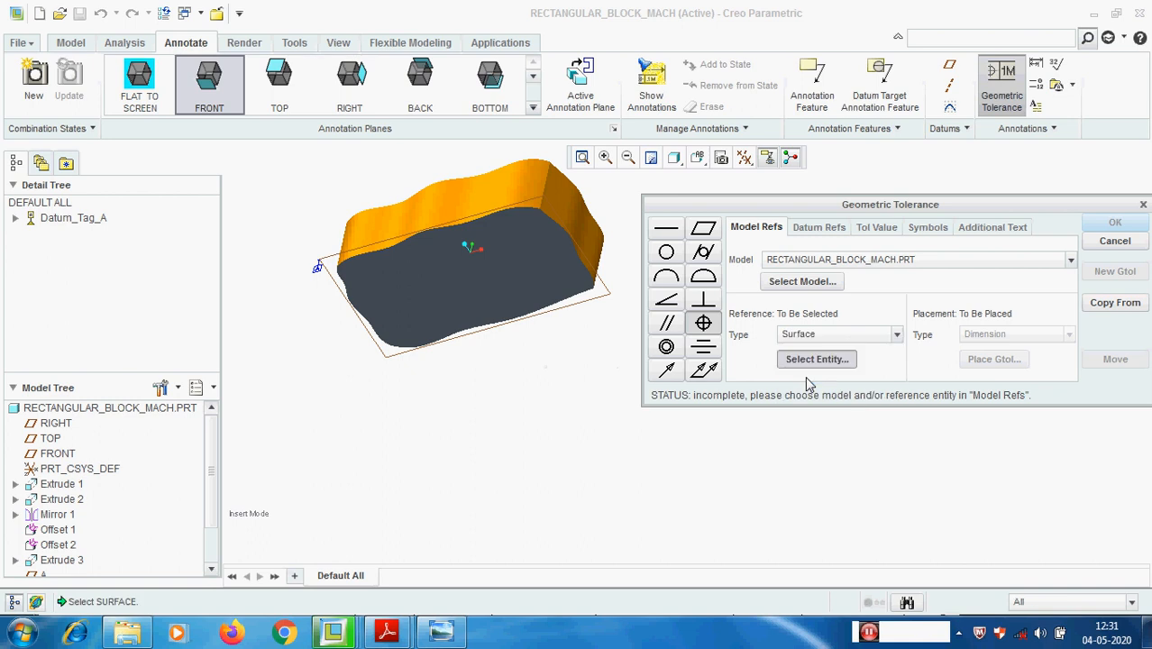
{"action": "left_click", "coordinate": [445, 301]}
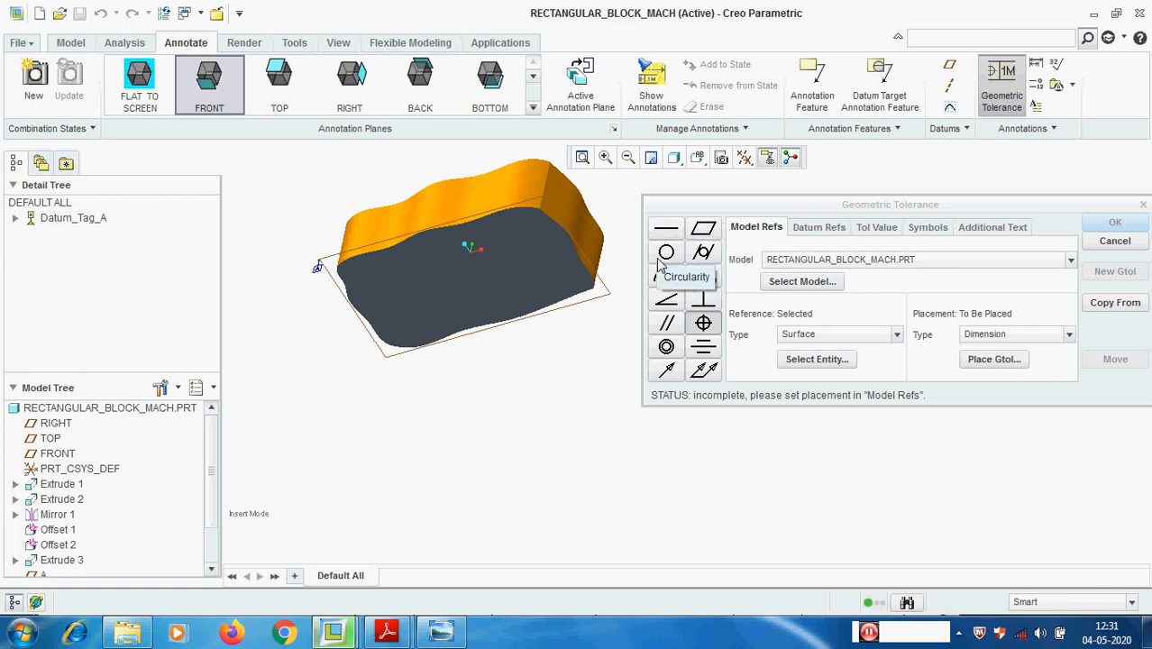
- Change the geometric tolerance type to flatness and check its datum reference settings
{"action": "left_click", "coordinate": [819, 231]}
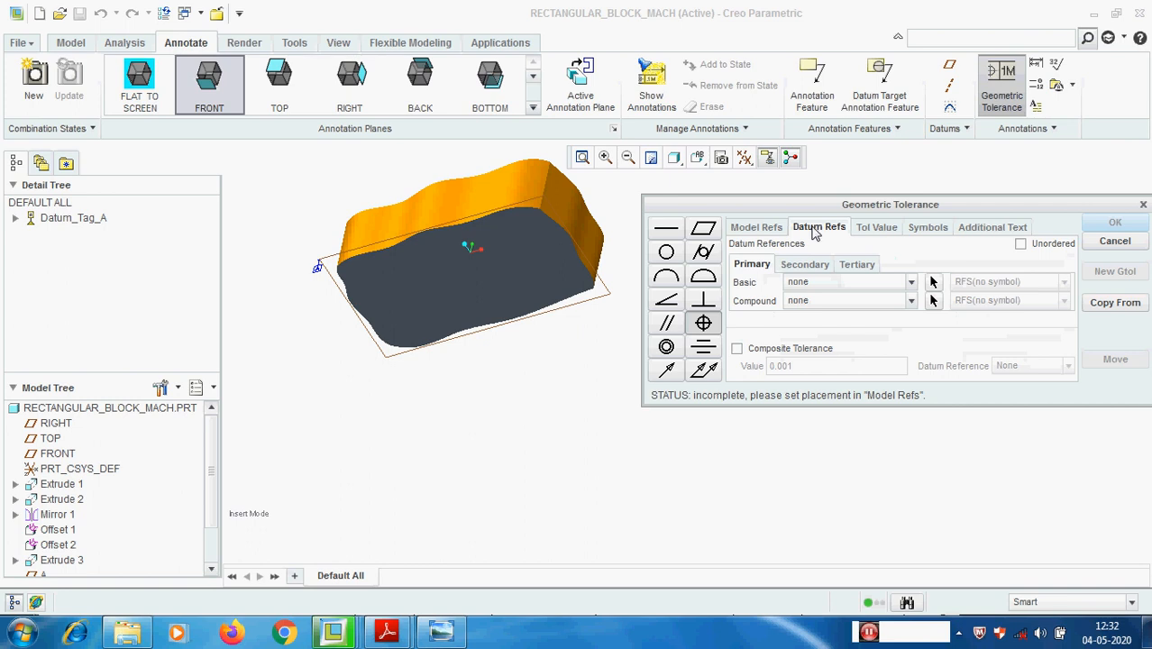
{"action": "left_click", "coordinate": [758, 230]}
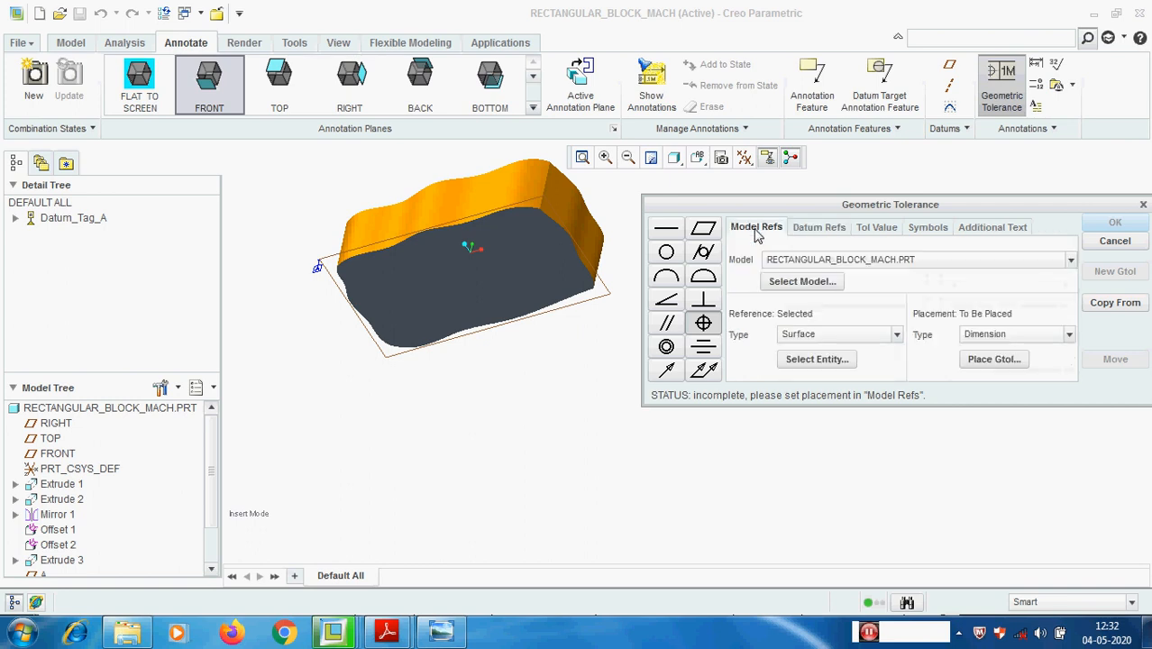
{"action": "left_click", "coordinate": [705, 232]}
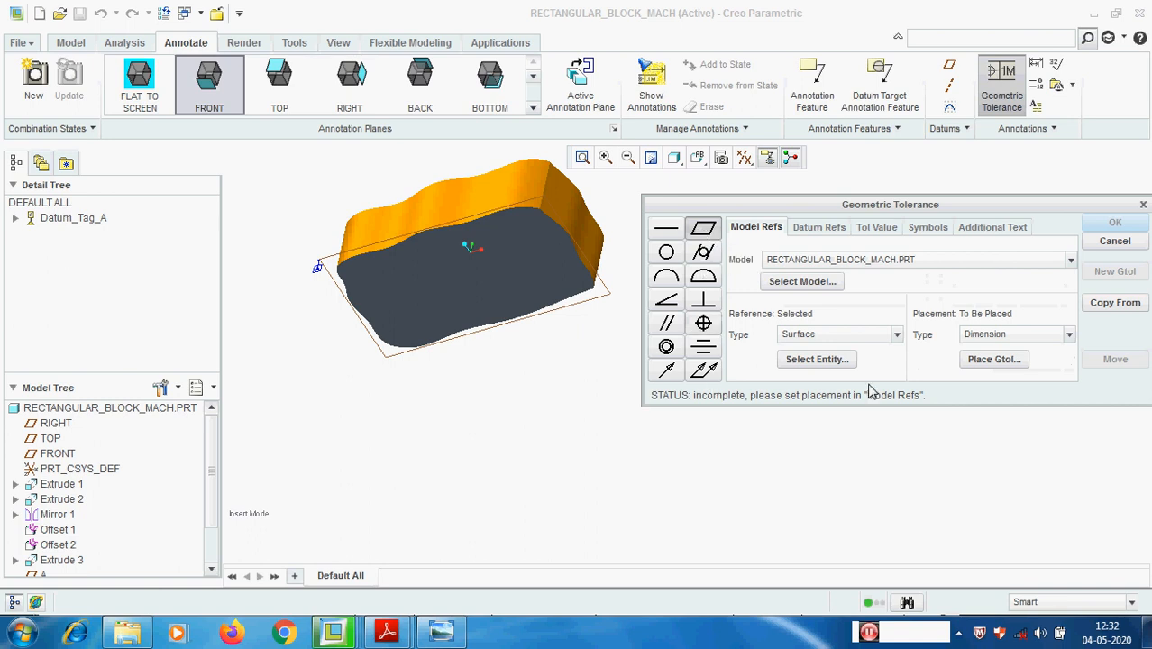
{"action": "left_click", "coordinate": [821, 229]}
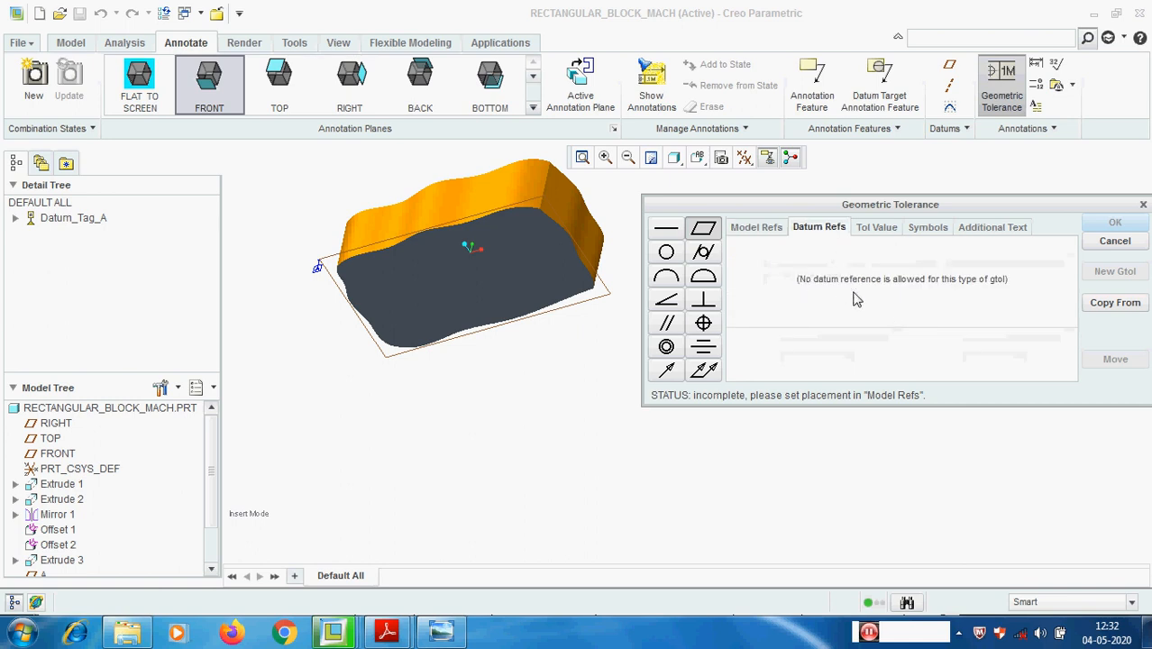
- Set the flatness overall tolerance to 0.05 and the material condition to RFS(no symbol)
{"action": "left_click", "coordinate": [874, 231]}
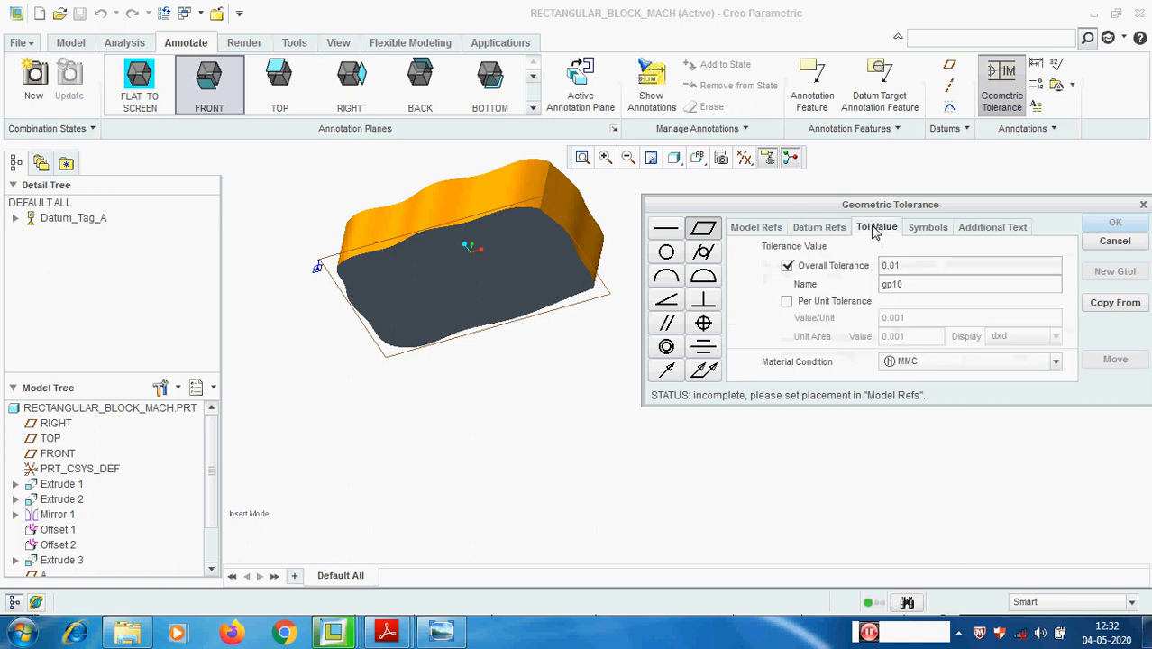
{"action": "double_click", "coordinate": [924, 267]}
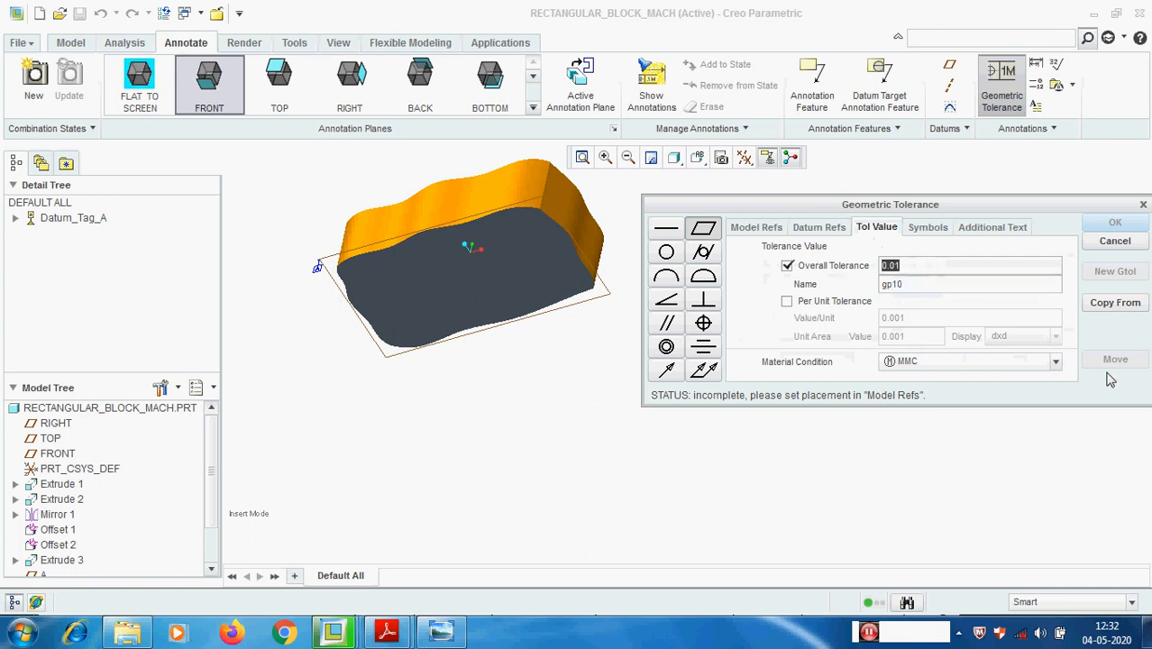
{"action": "type", "text": "0."}
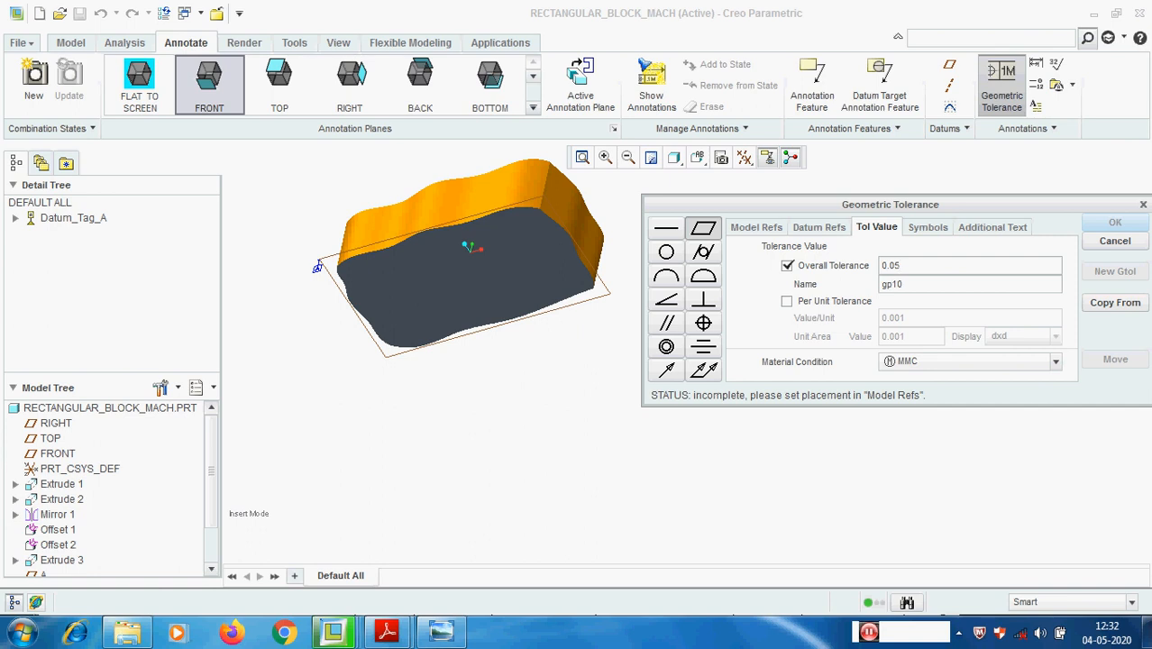
{"action": "left_click", "coordinate": [1057, 362]}
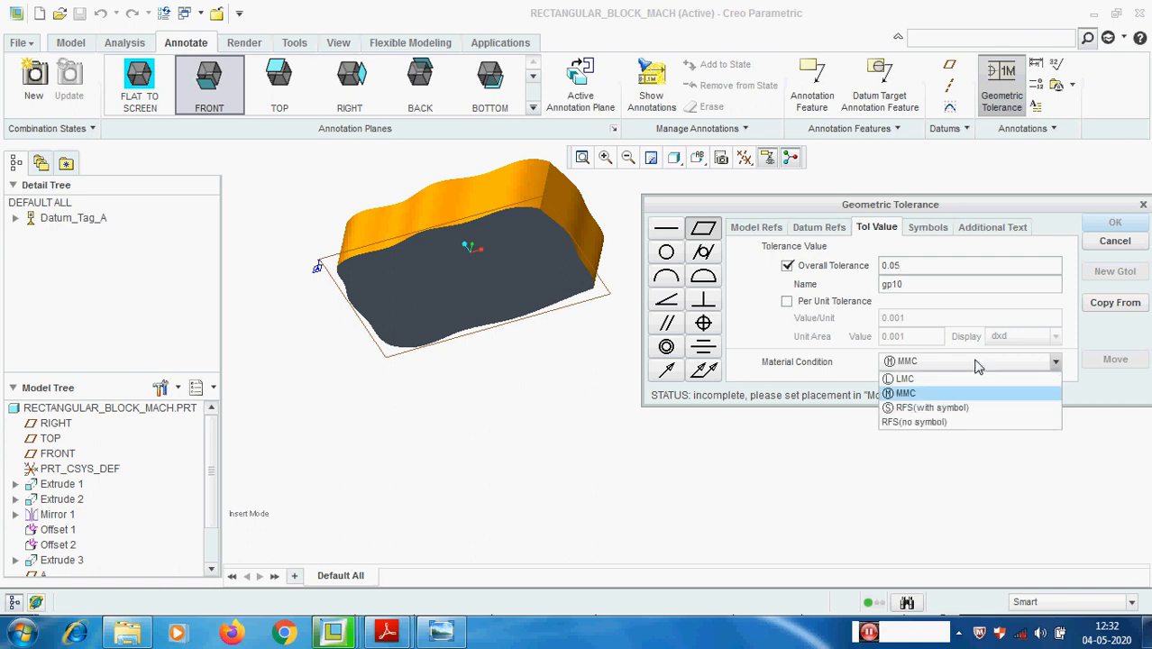
{"action": "left_click", "coordinate": [927, 422]}
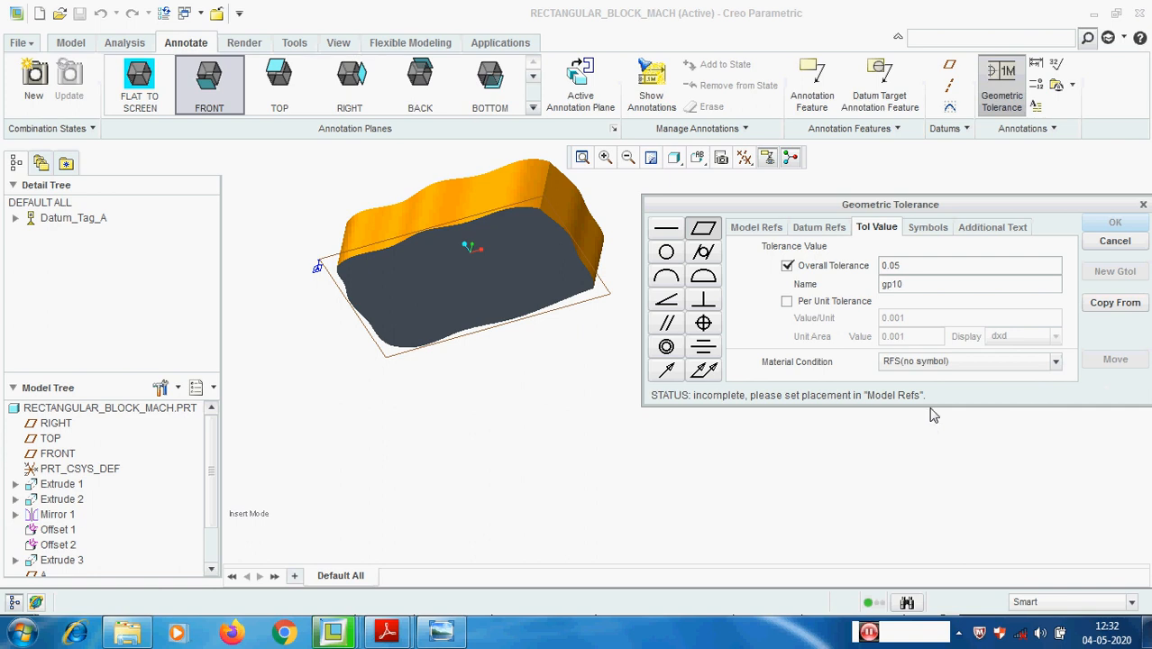
- Place the flatness tolerance with a leader attached to the block's flat underside, positioning the frame below the block, and accept it
{"action": "left_click", "coordinate": [757, 229]}
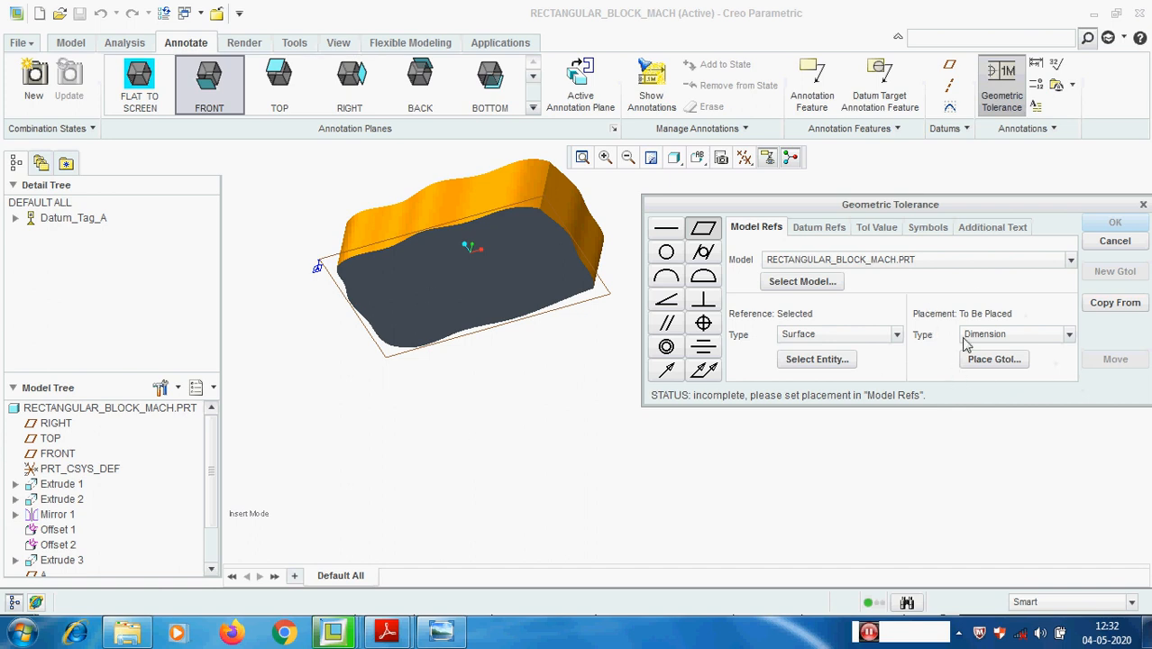
{"action": "left_click", "coordinate": [1069, 335]}
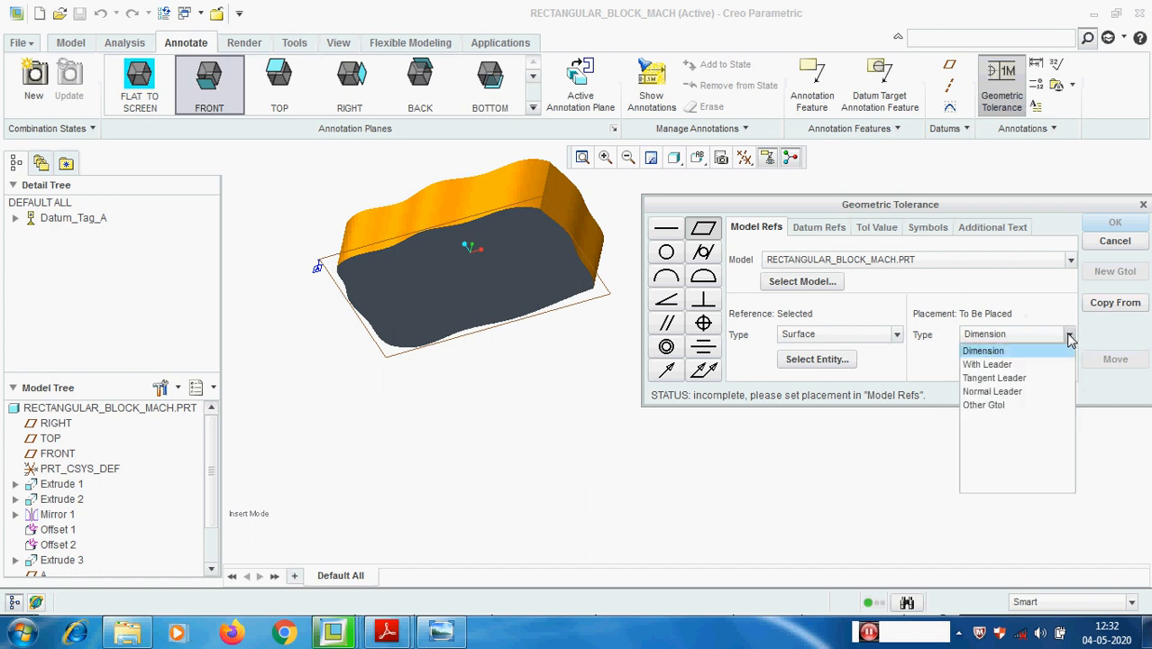
{"action": "left_click", "coordinate": [1010, 367]}
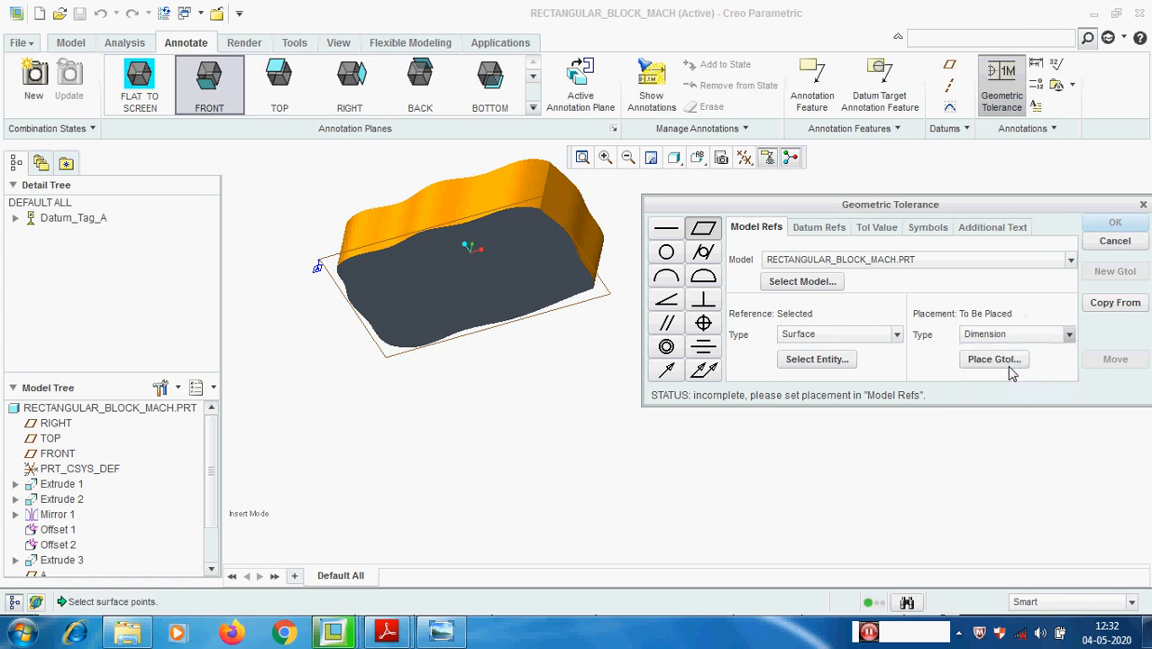
{"action": "left_click", "coordinate": [1008, 366]}
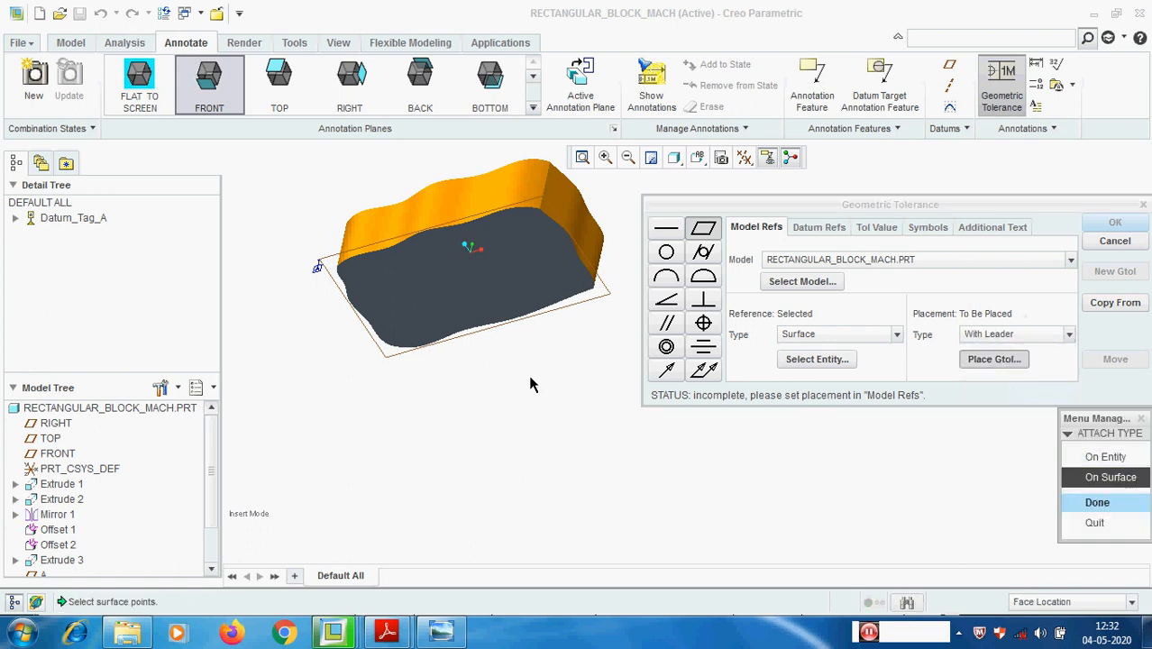
{"action": "left_click", "coordinate": [510, 288]}
{"action": "left_click", "coordinate": [510, 295]}
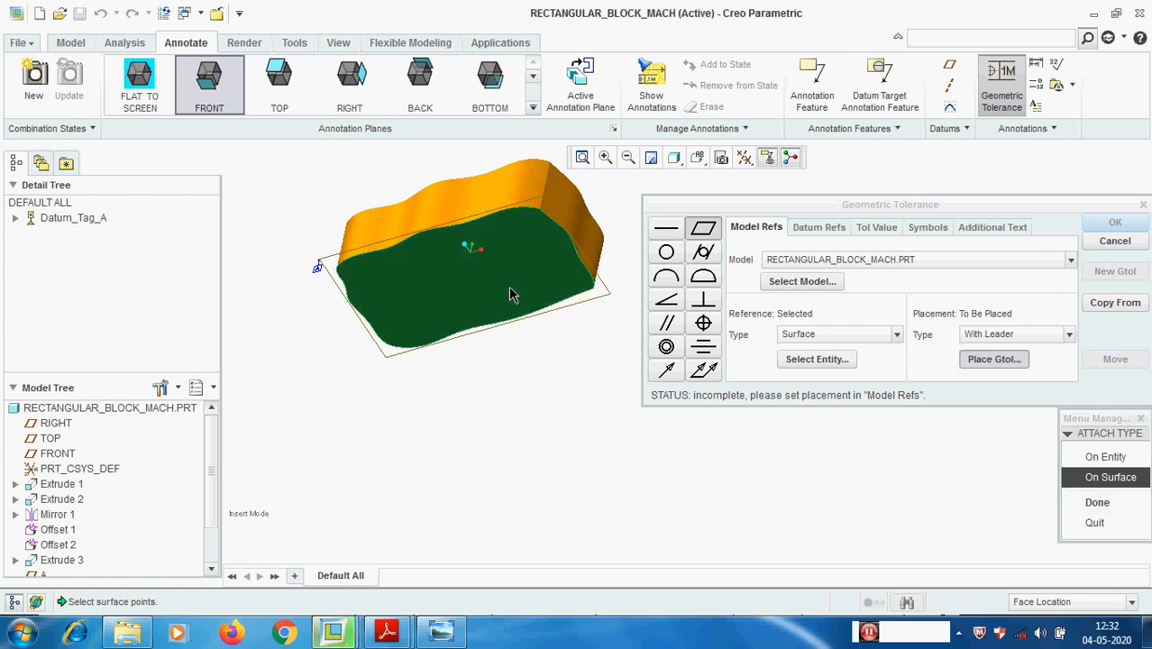
{"action": "left_click", "coordinate": [1098, 501]}
{"action": "left_click", "coordinate": [578, 361]}
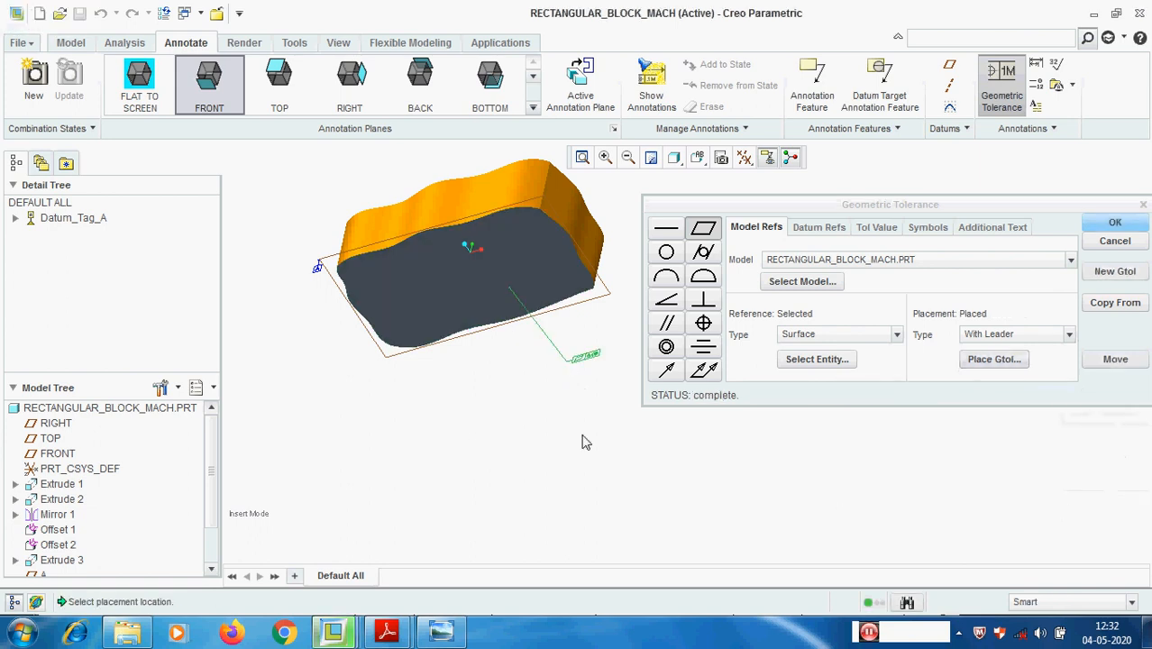
{"action": "middle_click_drag", "start_coordinate": [539, 282], "coordinate": [547, 393]}
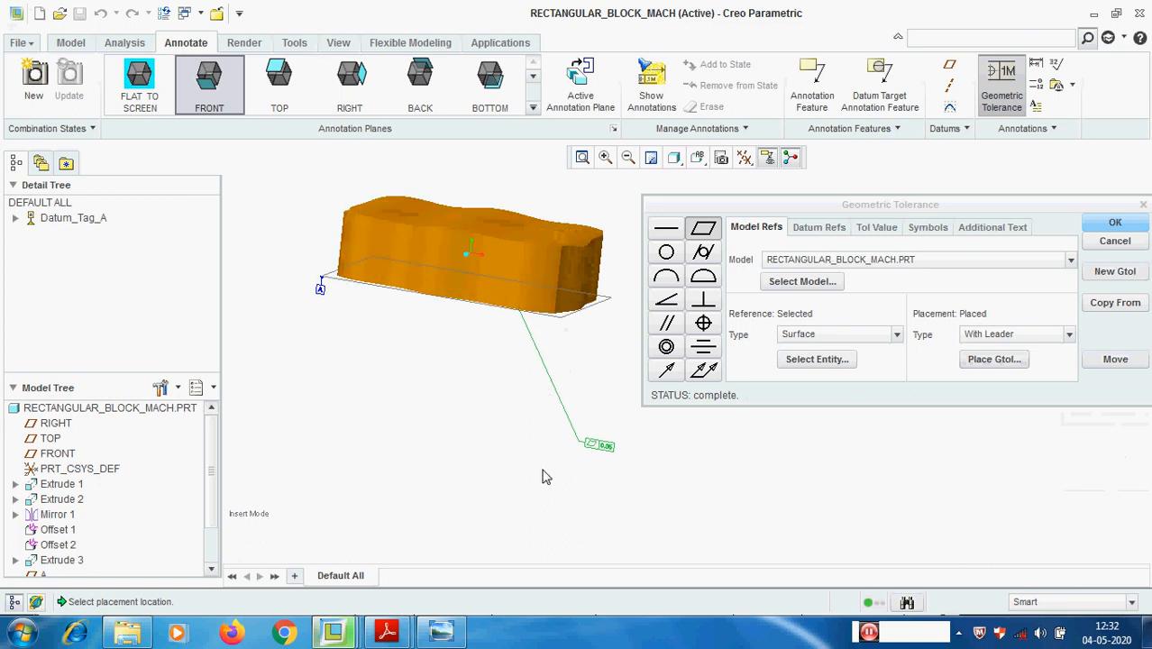
{"action": "left_click", "coordinate": [1114, 225]}
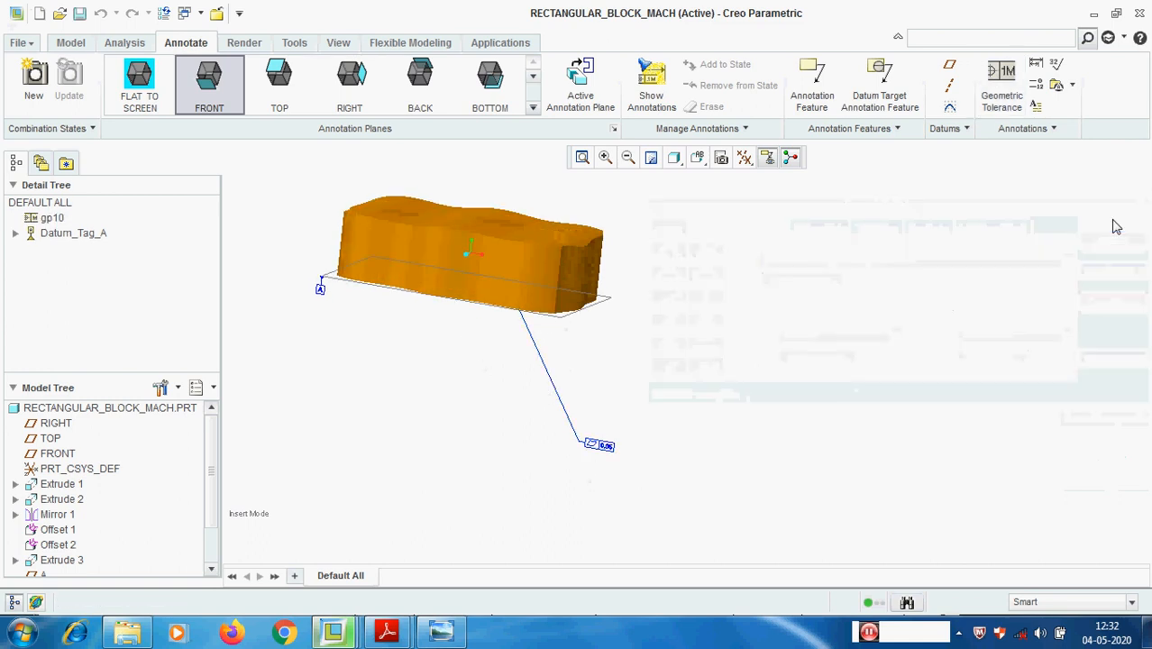
{"action": "middle_click_drag", "start_coordinate": [437, 341], "coordinate": [420, 376]}
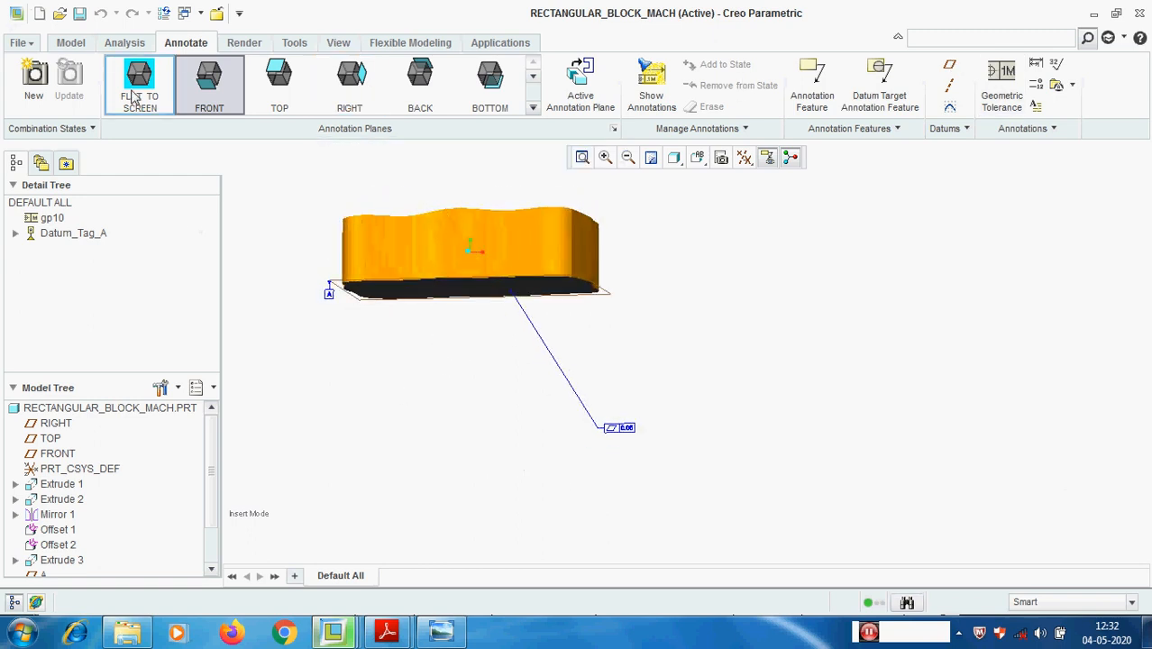
- Consult the block drawing with datums A, B and C in Adobe Reader and return to the part in Creo
{"action": "left_click", "coordinate": [70, 43]}
{"action": "scroll", "coordinate": [683, 356], "scroll_direction": "down", "scroll_amount": 2}
{"action": "middle_click_drag", "start_coordinate": [683, 349], "coordinate": [653, 356]}
{"action": "mouse_move", "coordinate": [386, 631]}
{"action": "left_click", "coordinate": [446, 584]}
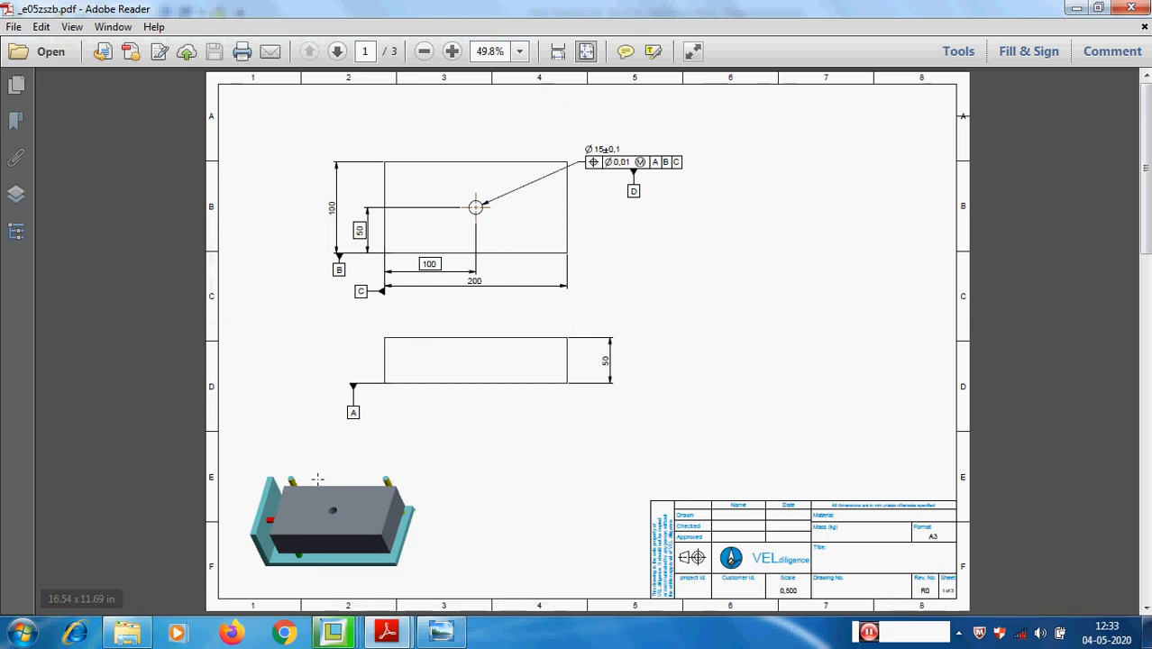
{"action": "left_click", "coordinate": [1077, 8]}
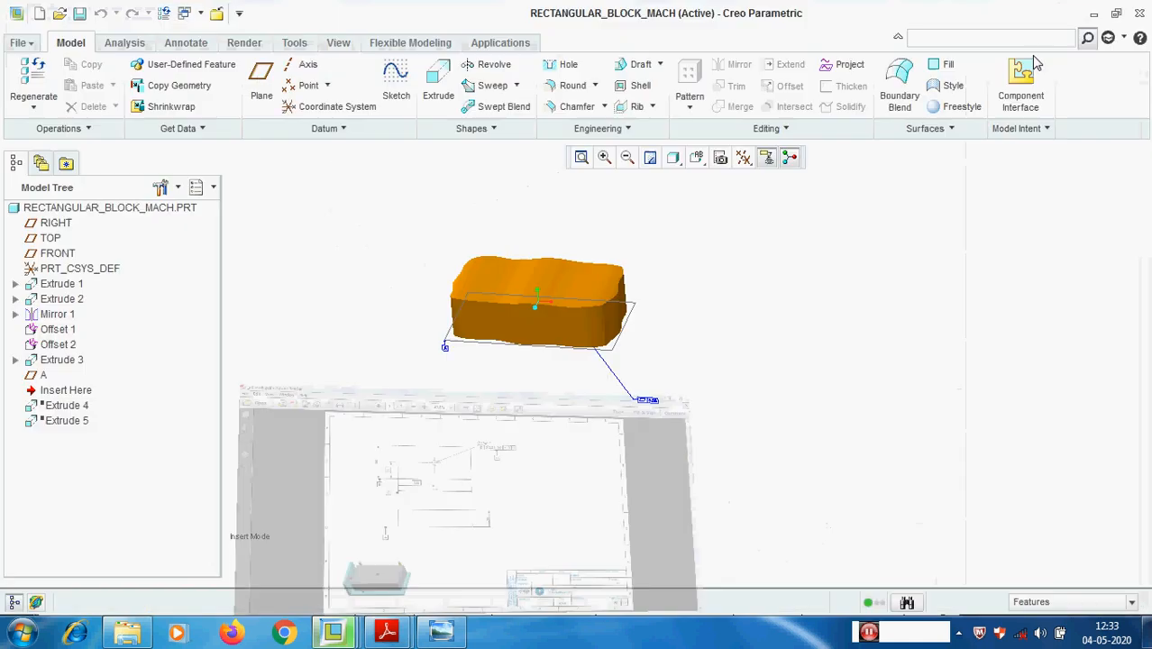
- Move the model tree's insertion point below Extrude 4 to restore the machined long side face, and inspect that face
{"action": "middle_click_drag", "start_coordinate": [488, 282], "coordinate": [556, 330]}
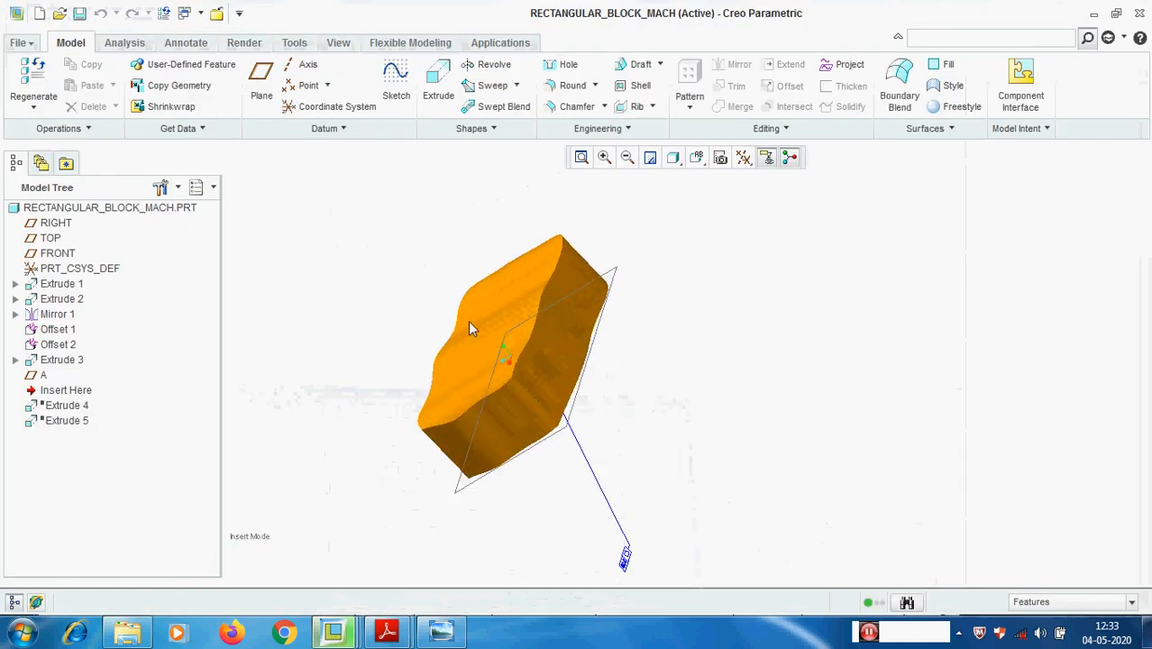
{"action": "left_click_drag", "start_coordinate": [88, 407], "coordinate": [87, 413]}
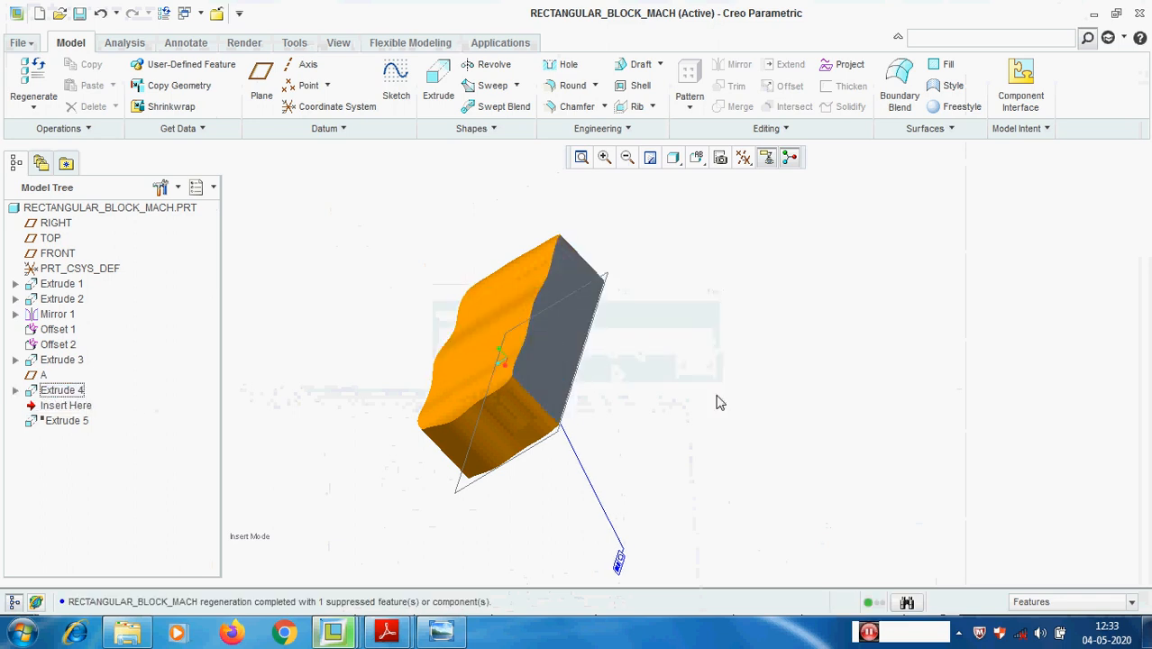
{"action": "mouse_move", "coordinate": [603, 417]}
{"action": "middle_mouse_down"}
{"action": "mouse_move", "coordinate": [676, 357]}
{"action": "mouse_move", "coordinate": [786, 383]}
{"action": "middle_mouse_up"}
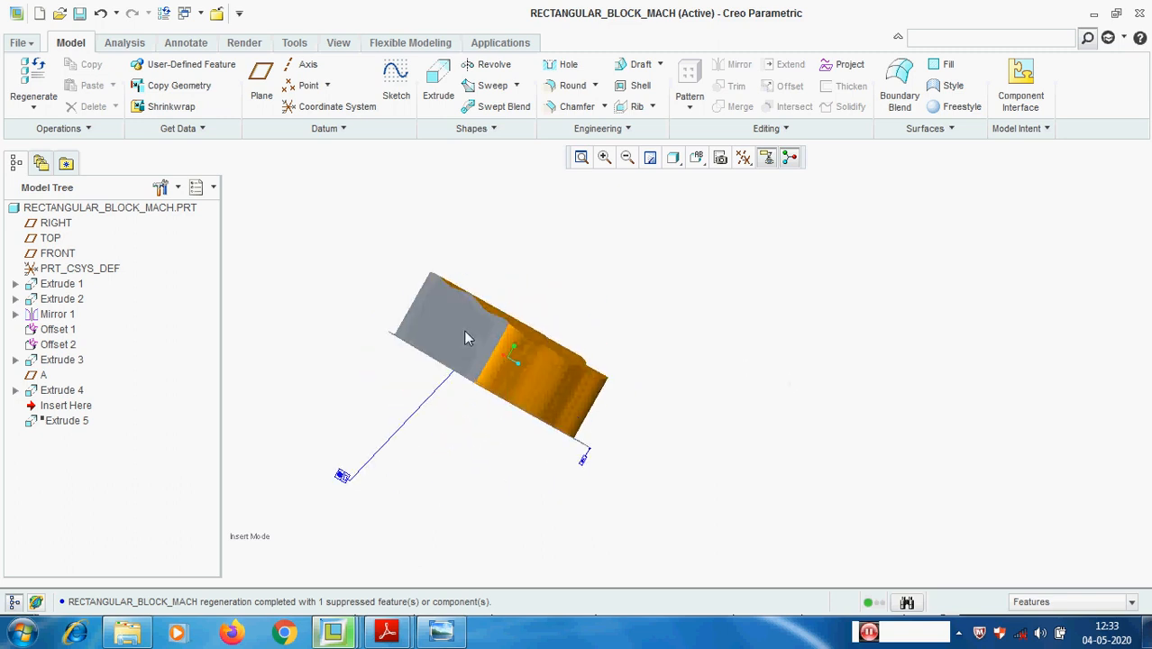
{"action": "mouse_move", "coordinate": [609, 352]}
{"action": "middle_mouse_down"}
{"action": "mouse_move", "coordinate": [399, 393]}
{"action": "mouse_move", "coordinate": [420, 404]}
{"action": "middle_mouse_up"}
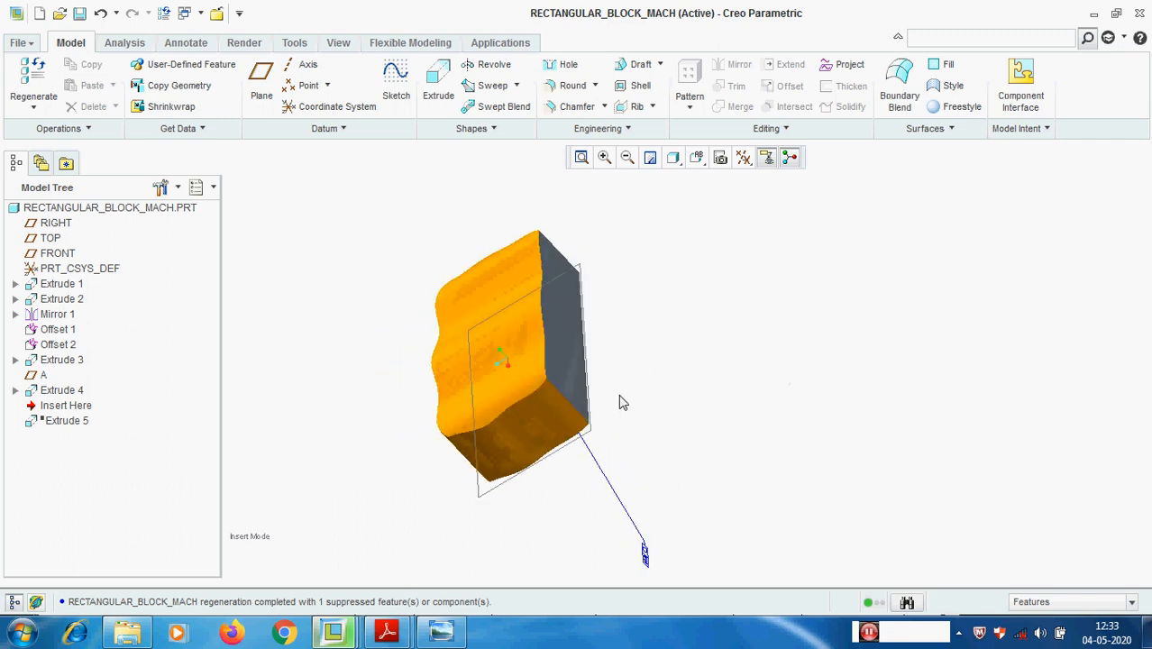
{"action": "mouse_move", "coordinate": [620, 402]}
{"action": "middle_mouse_down"}
{"action": "mouse_move", "coordinate": [604, 341]}
{"action": "mouse_move", "coordinate": [535, 404]}
{"action": "mouse_move", "coordinate": [634, 347]}
{"action": "mouse_move", "coordinate": [627, 362]}
{"action": "mouse_move", "coordinate": [568, 360]}
{"action": "middle_mouse_up"}
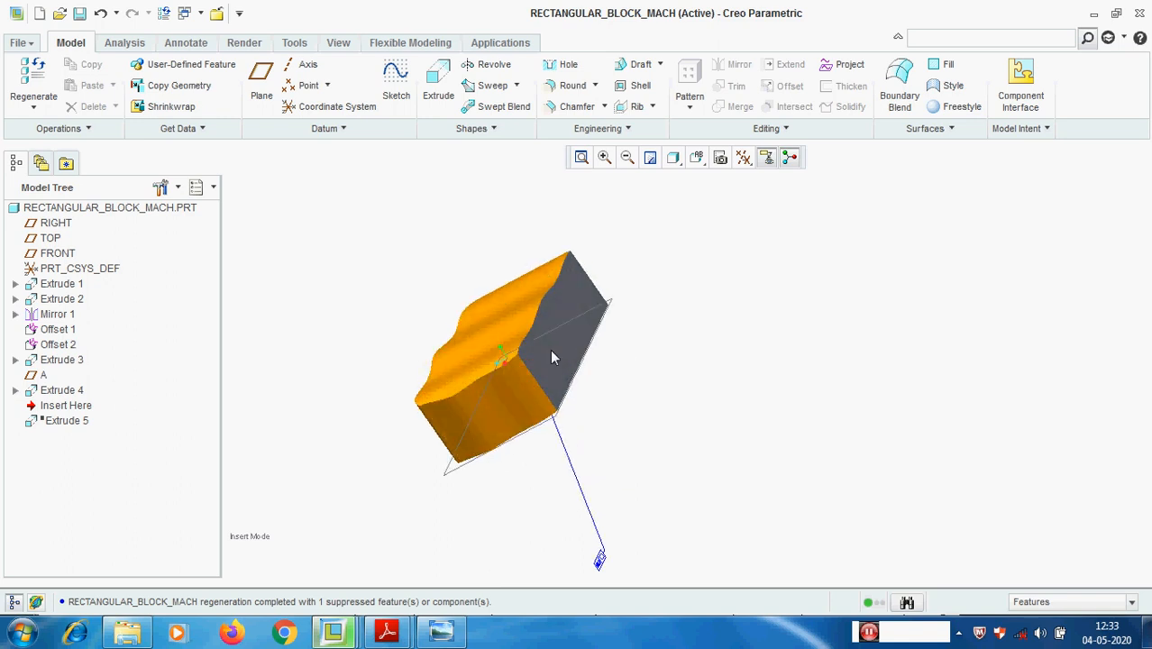
- Start a perpendicularity tolerance with reference type Surface, selecting the machined long side face as the reference entity
{"action": "left_click", "coordinate": [185, 43]}
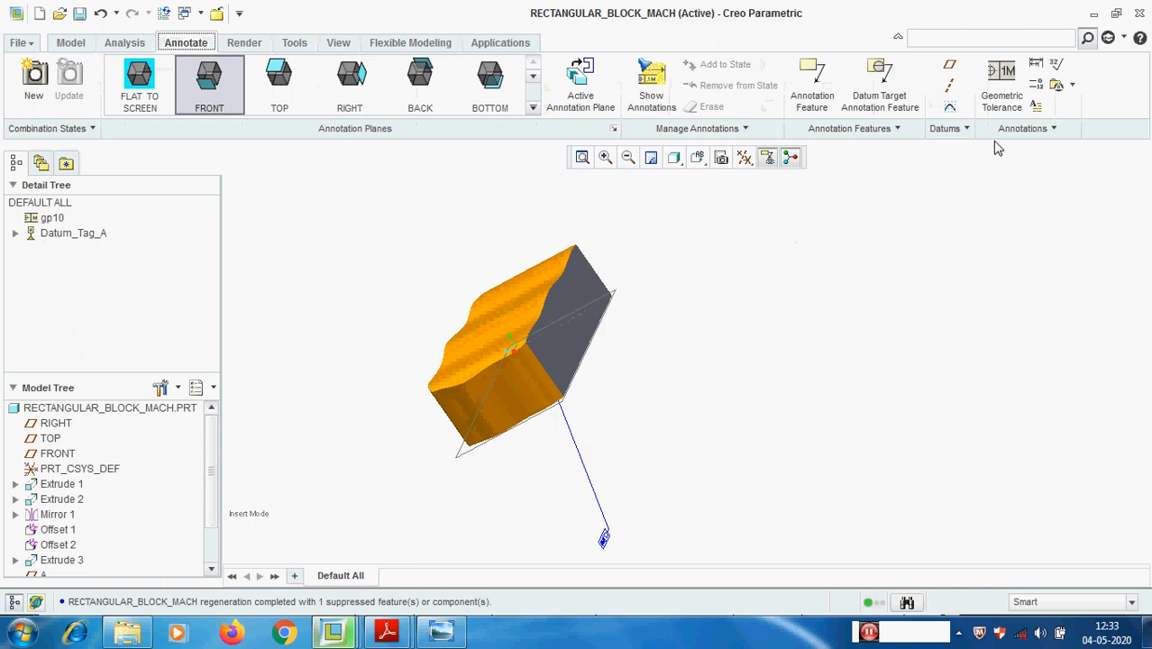
{"action": "left_click", "coordinate": [1002, 74]}
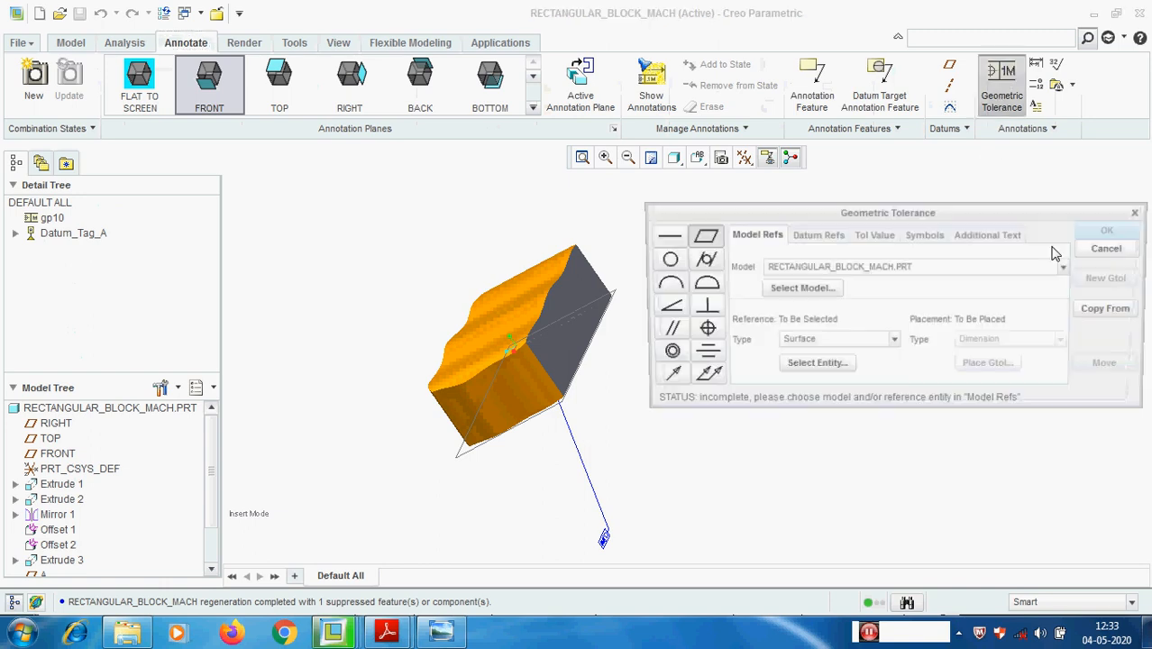
{"action": "left_click", "coordinate": [702, 310]}
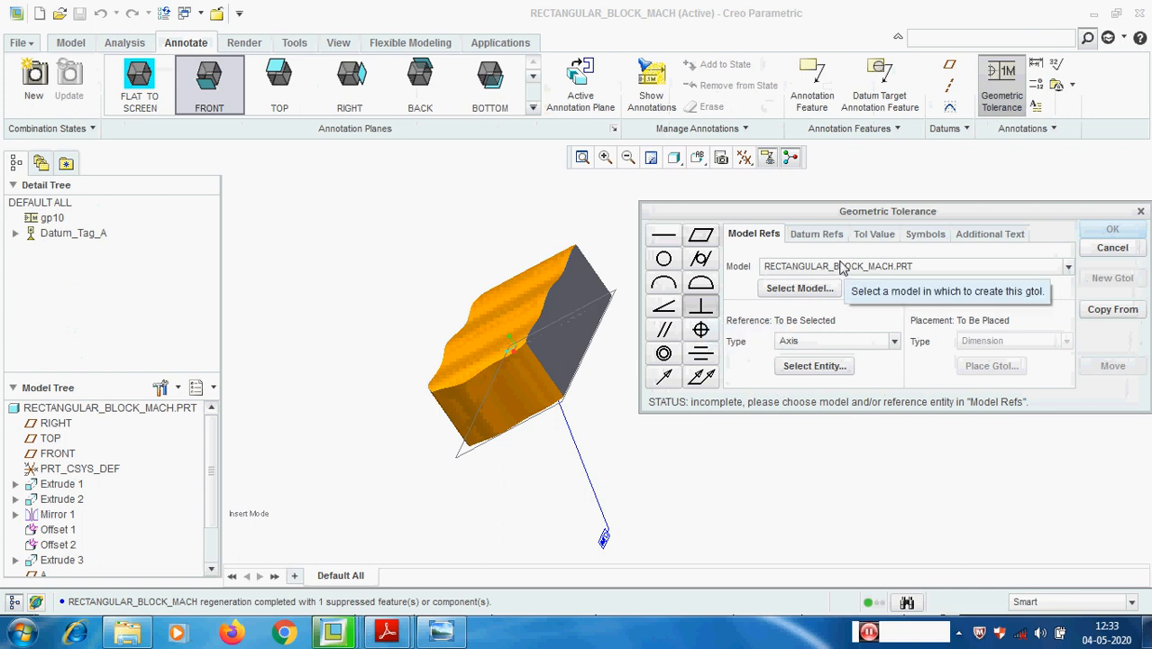
{"action": "left_click", "coordinate": [894, 344]}
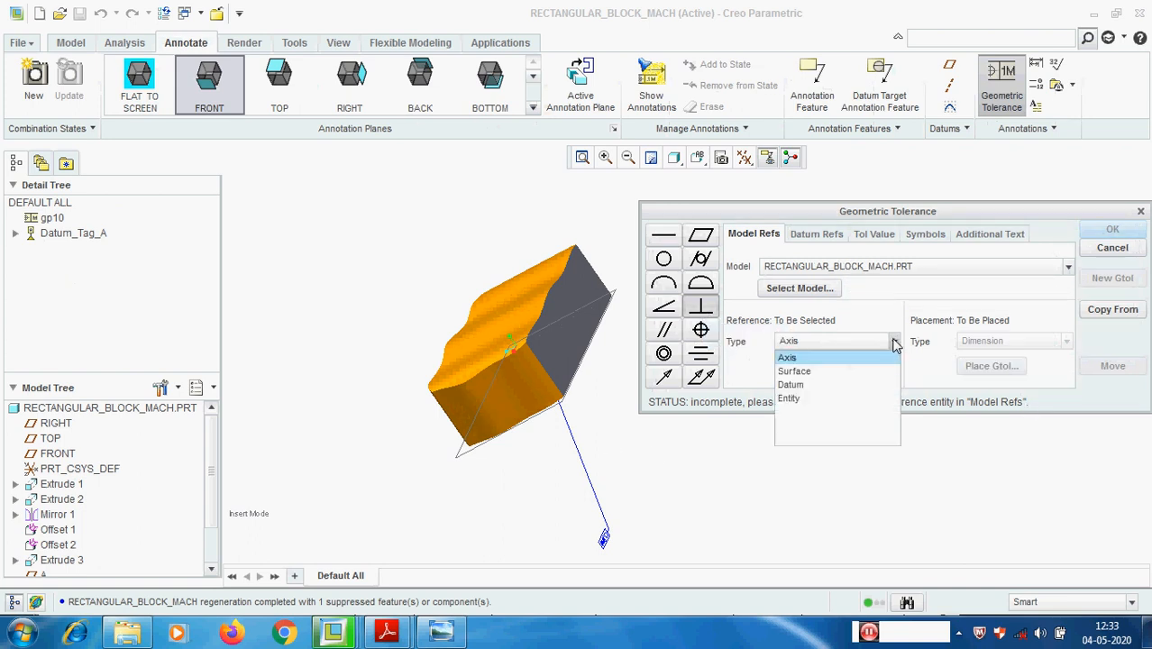
{"action": "left_click", "coordinate": [798, 368]}
{"action": "left_click", "coordinate": [558, 364]}
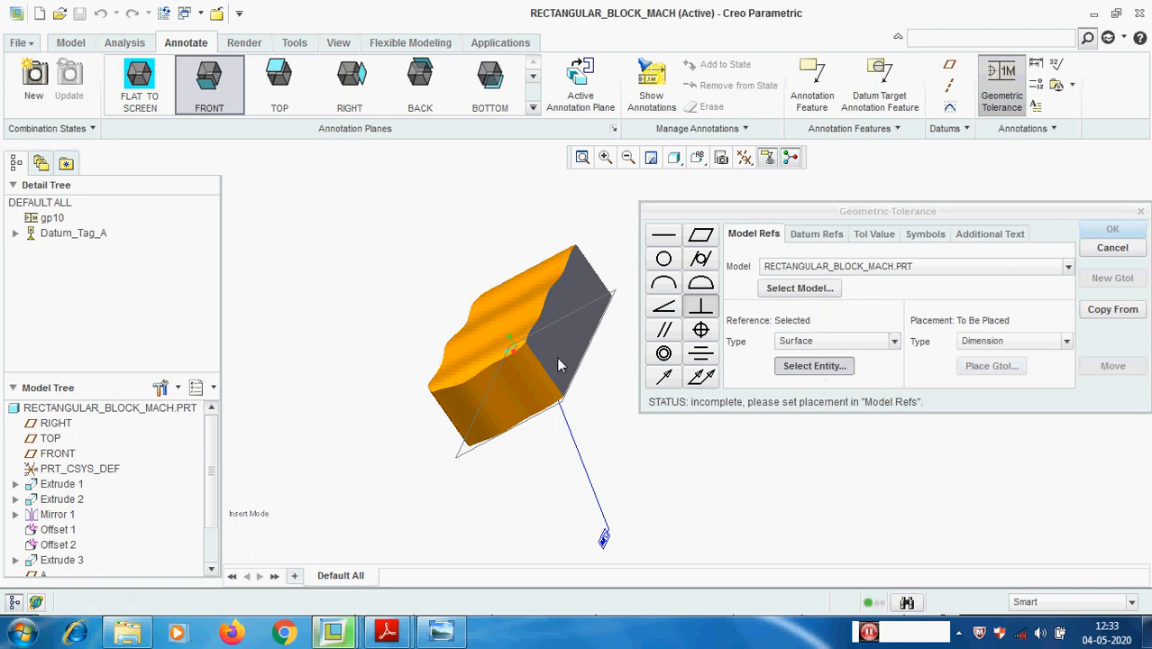
- Set the perpendicularity tolerance's primary basic datum reference to A and check its tolerance value settings
{"action": "left_click", "coordinate": [818, 235]}
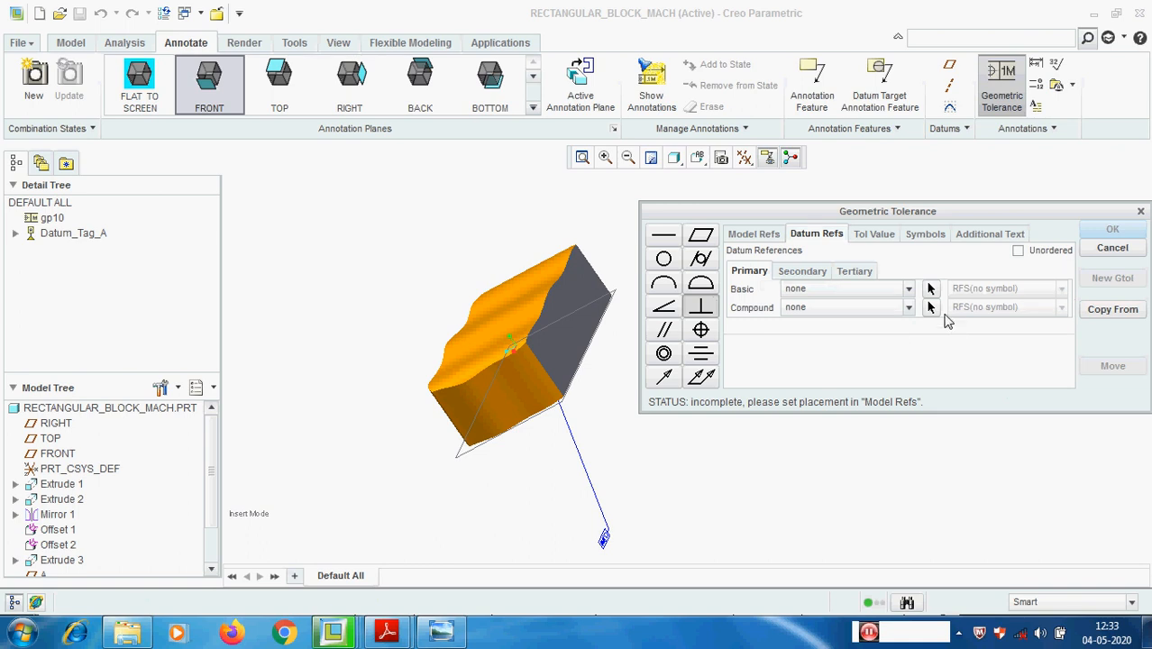
{"action": "left_click", "coordinate": [908, 289]}
{"action": "left_click", "coordinate": [790, 321]}
{"action": "left_click", "coordinate": [879, 233]}
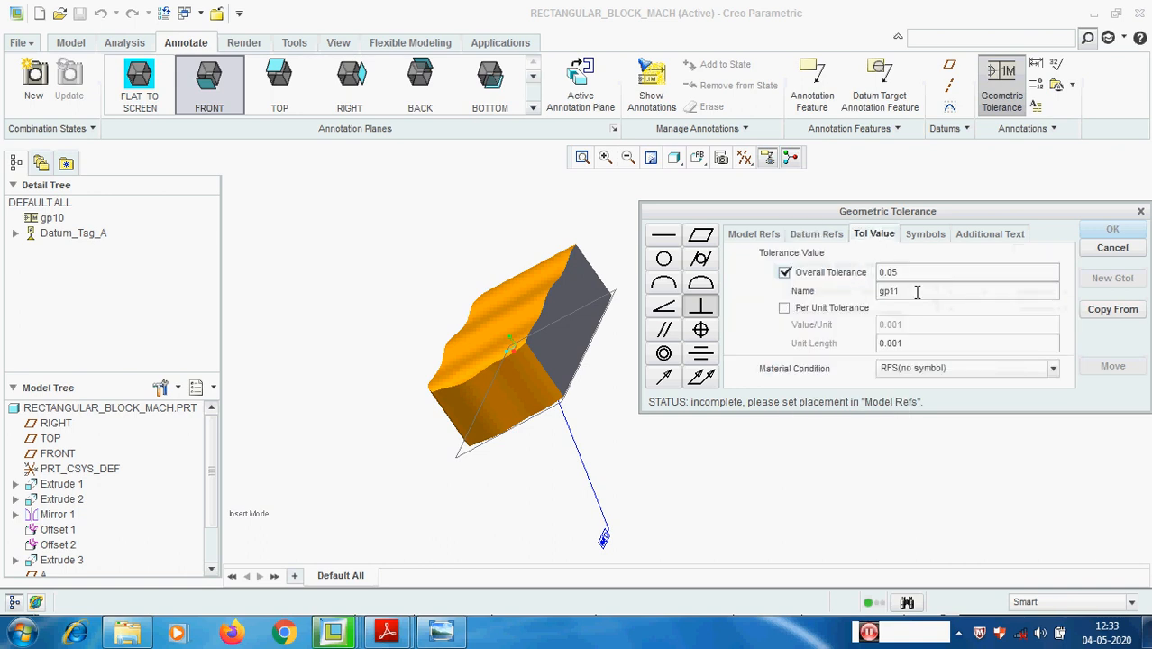
- Place the perpendicularity tolerance with a leader on the machined side face, accept it, and inspect the annotation
{"action": "left_click", "coordinate": [757, 233]}
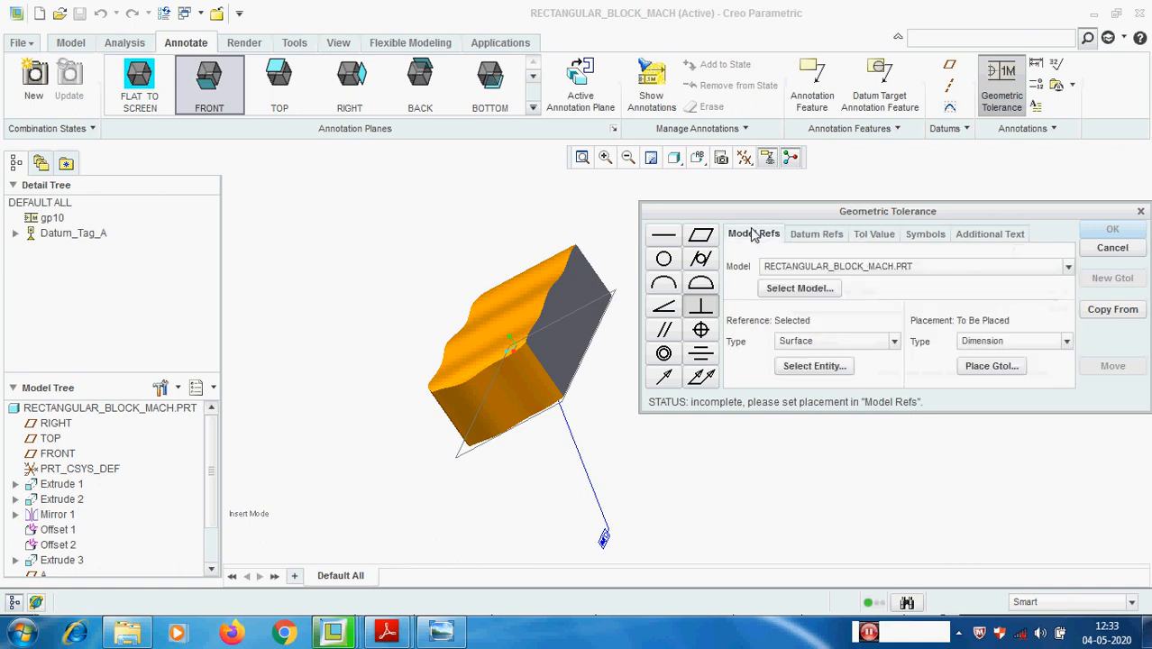
{"action": "left_click", "coordinate": [1067, 343]}
{"action": "left_click", "coordinate": [1035, 366]}
{"action": "left_click", "coordinate": [1015, 373]}
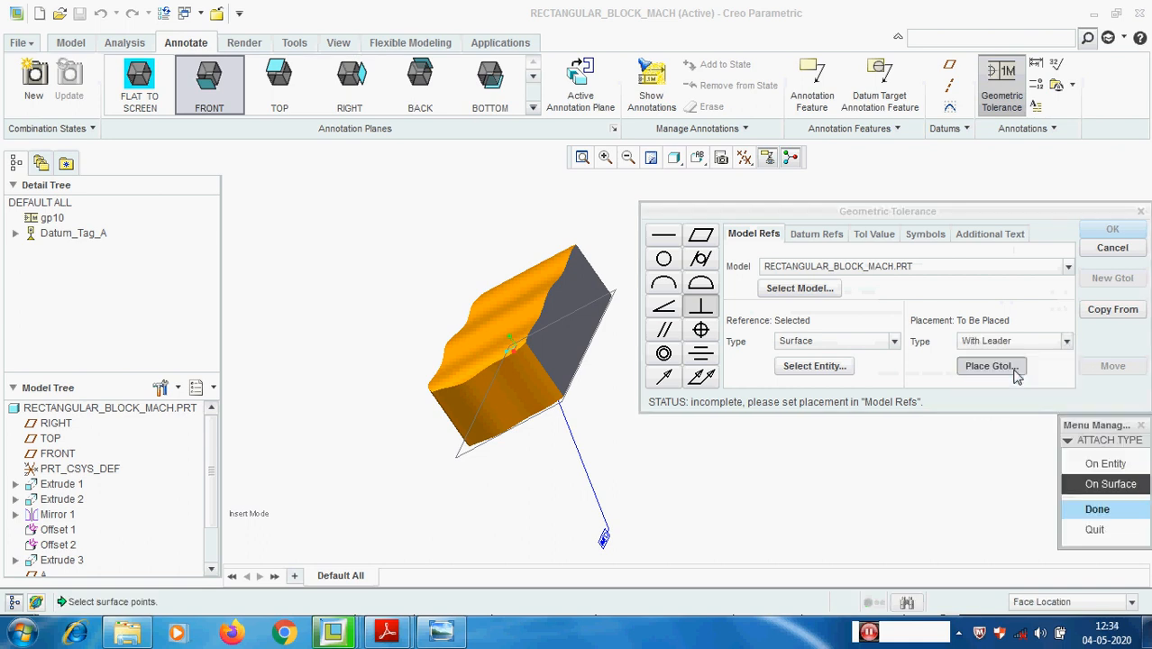
{"action": "left_click", "coordinate": [1117, 486]}
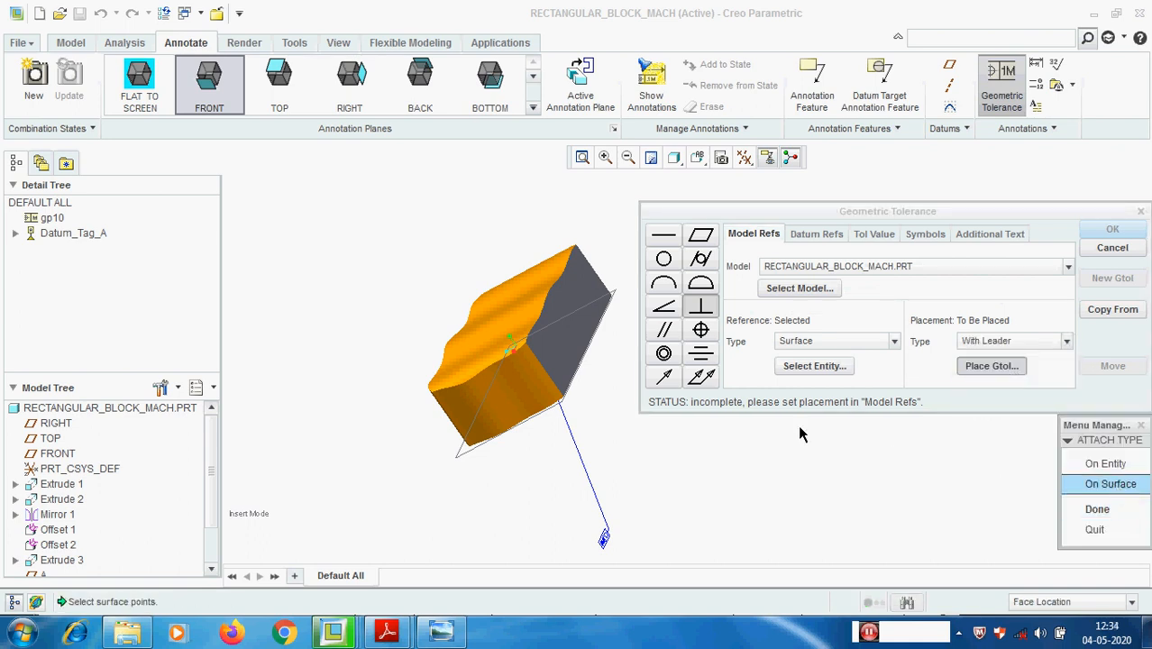
{"action": "left_click", "coordinate": [568, 357]}
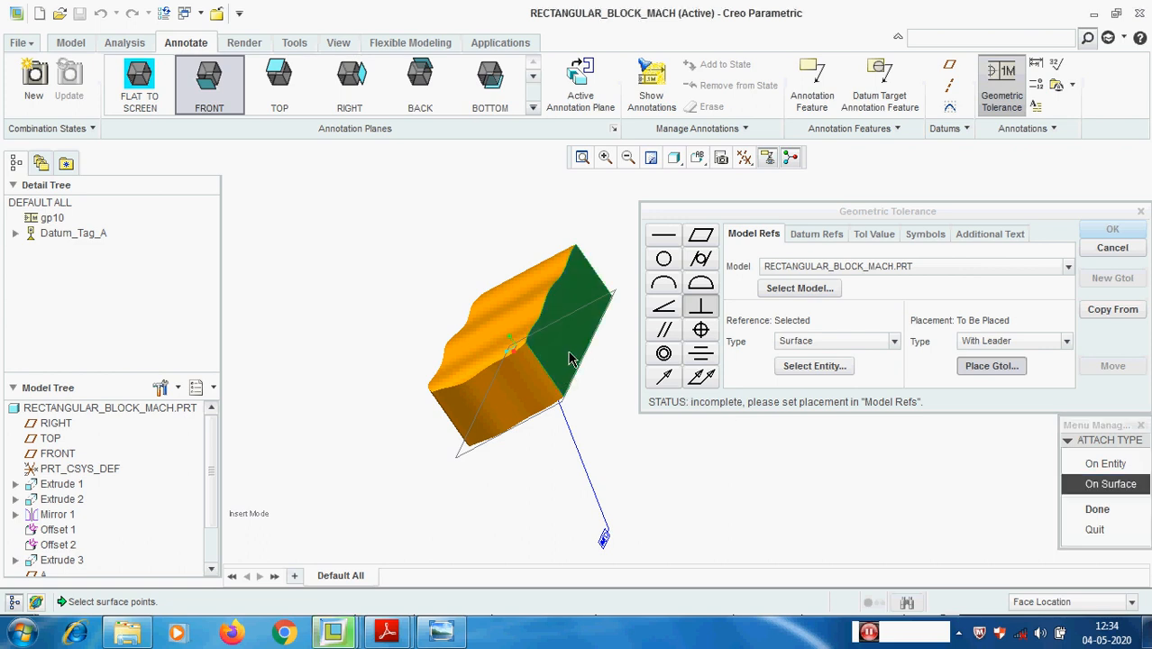
{"action": "left_click", "coordinate": [1096, 509]}
{"action": "left_click", "coordinate": [602, 417]}
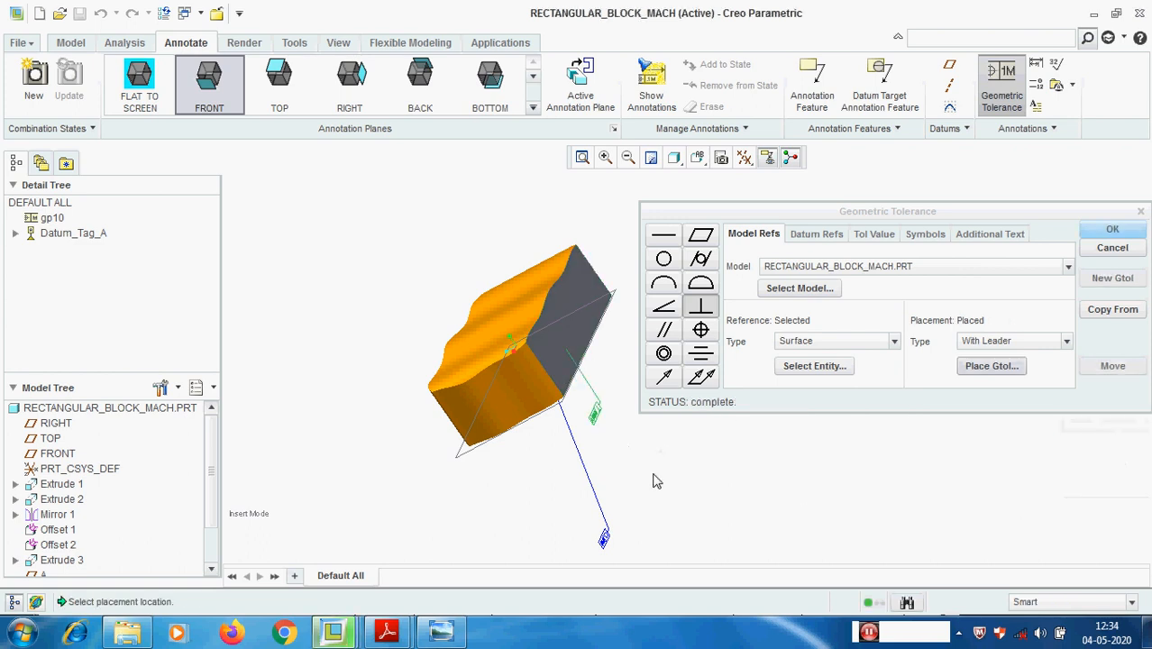
{"action": "left_click", "coordinate": [1112, 233]}
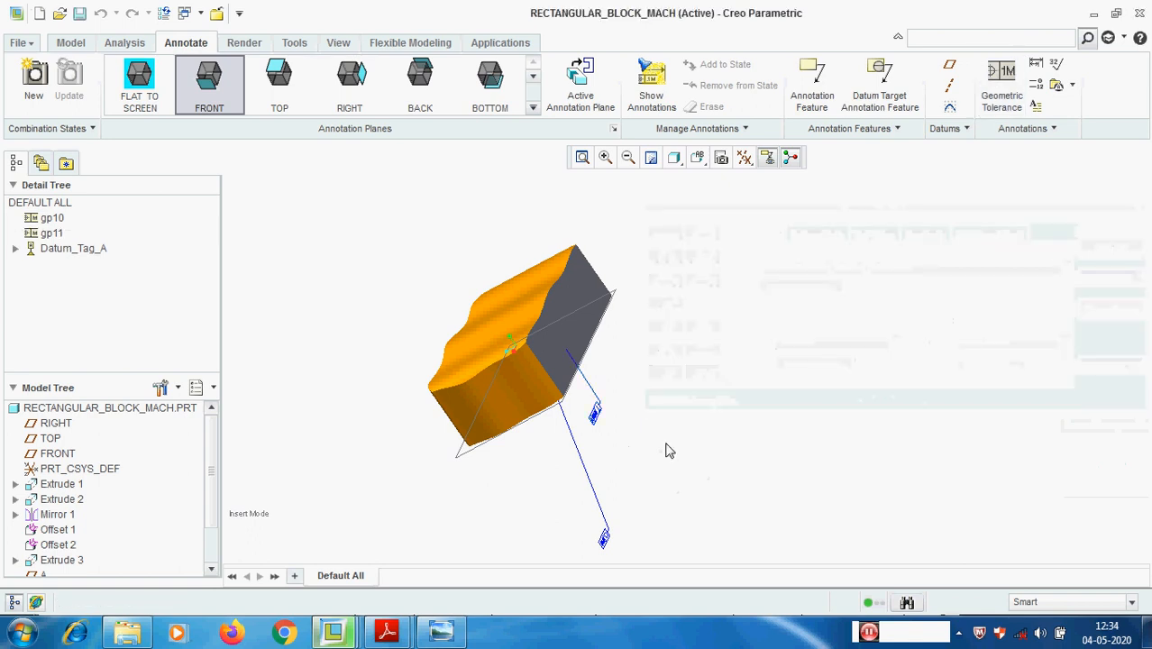
{"action": "scroll", "coordinate": [596, 401], "scroll_direction": "up", "scroll_amount": 6}
{"action": "scroll", "coordinate": [596, 422], "scroll_direction": "down", "scroll_amount": 6}
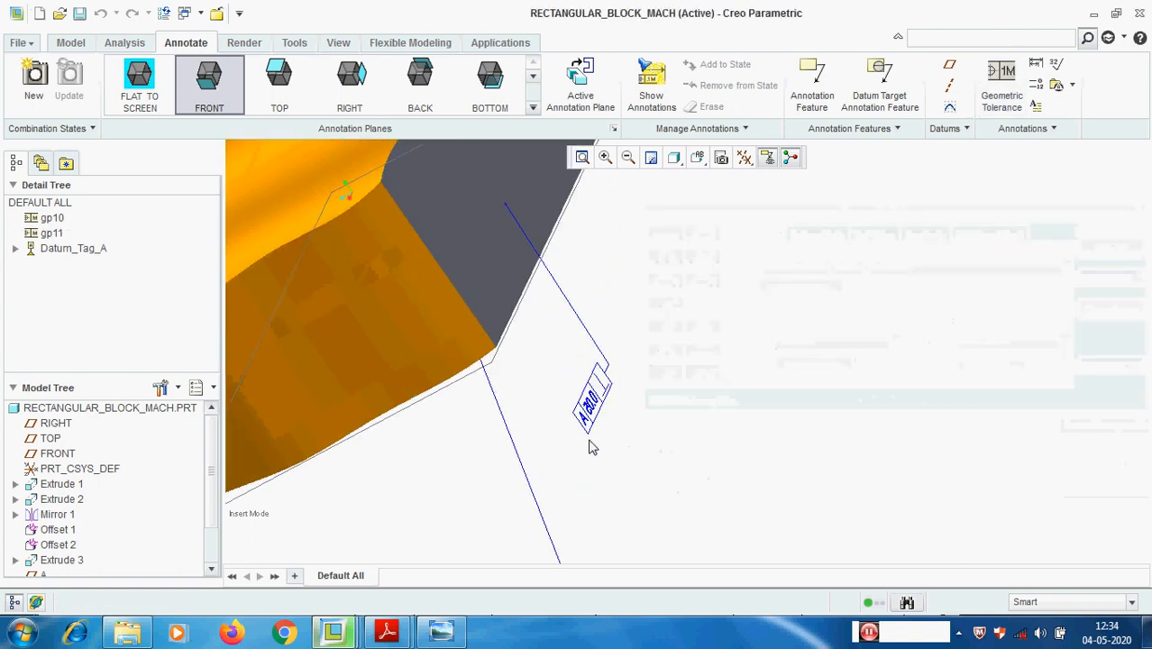
{"action": "mouse_move", "coordinate": [591, 445]}
{"action": "middle_mouse_down"}
{"action": "mouse_move", "coordinate": [552, 424]}
{"action": "mouse_move", "coordinate": [612, 407]}
{"action": "mouse_move", "coordinate": [517, 395]}
{"action": "mouse_move", "coordinate": [587, 476]}
{"action": "mouse_move", "coordinate": [568, 458]}
{"action": "middle_mouse_up"}
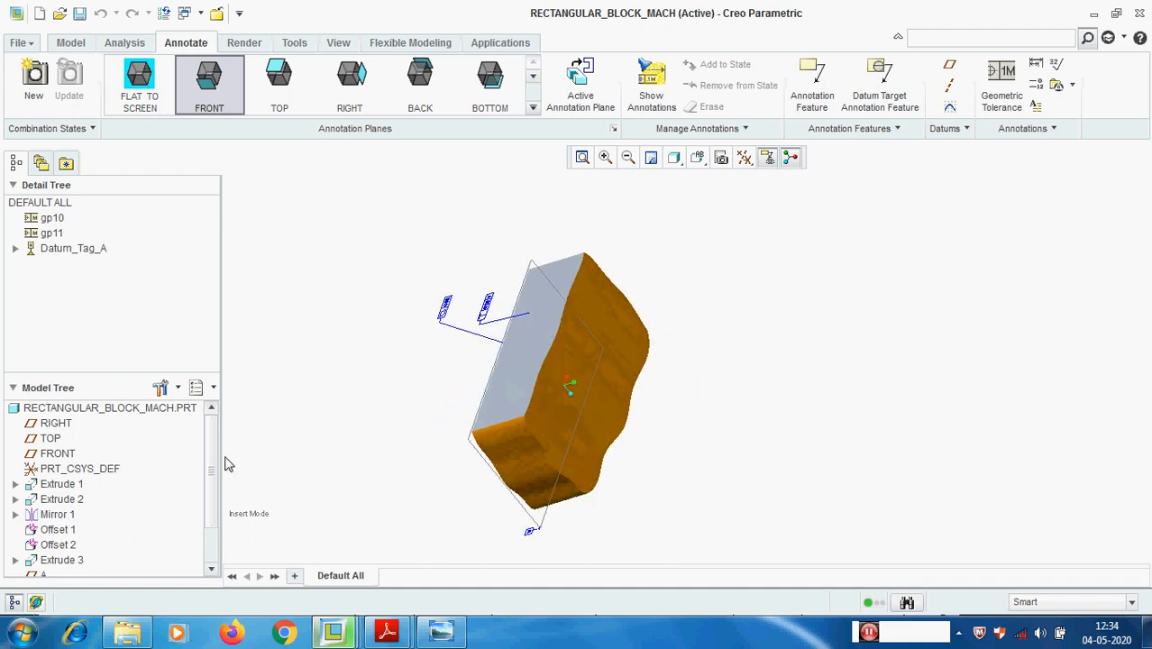
- Start a datum plane with a Through reference to the Extrude 4 feature
{"action": "scroll", "coordinate": [124, 550], "scroll_direction": "down", "scroll_amount": 2}
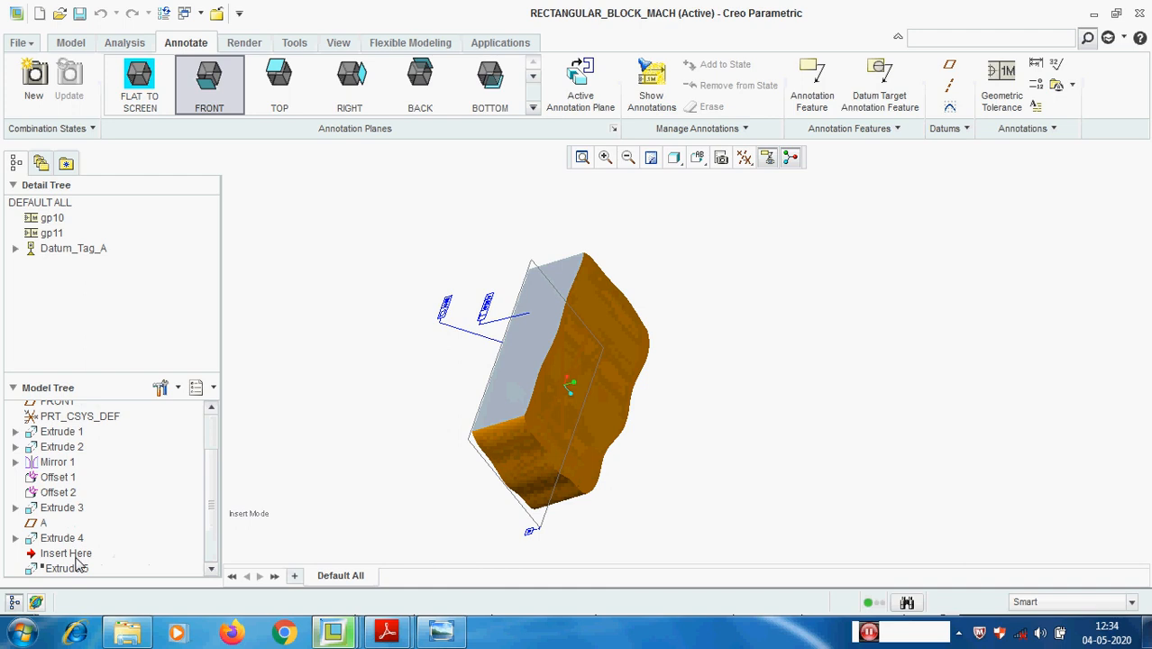
{"action": "left_click", "coordinate": [53, 540]}
{"action": "middle_click_drag", "start_coordinate": [592, 416], "coordinate": [530, 398]}
{"action": "left_click", "coordinate": [71, 43]}
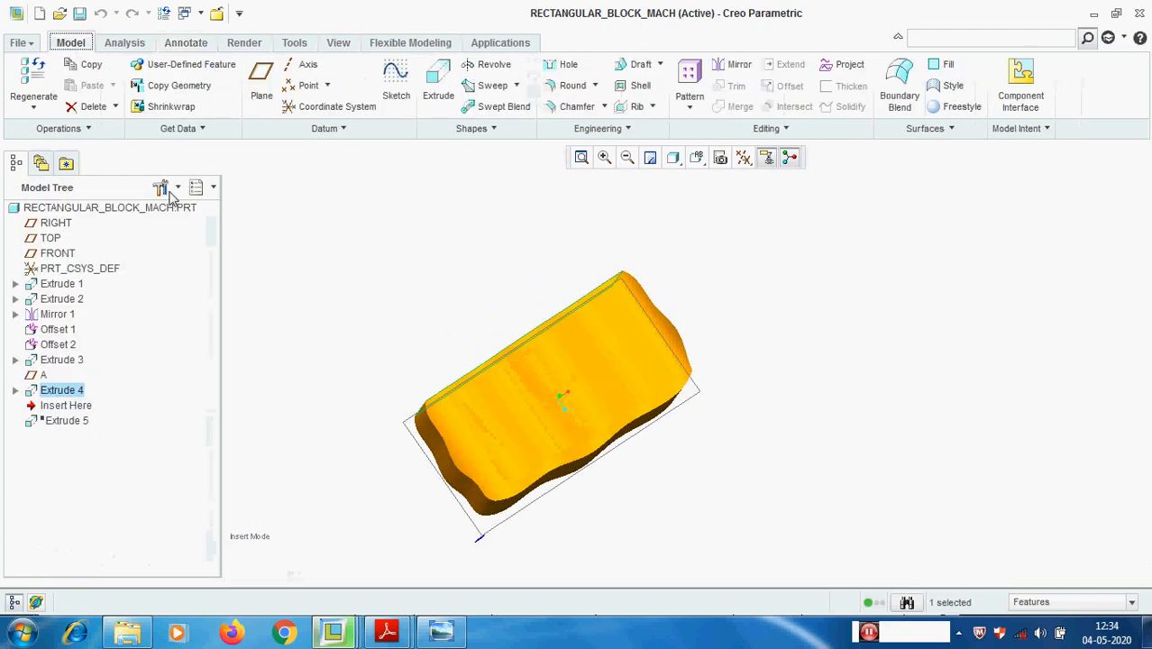
{"action": "middle_click_drag", "start_coordinate": [640, 359], "coordinate": [605, 335]}
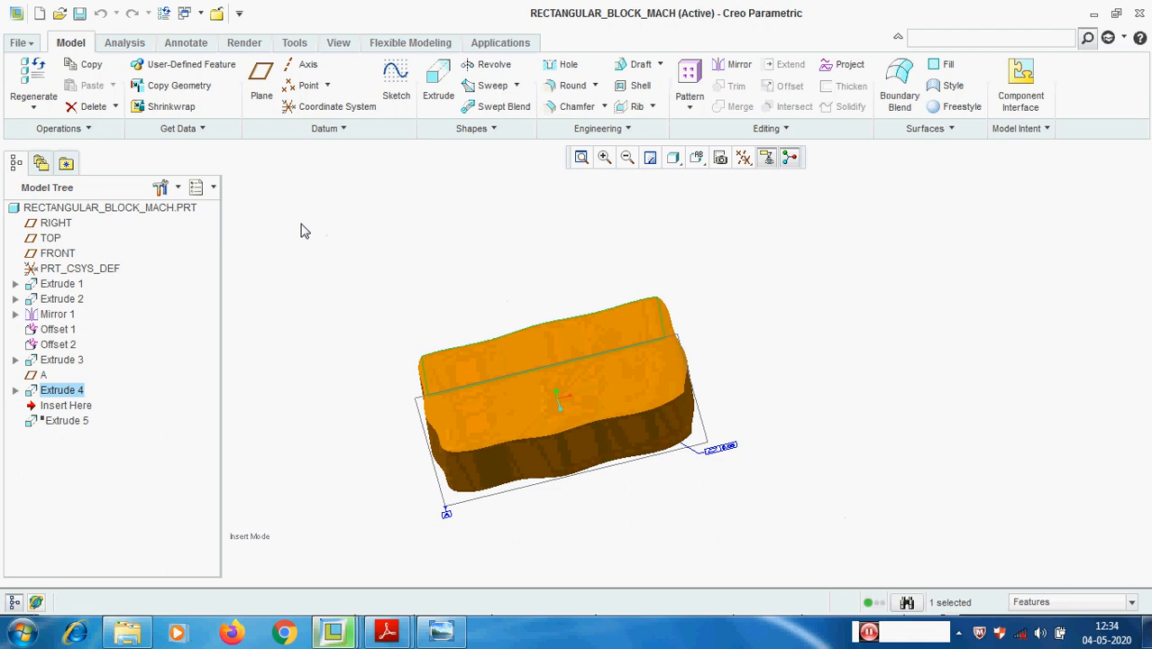
{"action": "left_click", "coordinate": [261, 80]}
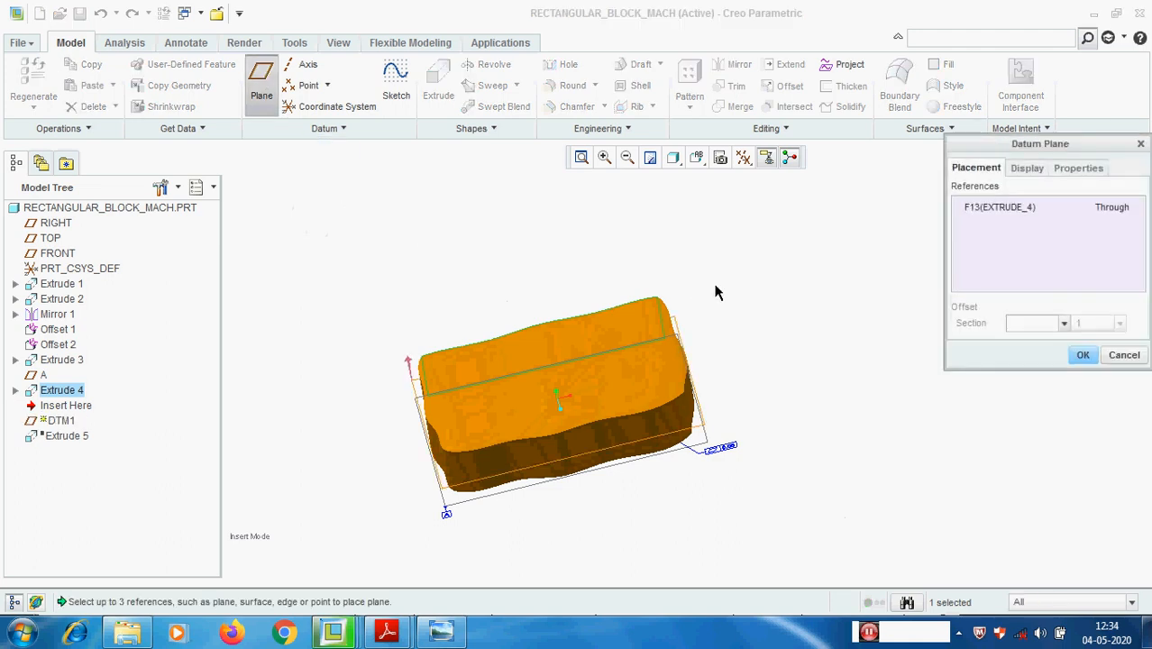
{"action": "middle_click_drag", "start_coordinate": [717, 311], "coordinate": [765, 347]}
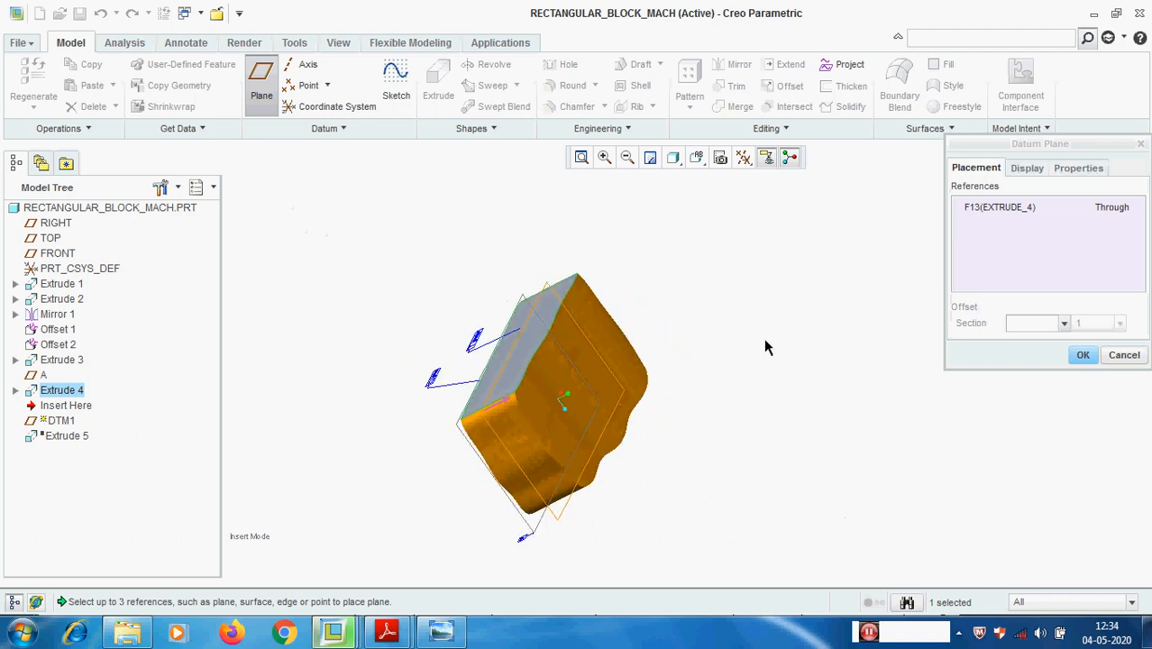
- Name the new datum plane B and accept its definition
{"action": "left_click", "coordinate": [1072, 169]}
{"action": "double_click", "coordinate": [1016, 200]}
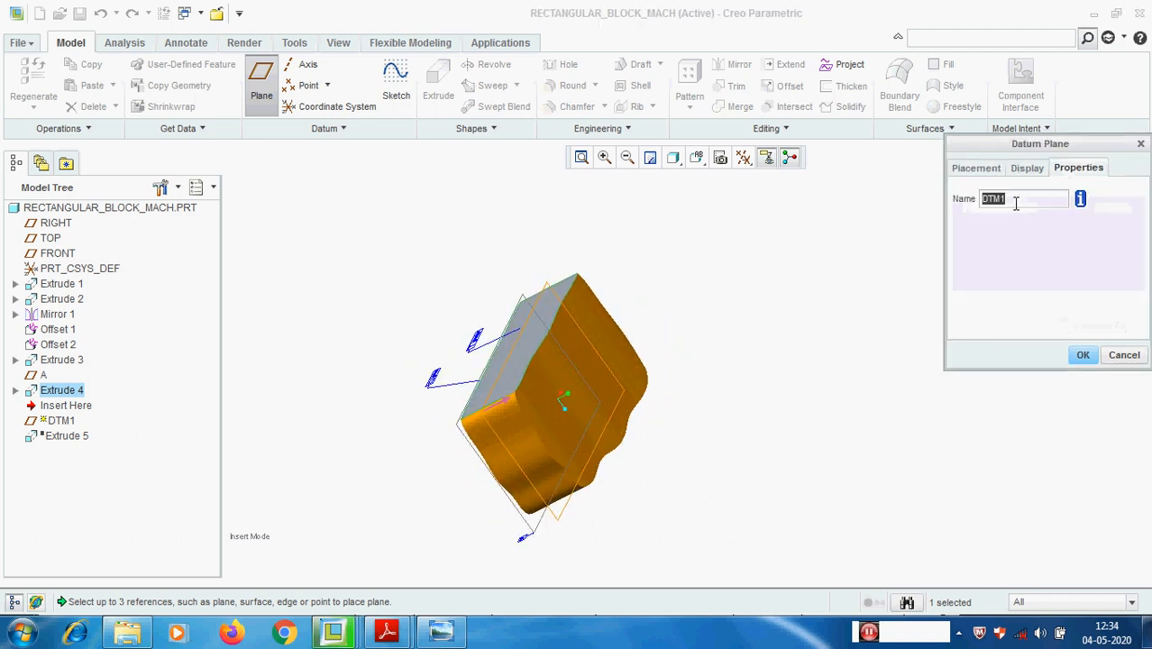
{"action": "type", "text": "b"}
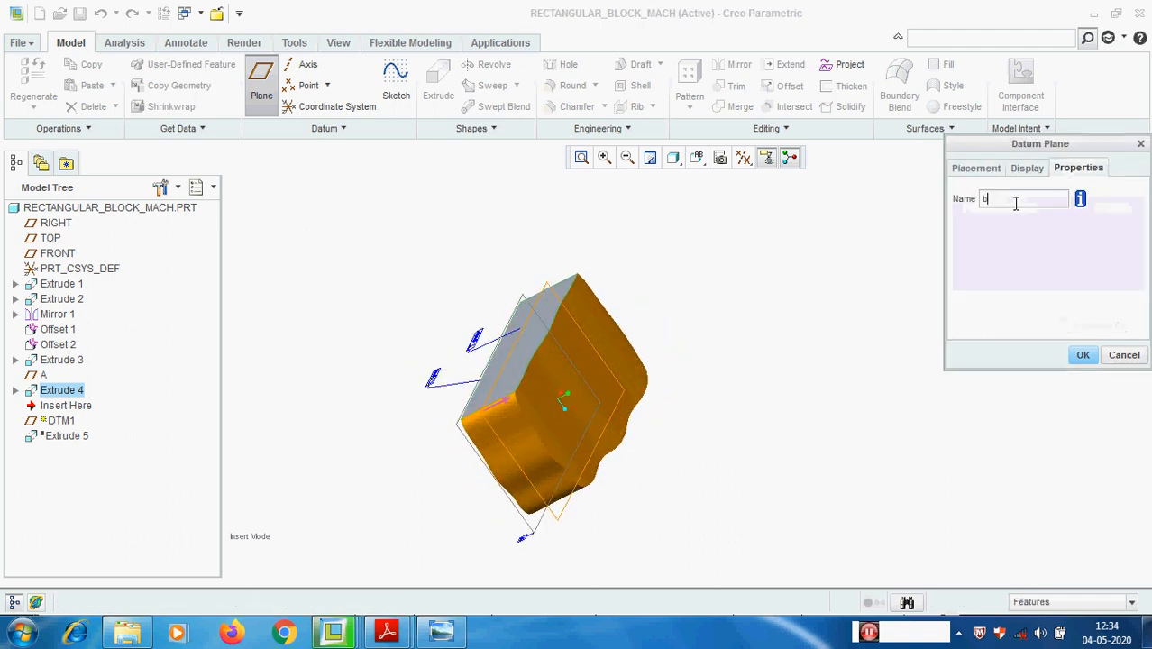
{"action": "left_click", "coordinate": [1084, 355]}
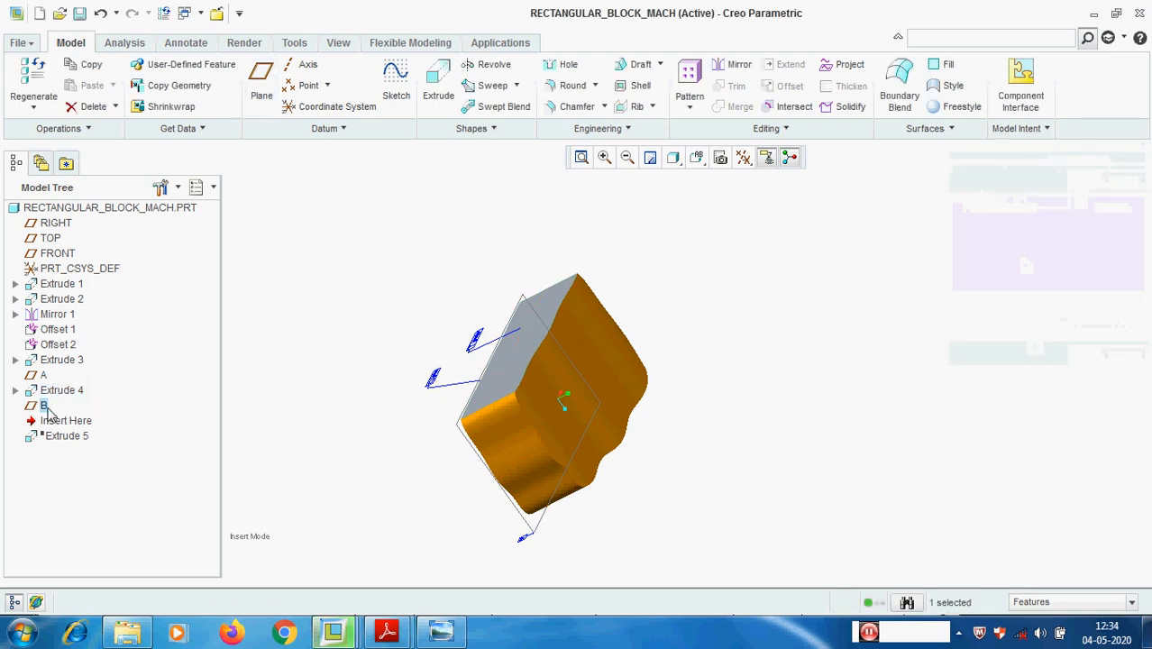
- Set datum plane B as a datum reference using the boxed letter with triangle display style, and accept it
{"action": "right_click", "coordinate": [44, 407]}
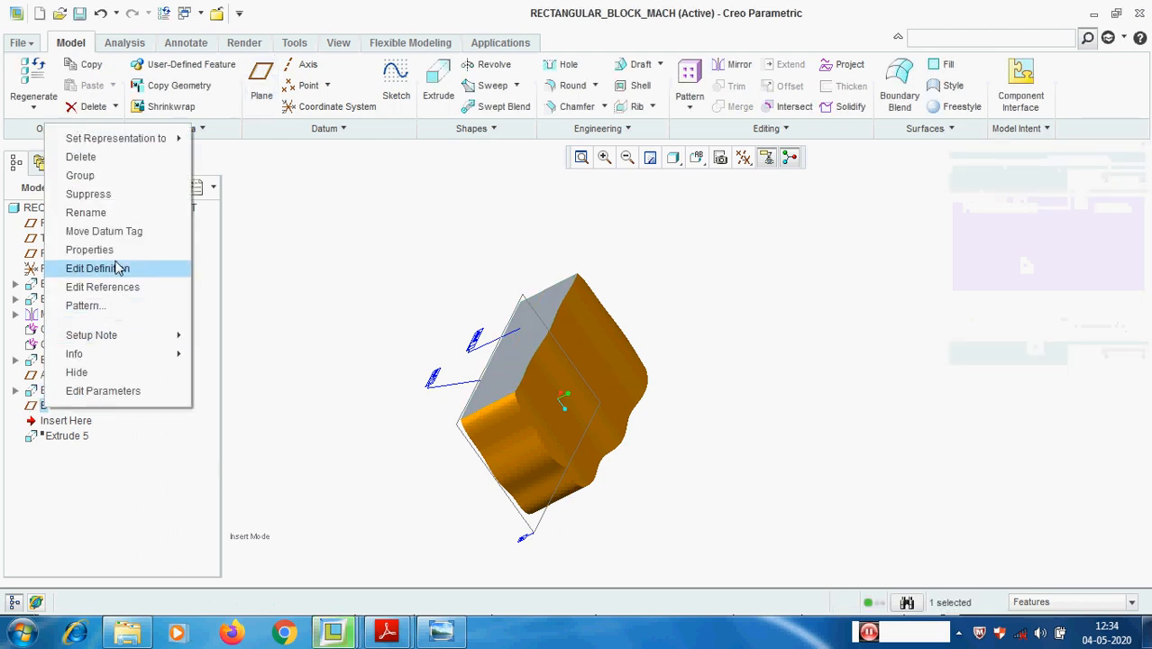
{"action": "left_click", "coordinate": [116, 265]}
{"action": "left_click", "coordinate": [1106, 235]}
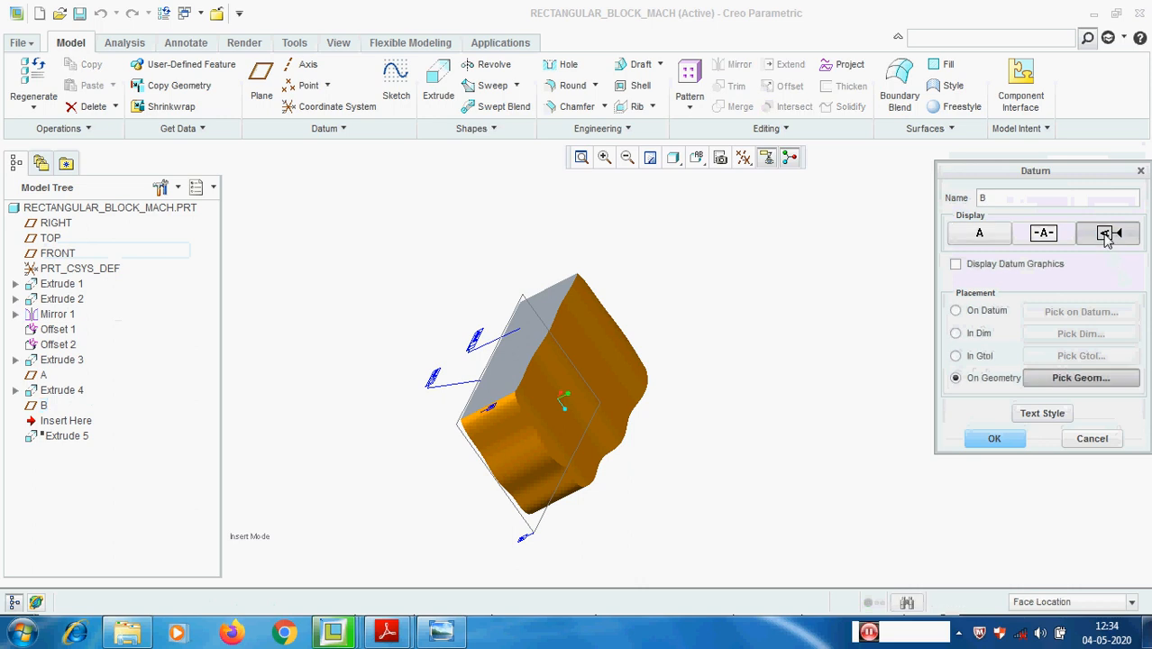
{"action": "left_click", "coordinate": [994, 439]}
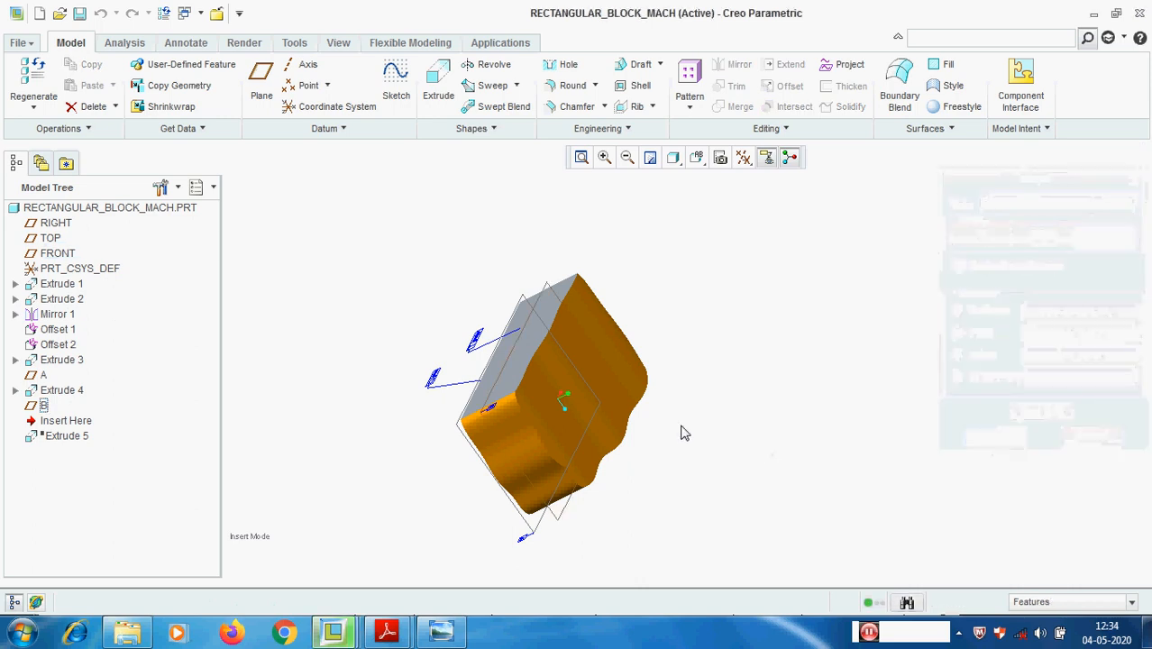
{"action": "middle_click_drag", "start_coordinate": [643, 417], "coordinate": [676, 419]}
{"action": "left_click", "coordinate": [45, 407]}
{"action": "right_click", "coordinate": [45, 407]}
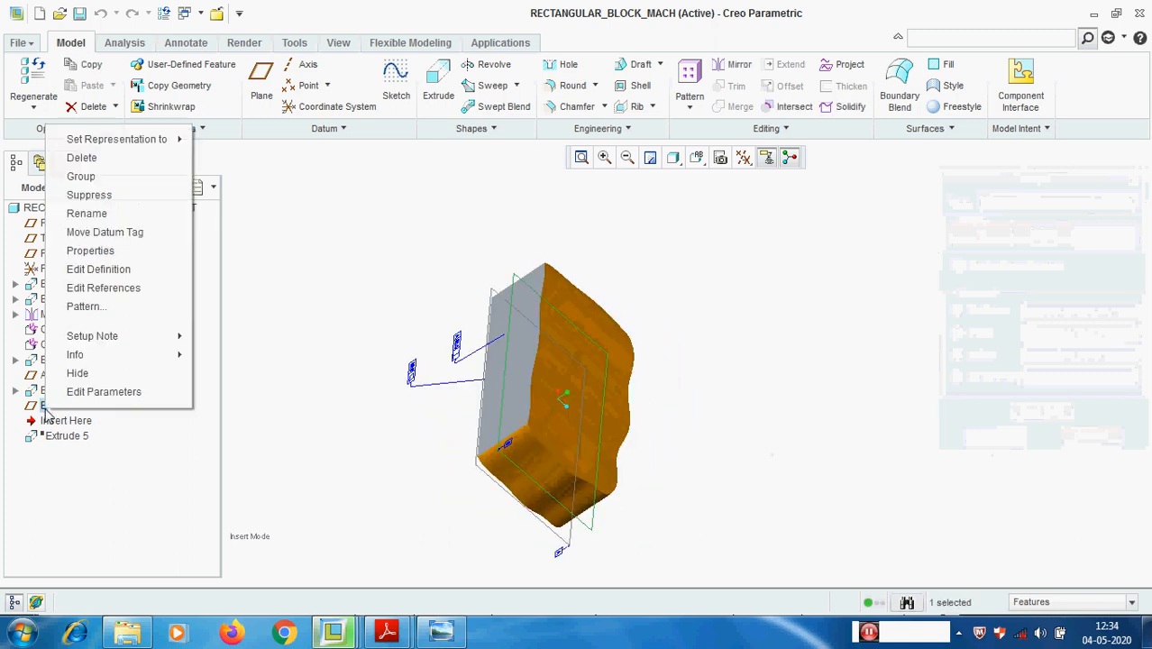
{"action": "left_click", "coordinate": [90, 250]}
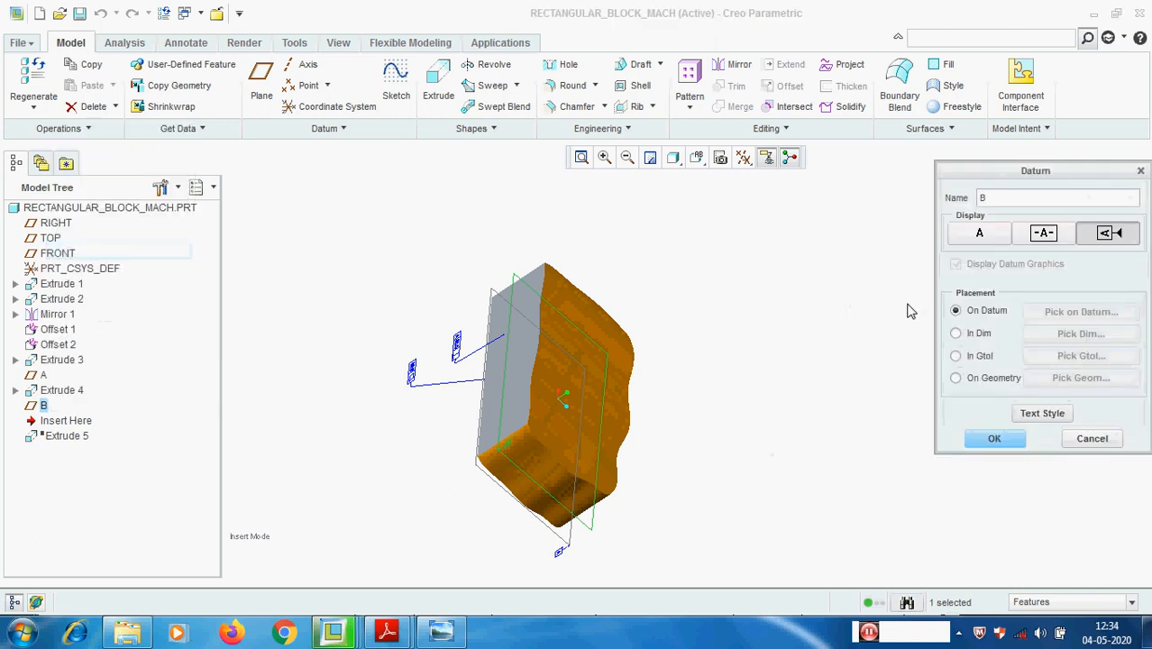
{"action": "left_click", "coordinate": [1092, 438]}
{"action": "left_click", "coordinate": [523, 335]}
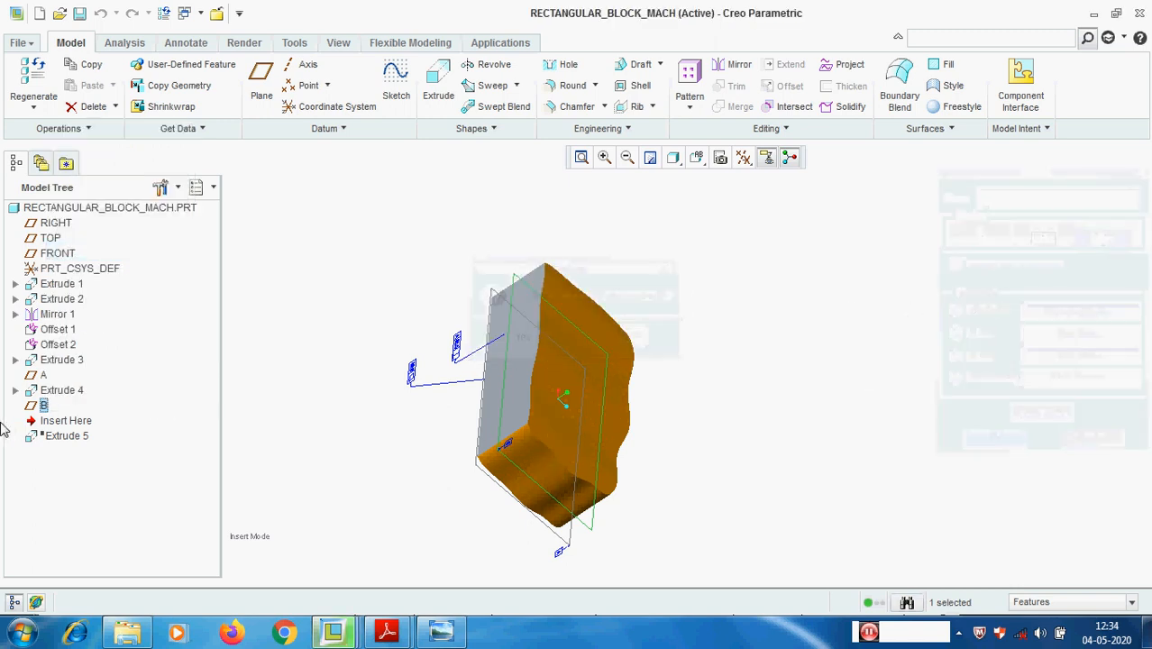
- Redefine datum plane B, replacing its Extrude 4 feature reference with the machined long side face at a 0.00 offset
{"action": "right_click", "coordinate": [49, 407]}
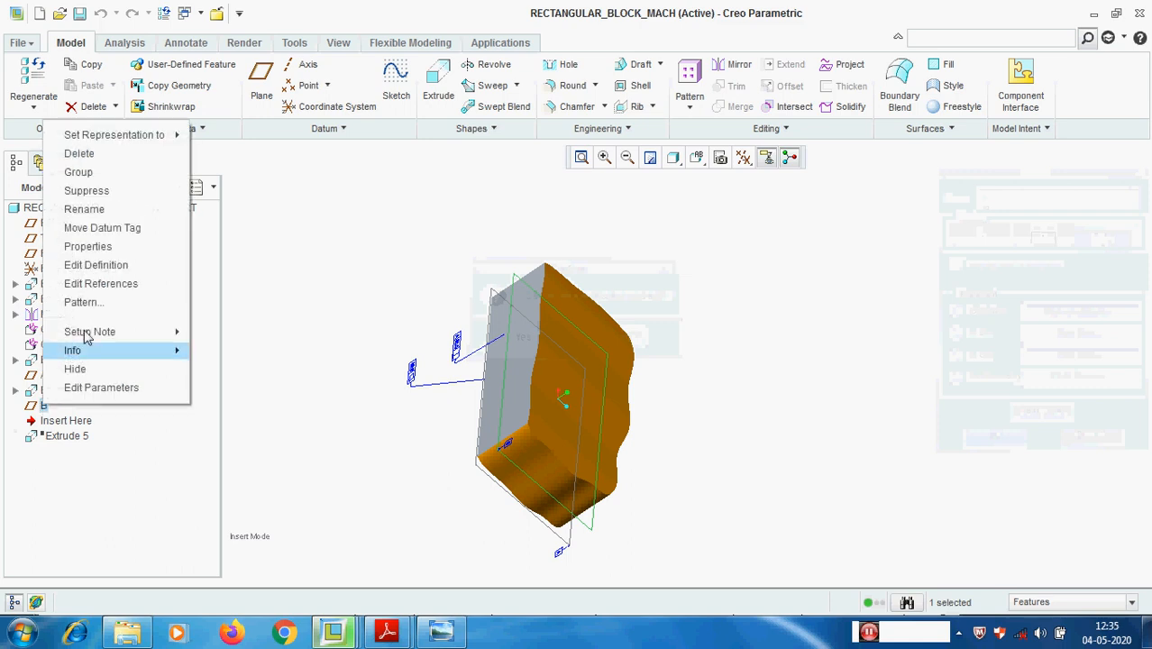
{"action": "left_click", "coordinate": [89, 266]}
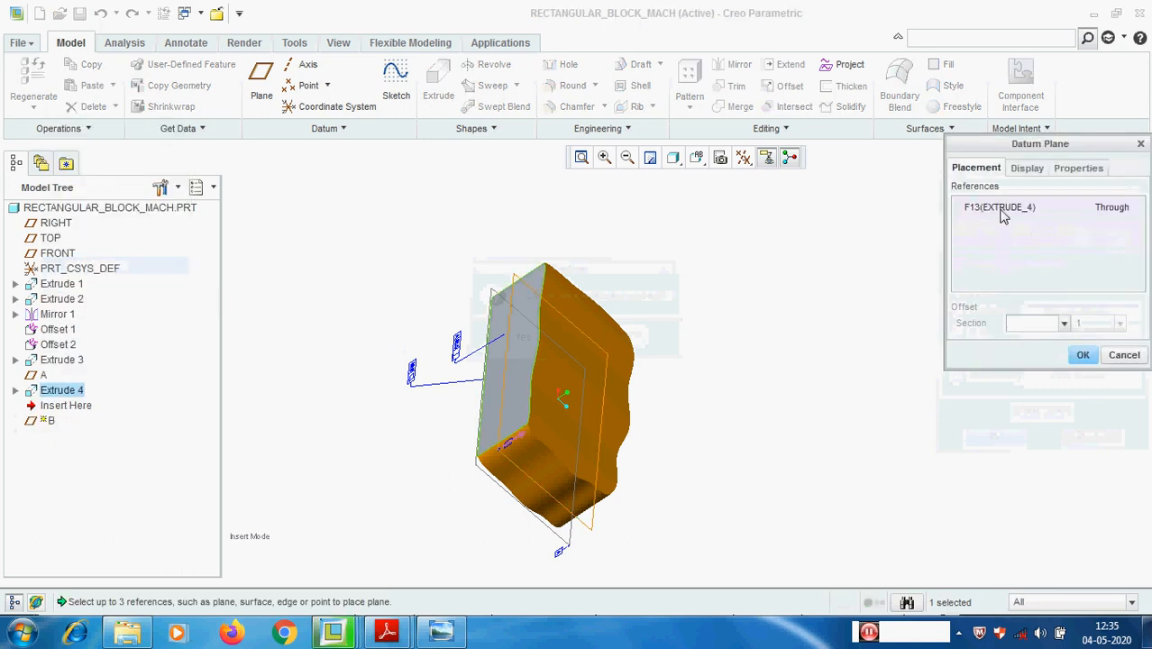
{"action": "right_click", "coordinate": [1000, 215]}
{"action": "left_click", "coordinate": [1037, 225]}
{"action": "scroll", "coordinate": [555, 425], "scroll_direction": "down", "scroll_amount": 5}
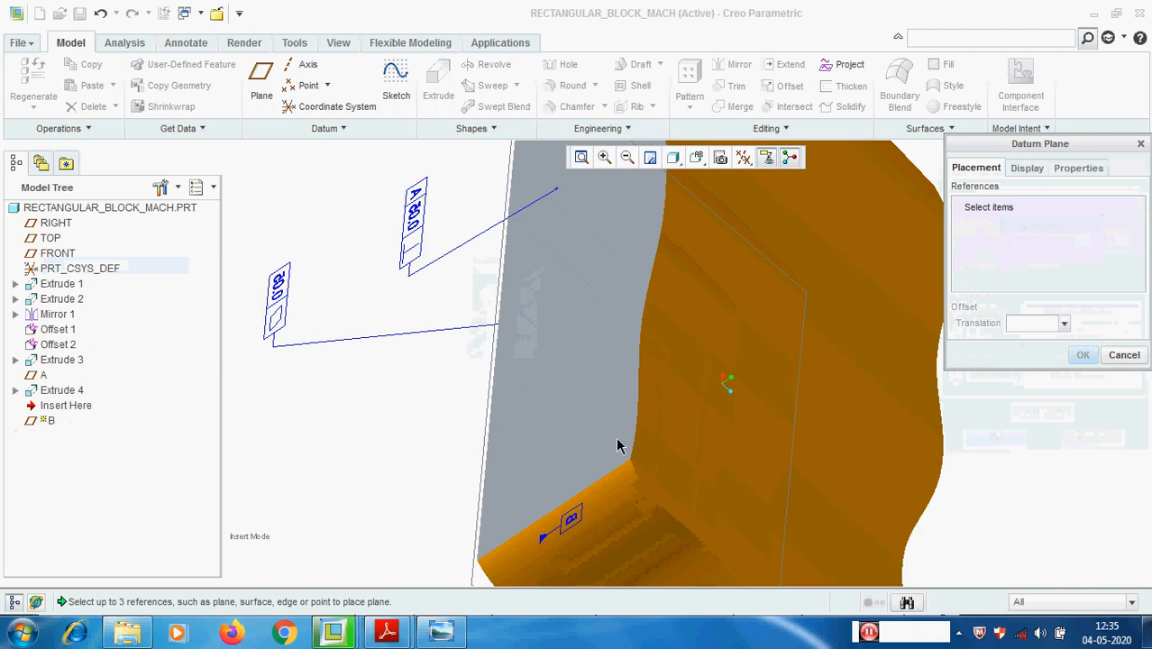
{"action": "left_click", "coordinate": [563, 444]}
{"action": "scroll", "coordinate": [533, 436], "scroll_direction": "up", "scroll_amount": 2}
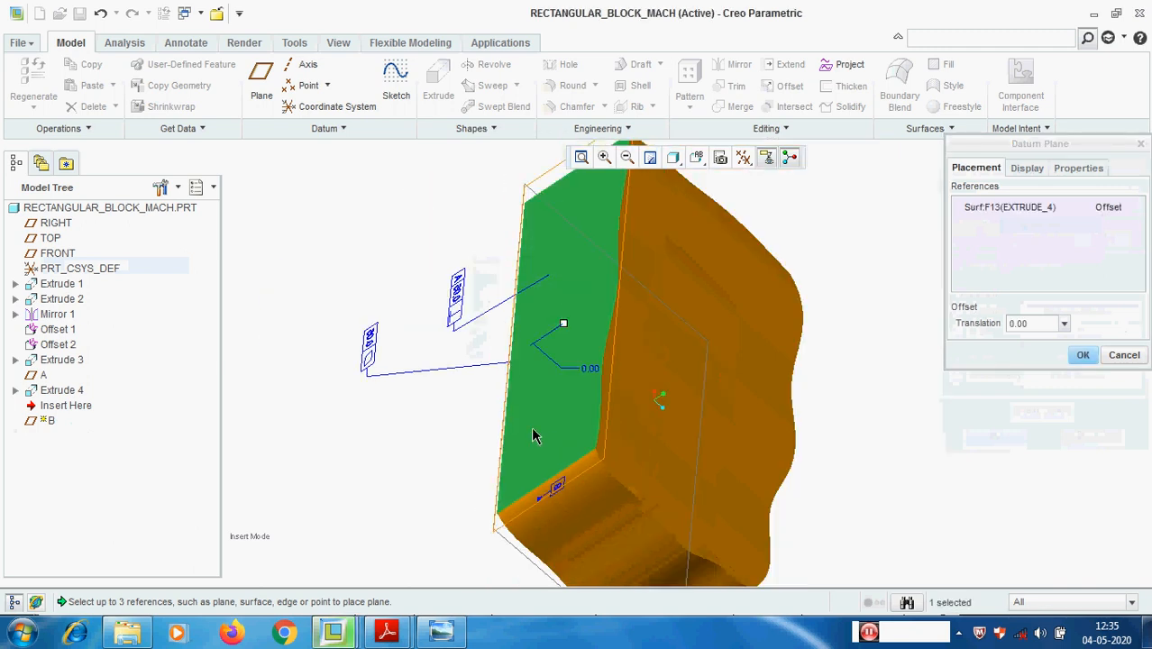
{"action": "left_click", "coordinate": [1082, 354]}
{"action": "scroll", "coordinate": [485, 342], "scroll_direction": "up", "scroll_amount": 2}
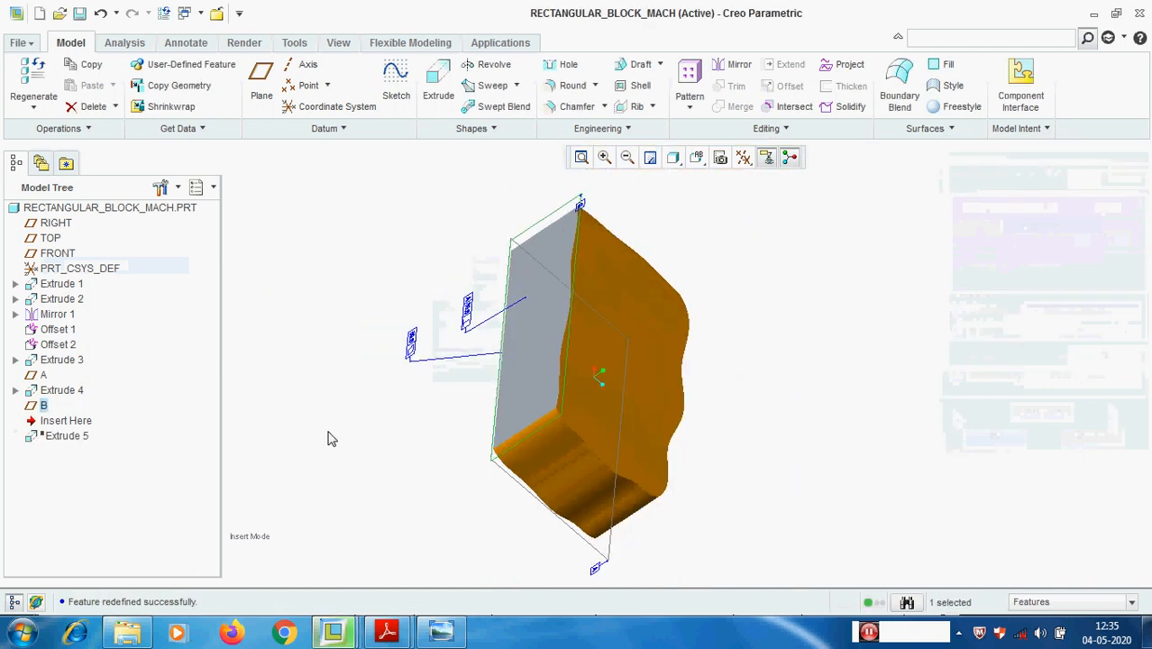
- Check datum B's display and placement properties, accept them, and inspect its tag on the block
{"action": "right_click", "coordinate": [42, 407]}
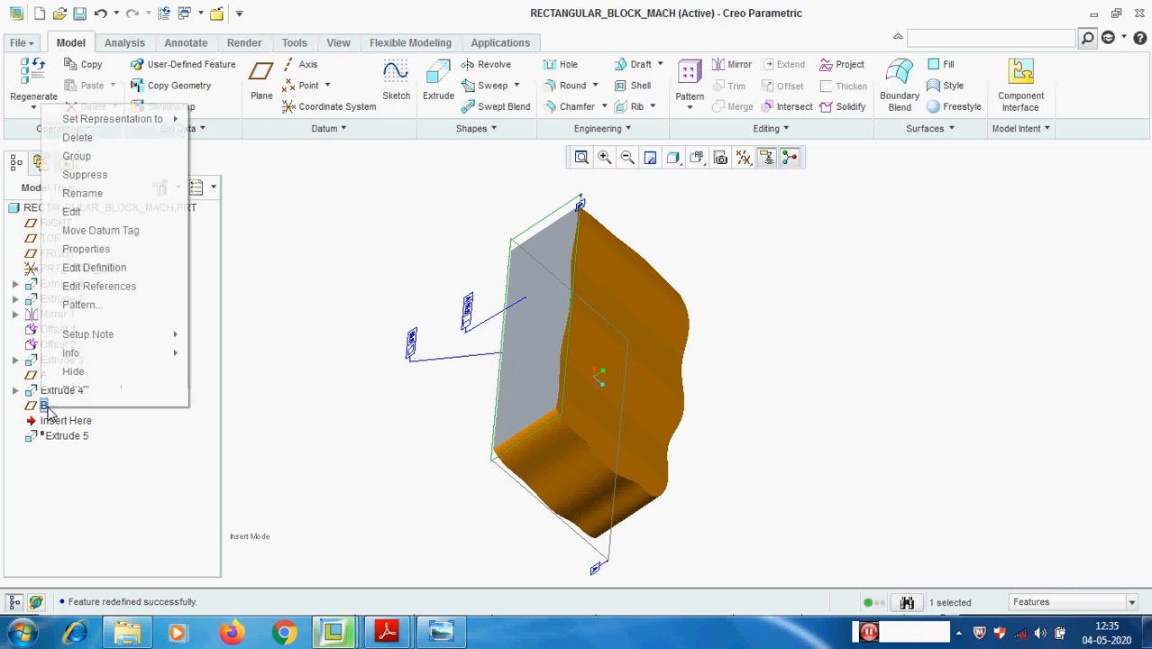
{"action": "left_click", "coordinate": [90, 248]}
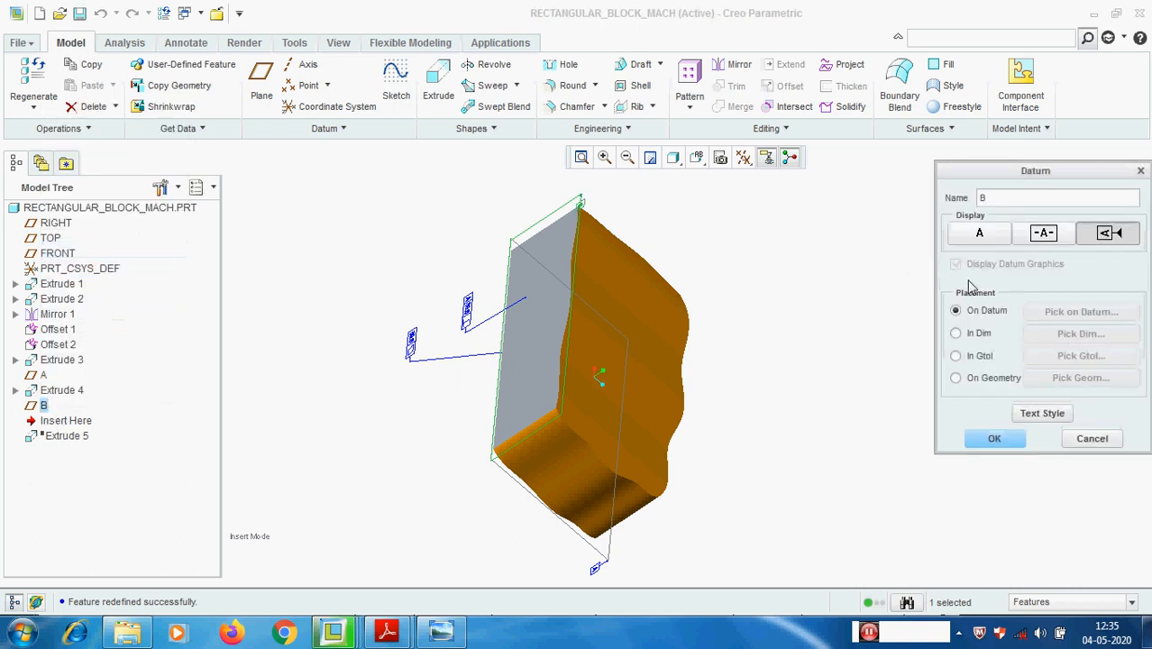
{"action": "left_click", "coordinate": [994, 436]}
{"action": "middle_click_drag", "start_coordinate": [410, 351], "coordinate": [325, 343]}
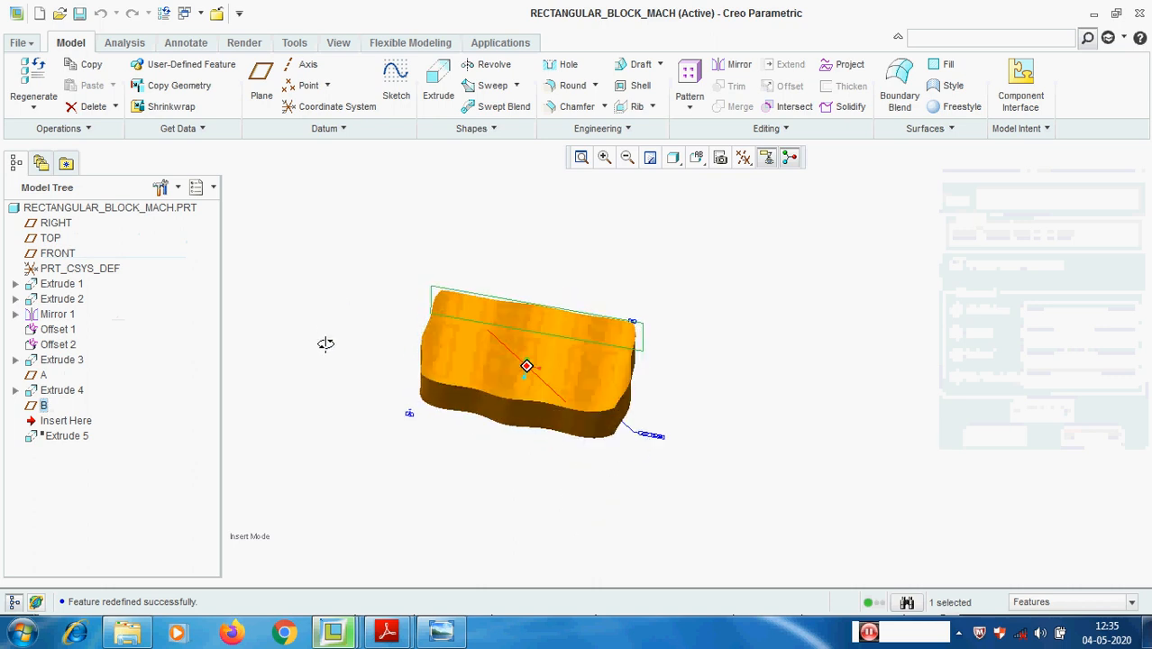
- Move the model tree's insertion point below Extrude 5 to restore the machined end face, and inspect that face
{"action": "left_click", "coordinate": [762, 232]}
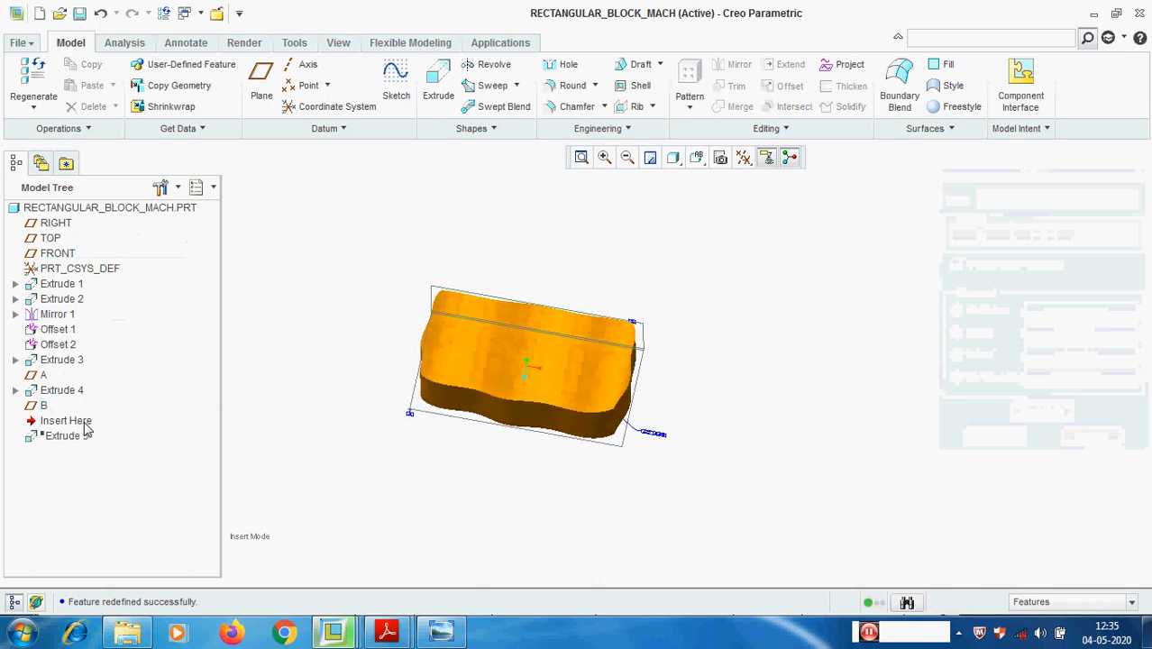
{"action": "left_click_drag", "start_coordinate": [85, 430], "coordinate": [81, 446]}
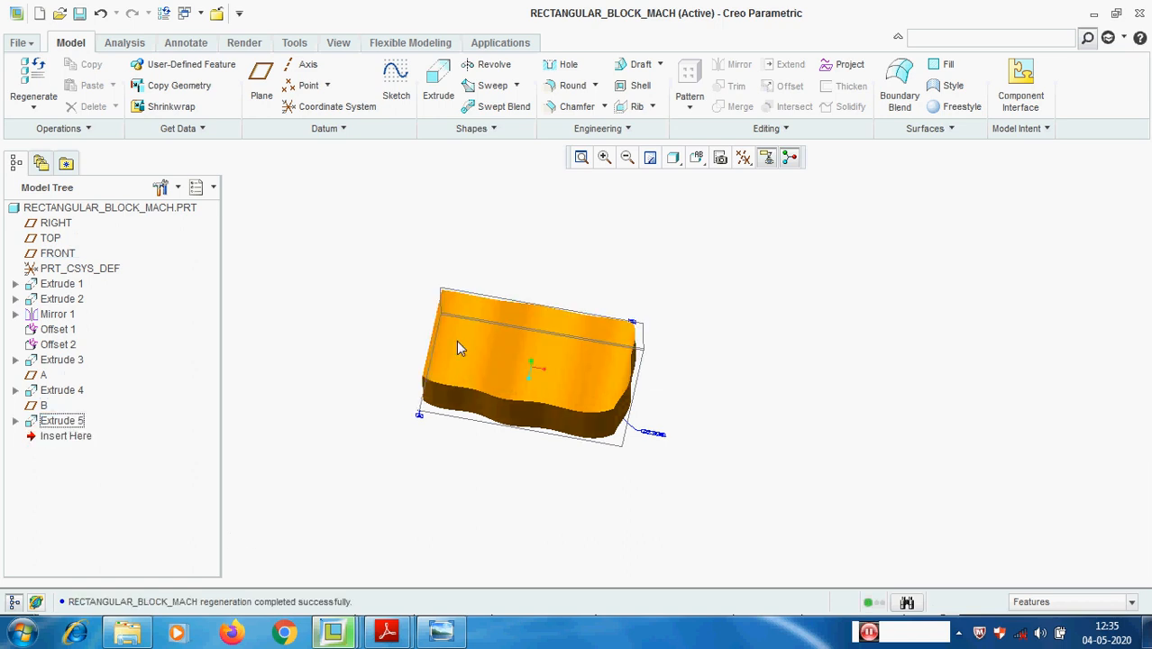
{"action": "mouse_move", "coordinate": [476, 382]}
{"action": "middle_mouse_down"}
{"action": "mouse_move", "coordinate": [534, 362]}
{"action": "mouse_move", "coordinate": [467, 376]}
{"action": "middle_mouse_up"}
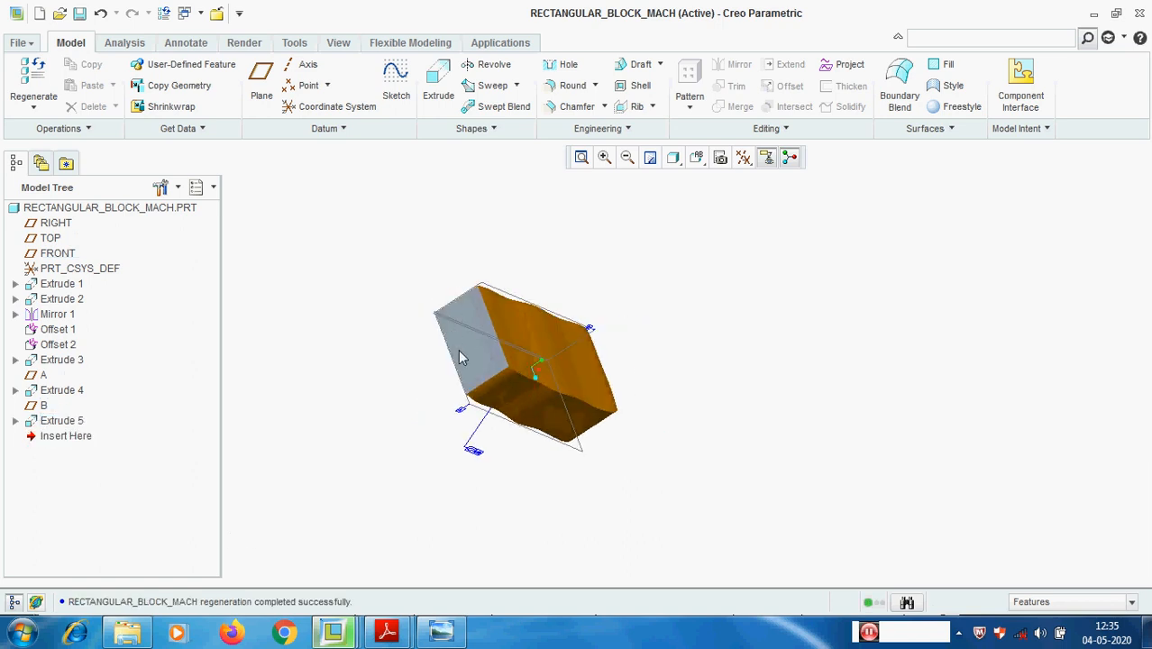
{"action": "scroll", "coordinate": [510, 360], "scroll_direction": "up", "scroll_amount": 5}
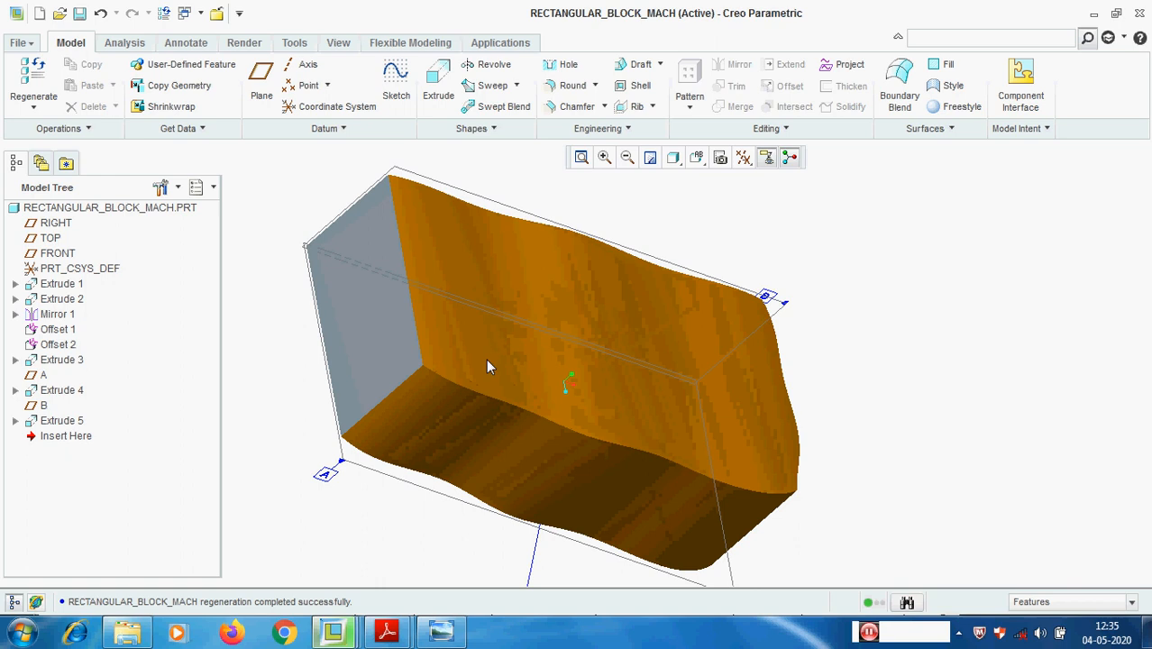
- Create a datum plane on the Extrude 5 machined end face at a 0.00 offset and name it C
{"action": "left_click", "coordinate": [263, 74]}
{"action": "left_click", "coordinate": [373, 358]}
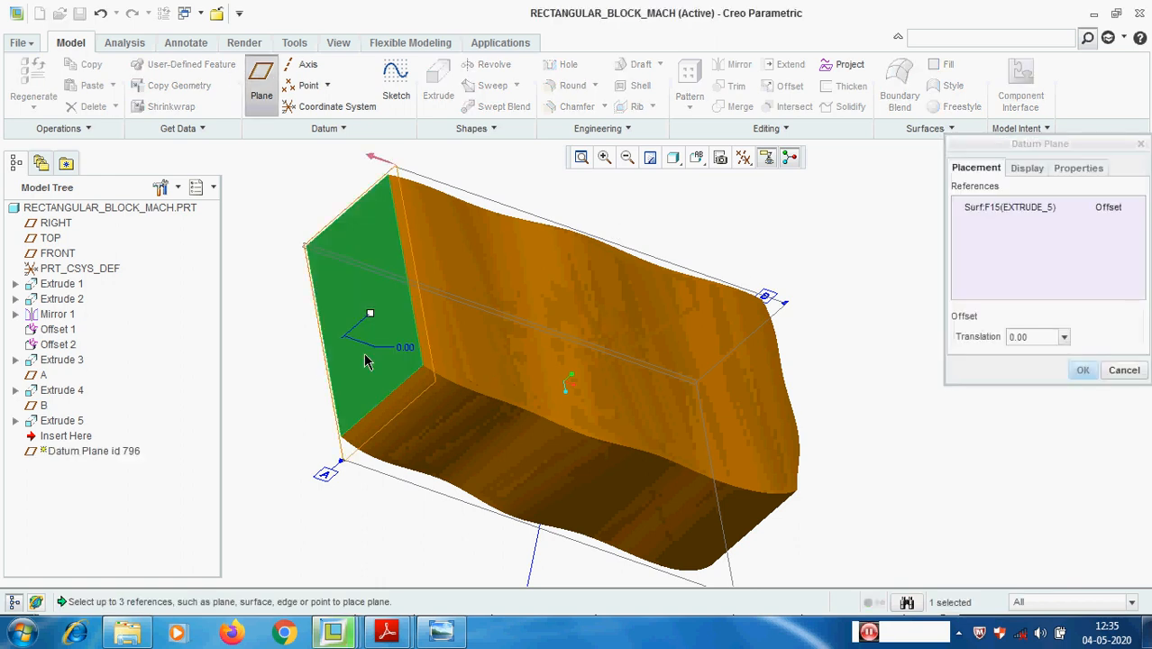
{"action": "left_click", "coordinate": [1078, 168]}
{"action": "double_click", "coordinate": [1038, 197]}
{"action": "type", "text": "C"}
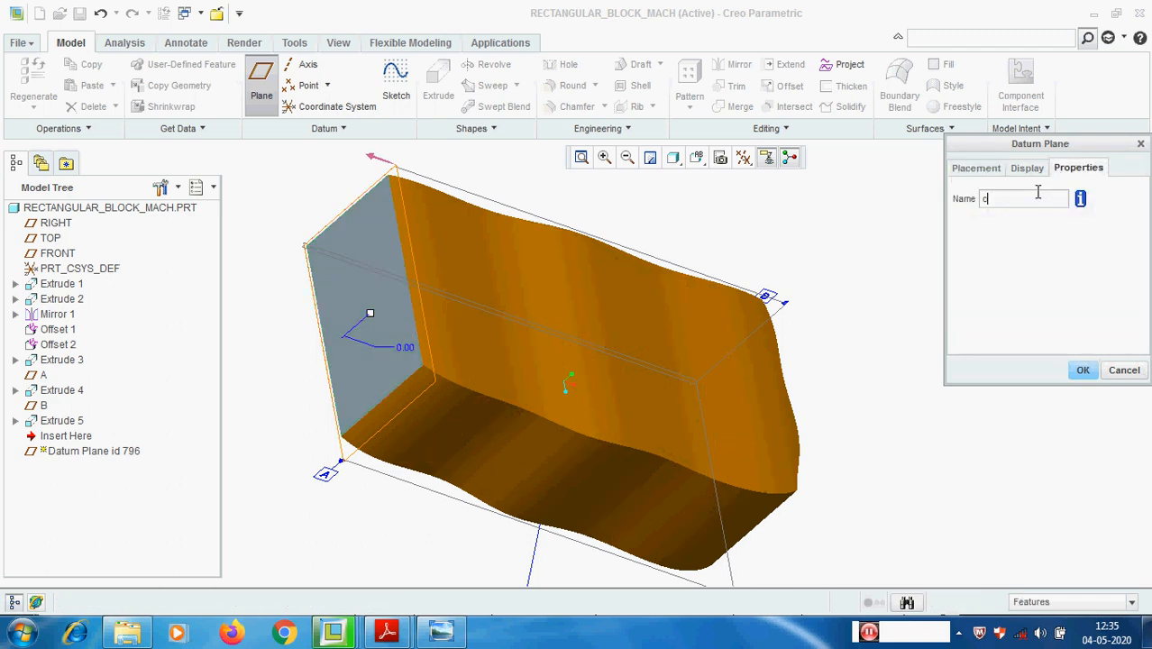
{"action": "left_click", "coordinate": [1083, 369]}
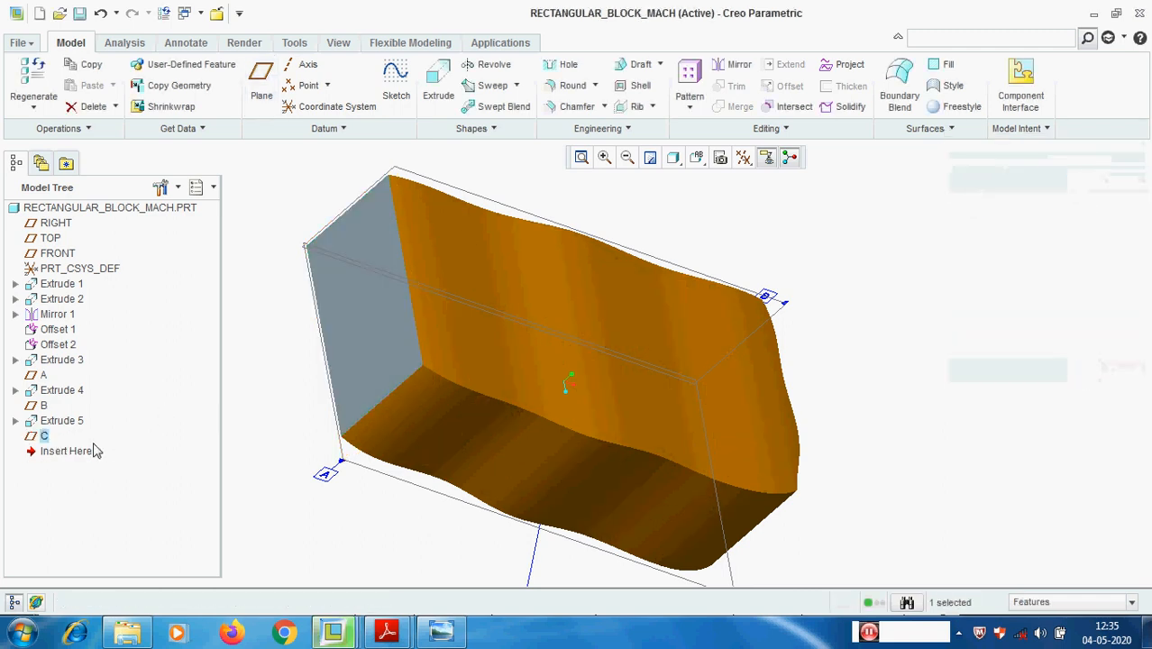
- Set datum plane C to the boxed letter with triangle display style, and inspect datums A, B and C around the block
{"action": "right_click", "coordinate": [43, 436]}
{"action": "left_click", "coordinate": [92, 278]}
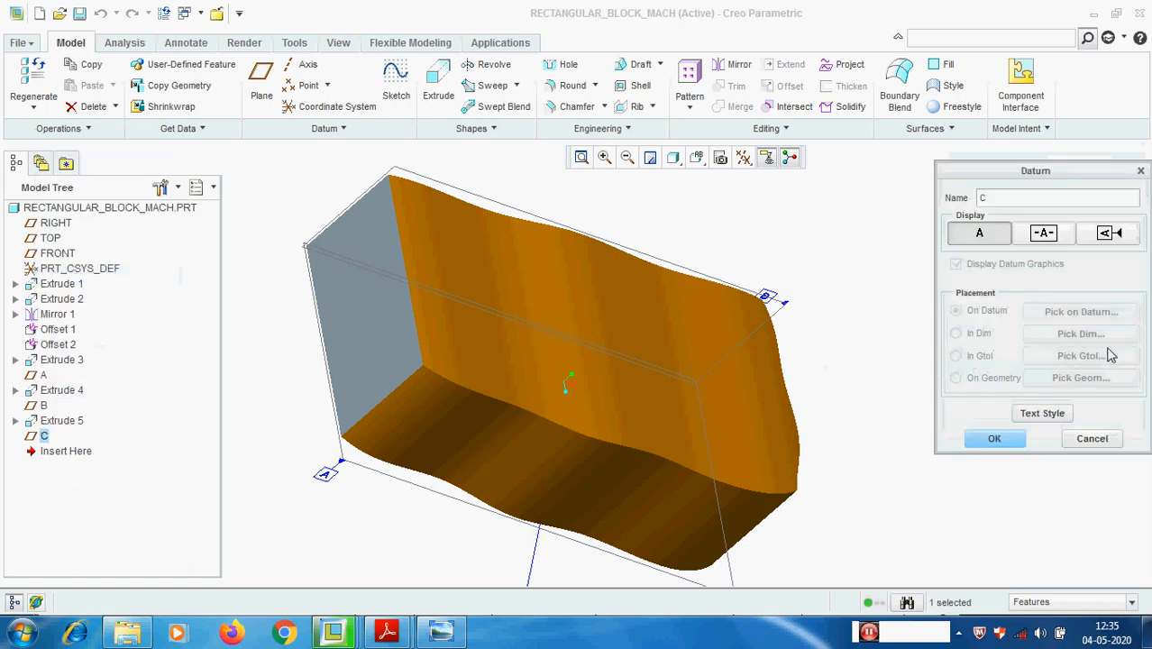
{"action": "left_click", "coordinate": [1111, 235]}
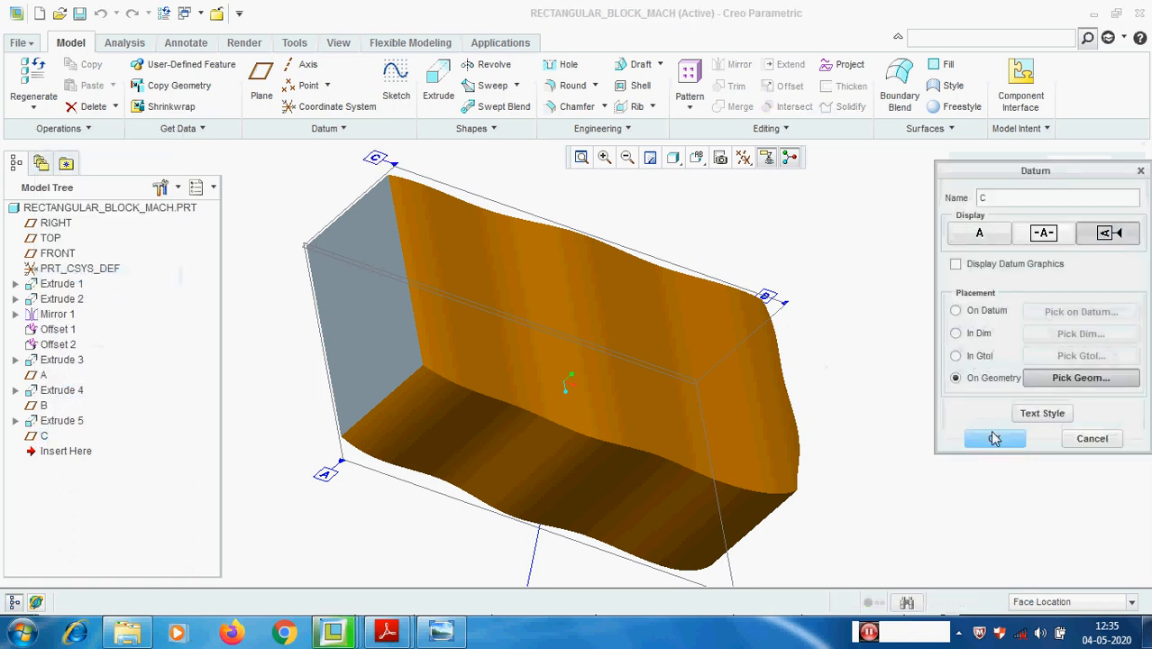
{"action": "left_click", "coordinate": [993, 439]}
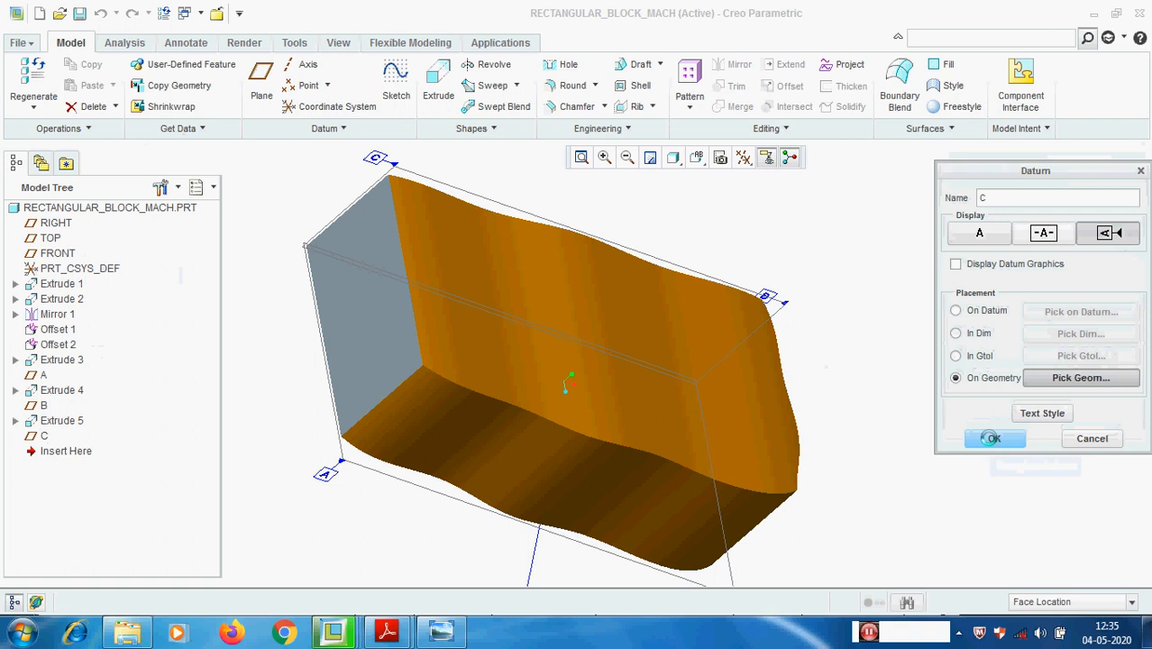
{"action": "mouse_move", "coordinate": [890, 424]}
{"action": "middle_mouse_down"}
{"action": "mouse_move", "coordinate": [857, 410]}
{"action": "mouse_move", "coordinate": [859, 387]}
{"action": "mouse_move", "coordinate": [838, 397]}
{"action": "mouse_move", "coordinate": [847, 393]}
{"action": "middle_mouse_up"}
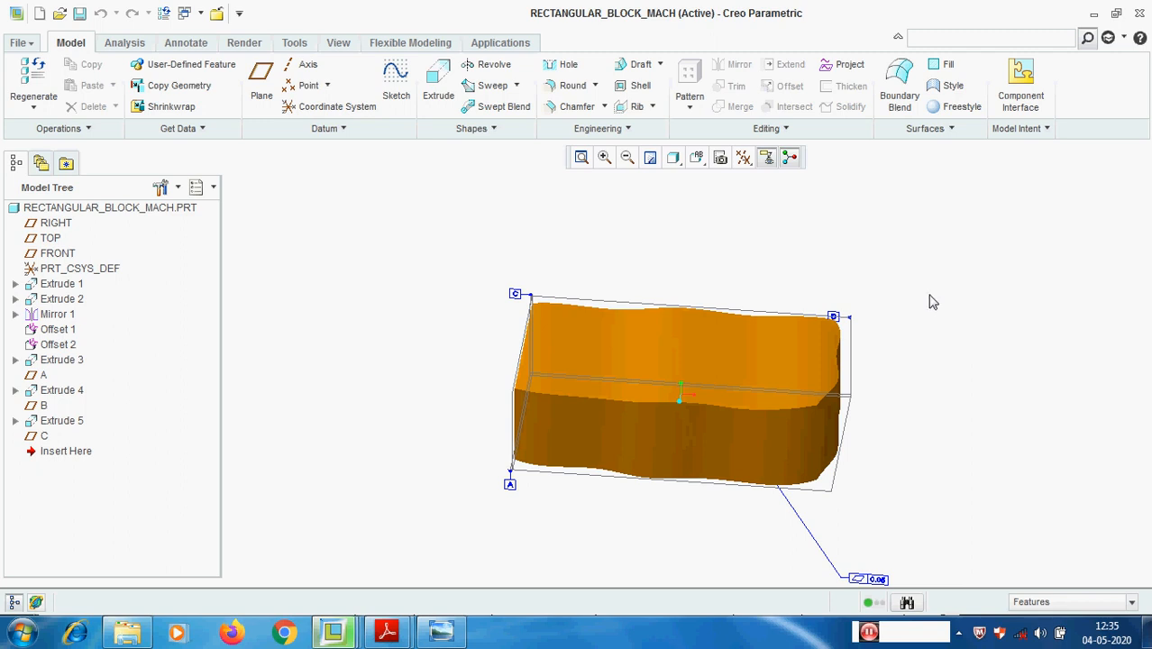
{"action": "middle_click_drag", "start_coordinate": [621, 309], "coordinate": [576, 380]}
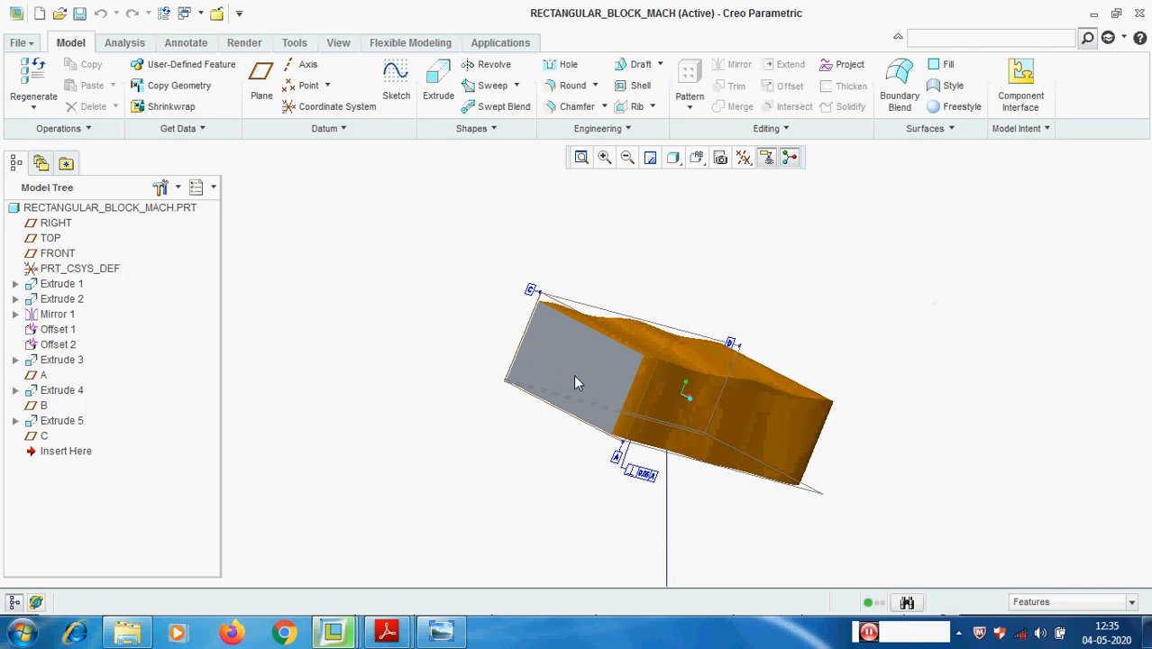
{"action": "middle_click_drag", "start_coordinate": [576, 381], "coordinate": [576, 366]}
{"action": "mouse_move", "coordinate": [715, 275]}
{"action": "middle_mouse_down"}
{"action": "mouse_move", "coordinate": [734, 290]}
{"action": "mouse_move", "coordinate": [703, 281]}
{"action": "middle_mouse_up"}
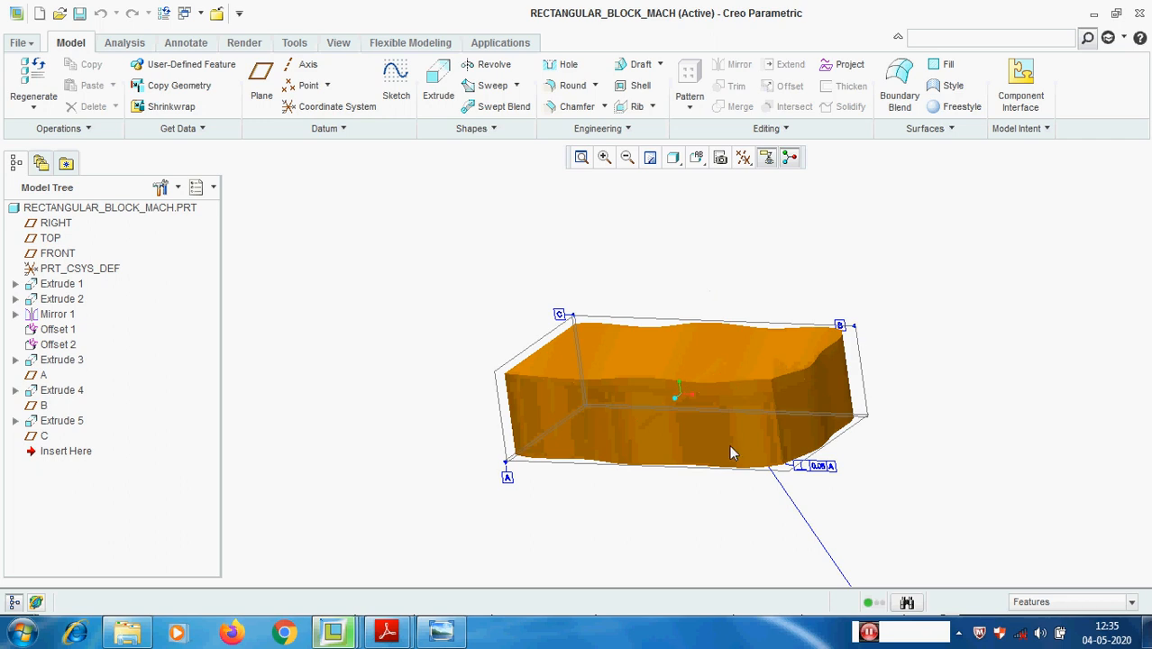
- Begin an Extrude on the FRONT plane and sketch a horizontal line about 245 long across the block below its wavy upper face
{"action": "middle_click_drag", "start_coordinate": [722, 404], "coordinate": [774, 411]}
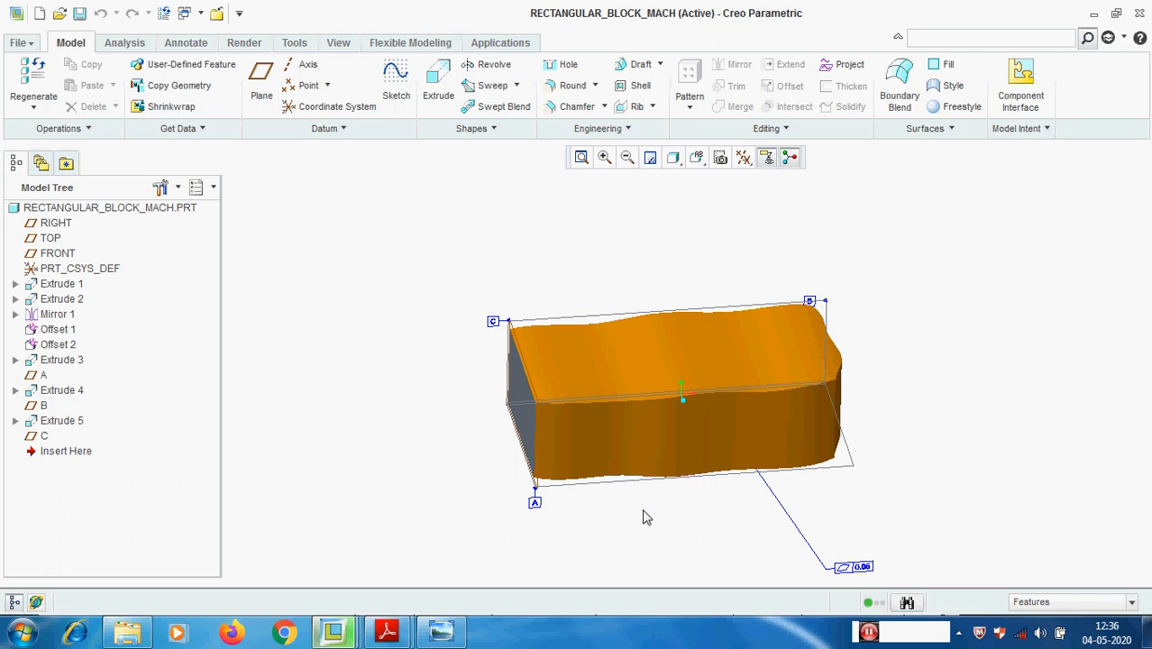
{"action": "middle_click_drag", "start_coordinate": [424, 383], "coordinate": [453, 390]}
{"action": "middle_click_drag", "start_coordinate": [583, 347], "coordinate": [502, 354]}
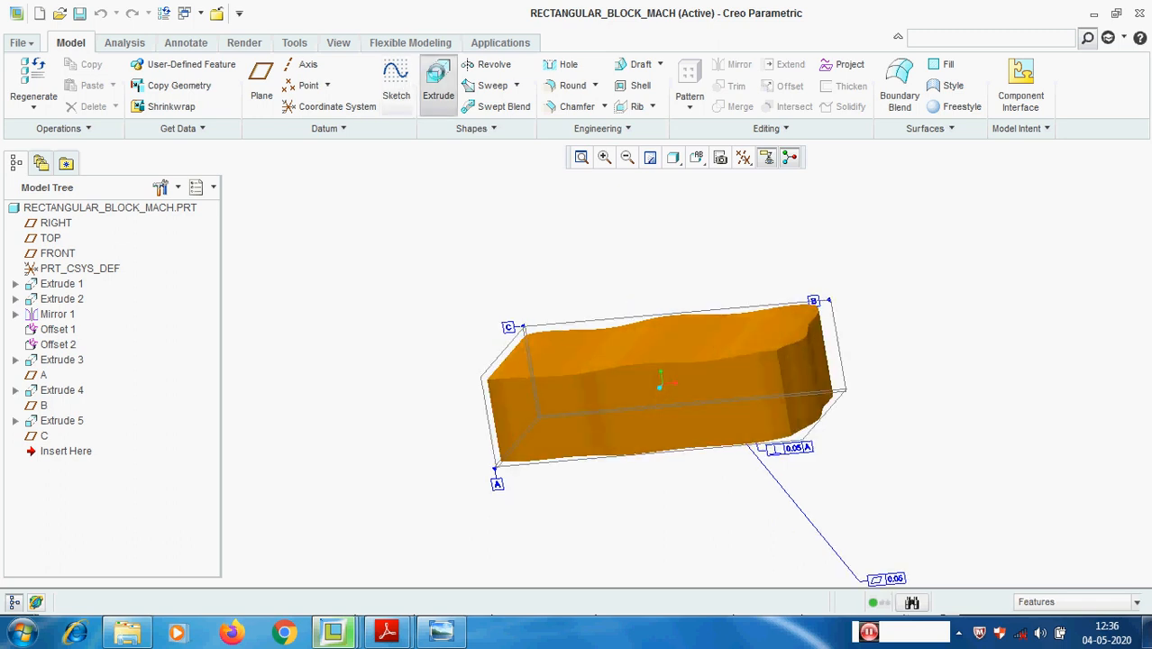
{"action": "left_click", "coordinate": [438, 86]}
{"action": "scroll", "coordinate": [870, 360], "scroll_direction": "up", "scroll_amount": 2}
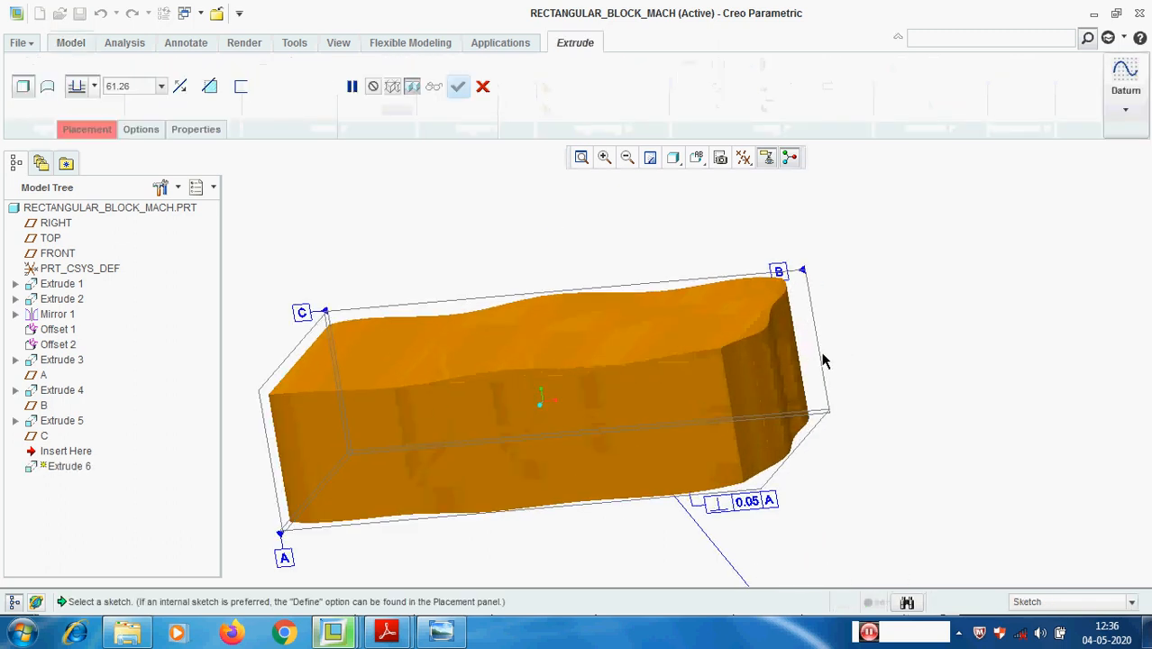
{"action": "left_click", "coordinate": [58, 254]}
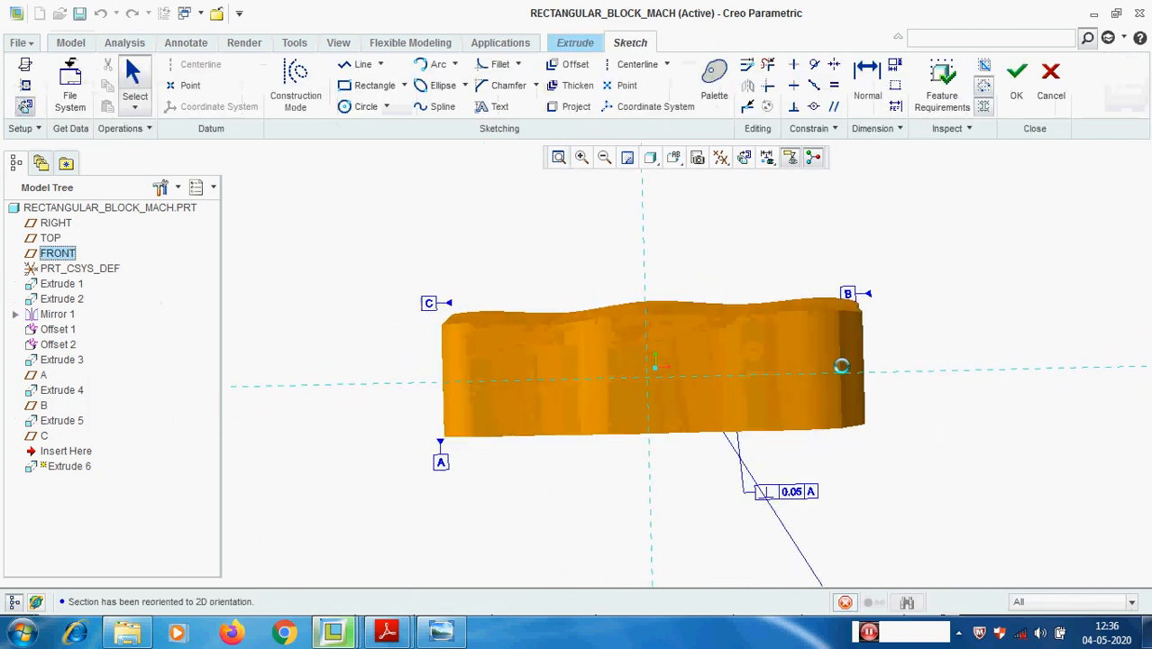
{"action": "left_click", "coordinate": [351, 69]}
{"action": "left_click", "coordinate": [329, 334]}
{"action": "left_click", "coordinate": [941, 335]}
{"action": "middle_click", "coordinate": [1034, 320]}
- Add the machined bottom face of Extrude 3 as a sketch reference and restore the 2D sketch orientation
{"action": "left_click", "coordinate": [25, 86]}
{"action": "middle_click_drag", "start_coordinate": [464, 372], "coordinate": [465, 364]}
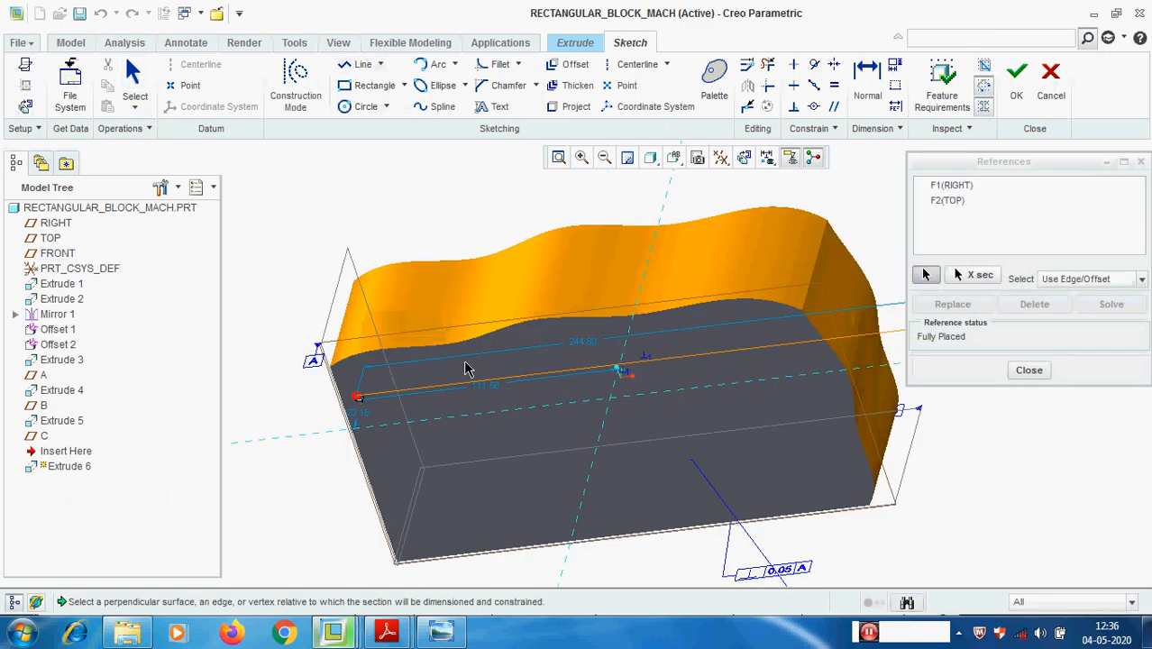
{"action": "left_click", "coordinate": [1029, 370]}
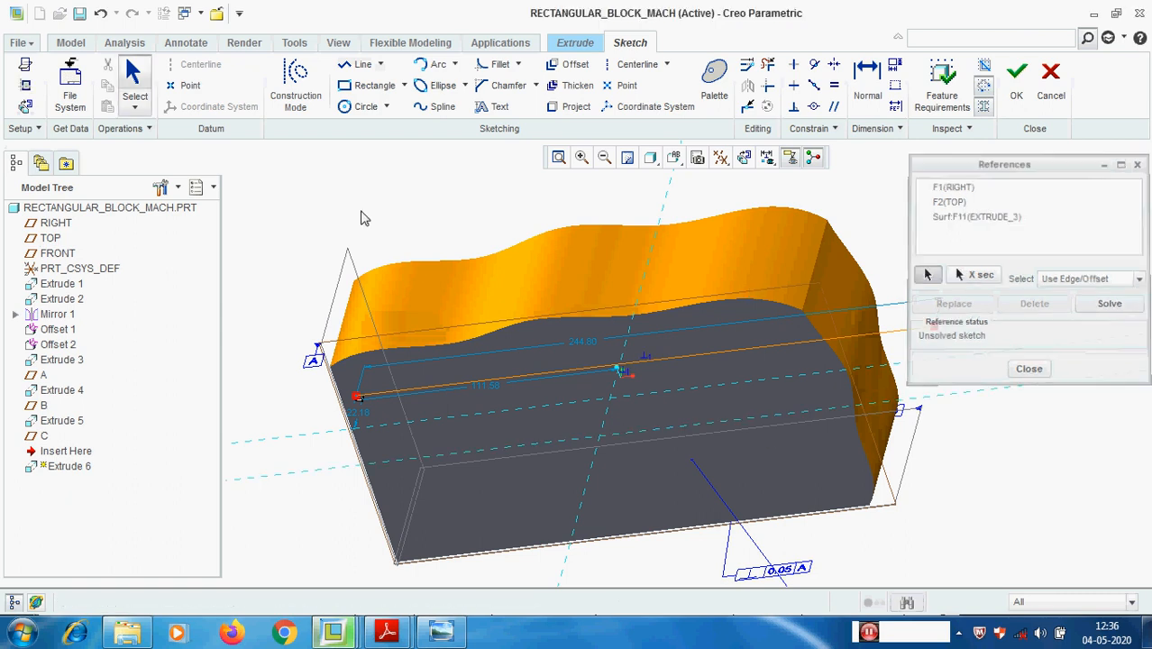
{"action": "left_click", "coordinate": [25, 105]}
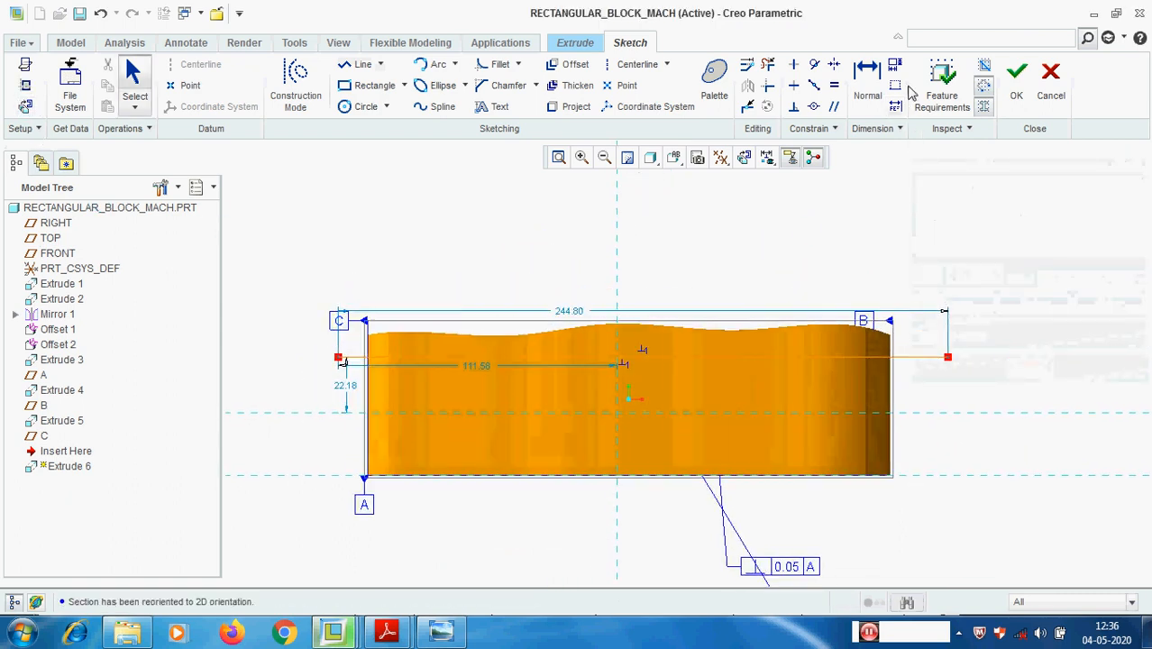
- Dimension the line's height above the machined bottom face as 50 and finish the sketch
{"action": "left_click", "coordinate": [865, 90]}
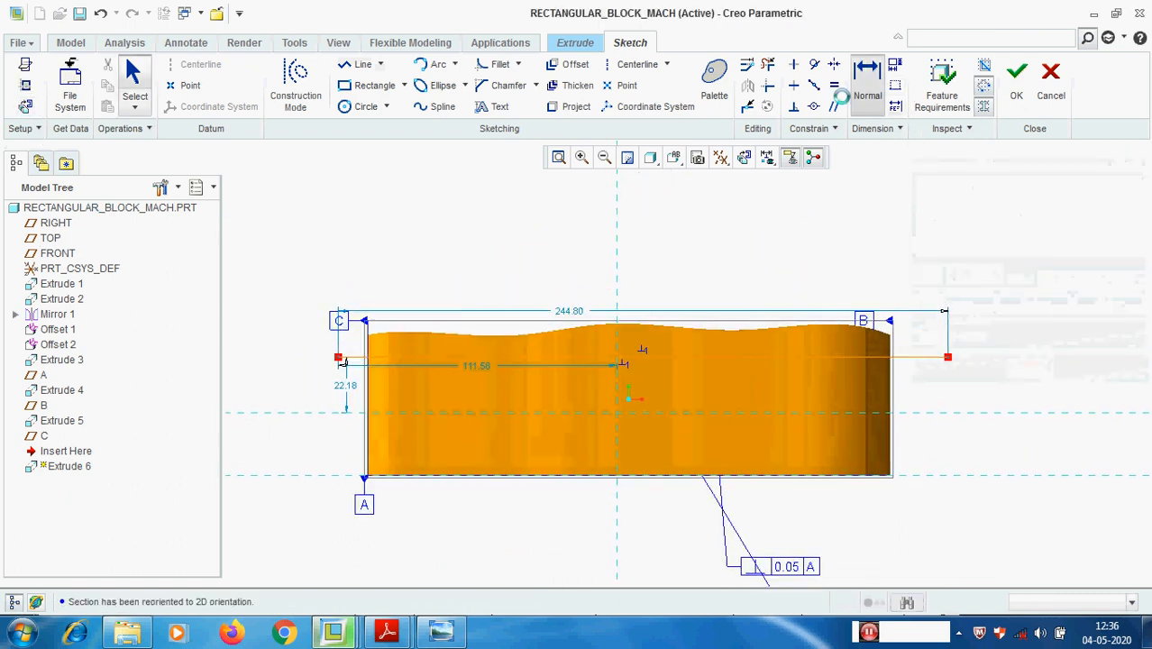
{"action": "left_click", "coordinate": [389, 357]}
{"action": "middle_click", "coordinate": [271, 396]}
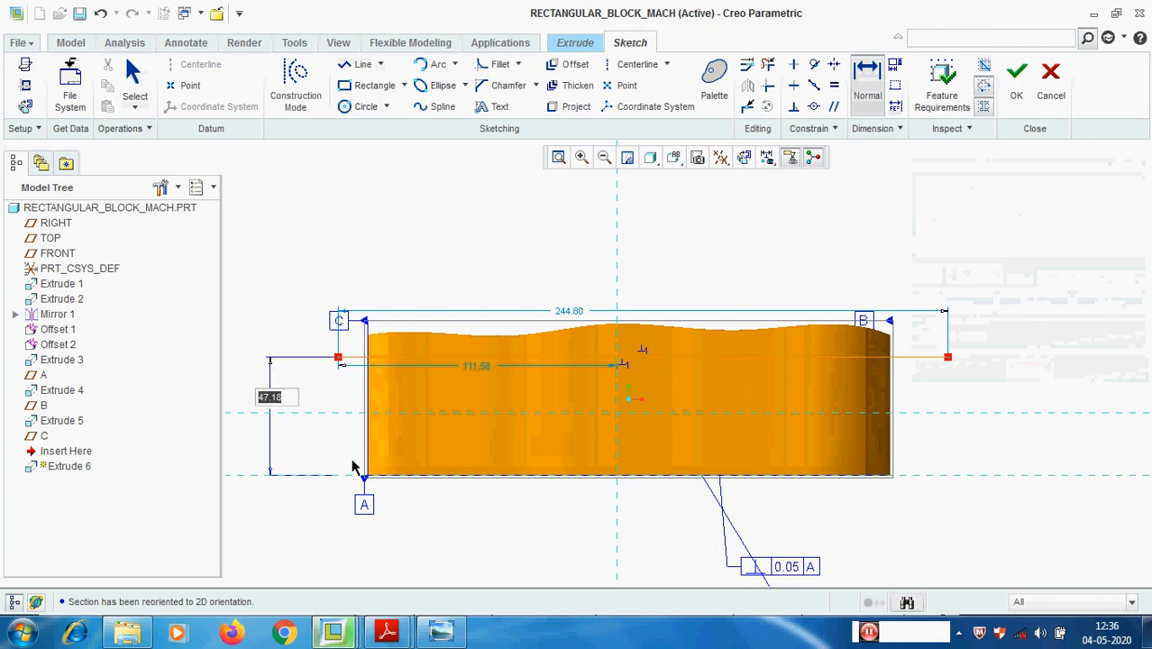
{"action": "type", "text": "50"}
{"action": "key", "text": "Return"}
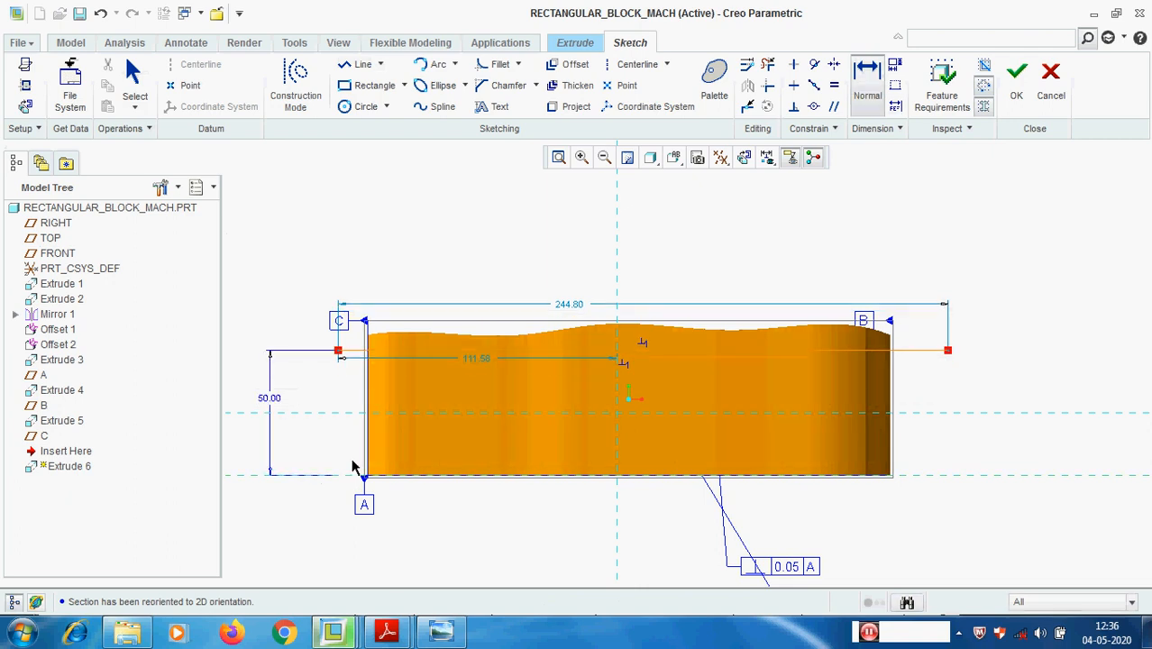
{"action": "left_click", "coordinate": [1015, 75]}
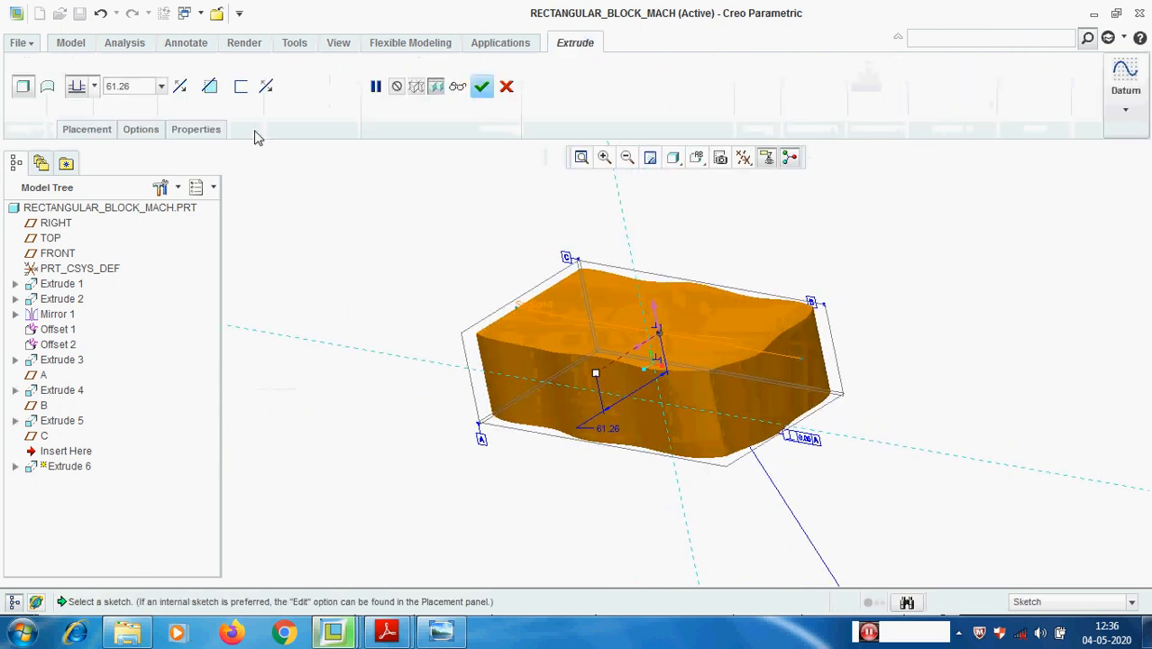
- Remove the material above the line with Through All depth on both sides, and complete the extruded cut
{"action": "left_click", "coordinate": [141, 128]}
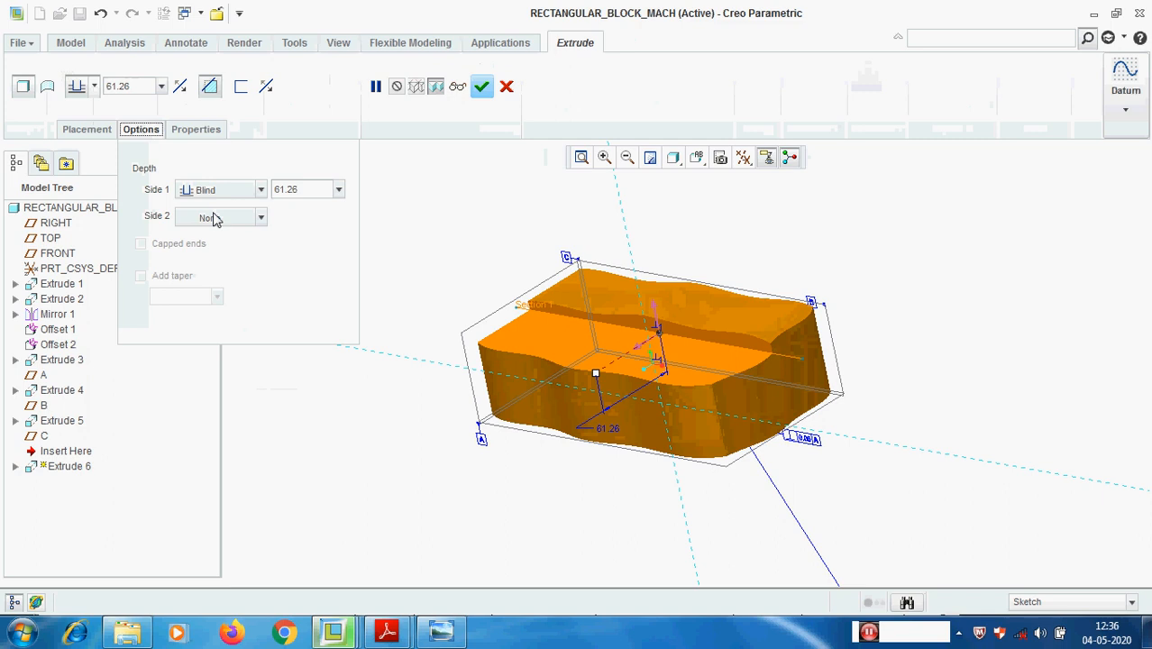
{"action": "left_click", "coordinate": [259, 190]}
{"action": "left_click", "coordinate": [229, 263]}
{"action": "left_click", "coordinate": [259, 218]}
{"action": "left_click", "coordinate": [245, 238]}
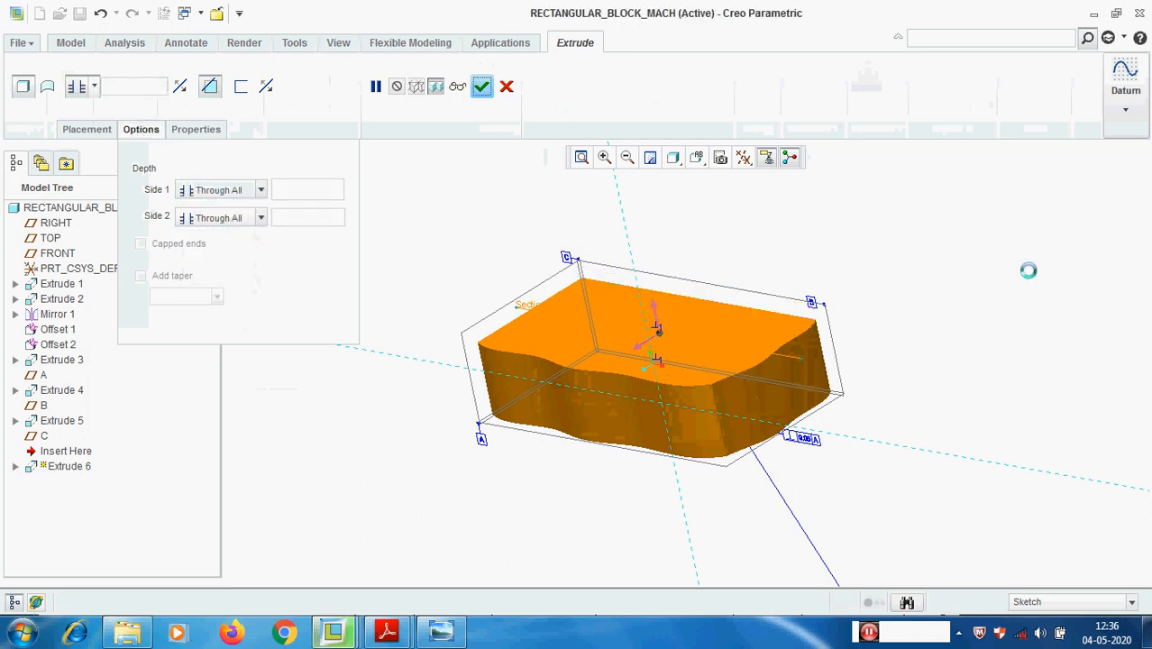
{"action": "middle_click", "coordinate": [1034, 281]}
{"action": "mouse_move", "coordinate": [934, 371]}
{"action": "middle_mouse_down"}
{"action": "mouse_move", "coordinate": [962, 373]}
{"action": "mouse_move", "coordinate": [951, 383]}
{"action": "middle_mouse_up"}
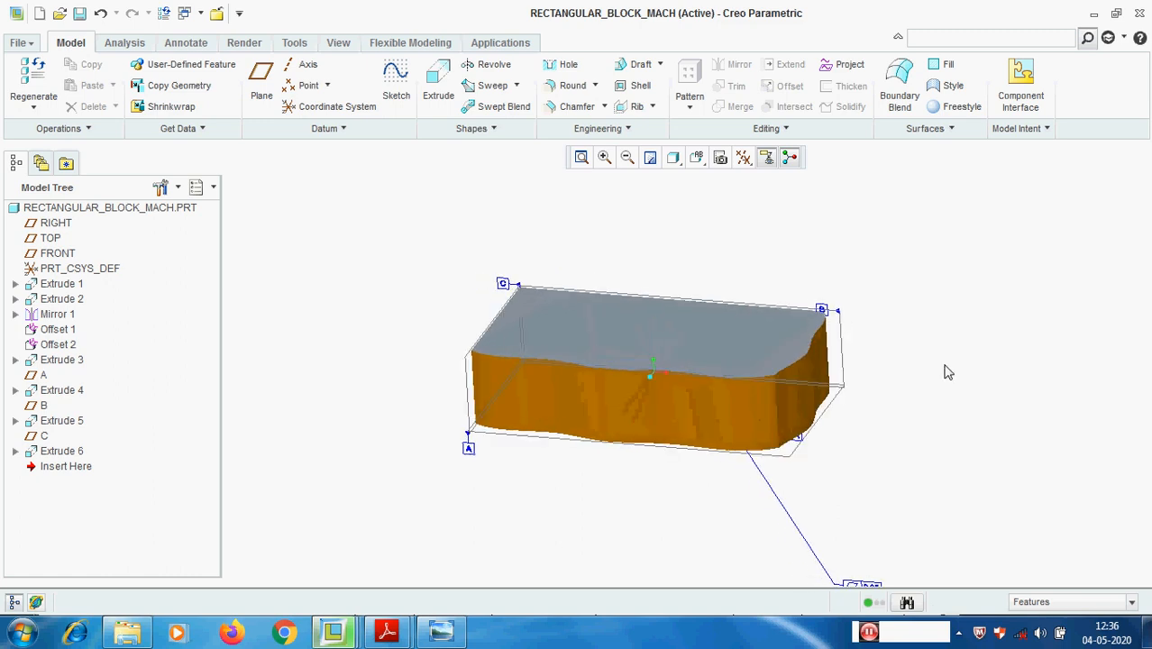
- Begin a parallelism geometric tolerance with a Surface reference on the newly machined upper face
{"action": "left_click", "coordinate": [195, 45]}
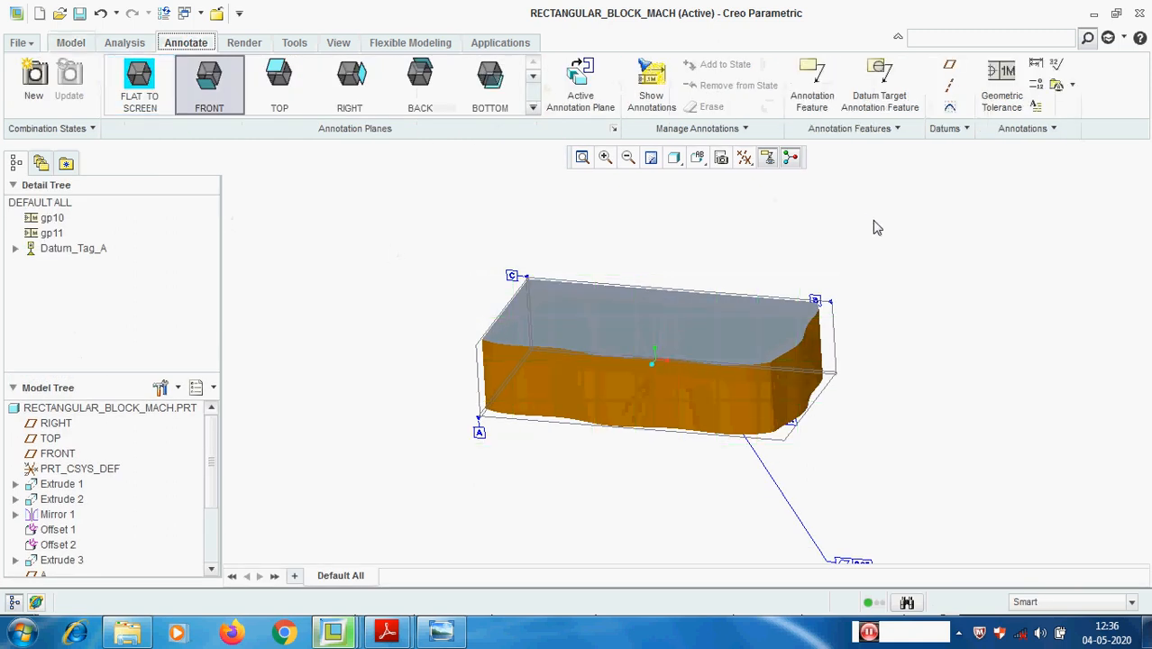
{"action": "left_click", "coordinate": [1016, 80]}
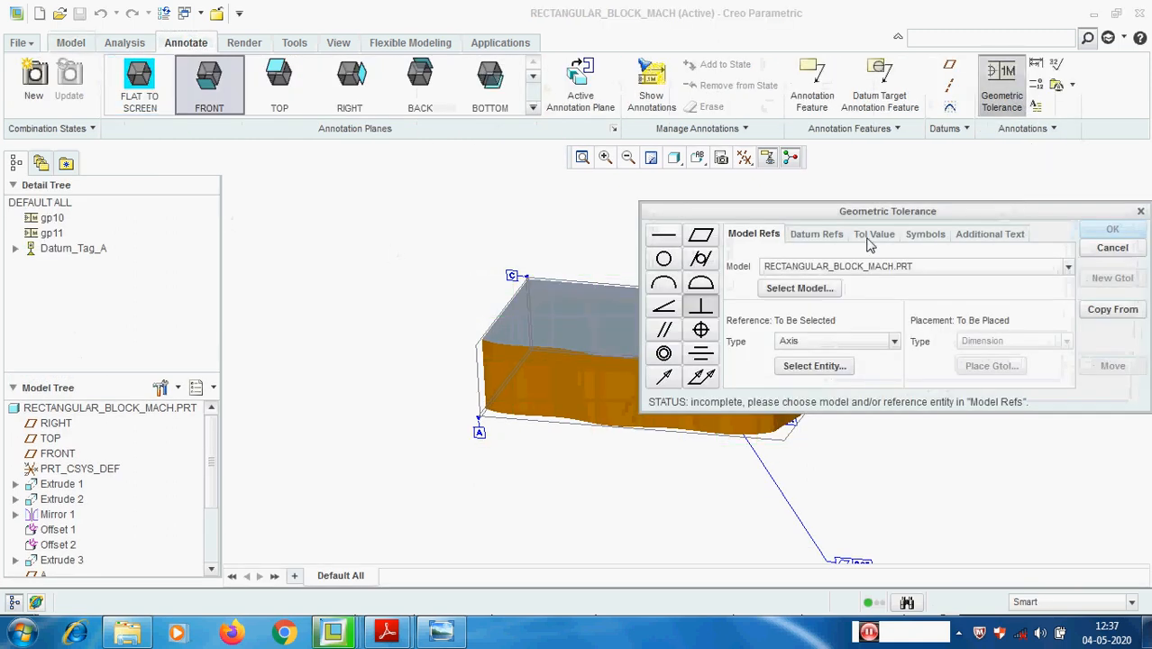
{"action": "left_click", "coordinate": [665, 332]}
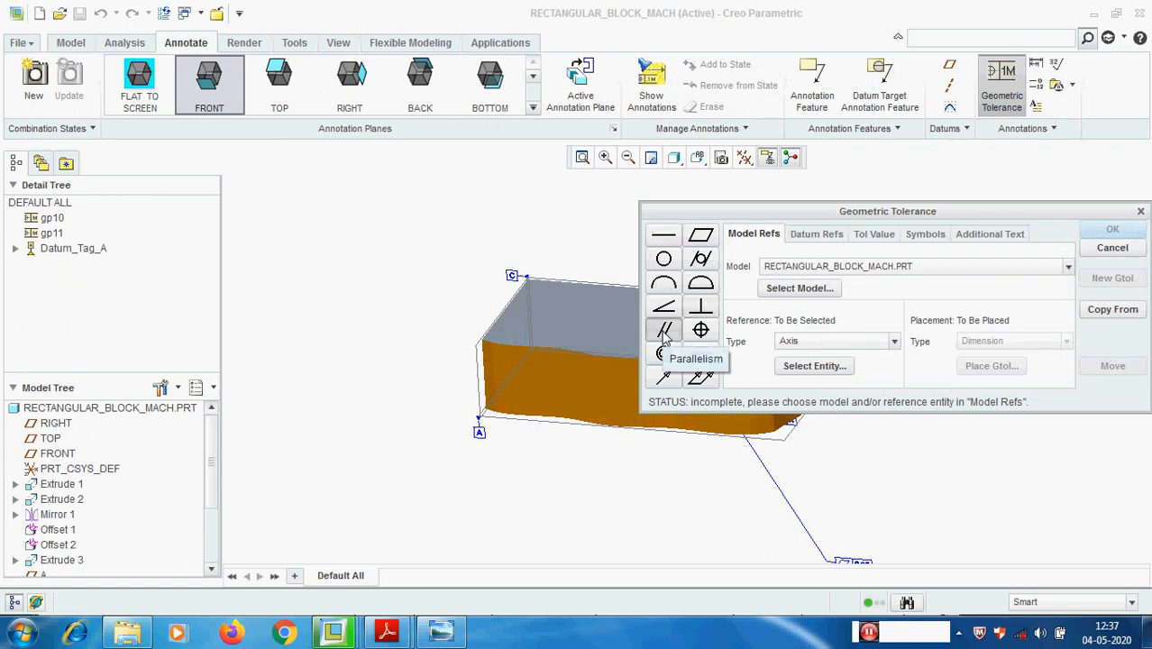
{"action": "left_click", "coordinate": [894, 342]}
{"action": "left_click", "coordinate": [798, 381]}
{"action": "scroll", "coordinate": [305, 408], "scroll_direction": "up", "scroll_amount": 2}
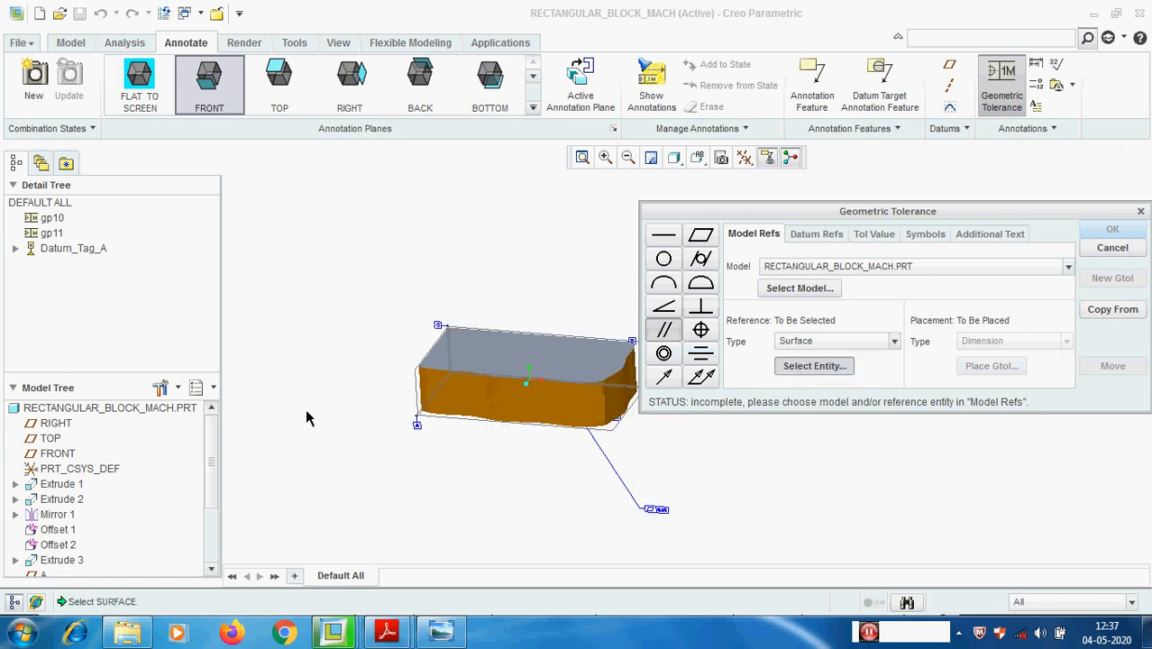
{"action": "left_click", "coordinate": [485, 361]}
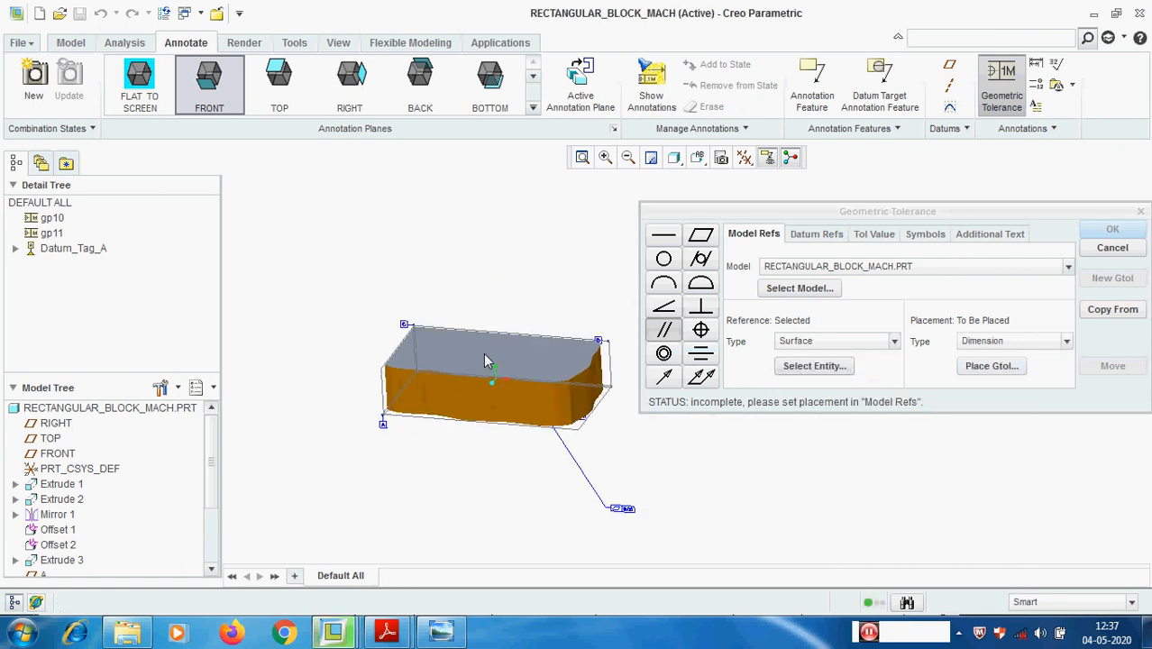
- Check the parallelism tolerance's primary, secondary and tertiary datum references and its overall tolerance value
{"action": "left_click", "coordinate": [818, 237]}
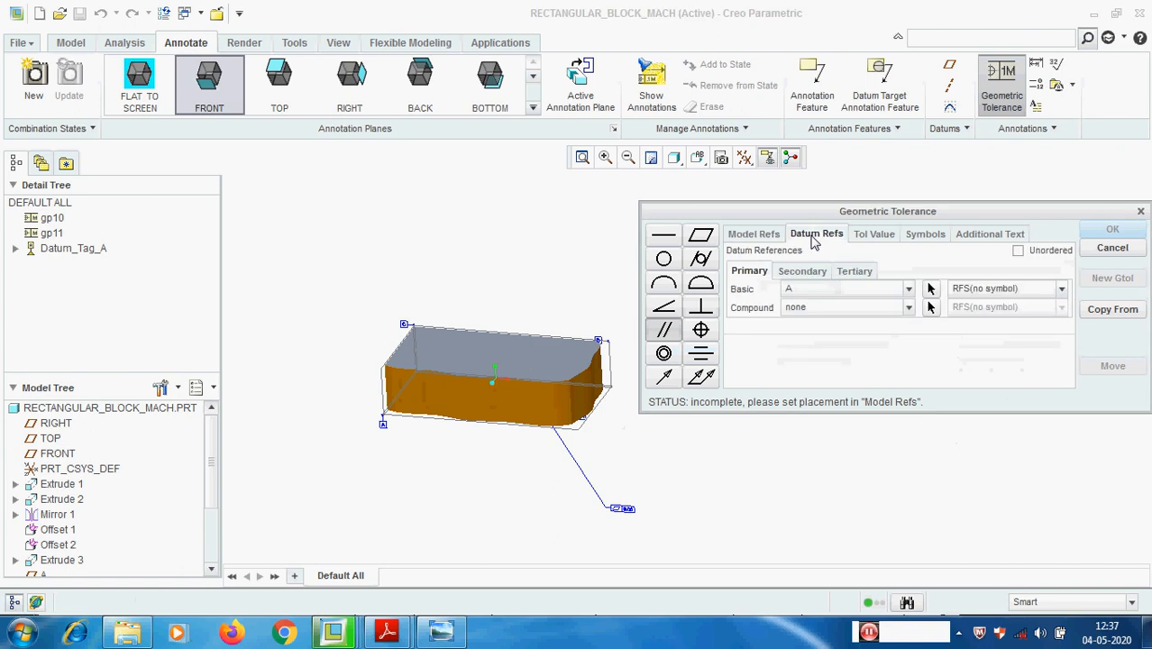
{"action": "left_click", "coordinate": [802, 272]}
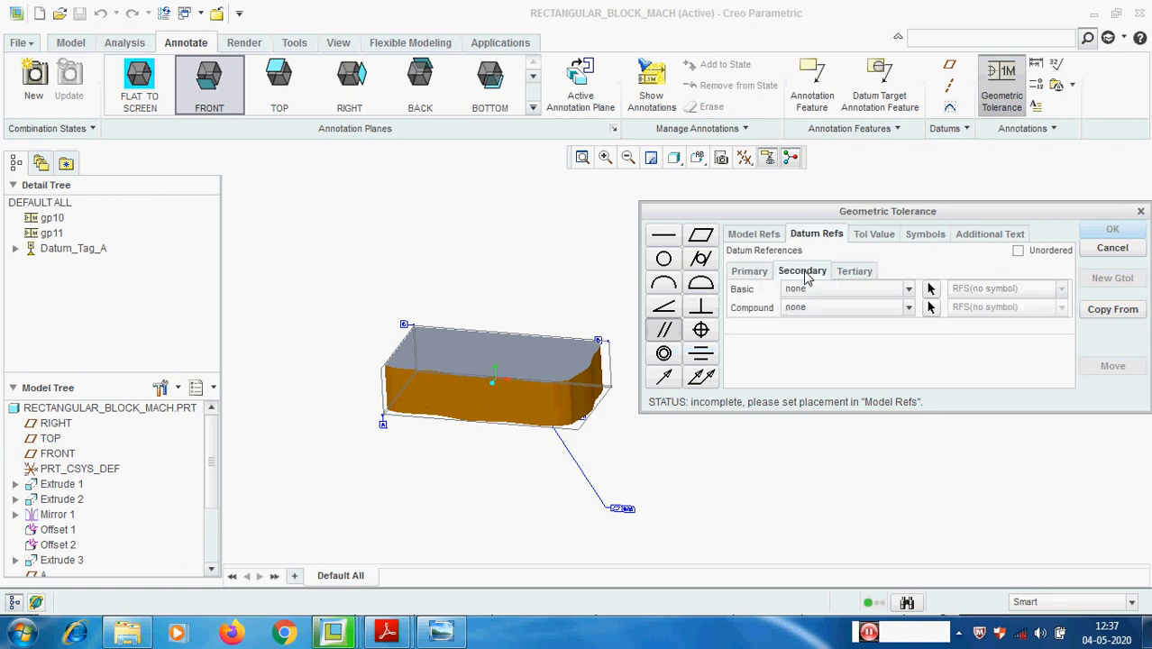
{"action": "left_click", "coordinate": [863, 271]}
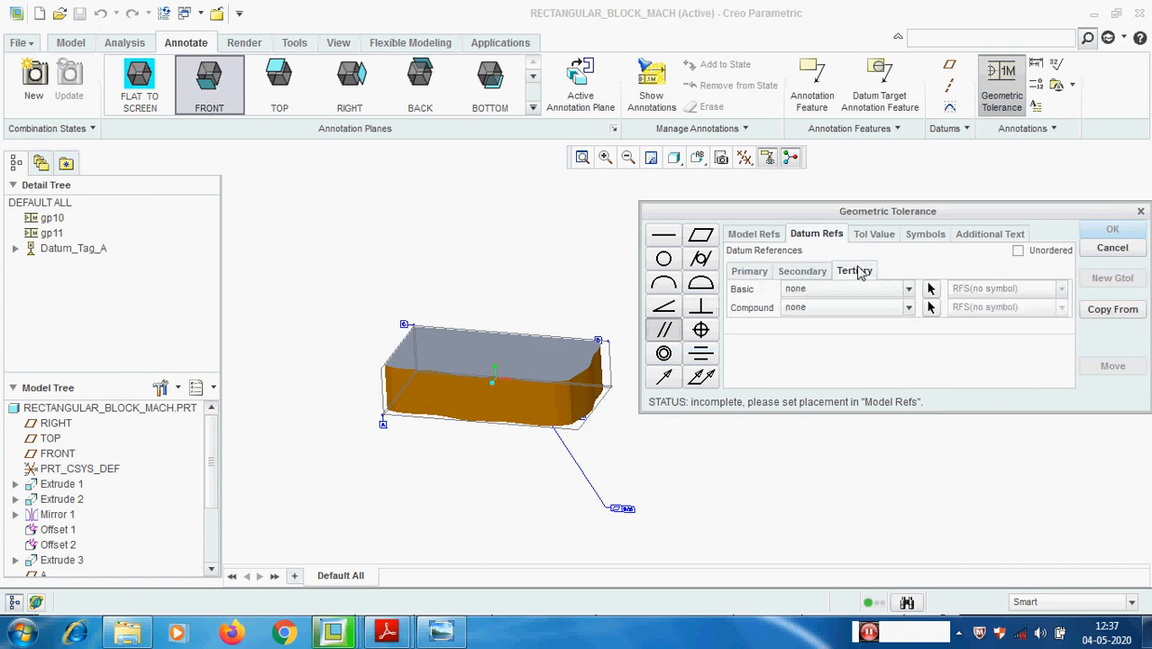
{"action": "left_click", "coordinate": [753, 275]}
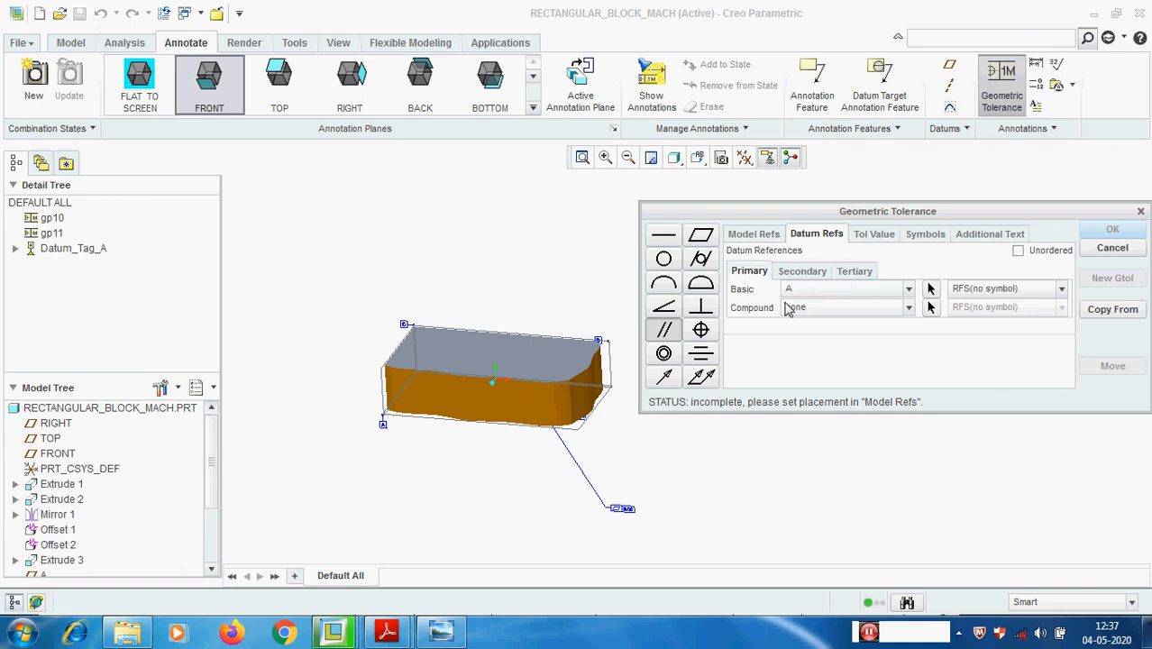
{"action": "left_click", "coordinate": [874, 234]}
{"action": "double_click", "coordinate": [906, 273]}
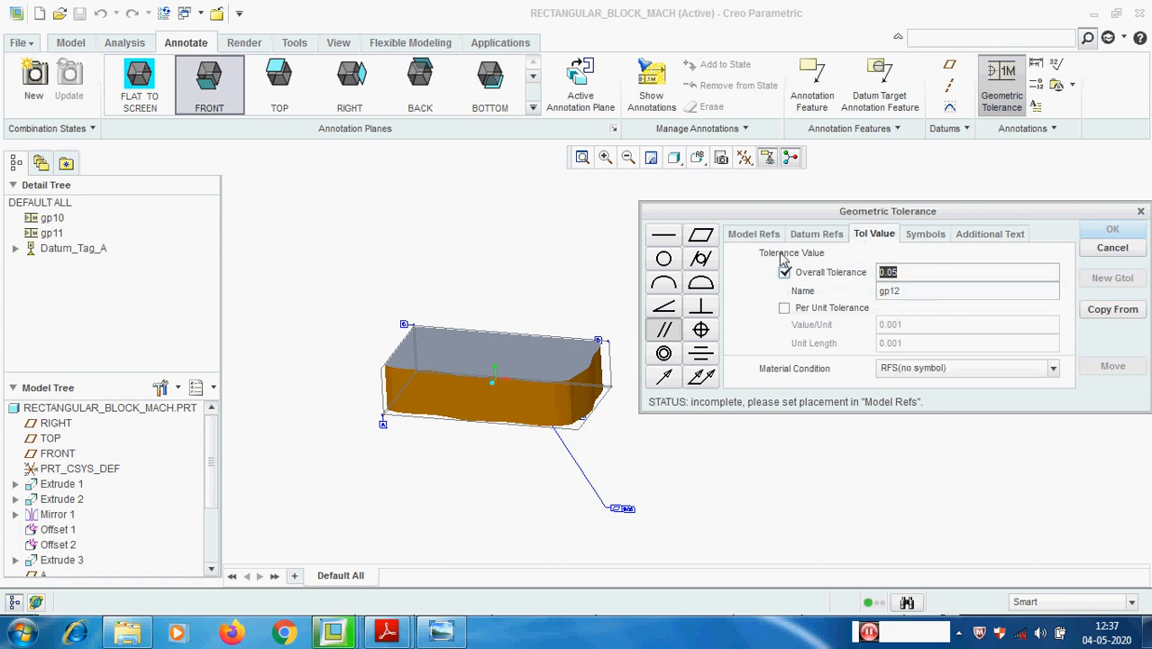
- Attach the parallelism tolerance to the block's 50 height dimension using Dimension placement, and accept it
{"action": "left_click", "coordinate": [753, 236]}
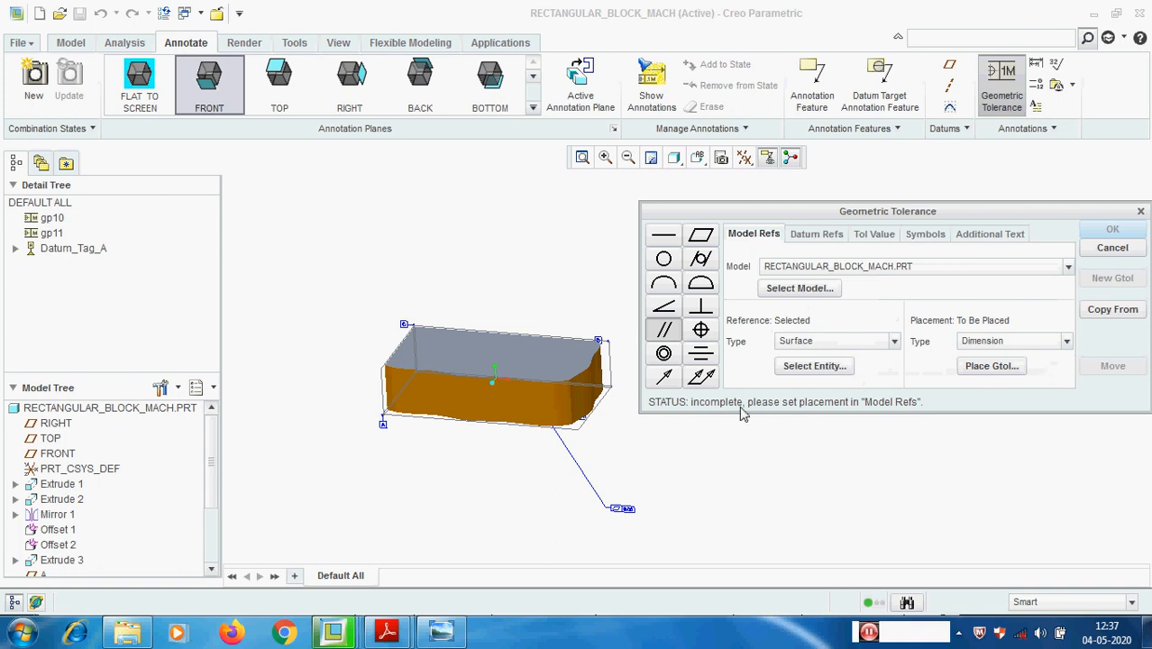
{"action": "scroll", "coordinate": [432, 394], "scroll_direction": "up", "scroll_amount": 1}
{"action": "scroll", "coordinate": [507, 398], "scroll_direction": "down", "scroll_amount": 2}
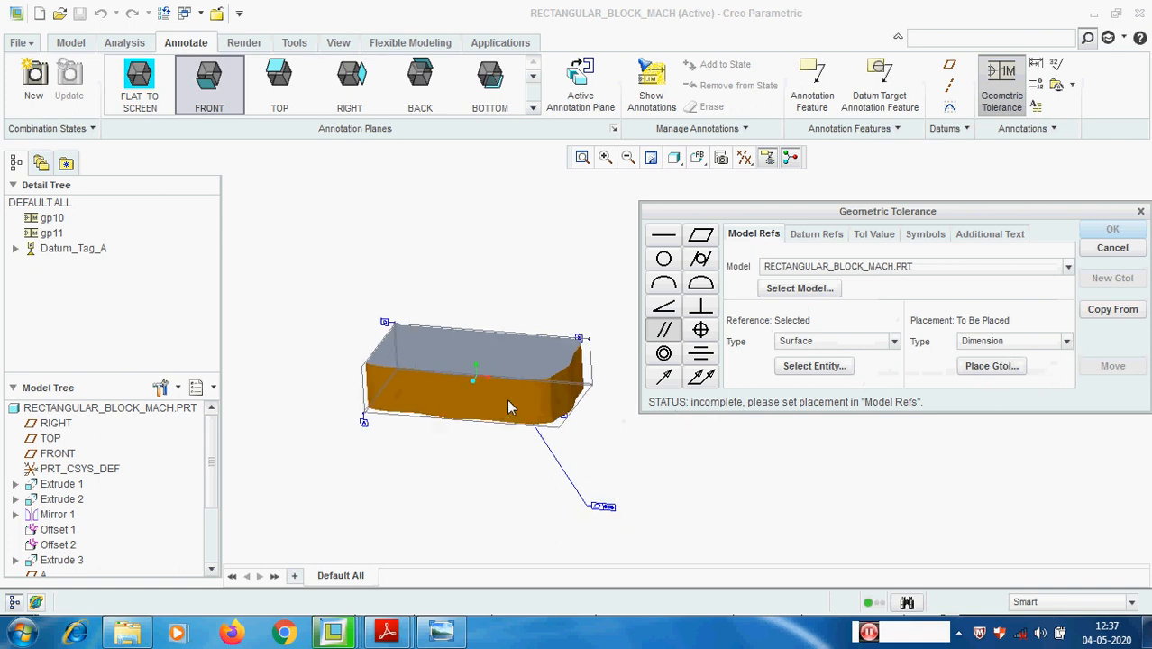
{"action": "left_click", "coordinate": [1066, 342]}
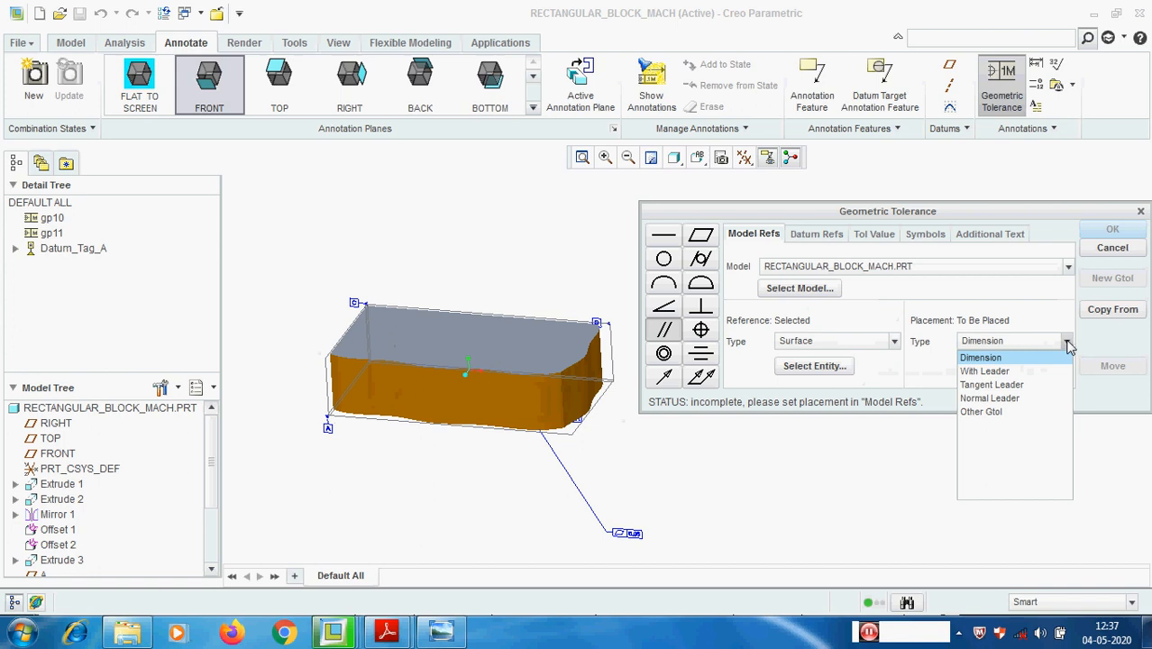
{"action": "left_click", "coordinate": [1000, 358]}
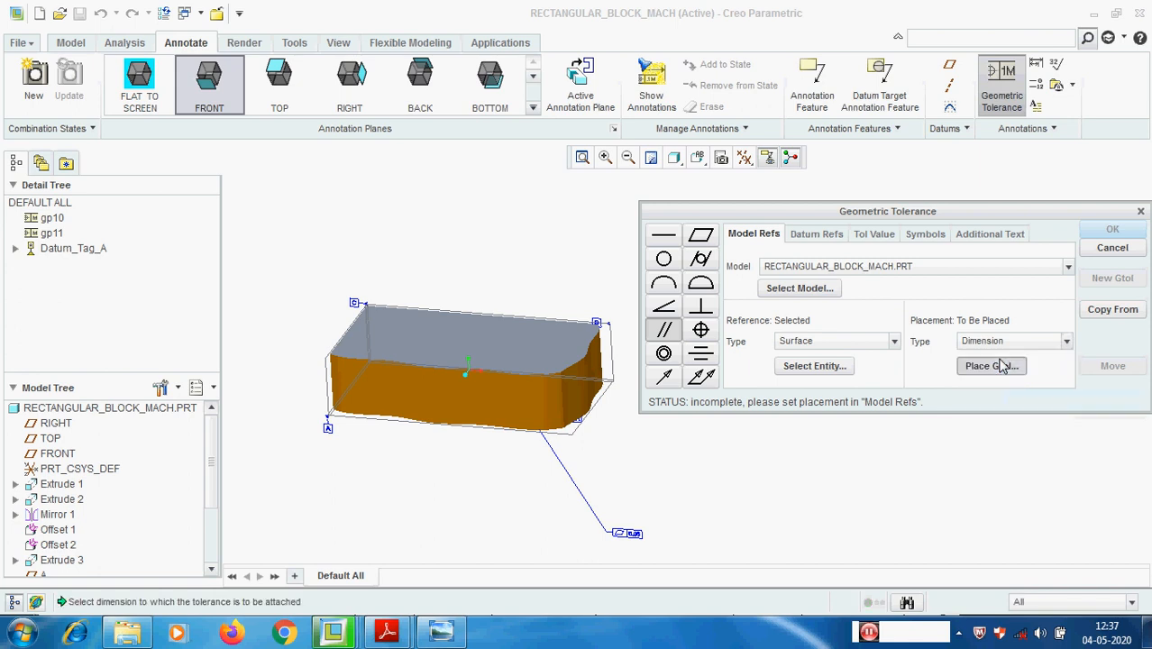
{"action": "left_click", "coordinate": [479, 356]}
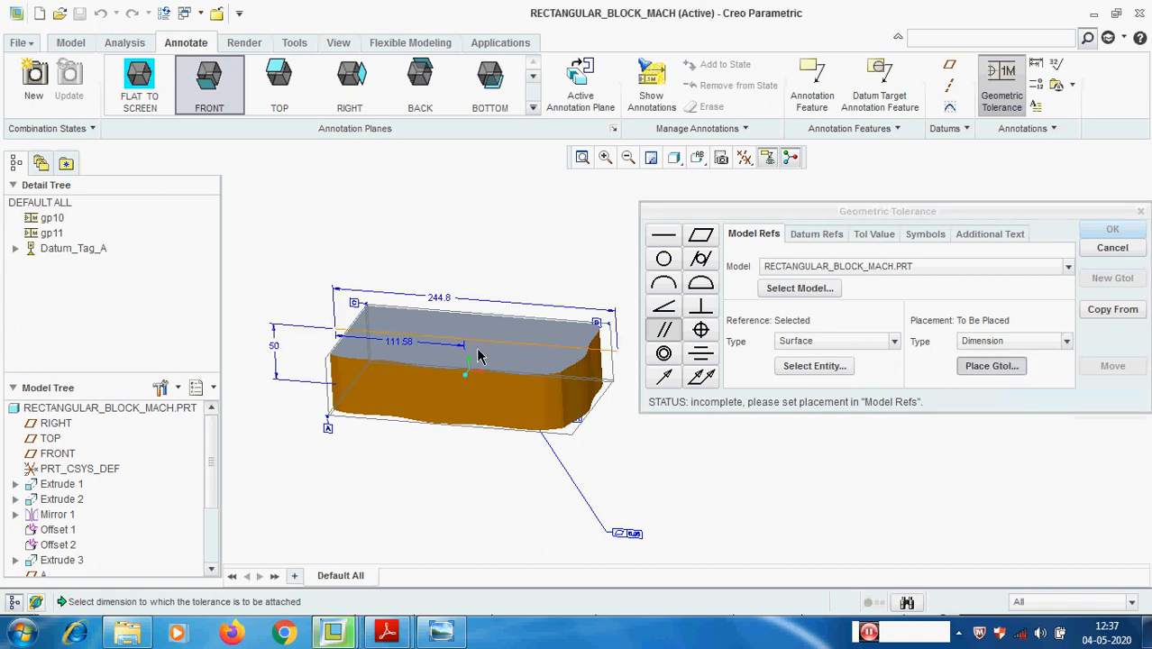
{"action": "left_click", "coordinate": [275, 351]}
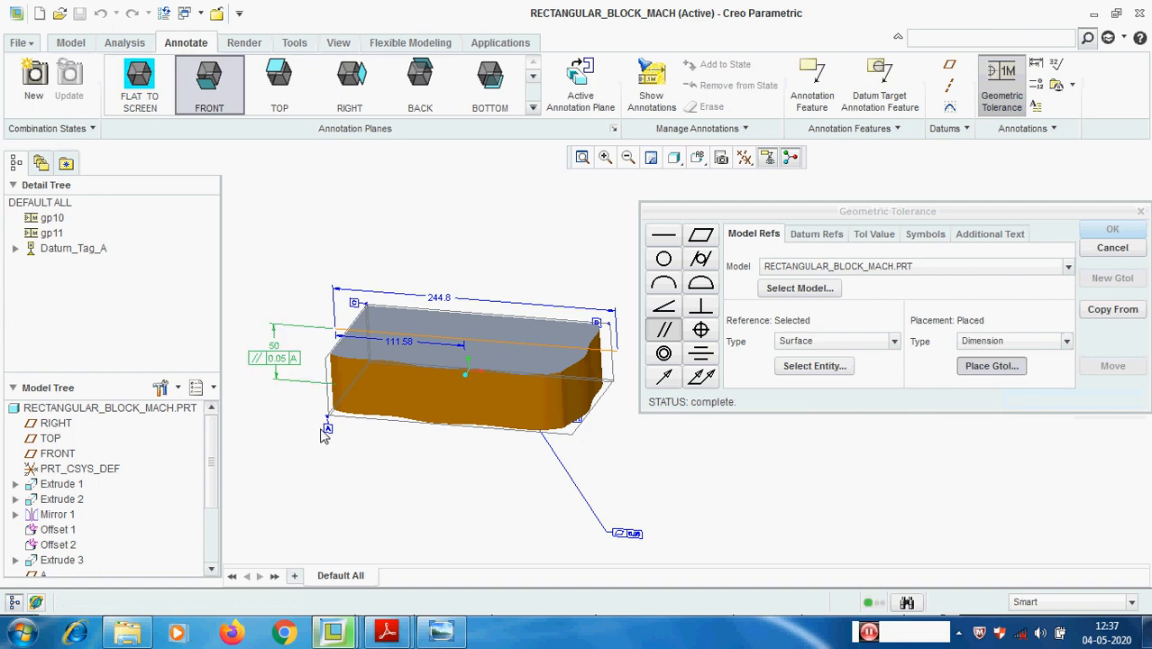
{"action": "left_click", "coordinate": [1108, 228]}
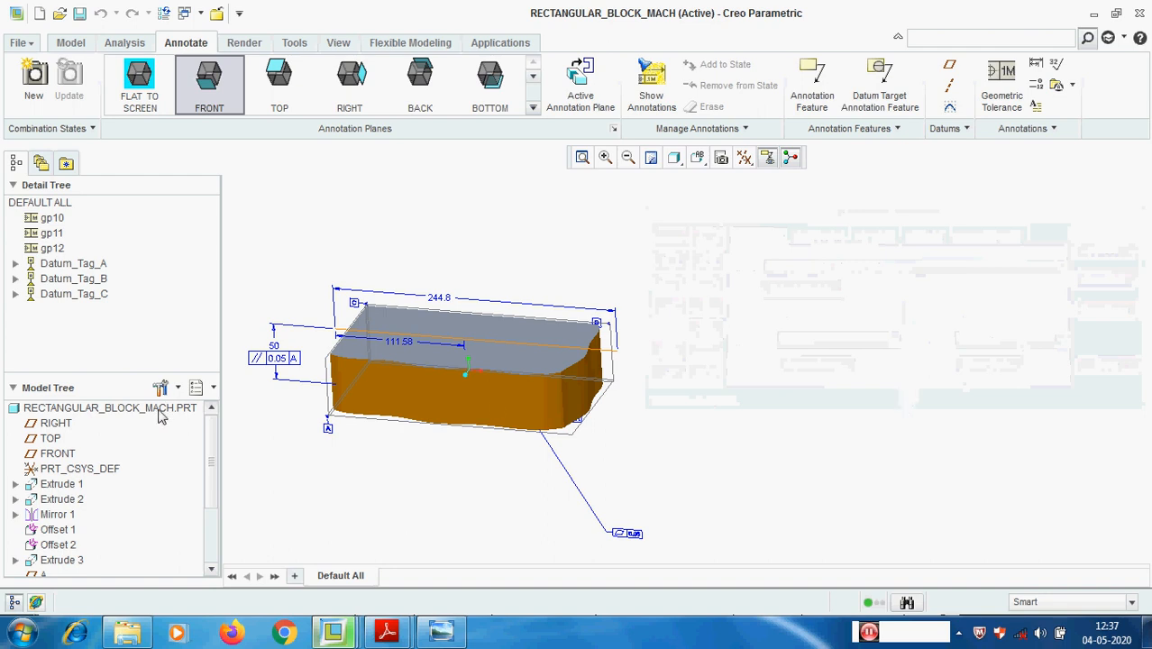
- Examine the parallelism frame on the height dimension, return to part modelling, and view the block's machined upper face
{"action": "scroll", "coordinate": [656, 350], "scroll_direction": "up", "scroll_amount": 2}
{"action": "scroll", "coordinate": [610, 375], "scroll_direction": "down", "scroll_amount": 2}
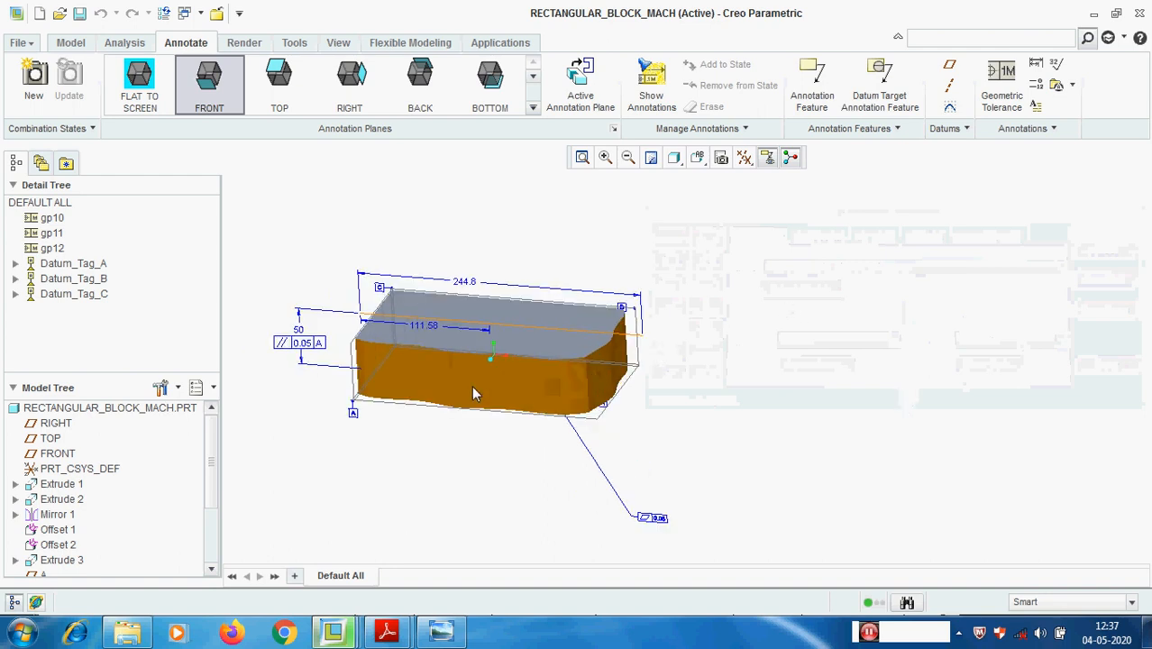
{"action": "left_click", "coordinate": [147, 410]}
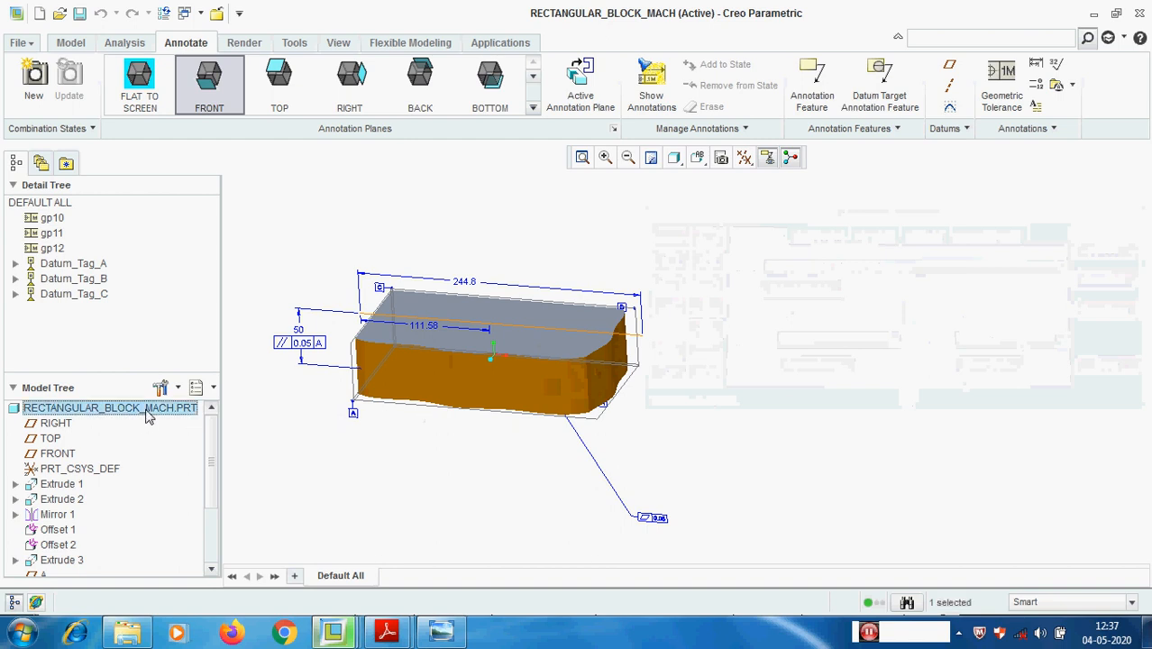
{"action": "right_click", "coordinate": [149, 411]}
{"action": "left_click", "coordinate": [735, 477]}
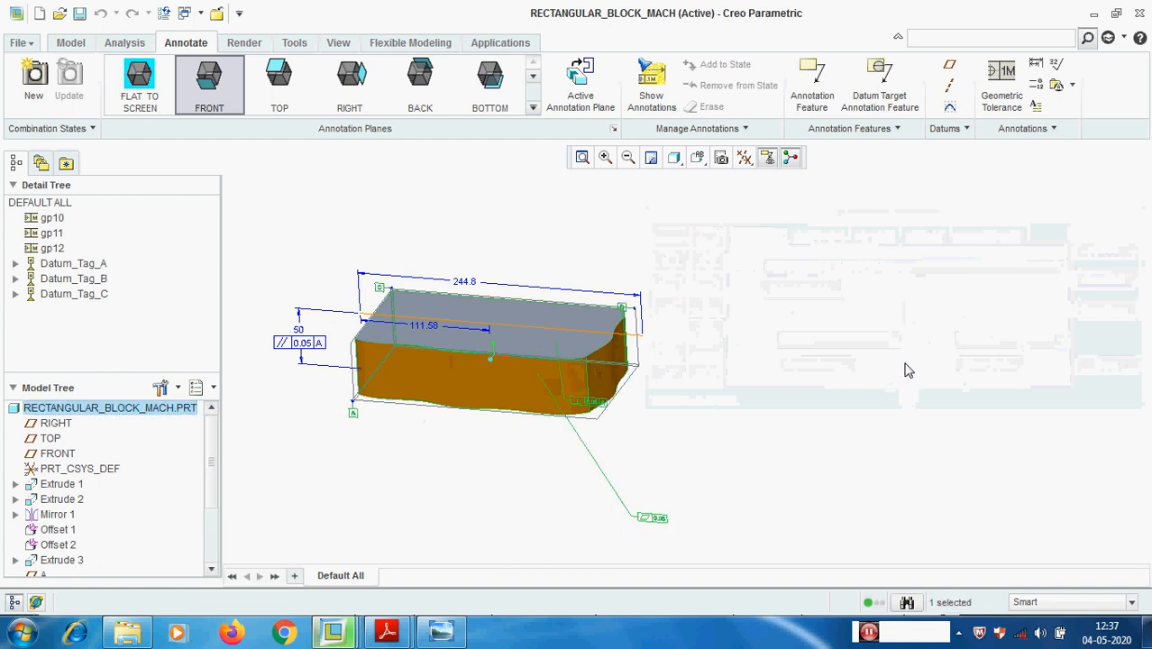
{"action": "left_click", "coordinate": [72, 43]}
{"action": "mouse_move", "coordinate": [837, 295]}
{"action": "middle_mouse_down"}
{"action": "mouse_move", "coordinate": [641, 316]}
{"action": "mouse_move", "coordinate": [660, 355]}
{"action": "mouse_move", "coordinate": [766, 321]}
{"action": "middle_mouse_up"}
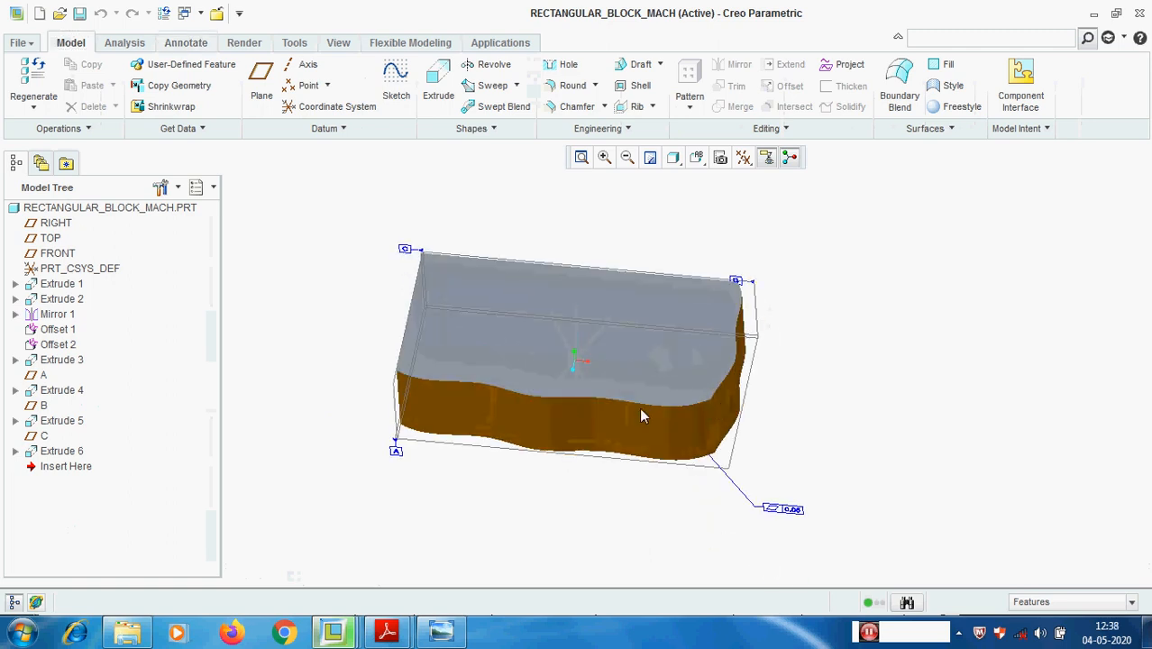
- Highlight the last extruded cut on the block to examine the machined upper face
{"action": "mouse_move", "coordinate": [661, 387]}
{"action": "middle_mouse_down"}
{"action": "mouse_move", "coordinate": [649, 415]}
{"action": "mouse_move", "coordinate": [672, 376]}
{"action": "mouse_move", "coordinate": [659, 367]}
{"action": "mouse_move", "coordinate": [730, 332]}
{"action": "middle_mouse_up"}
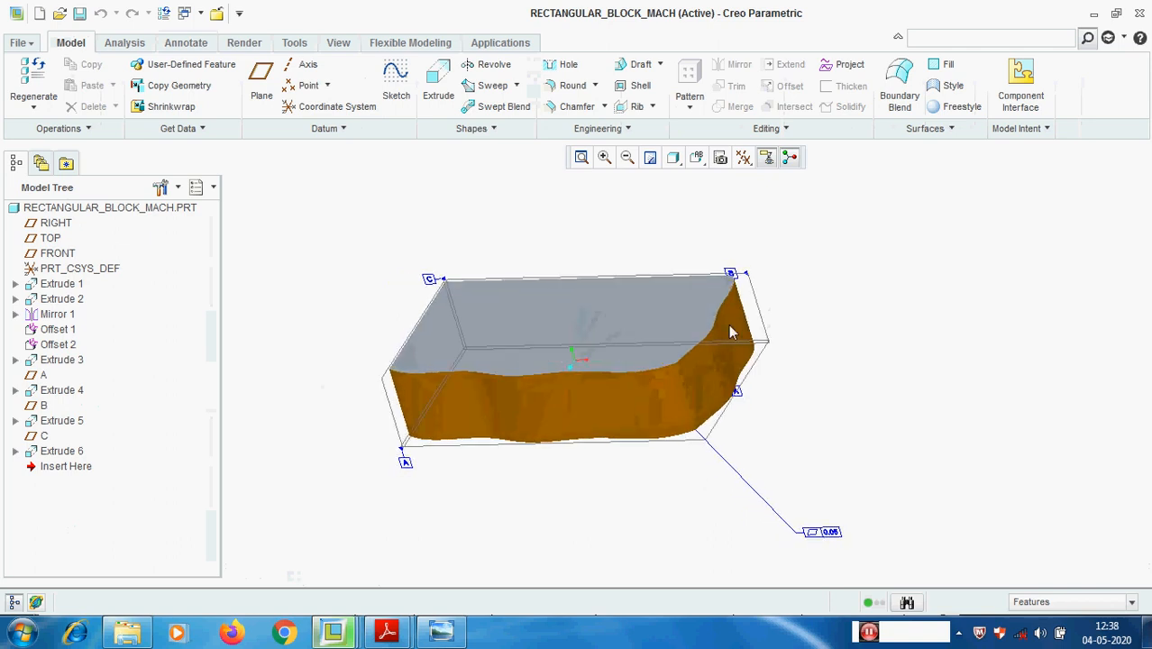
{"action": "left_click", "coordinate": [68, 452]}
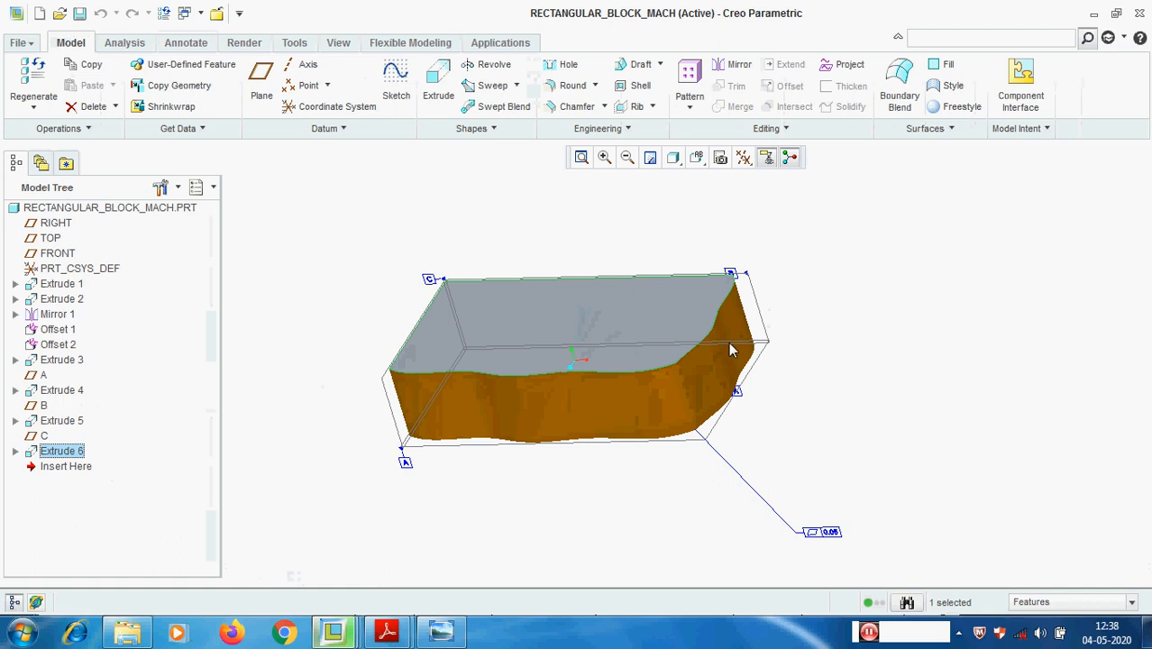
{"action": "left_click", "coordinate": [974, 318]}
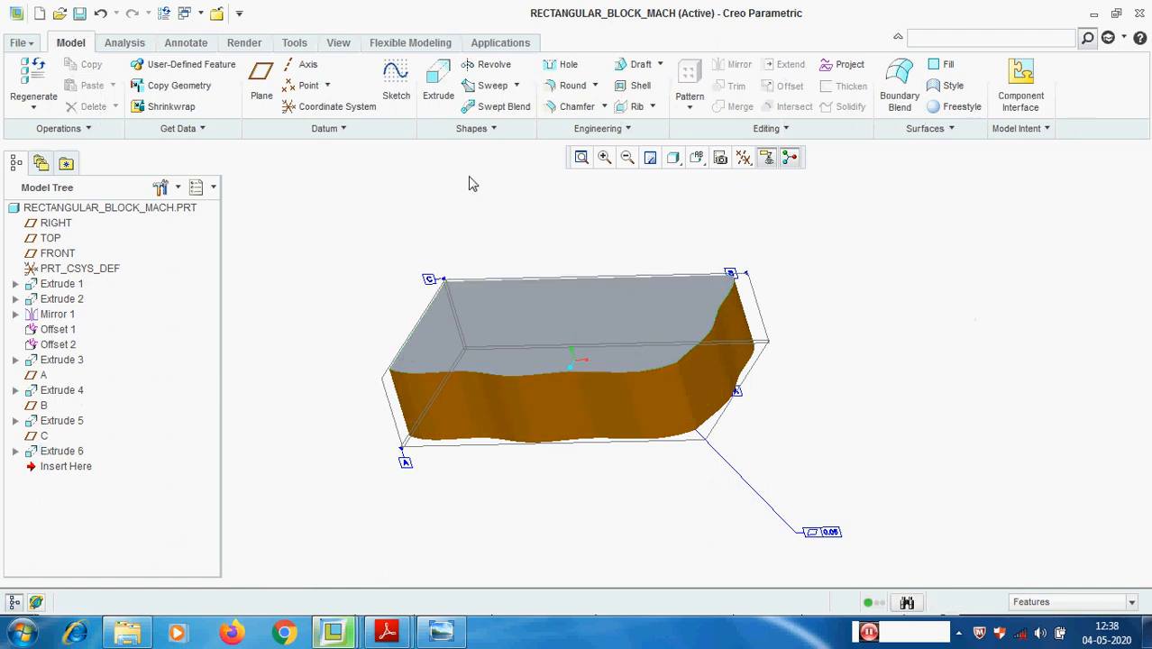
- Start a simple hole feature with a diameter of 15 and display the datum planes
{"action": "left_click", "coordinate": [568, 67]}
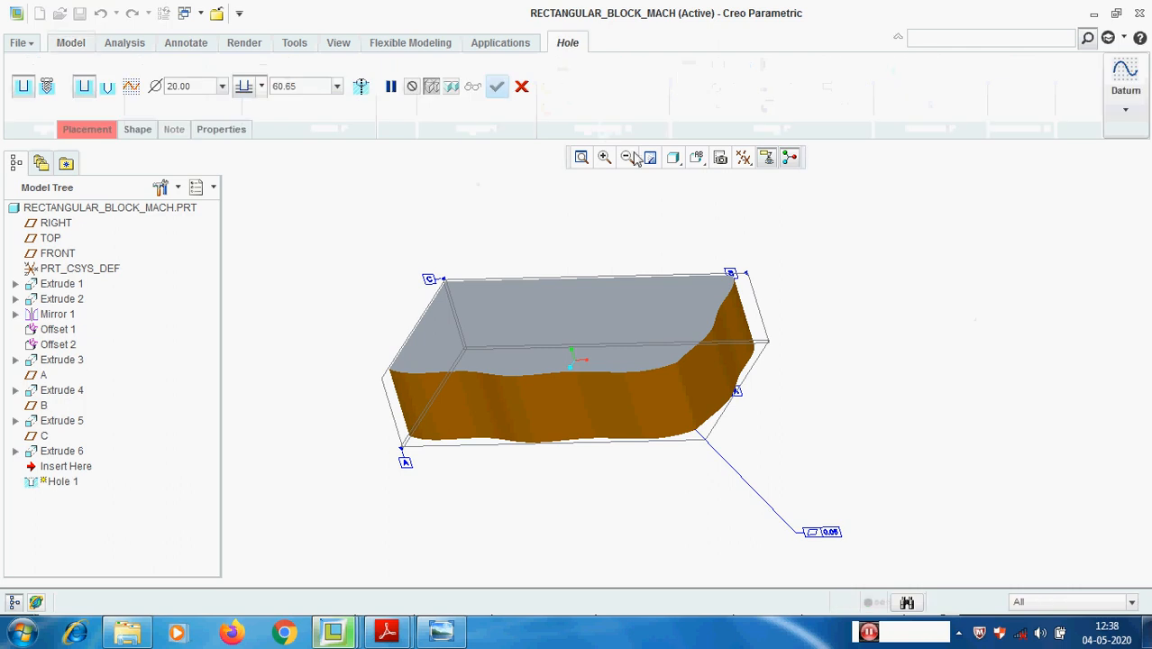
{"action": "left_click", "coordinate": [766, 157]}
{"action": "left_click", "coordinate": [744, 275]}
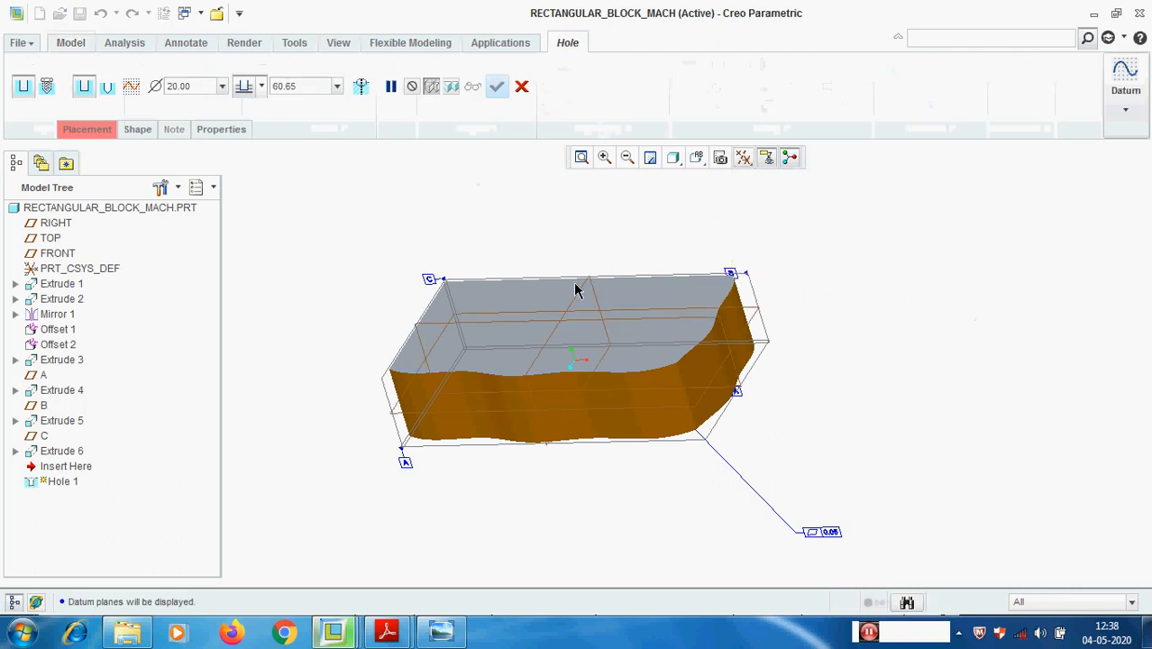
{"action": "double_click", "coordinate": [202, 86]}
{"action": "type", "text": "1"}
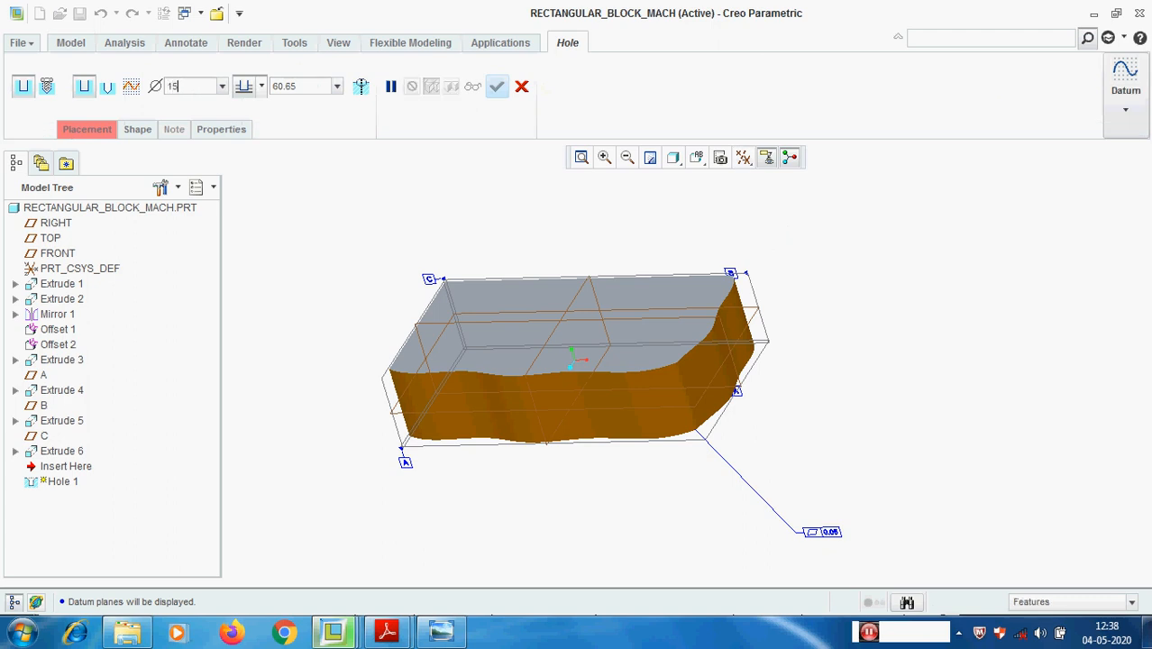
{"action": "type", "text": "5"}
- Check the hole's diameter and location dimensions in the _e05zszb.pdf drawing, then return to Creo Parametric
{"action": "left_click", "coordinate": [387, 631]}
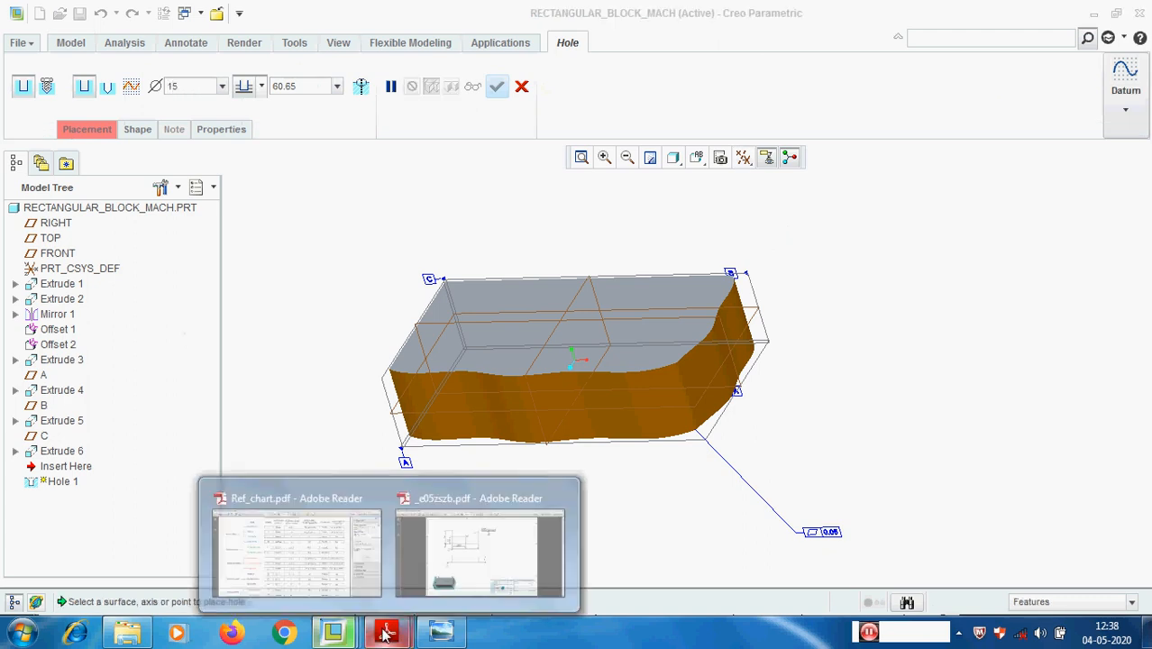
{"action": "left_click", "coordinate": [505, 564]}
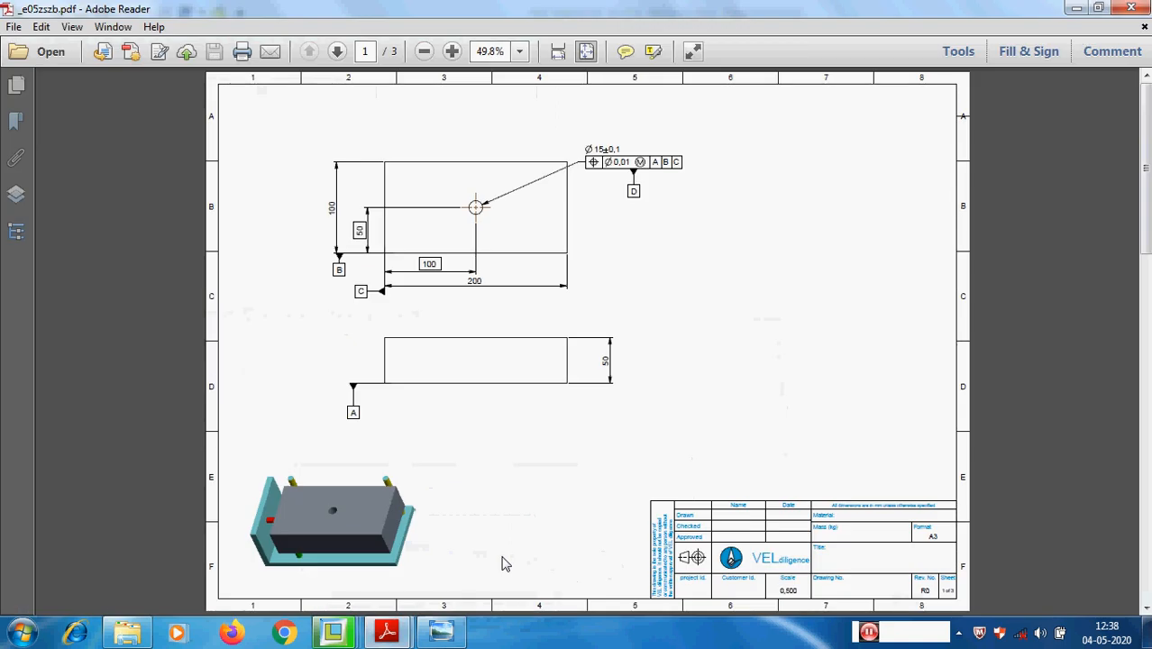
{"action": "left_click", "coordinate": [1074, 10]}
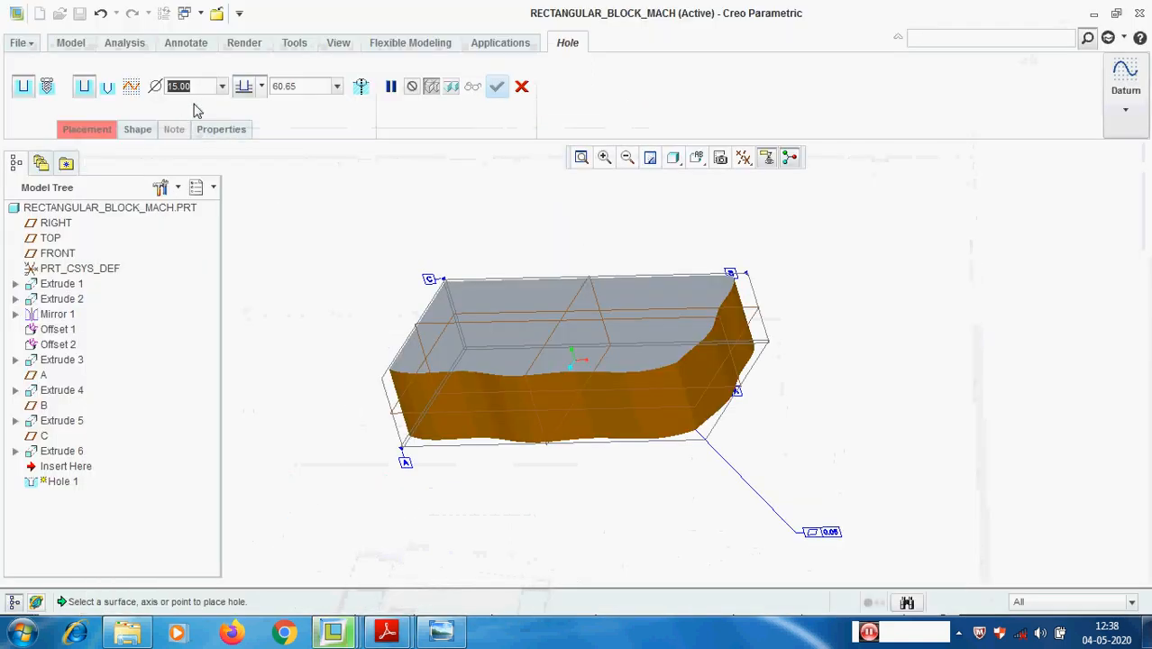
- Place the hole on the machined upper face, using the datum C and datum B side faces as linear offset references
{"action": "left_click", "coordinate": [78, 131]}
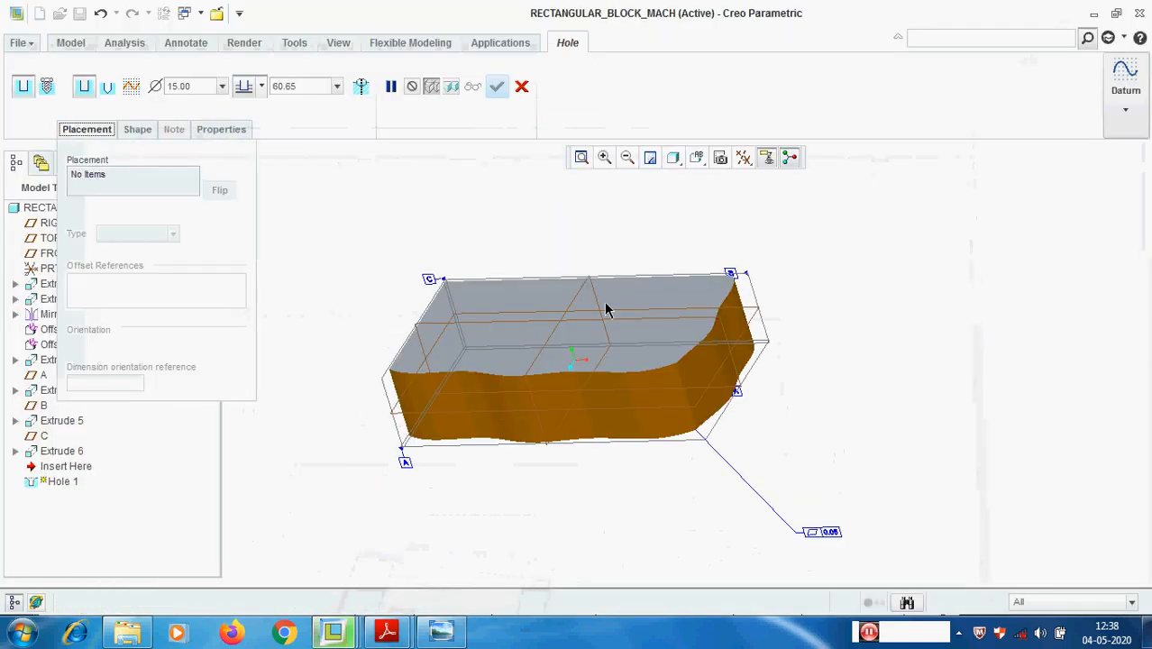
{"action": "left_click", "coordinate": [635, 289]}
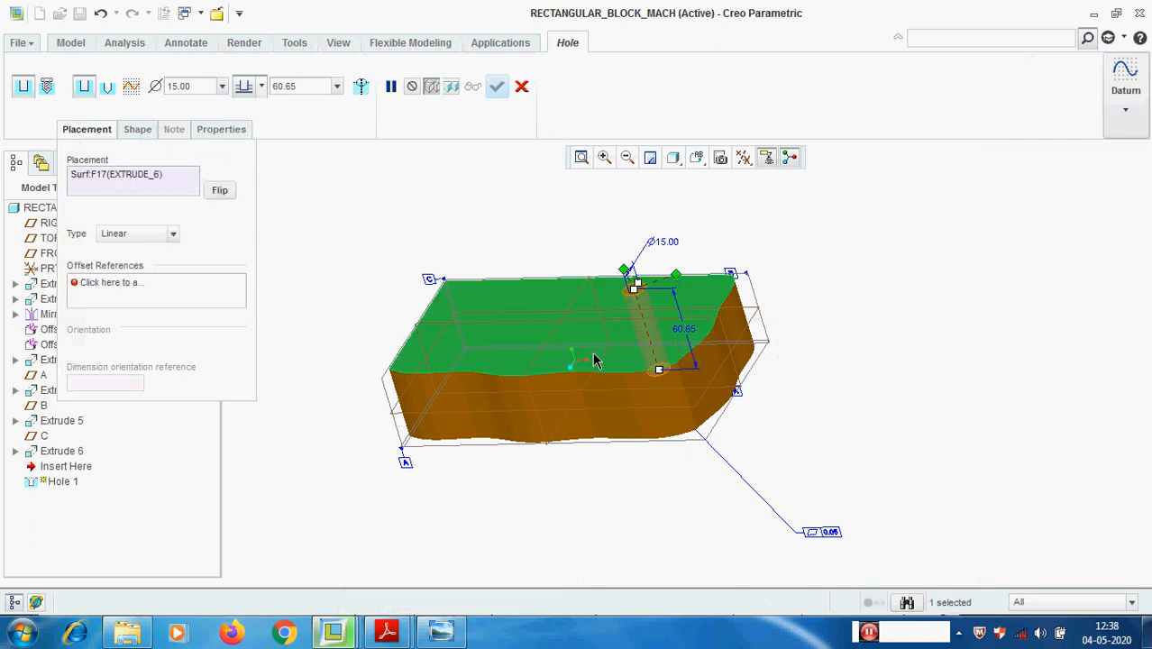
{"action": "left_click", "coordinate": [102, 289]}
{"action": "middle_click_drag", "start_coordinate": [530, 326], "coordinate": [592, 333]}
{"action": "middle_click_drag", "start_coordinate": [529, 309], "coordinate": [478, 365]}
{"action": "left_click", "coordinate": [507, 377]}
{"action": "scroll", "coordinate": [558, 357], "scroll_direction": "up", "scroll_amount": 3}
{"action": "left_click", "coordinate": [558, 357], "text": "ctrl"}
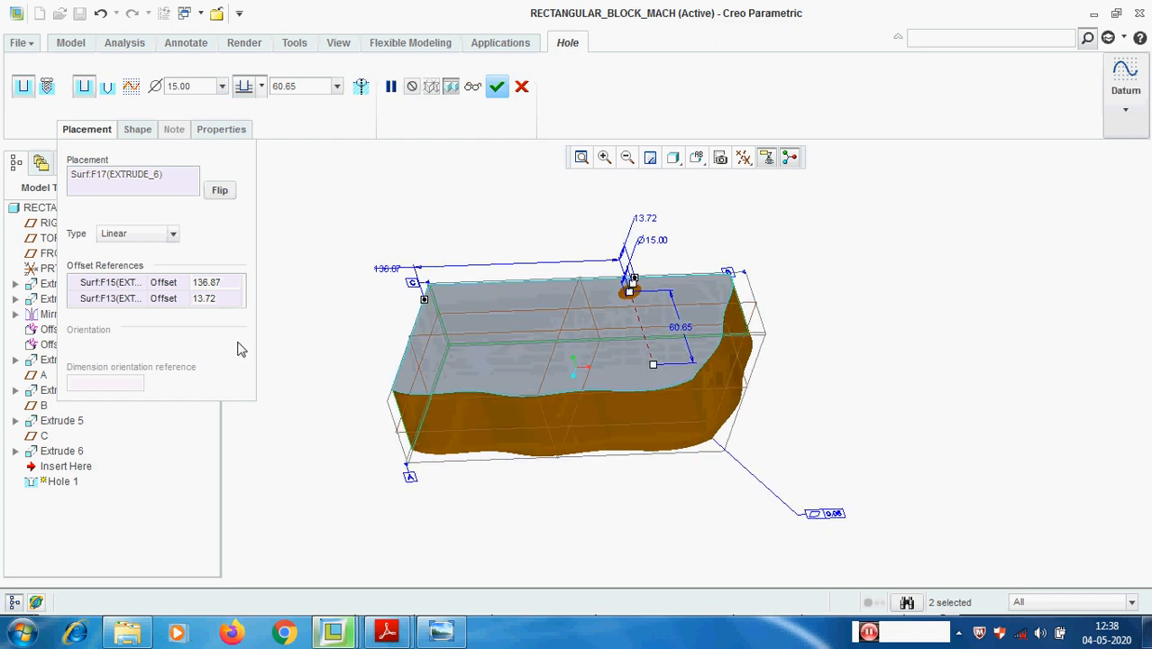
- Set the hole's offsets to 100 from the datum C face and 50 from the datum B face
{"action": "left_click", "coordinate": [216, 282]}
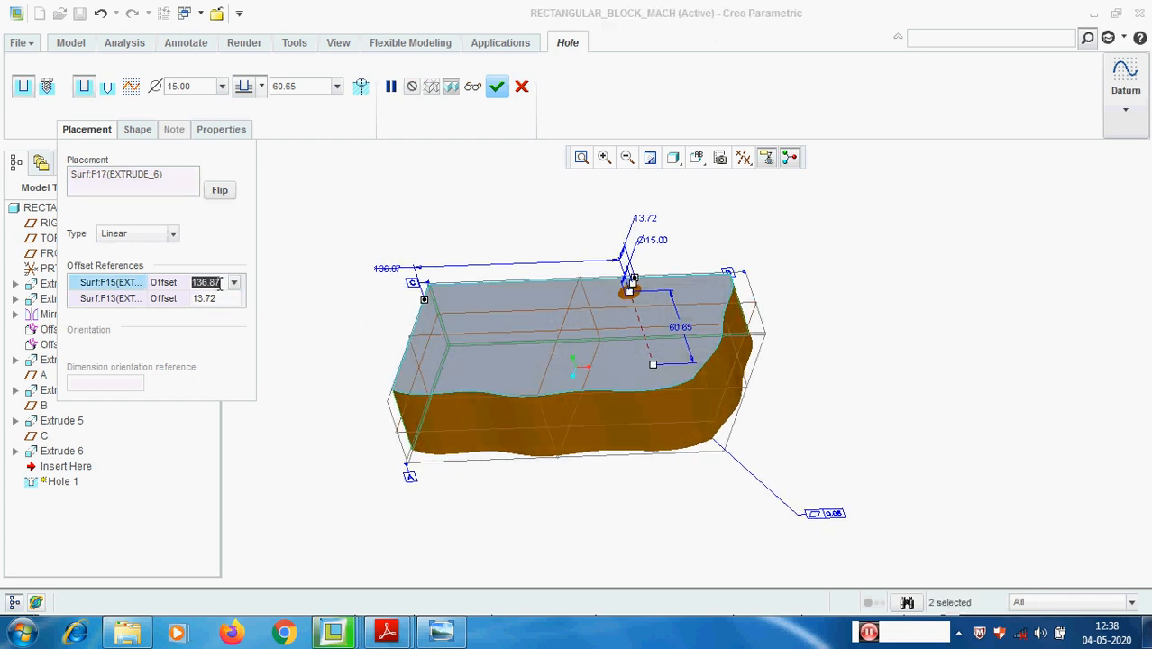
{"action": "type", "text": "100"}
{"action": "key", "text": "Return"}
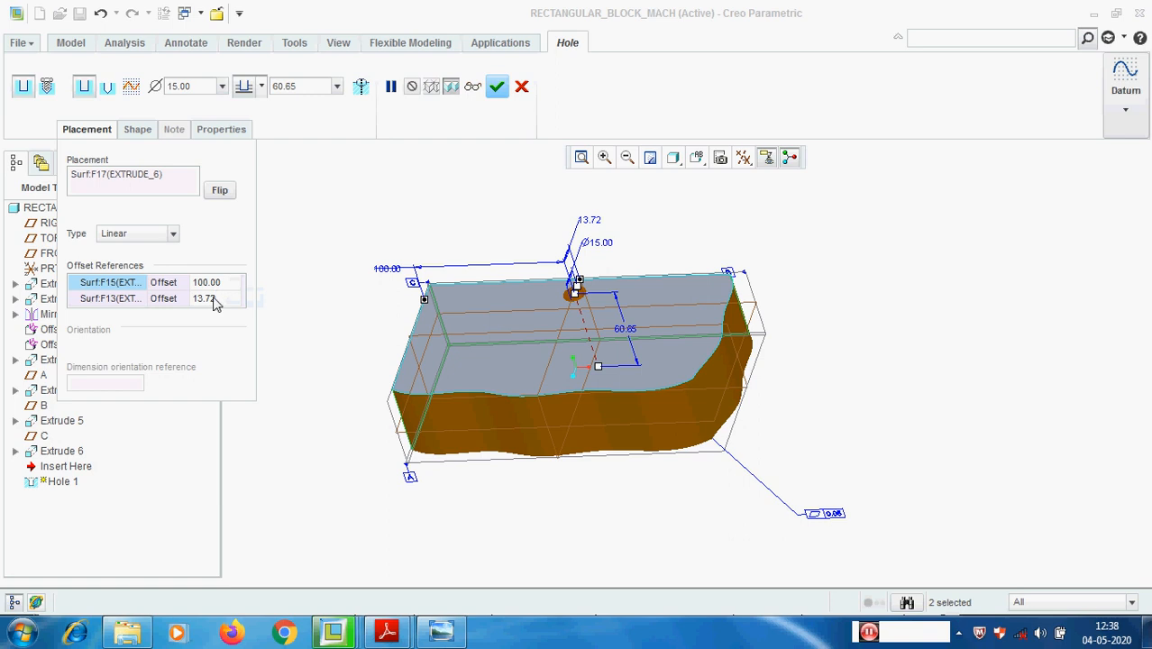
{"action": "left_click", "coordinate": [214, 299]}
{"action": "type", "text": "25"}
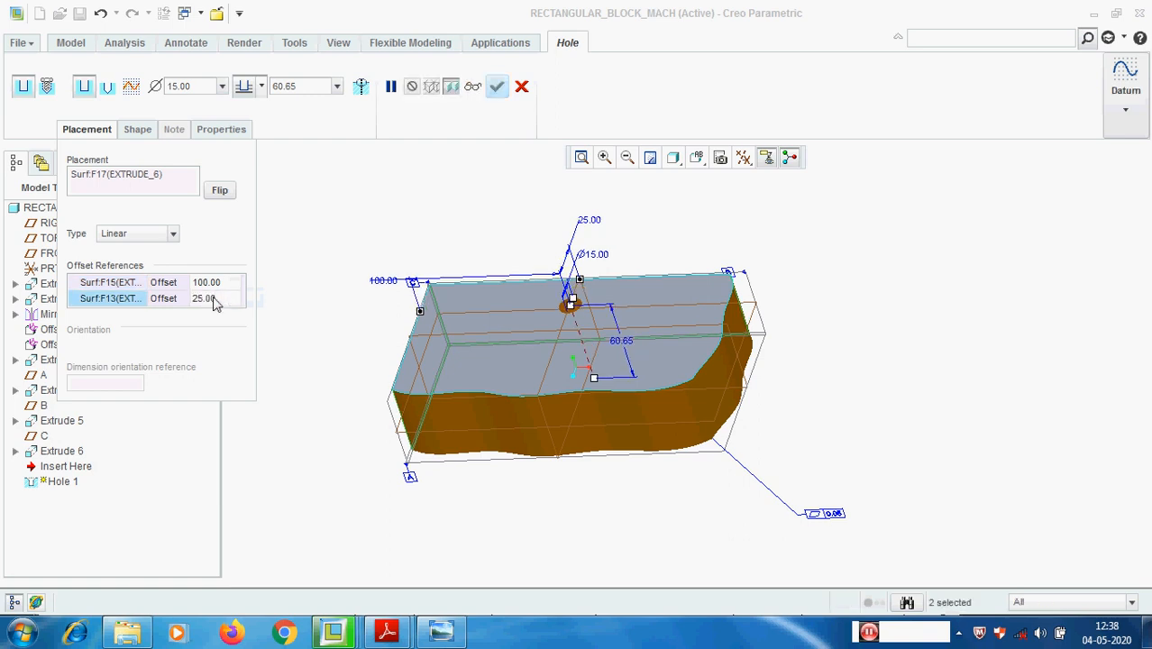
{"action": "left_click", "coordinate": [215, 298]}
{"action": "type", "text": "50"}
{"action": "key", "text": "Return"}
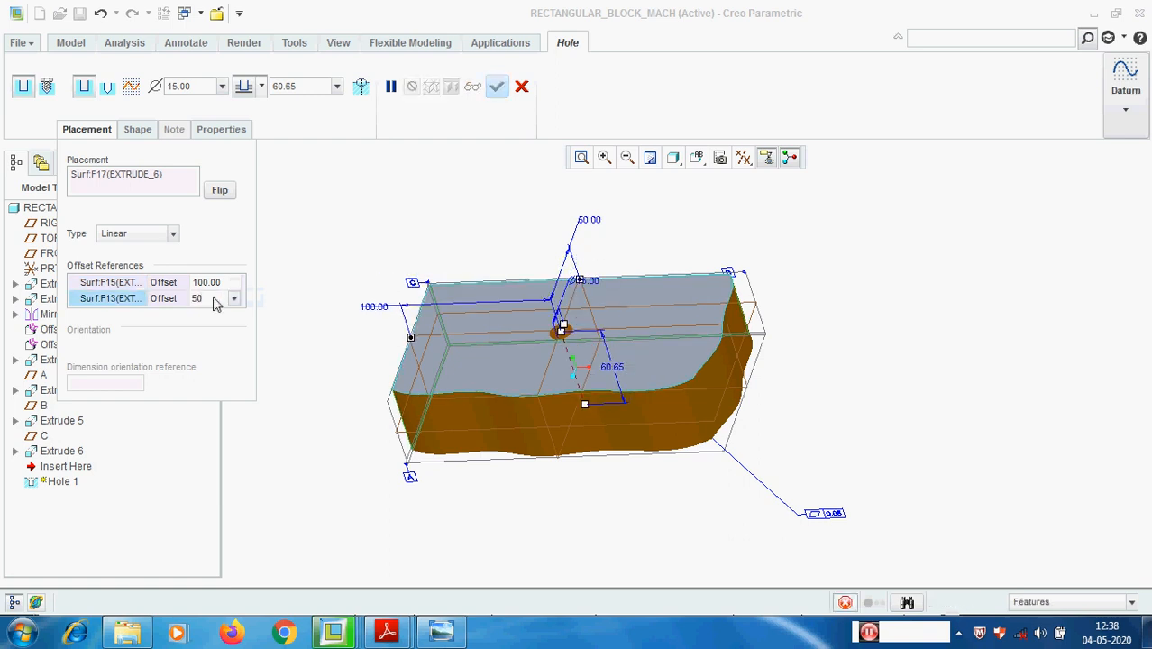
- Make the hole depth through all, complete the feature, and inspect the hole on the upper face
{"action": "left_click", "coordinate": [260, 85]}
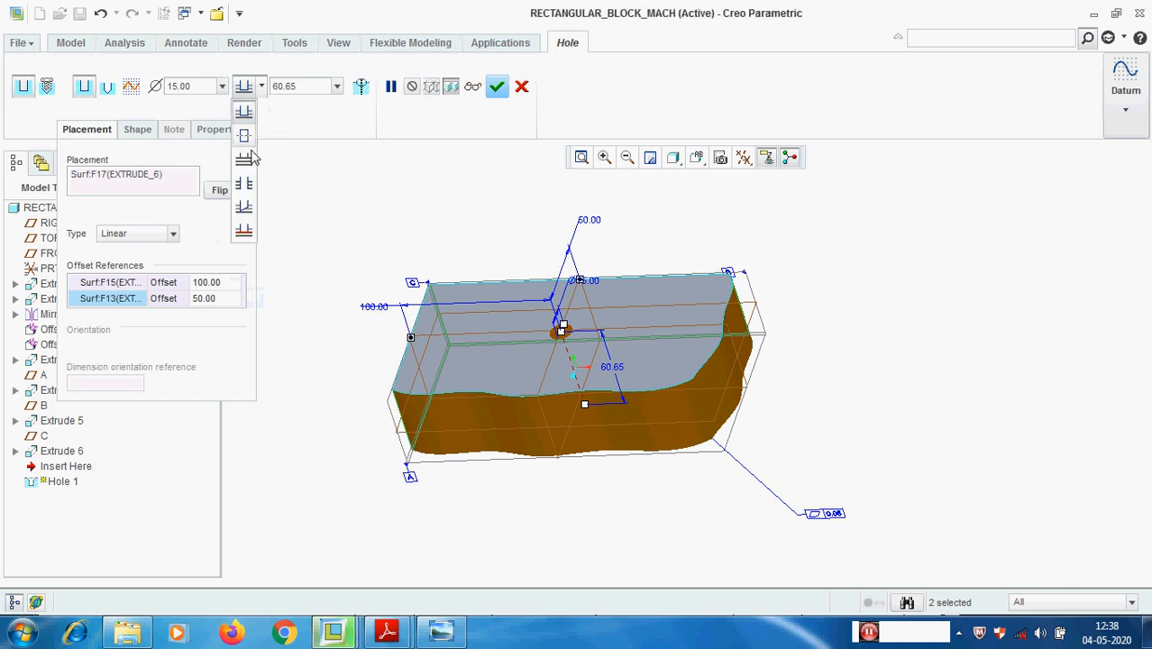
{"action": "left_click", "coordinate": [245, 184]}
{"action": "mouse_move", "coordinate": [863, 339]}
{"action": "middle_mouse_down"}
{"action": "mouse_move", "coordinate": [841, 253]}
{"action": "mouse_move", "coordinate": [860, 321]}
{"action": "middle_mouse_up"}
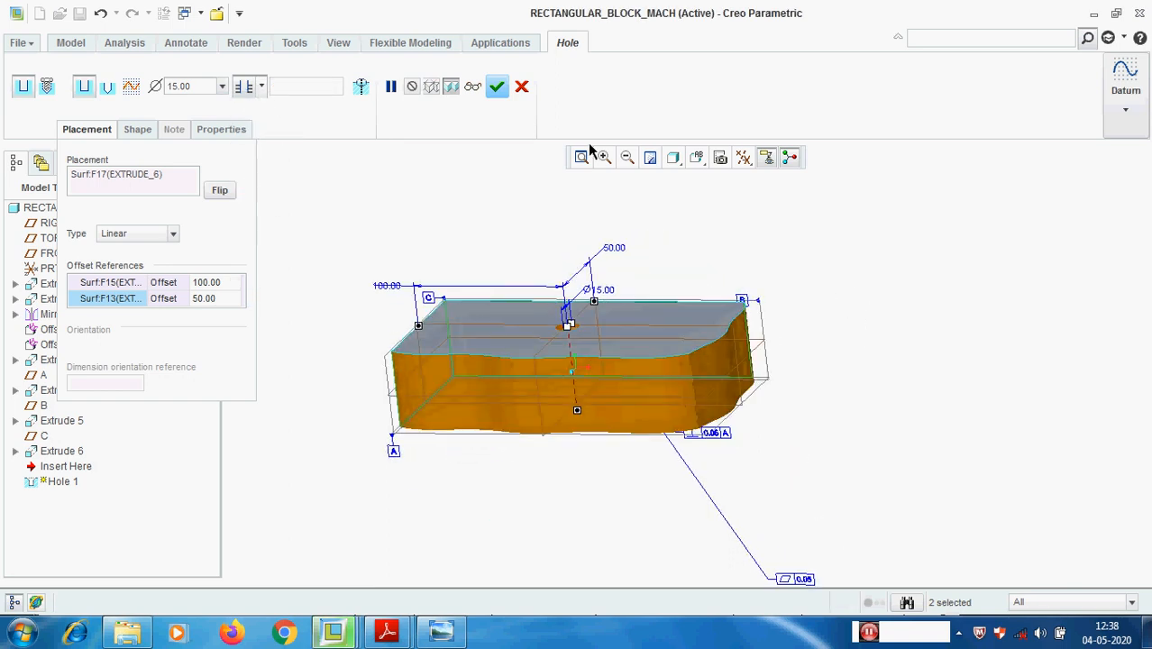
{"action": "left_click", "coordinate": [497, 88]}
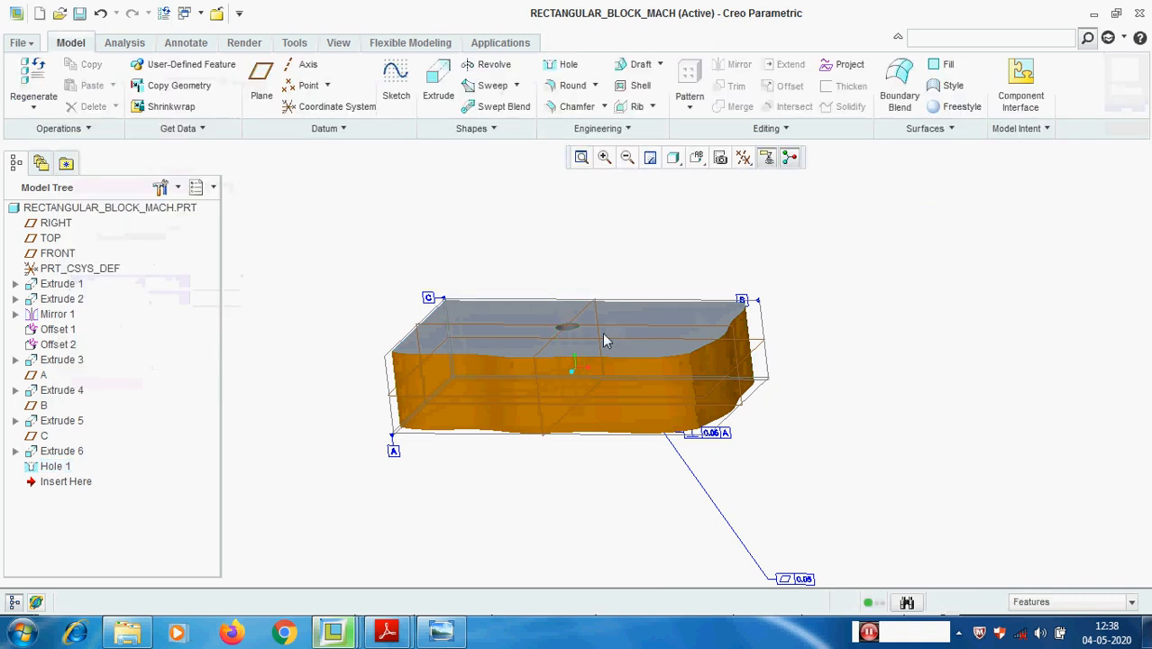
{"action": "scroll", "coordinate": [596, 339], "scroll_direction": "up", "scroll_amount": 6}
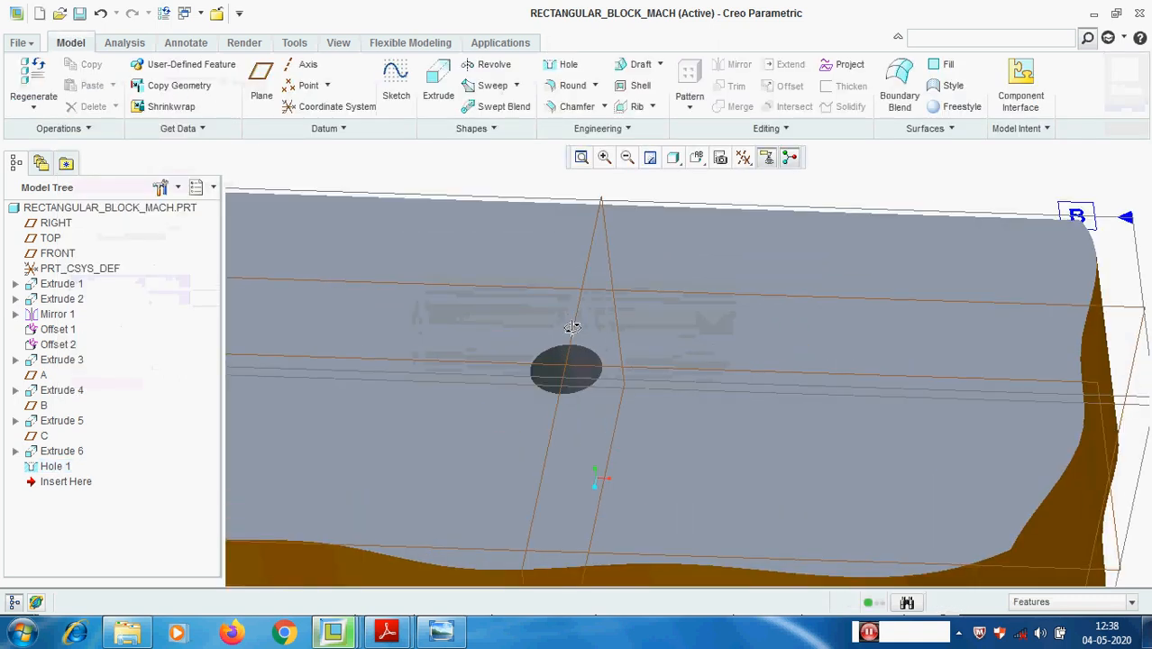
{"action": "scroll", "coordinate": [542, 361], "scroll_direction": "down", "scroll_amount": 6}
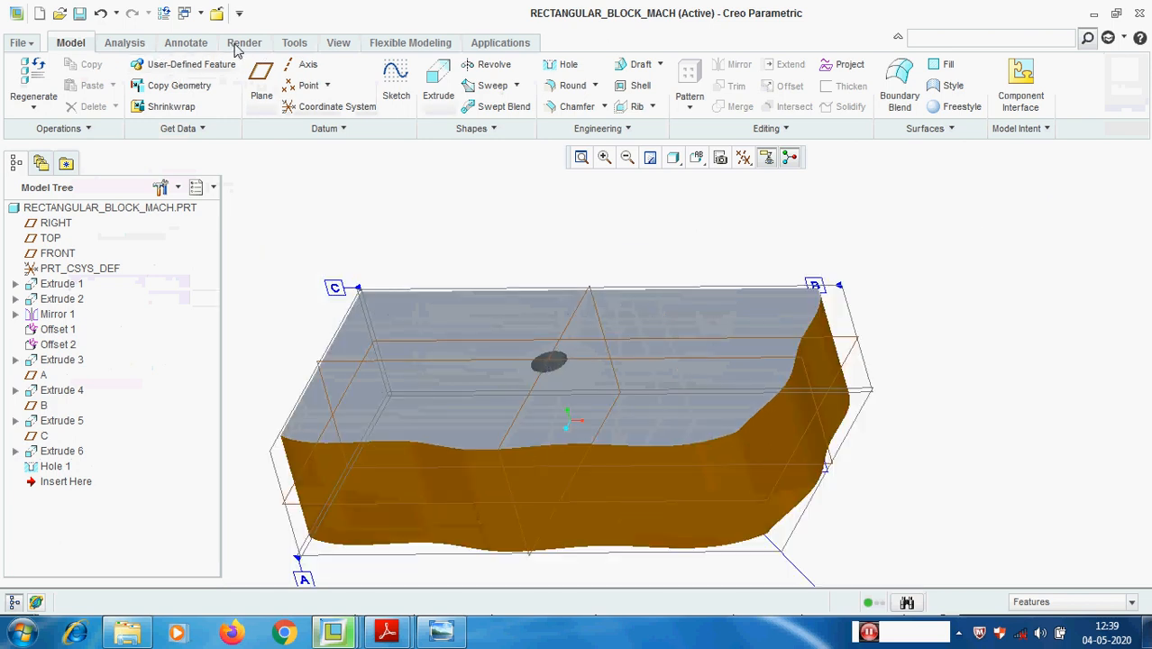
- Begin a position geometric tolerance with a Surface reference on the hole's cylindrical surface
{"action": "left_click", "coordinate": [191, 43]}
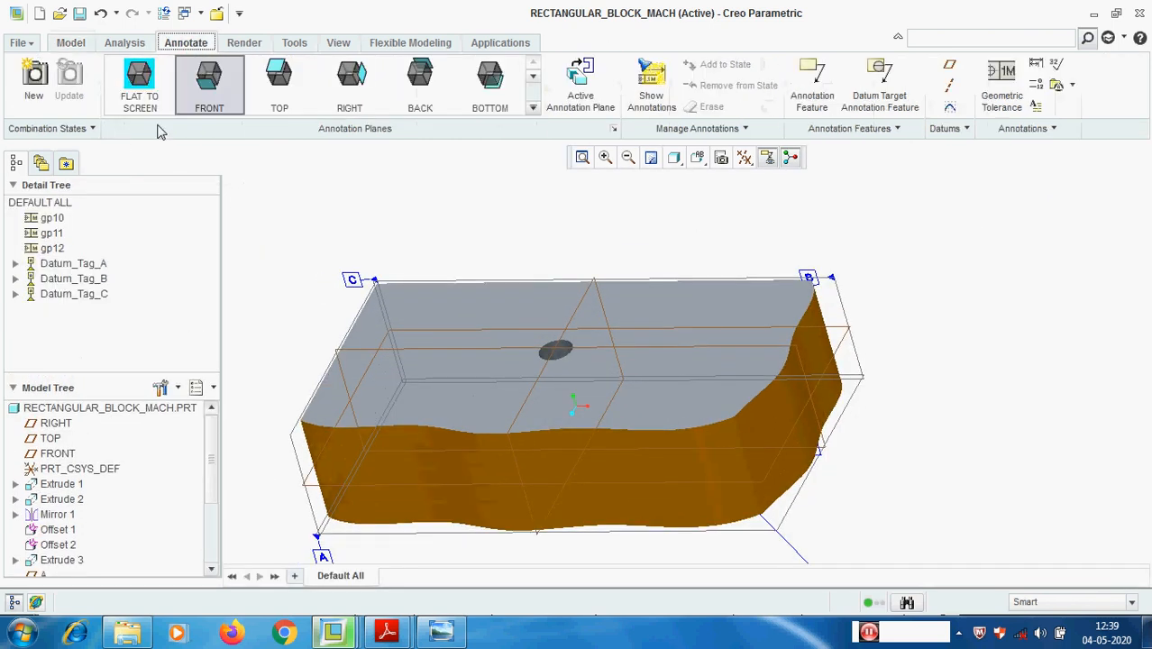
{"action": "left_click", "coordinate": [996, 90]}
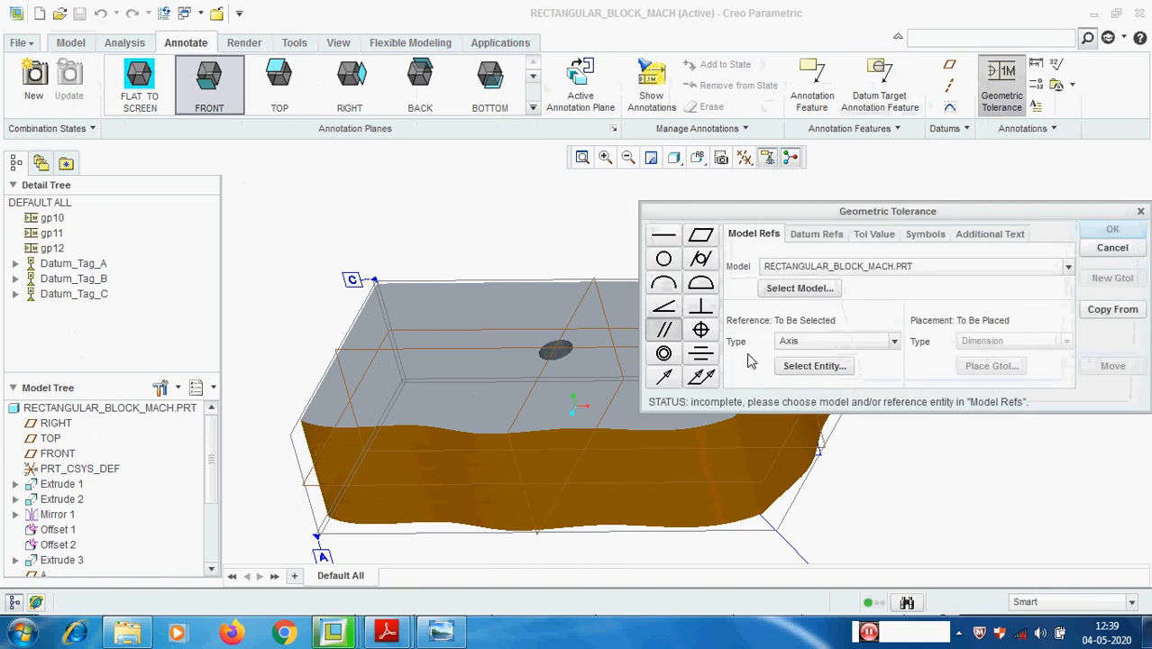
{"action": "left_click", "coordinate": [702, 329]}
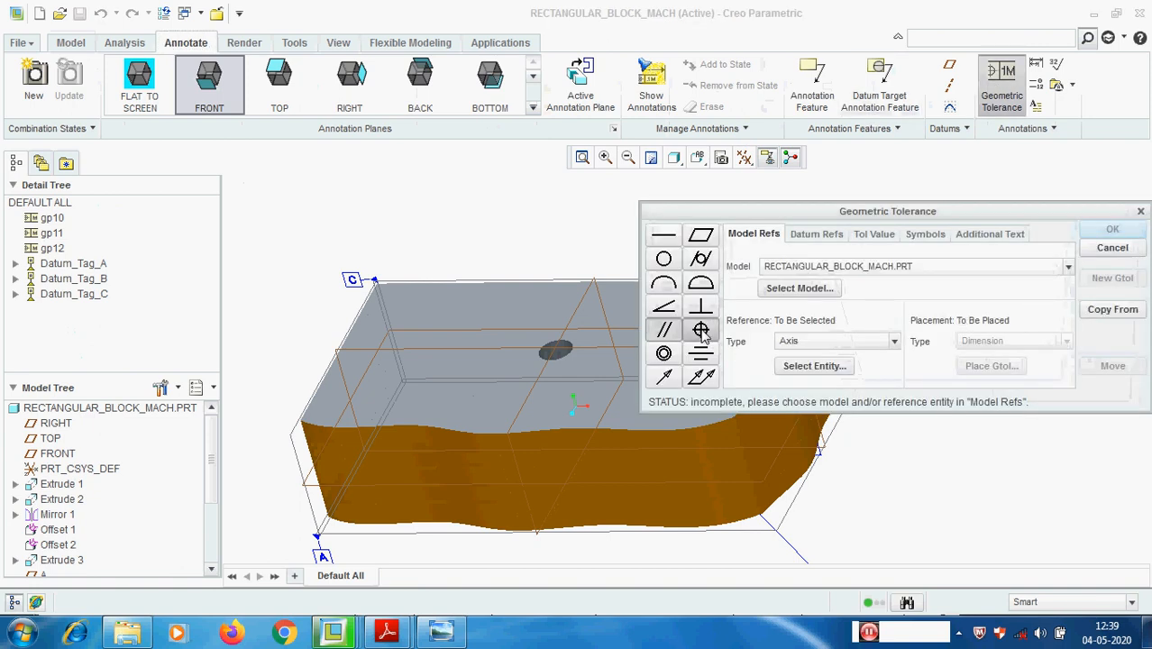
{"action": "scroll", "coordinate": [415, 252], "scroll_direction": "down", "scroll_amount": 3}
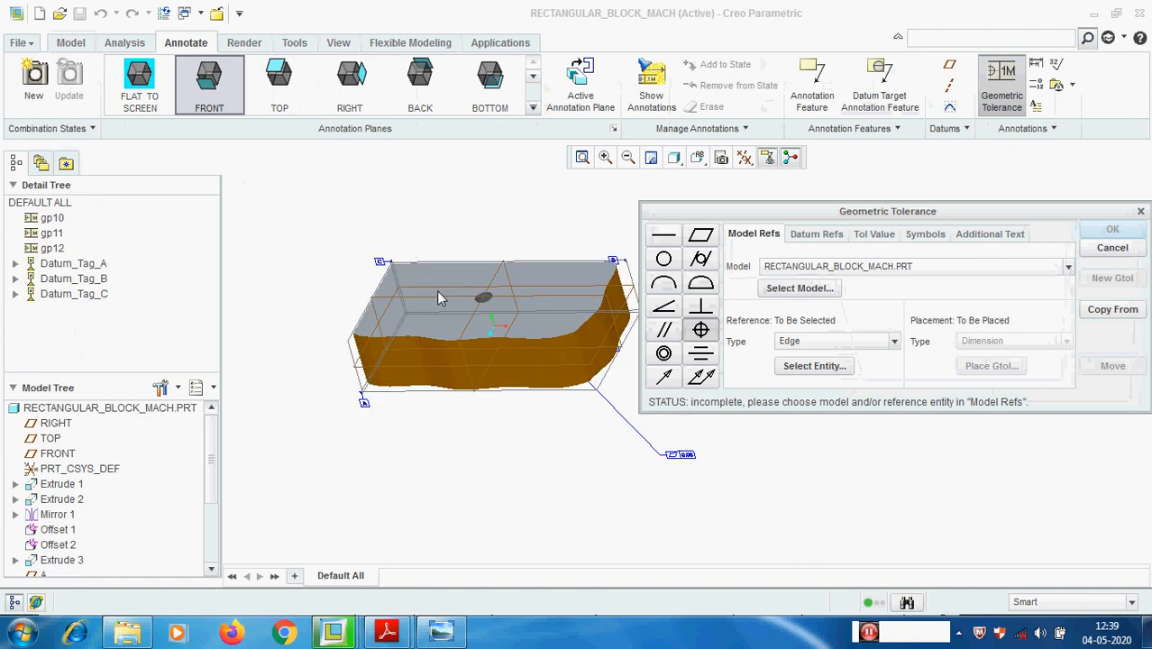
{"action": "left_click", "coordinate": [894, 341]}
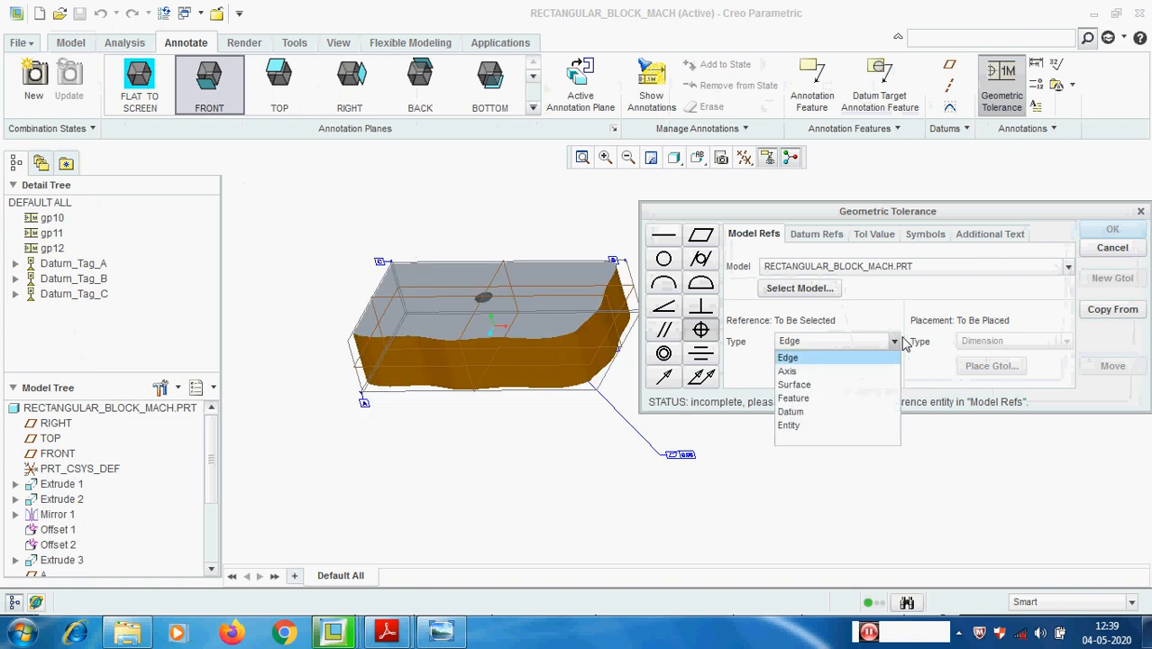
{"action": "left_click", "coordinate": [793, 381]}
{"action": "scroll", "coordinate": [491, 301], "scroll_direction": "up", "scroll_amount": 3}
{"action": "scroll", "coordinate": [514, 316], "scroll_direction": "up", "scroll_amount": 5}
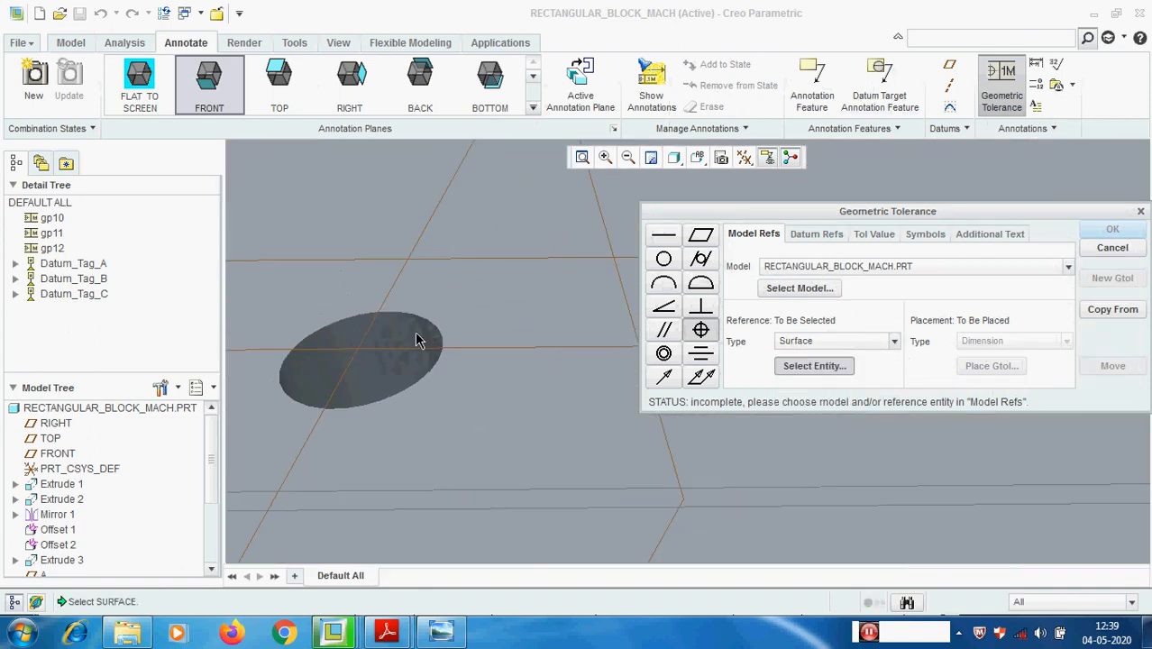
{"action": "left_click", "coordinate": [403, 358]}
{"action": "scroll", "coordinate": [352, 380], "scroll_direction": "down", "scroll_amount": 3}
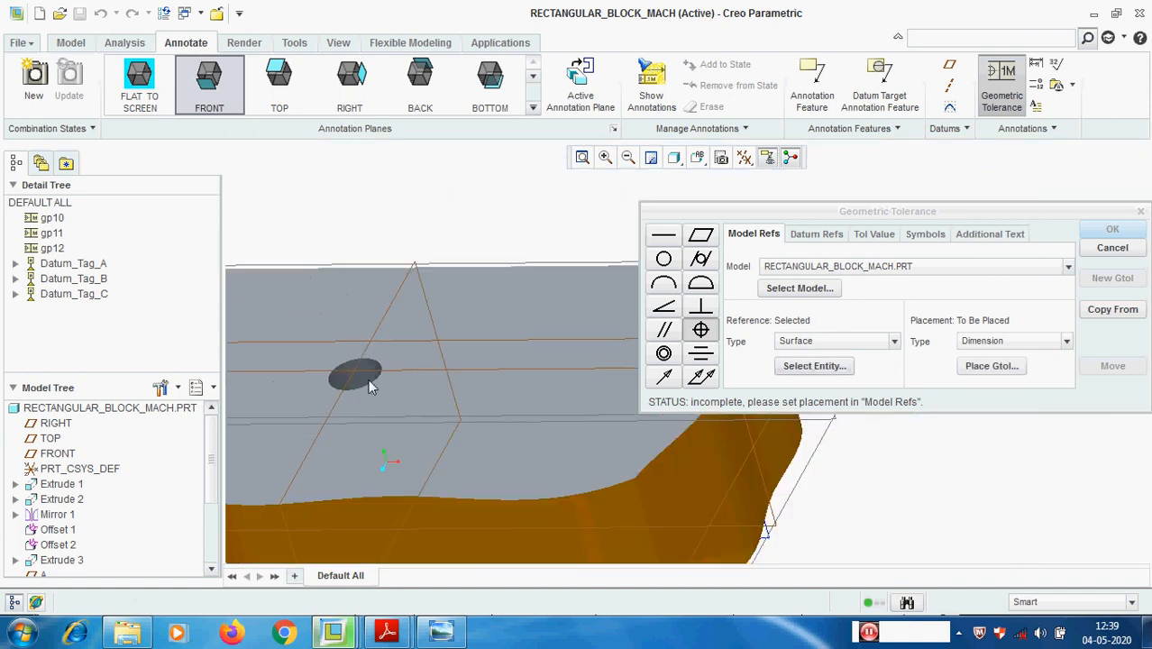
- Keep A as the position tolerance's primary datum, and set B as the secondary and C as the tertiary datum
{"action": "left_click", "coordinate": [816, 235]}
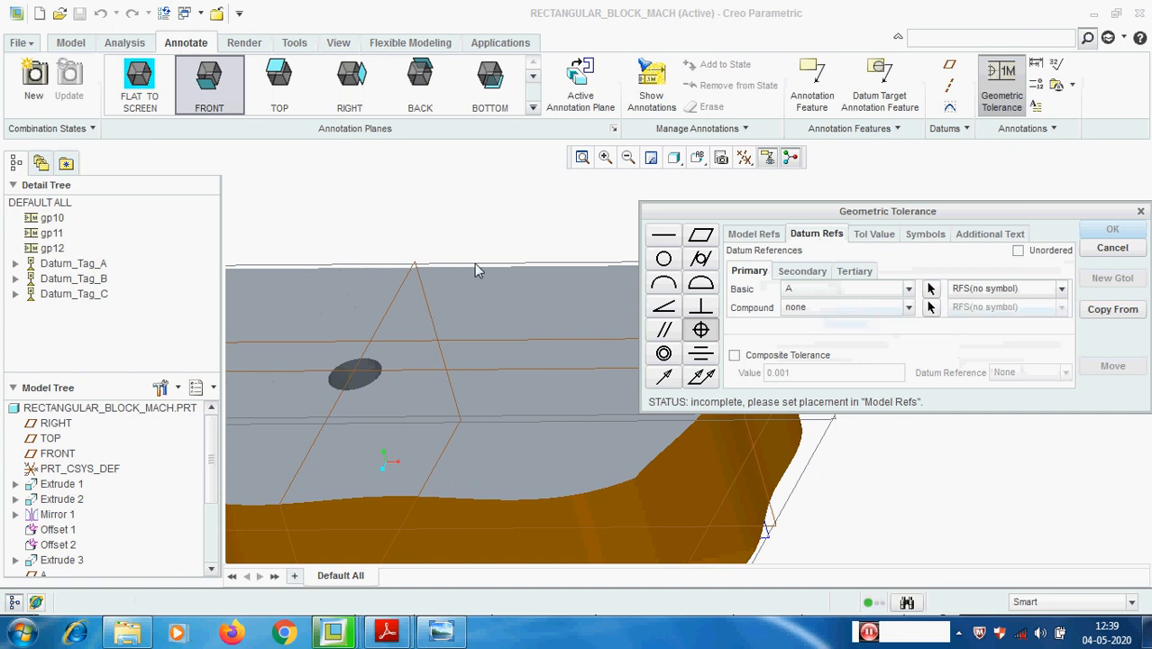
{"action": "scroll", "coordinate": [453, 285], "scroll_direction": "down", "scroll_amount": 3}
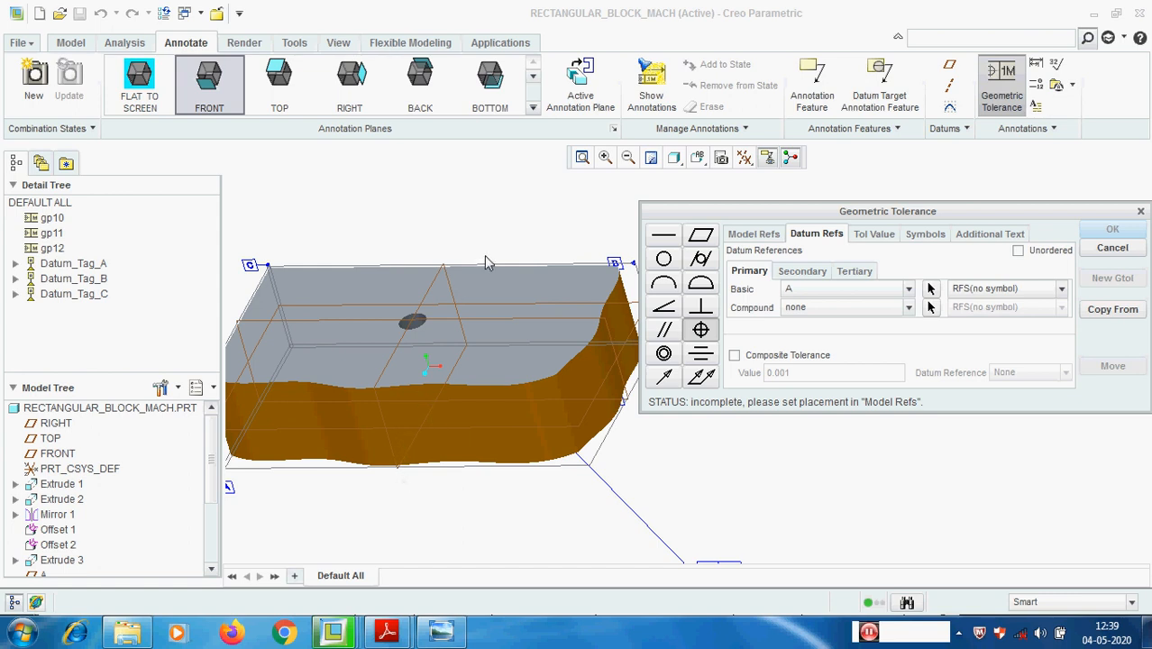
{"action": "left_click", "coordinate": [806, 276]}
{"action": "left_click", "coordinate": [909, 289]}
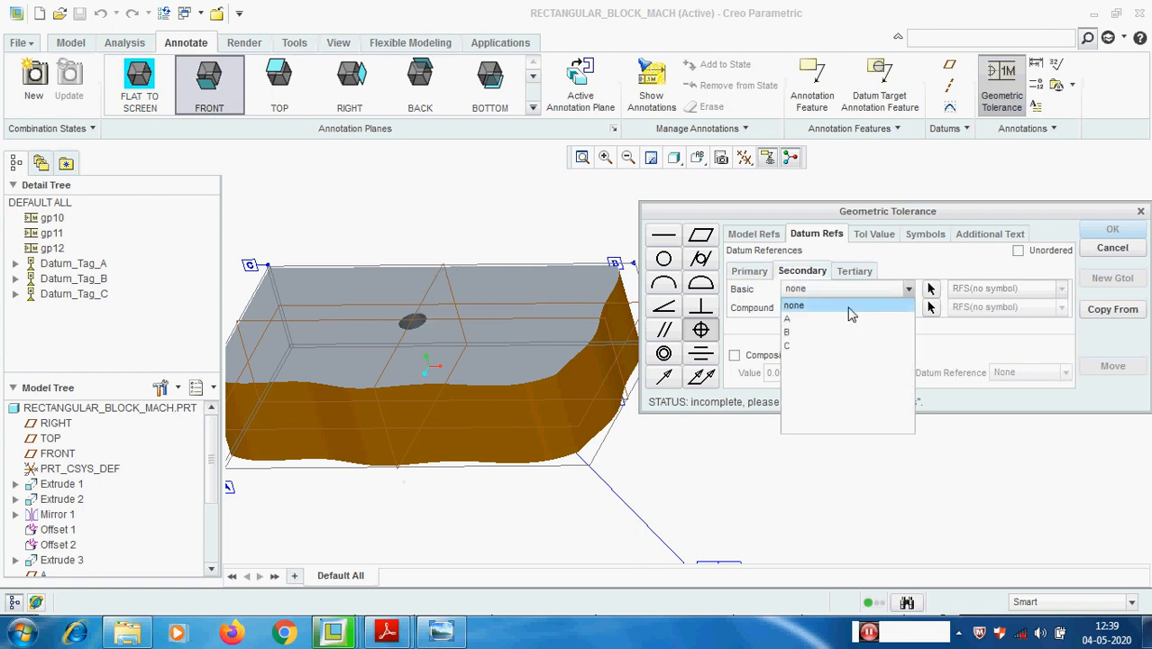
{"action": "left_click", "coordinate": [788, 333]}
{"action": "left_click", "coordinate": [852, 273]}
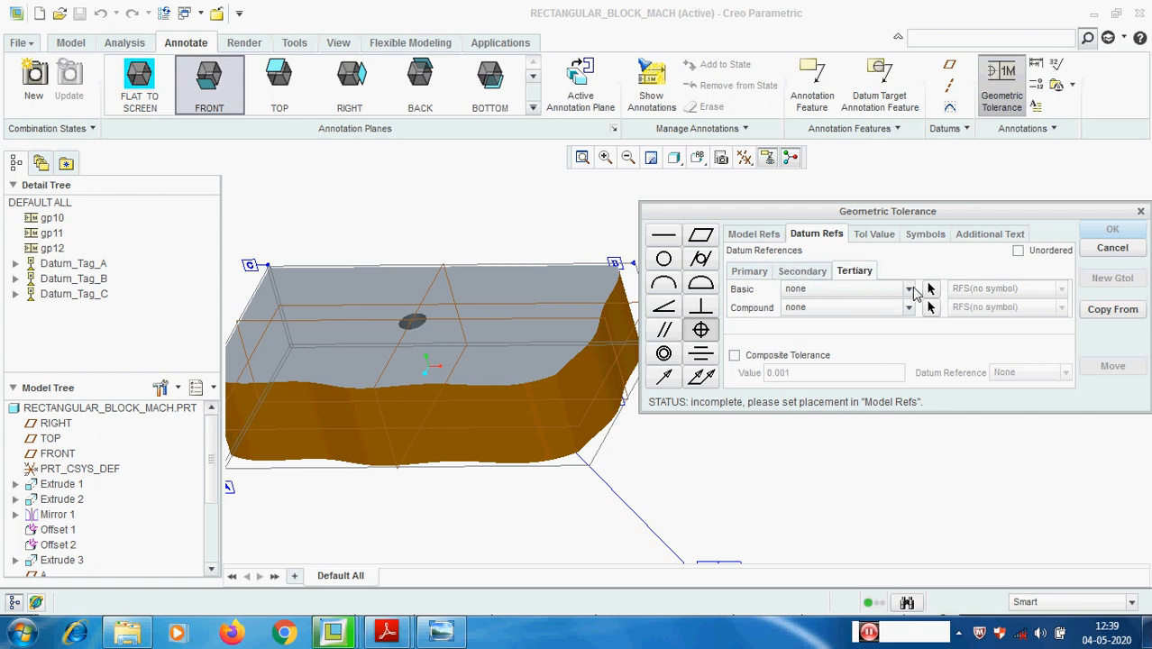
{"action": "left_click", "coordinate": [911, 290]}
{"action": "left_click", "coordinate": [793, 346]}
{"action": "left_click", "coordinate": [749, 272]}
- Check the position tolerance's overall value, material condition and diameter symbol setting
{"action": "left_click", "coordinate": [873, 234]}
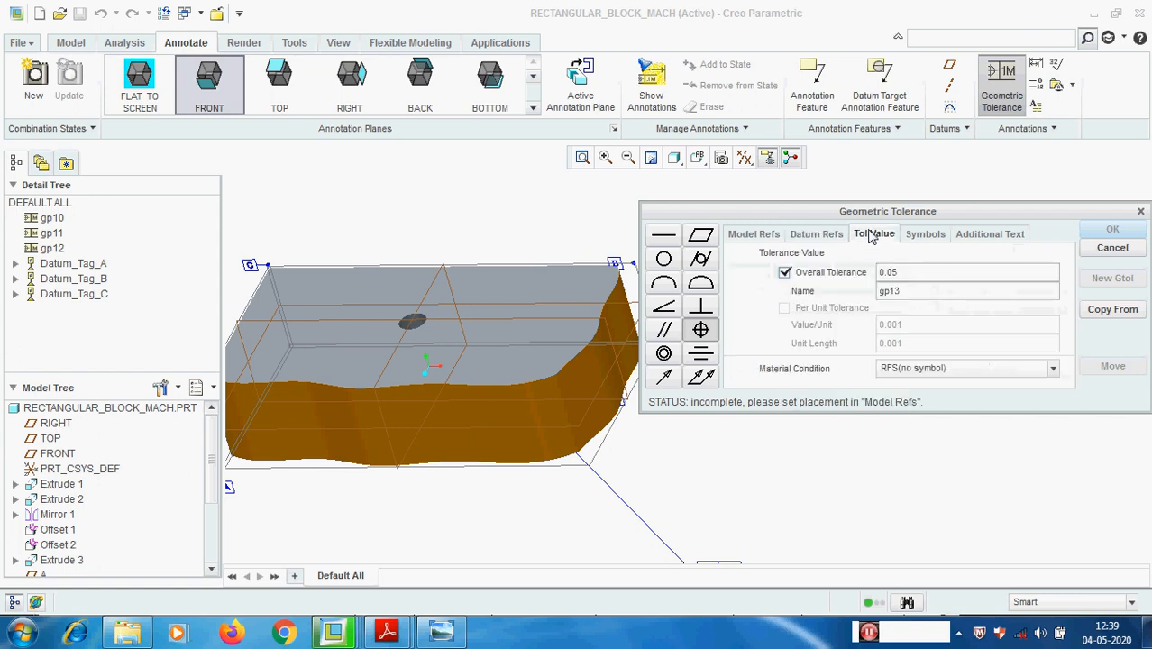
{"action": "left_click", "coordinate": [928, 235]}
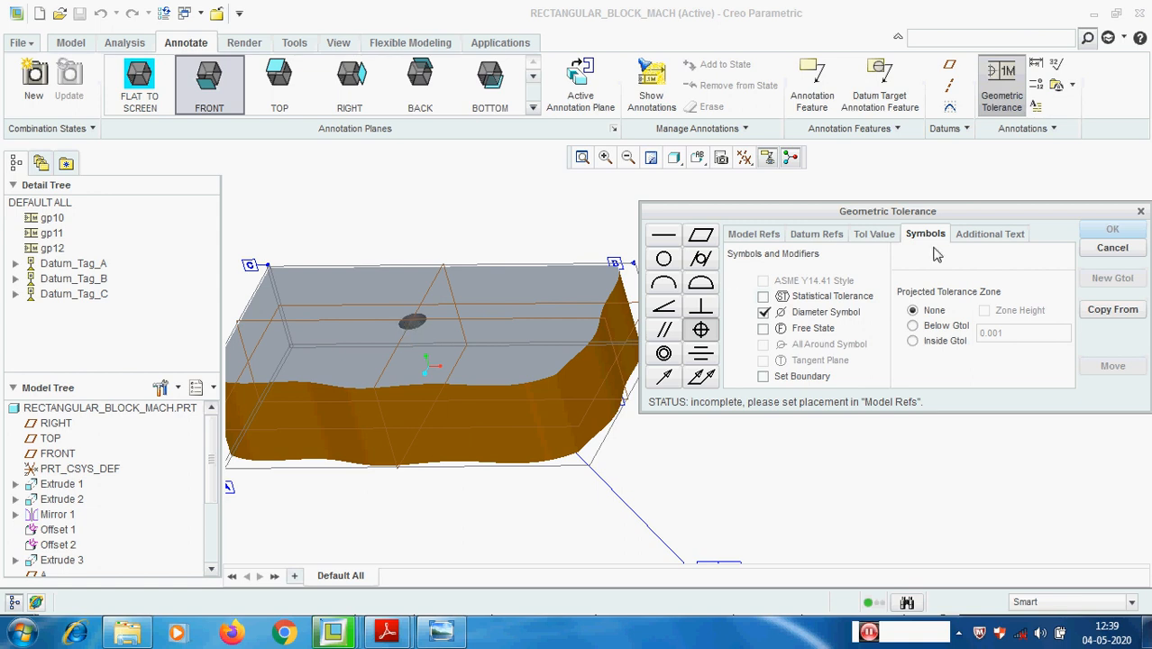
{"action": "left_click", "coordinate": [872, 234]}
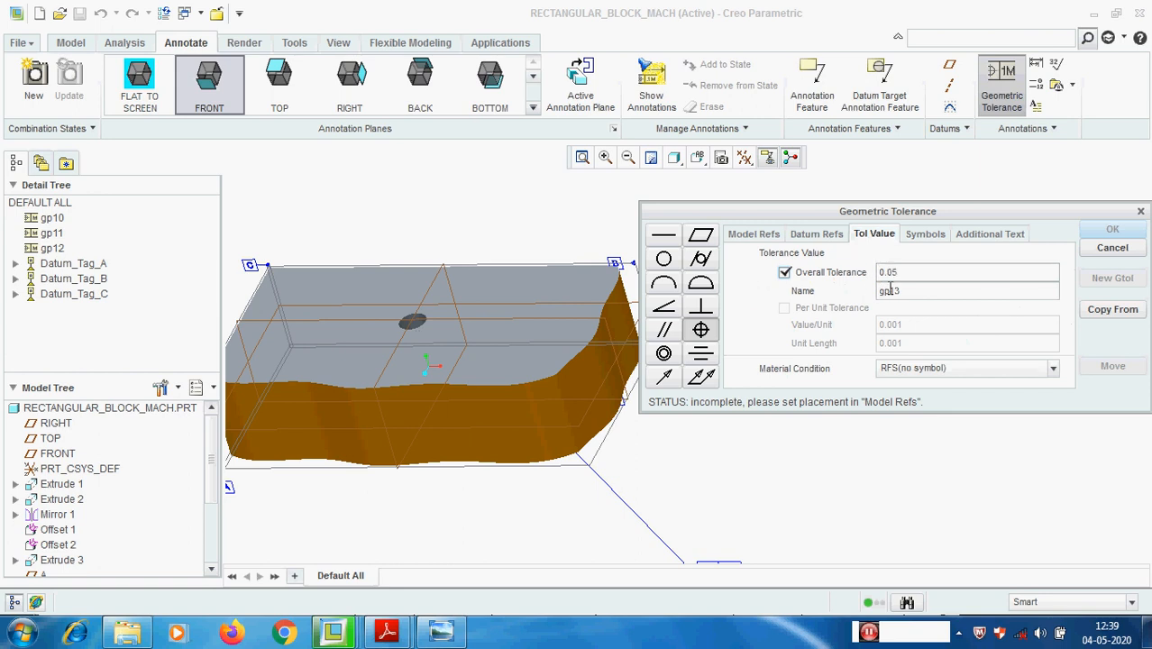
{"action": "left_click", "coordinate": [926, 235]}
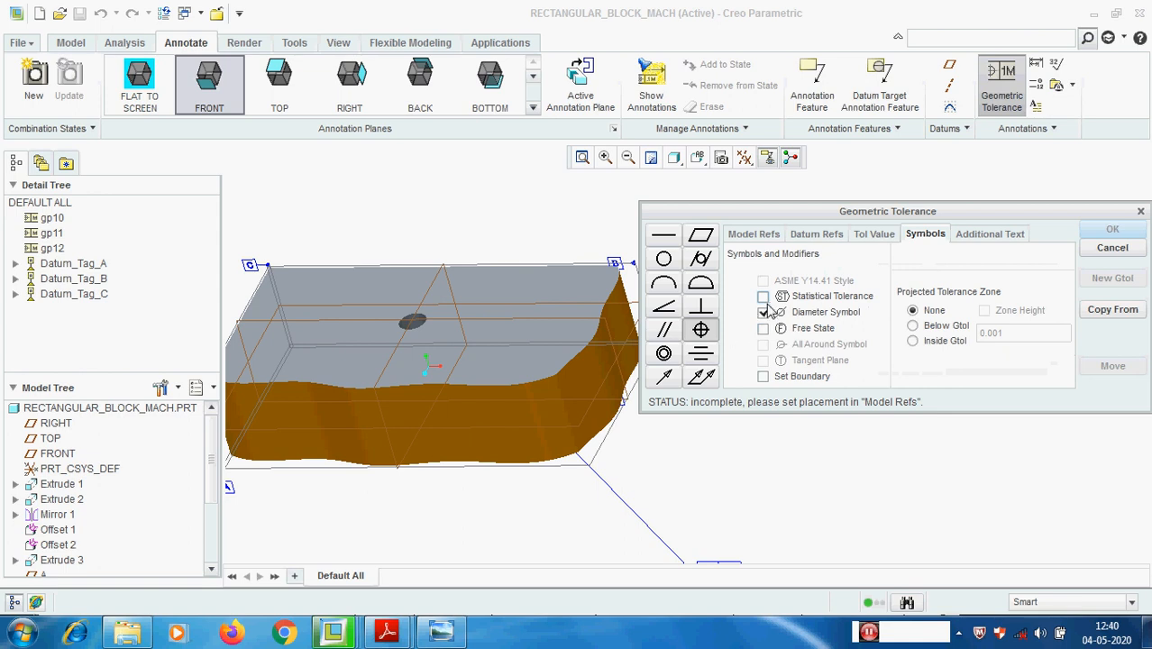
- Choose Dimension as the position tolerance's placement type and start placing the tolerance
{"action": "left_click", "coordinate": [754, 236]}
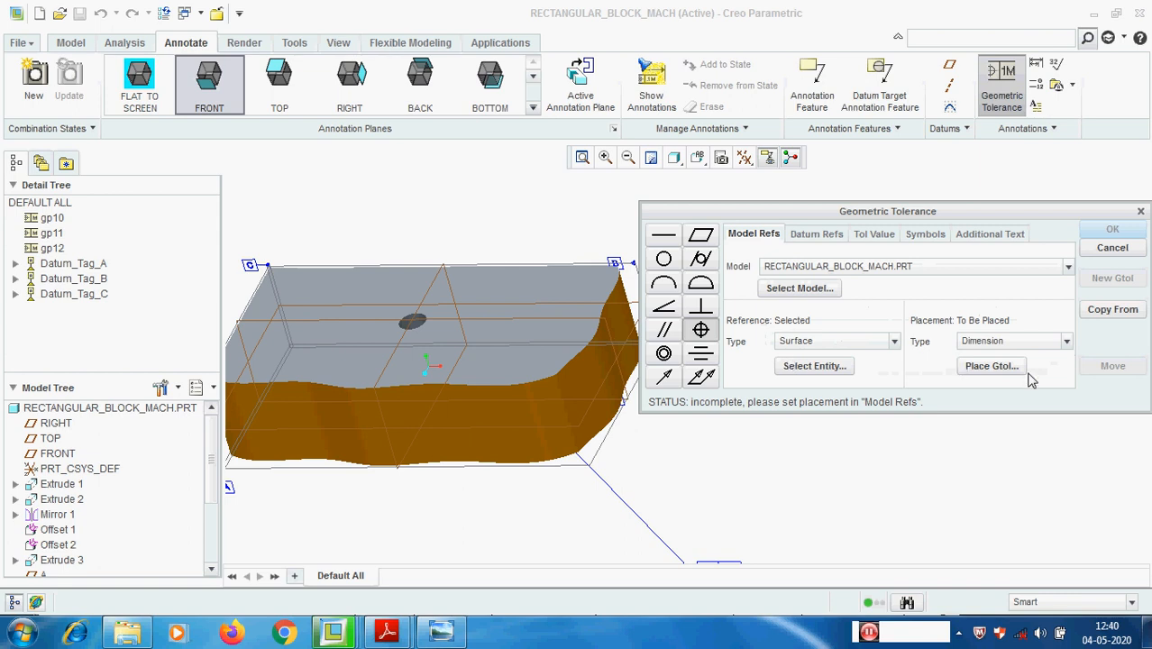
{"action": "left_click", "coordinate": [1067, 343]}
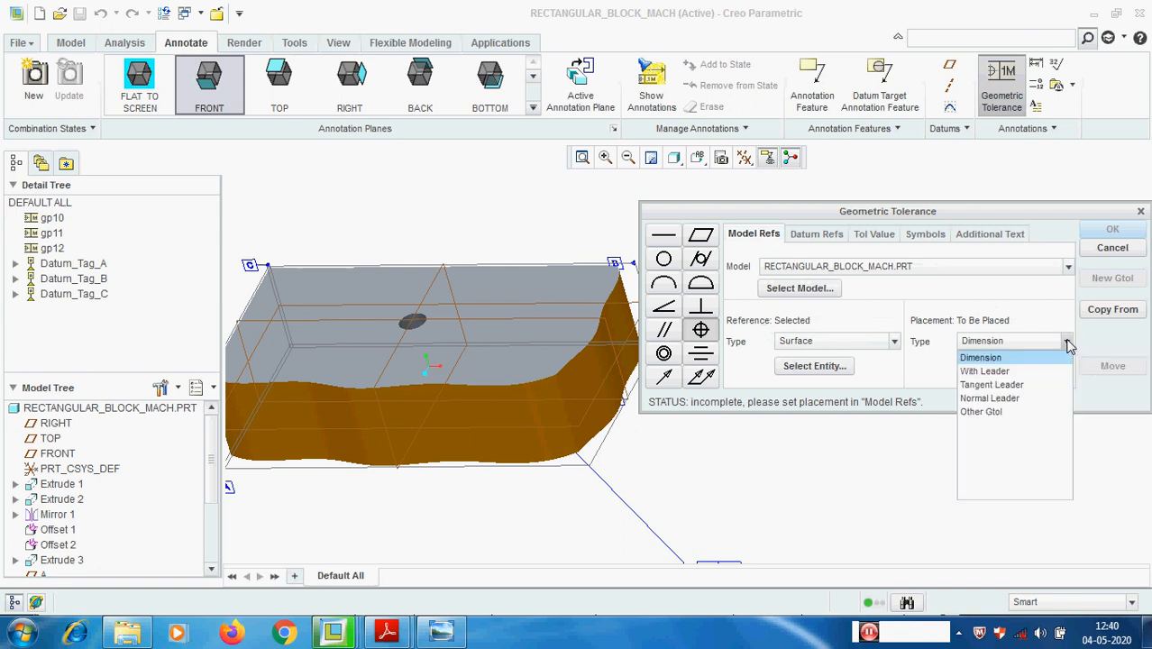
{"action": "left_click", "coordinate": [1003, 358]}
{"action": "left_click", "coordinate": [991, 365]}
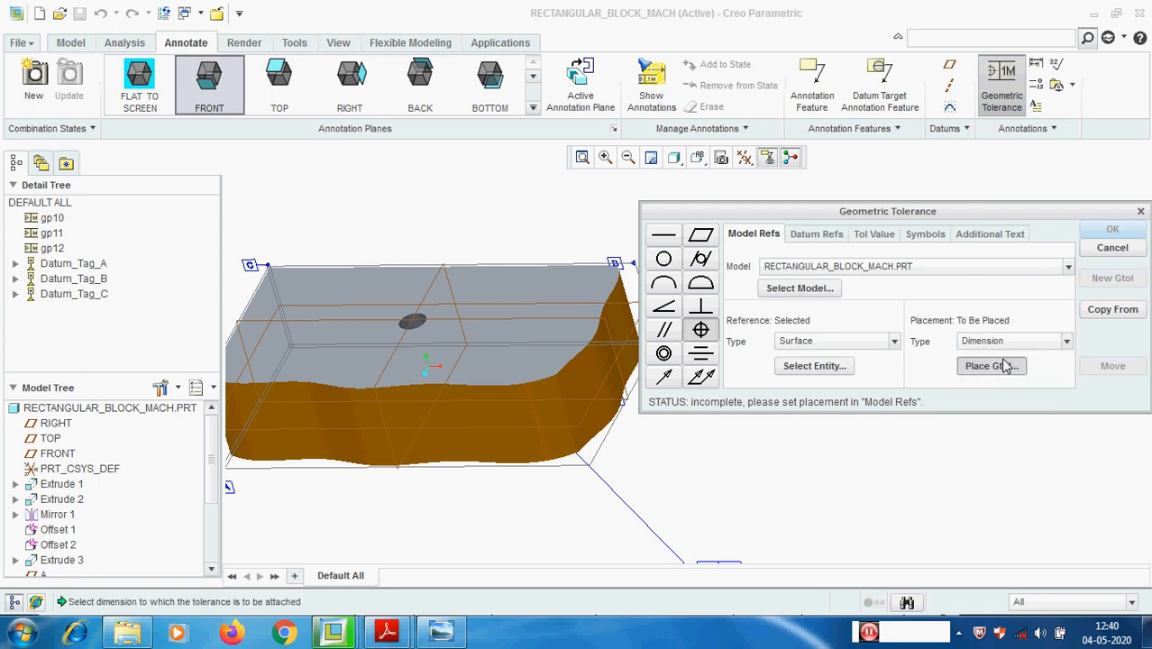
- Attach the position tolerance to the hole's Ø15 dimension and make the feature's external dimensions basic
{"action": "scroll", "coordinate": [427, 329], "scroll_direction": "down", "scroll_amount": 5}
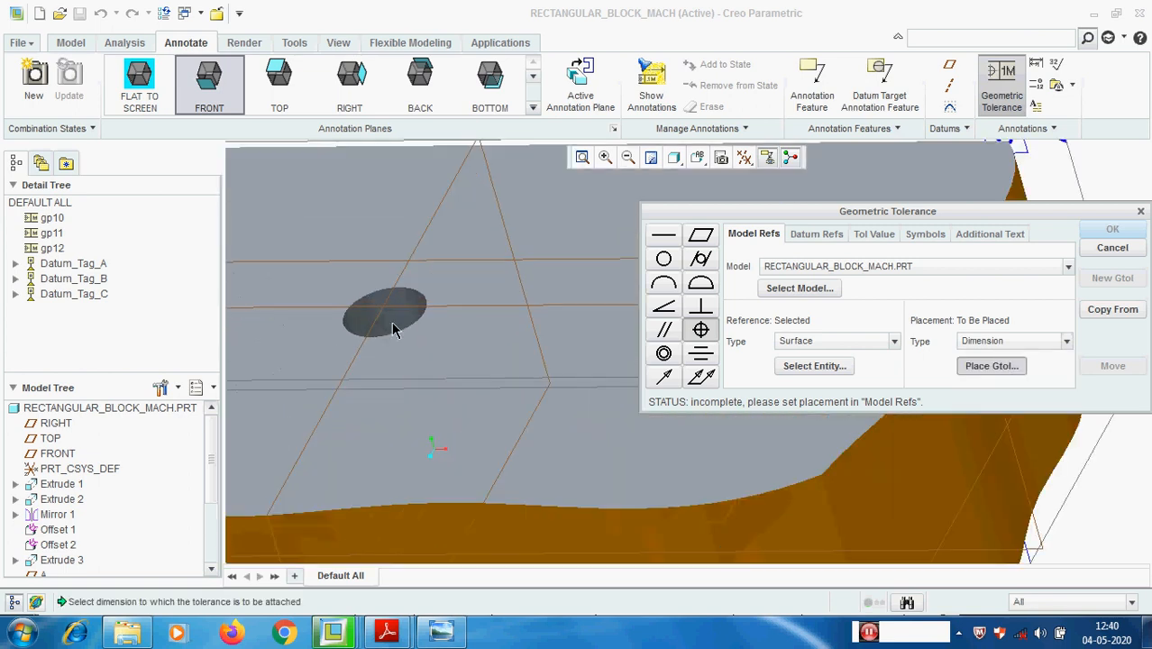
{"action": "scroll", "coordinate": [388, 311], "scroll_direction": "up", "scroll_amount": 4}
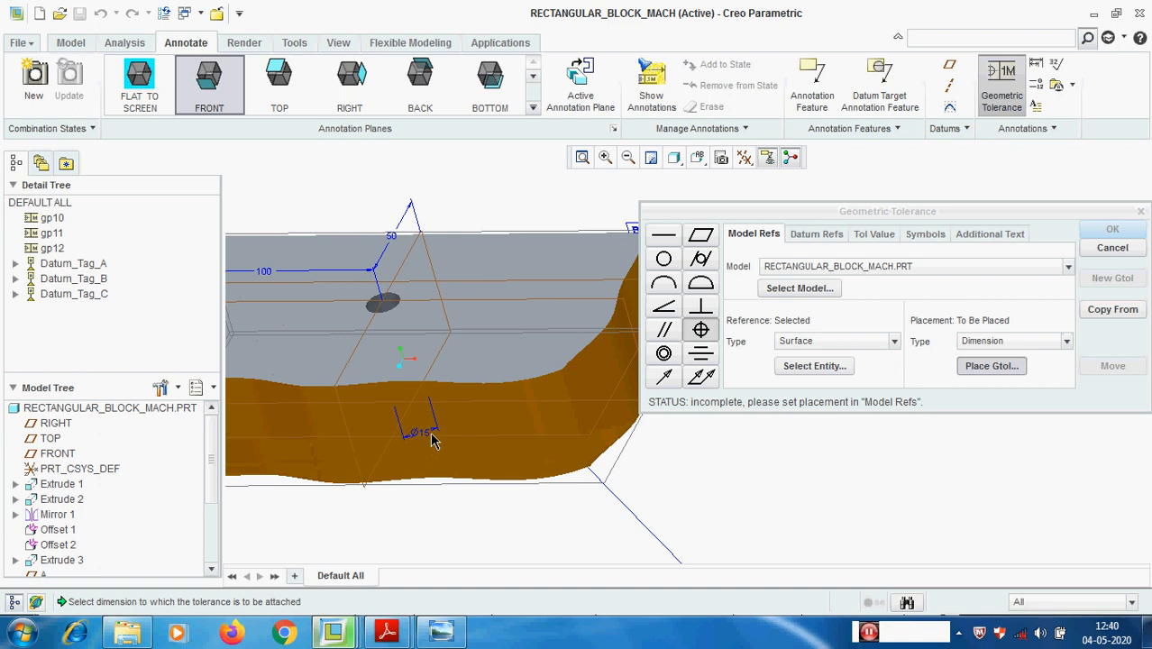
{"action": "left_click", "coordinate": [429, 440]}
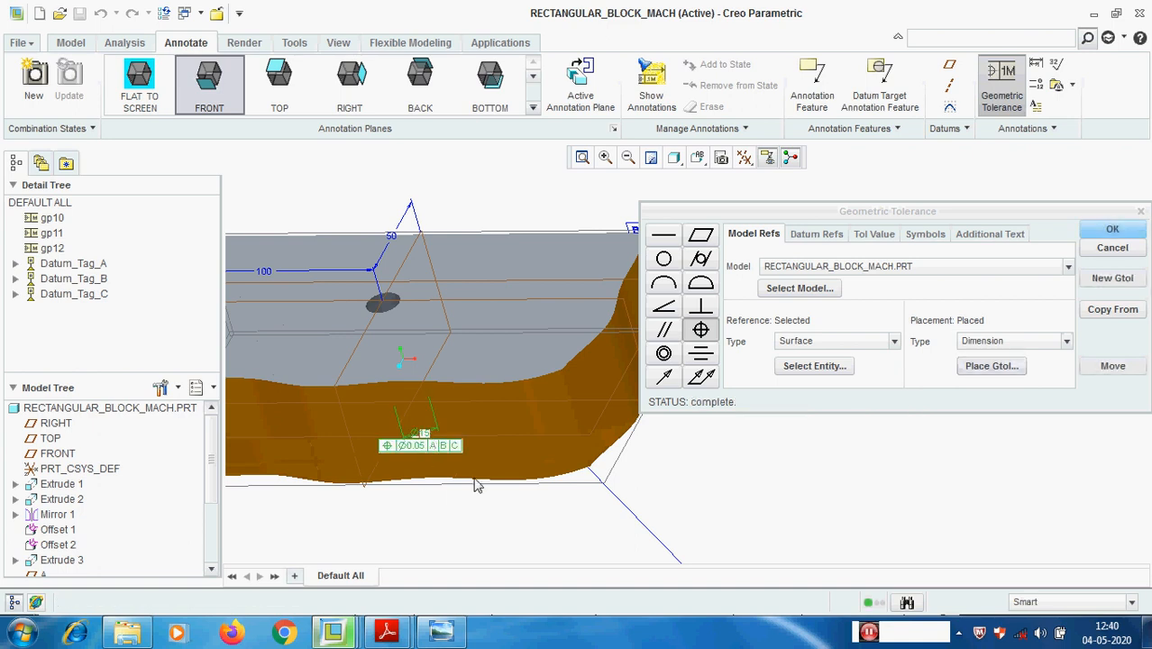
{"action": "left_click", "coordinate": [1098, 233]}
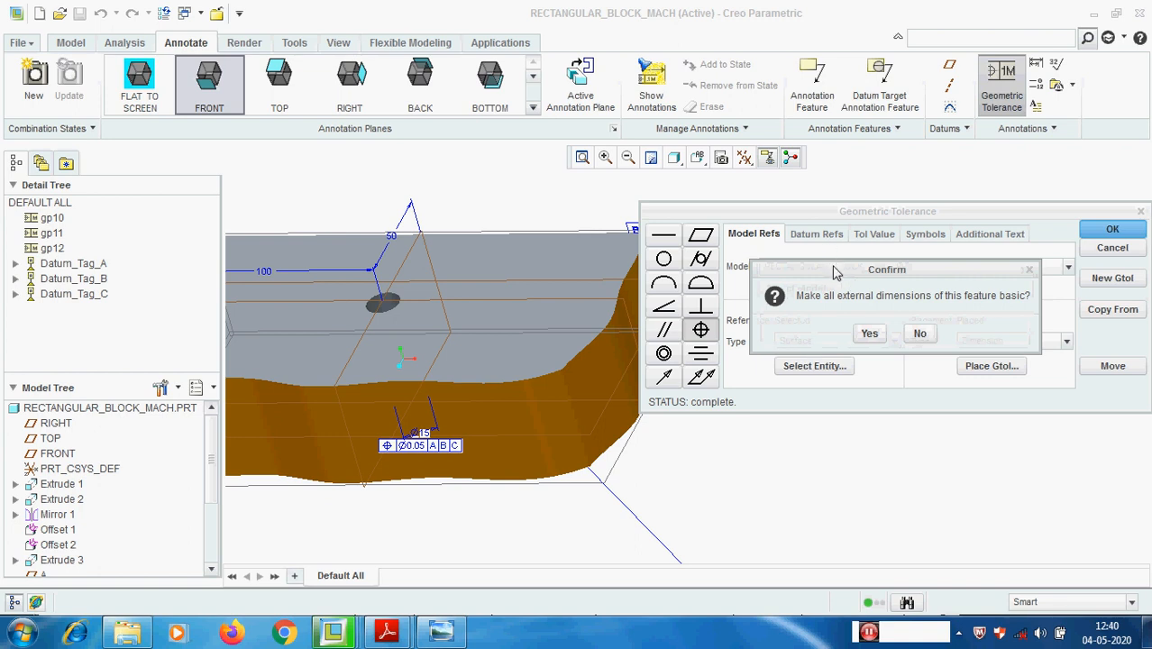
{"action": "left_click_drag", "start_coordinate": [836, 270], "coordinate": [932, 199]}
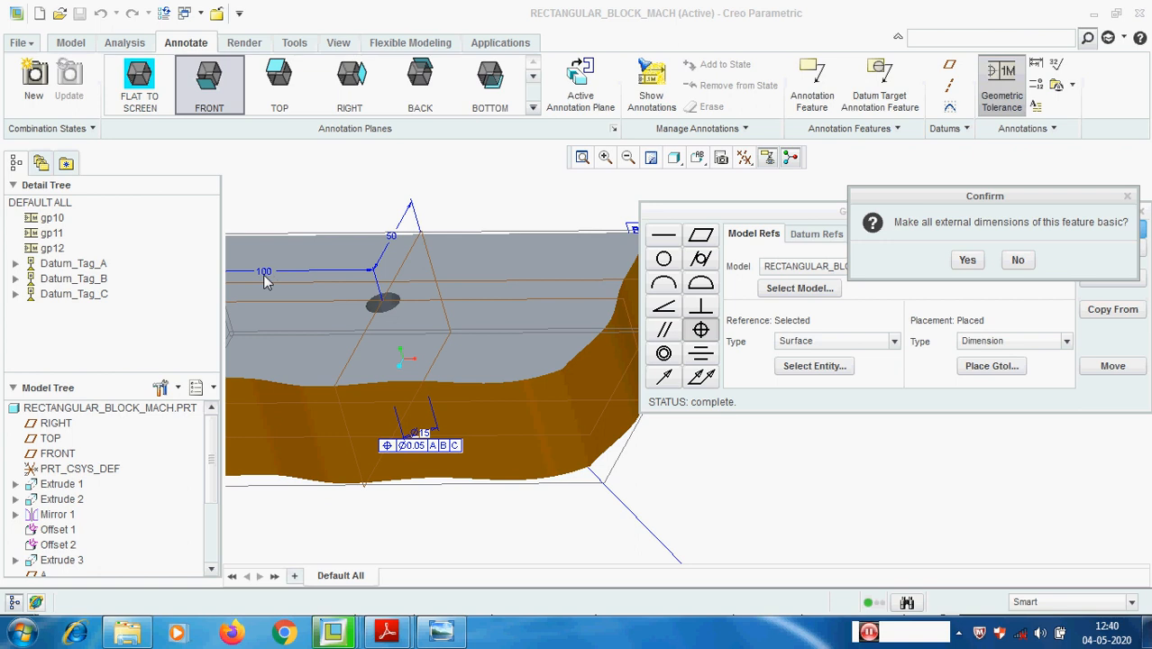
{"action": "left_click", "coordinate": [967, 262]}
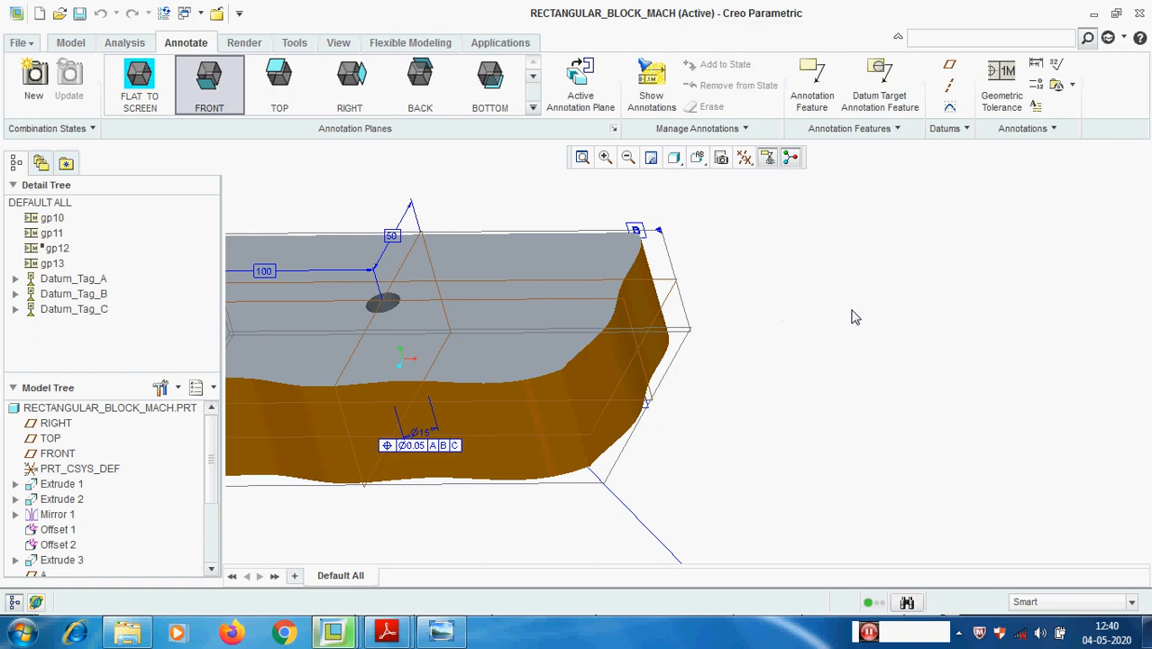
- Repaint the view to clear the hole's temporarily displayed dimensions
{"action": "left_click", "coordinate": [424, 433]}
{"action": "left_click", "coordinate": [966, 421]}
{"action": "scroll", "coordinate": [759, 370], "scroll_direction": "up", "scroll_amount": 2}
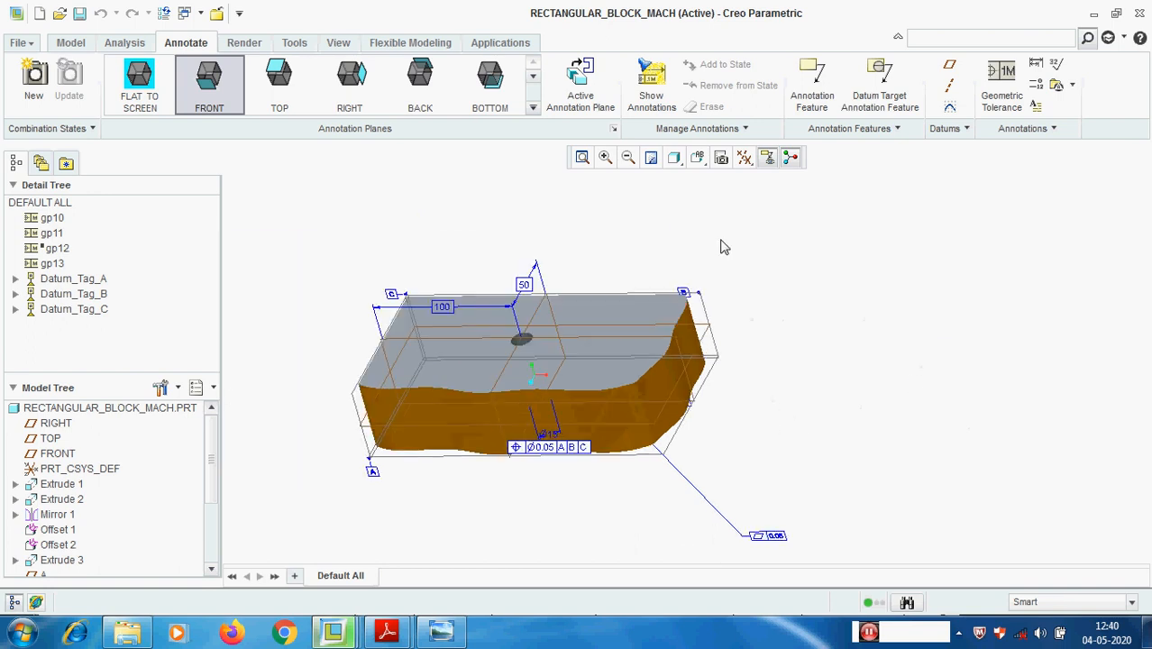
{"action": "left_click", "coordinate": [651, 158]}
{"action": "scroll", "coordinate": [603, 367], "scroll_direction": "down", "scroll_amount": 2}
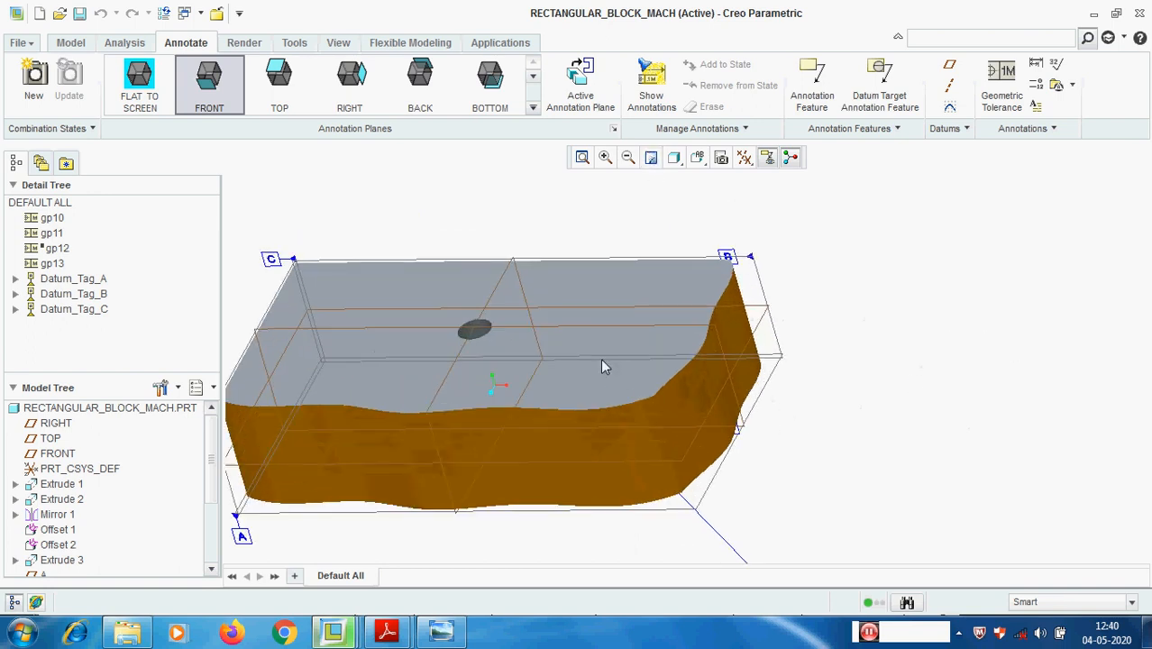
{"action": "left_click", "coordinate": [70, 43]}
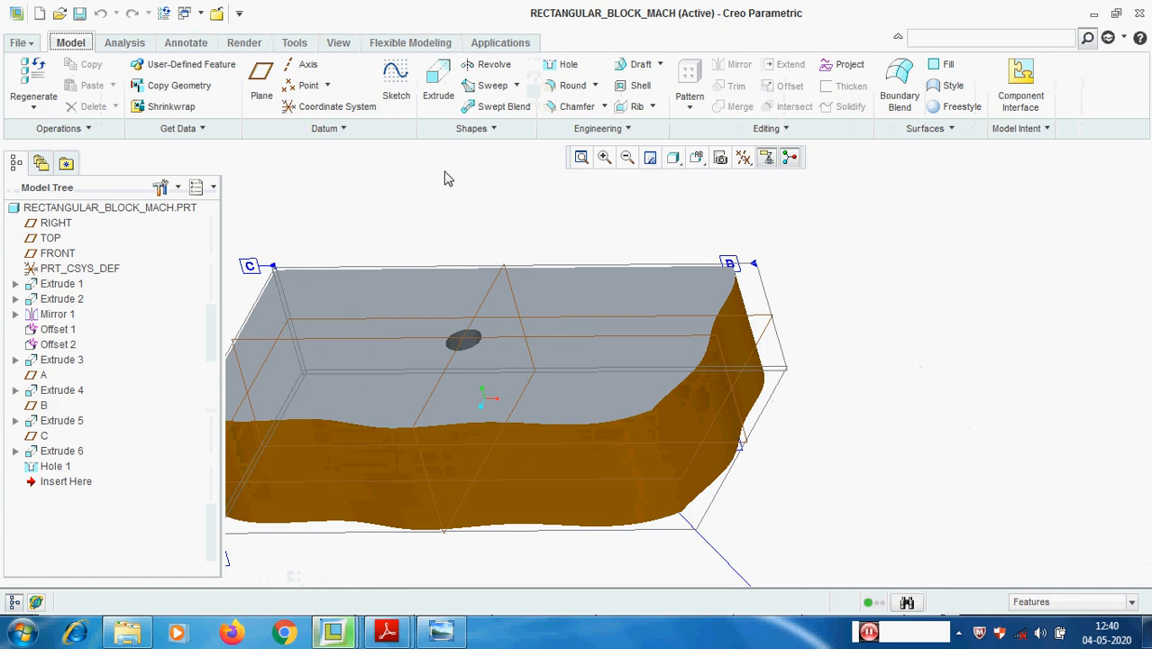
{"action": "left_click", "coordinate": [563, 65]}
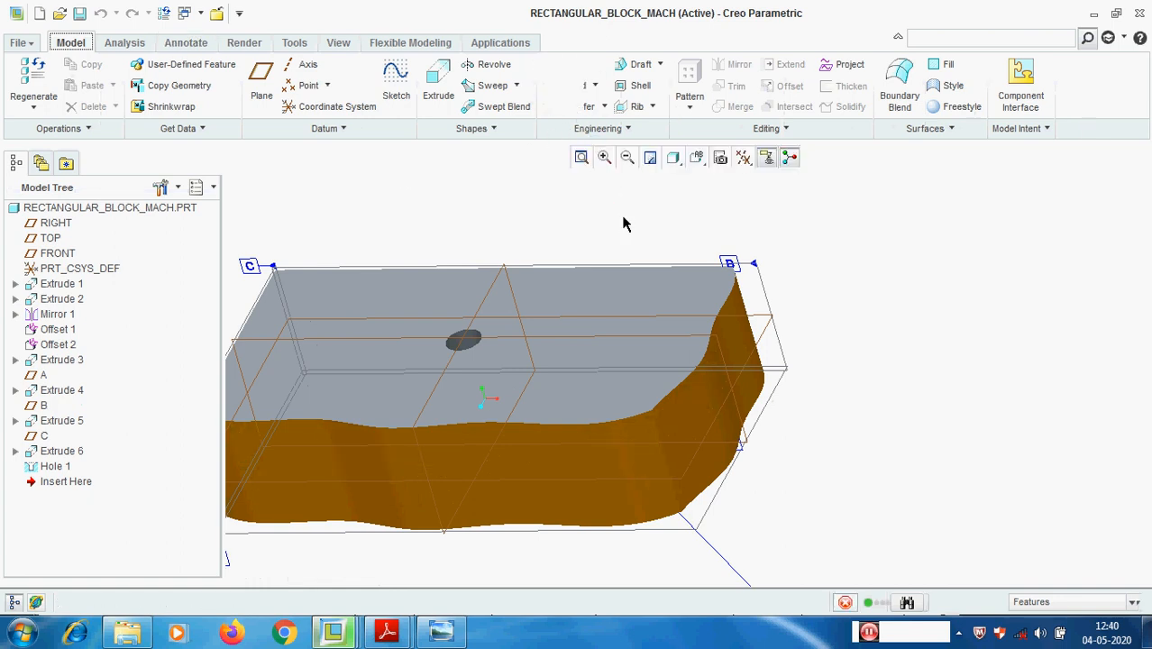
{"action": "left_click", "coordinate": [319, 85]}
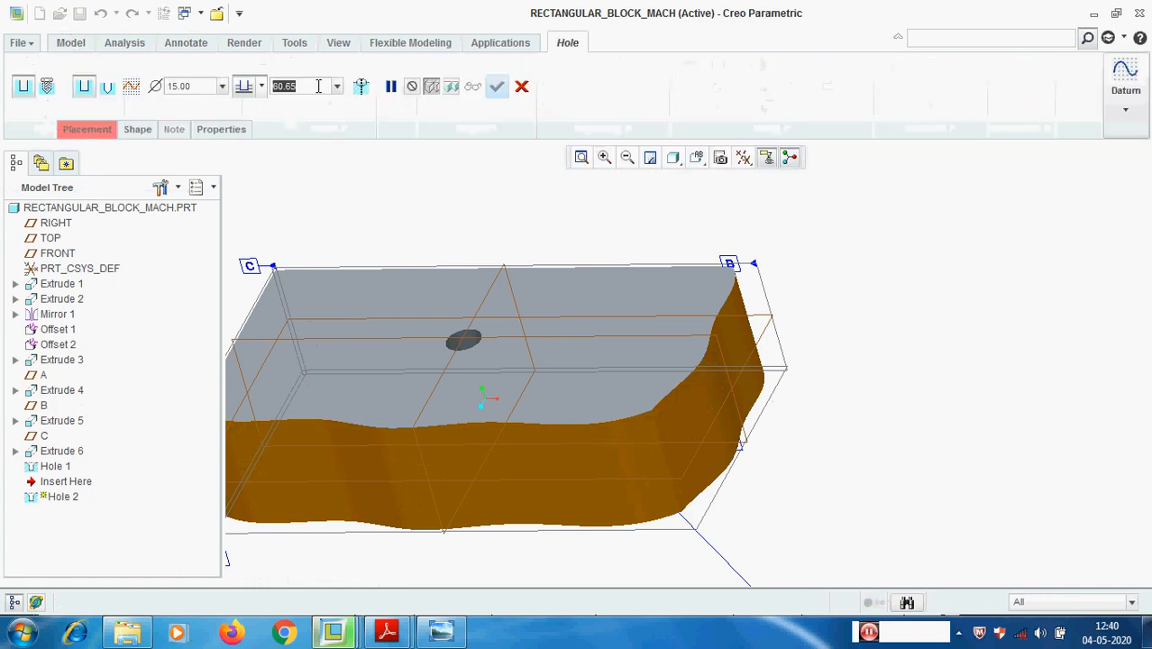
{"action": "type", "text": "2"}
{"action": "key", "text": "Return"}
{"action": "left_click", "coordinate": [84, 130]}
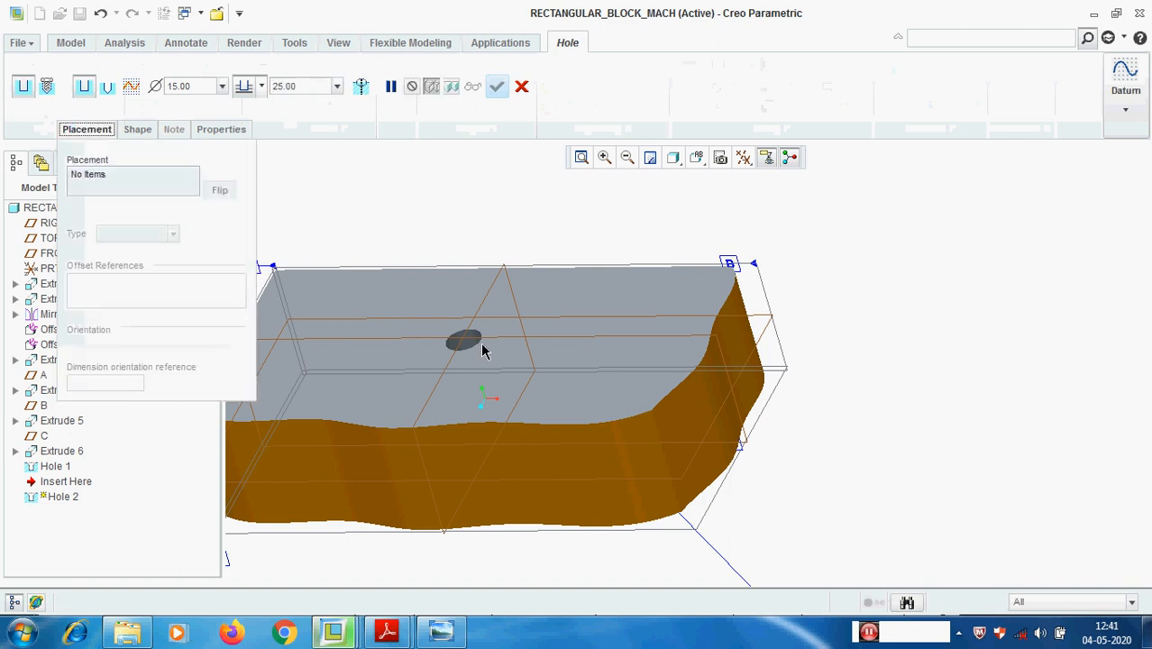
- Turn on the display of datum axes
{"action": "scroll", "coordinate": [482, 349], "scroll_direction": "down", "scroll_amount": 2}
{"action": "left_click", "coordinate": [743, 159]}
{"action": "left_click", "coordinate": [773, 207]}
{"action": "left_click", "coordinate": [1075, 210]}
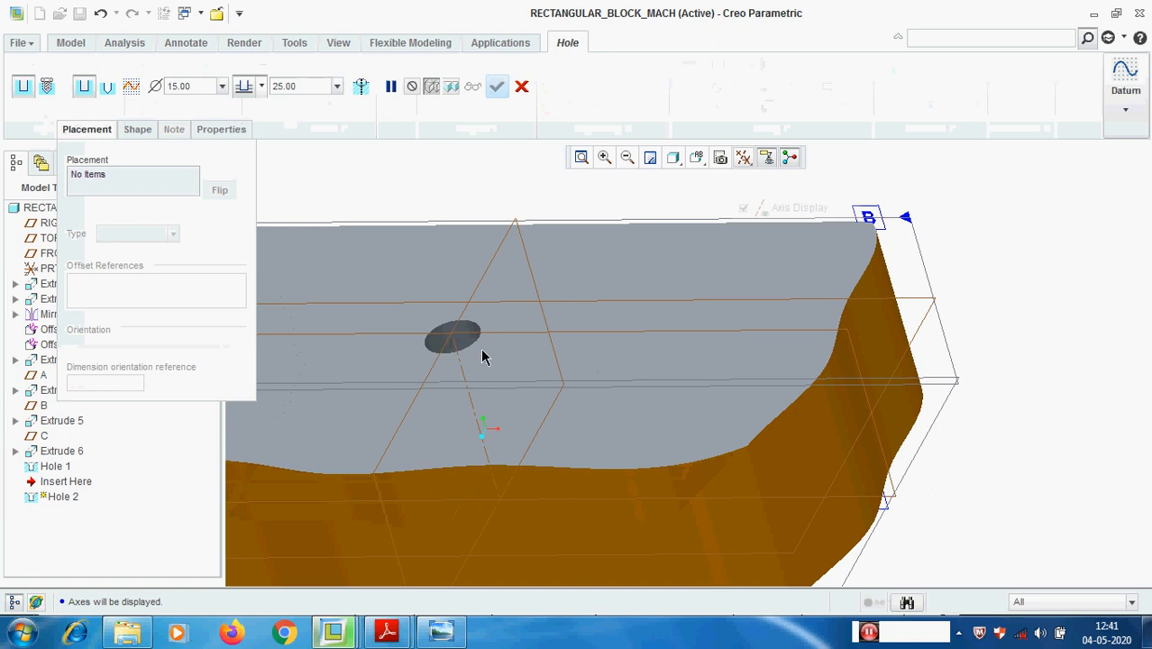
- Discard the unfinished hole feature
{"action": "scroll", "coordinate": [481, 352], "scroll_direction": "down", "scroll_amount": 2}
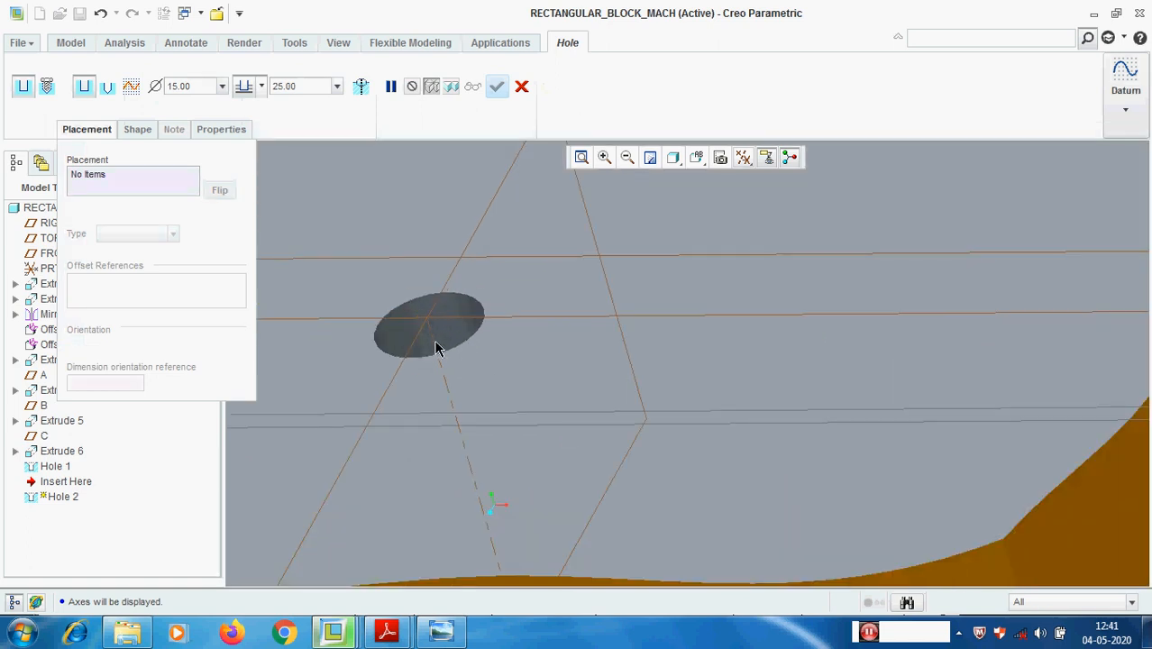
{"action": "left_click", "coordinate": [521, 86]}
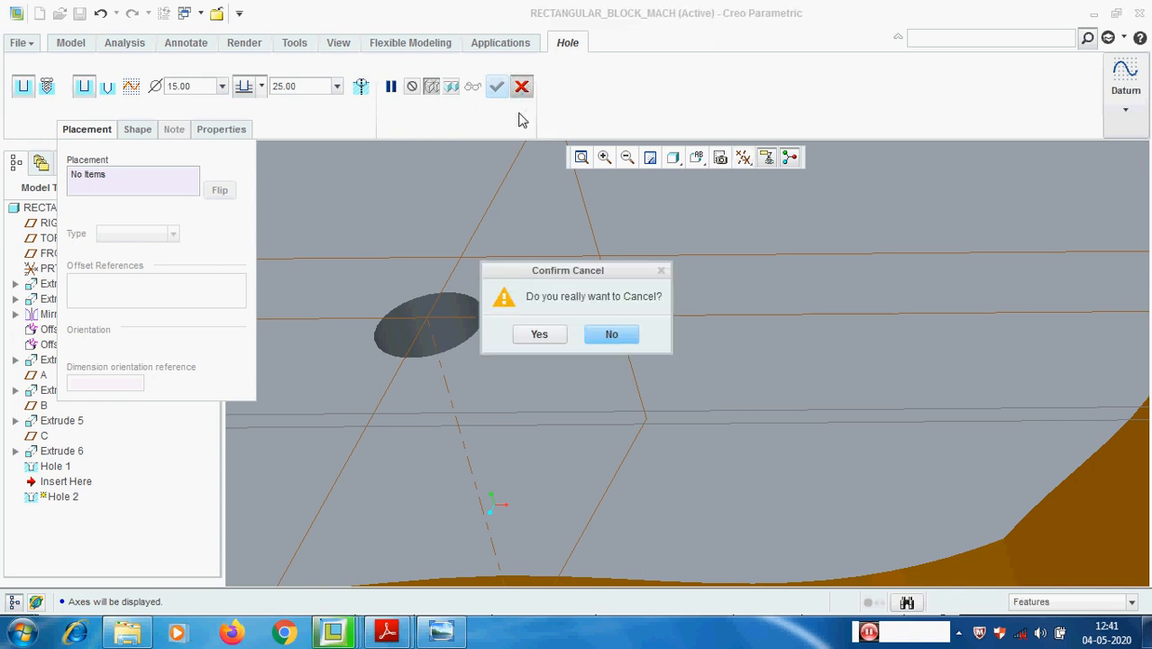
{"action": "left_click", "coordinate": [537, 335]}
{"action": "key", "text": "ctrl+d"}
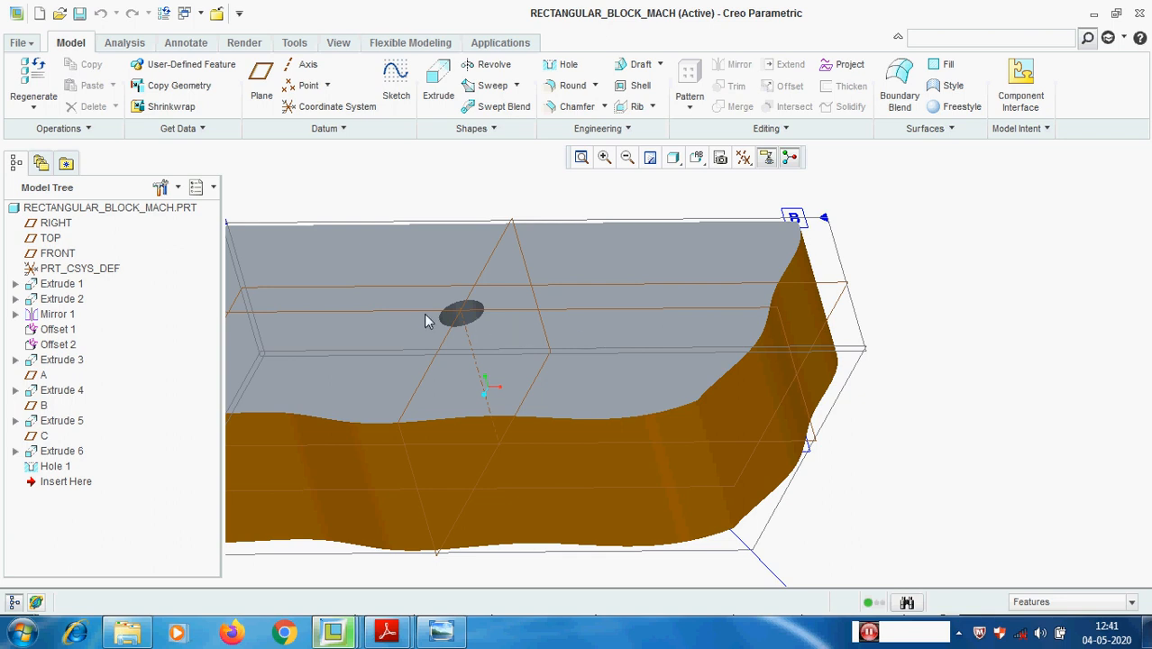
- Create a datum axis named D through the cylindrical surface of the existing hole
{"action": "scroll", "coordinate": [424, 312], "scroll_direction": "down", "scroll_amount": 2}
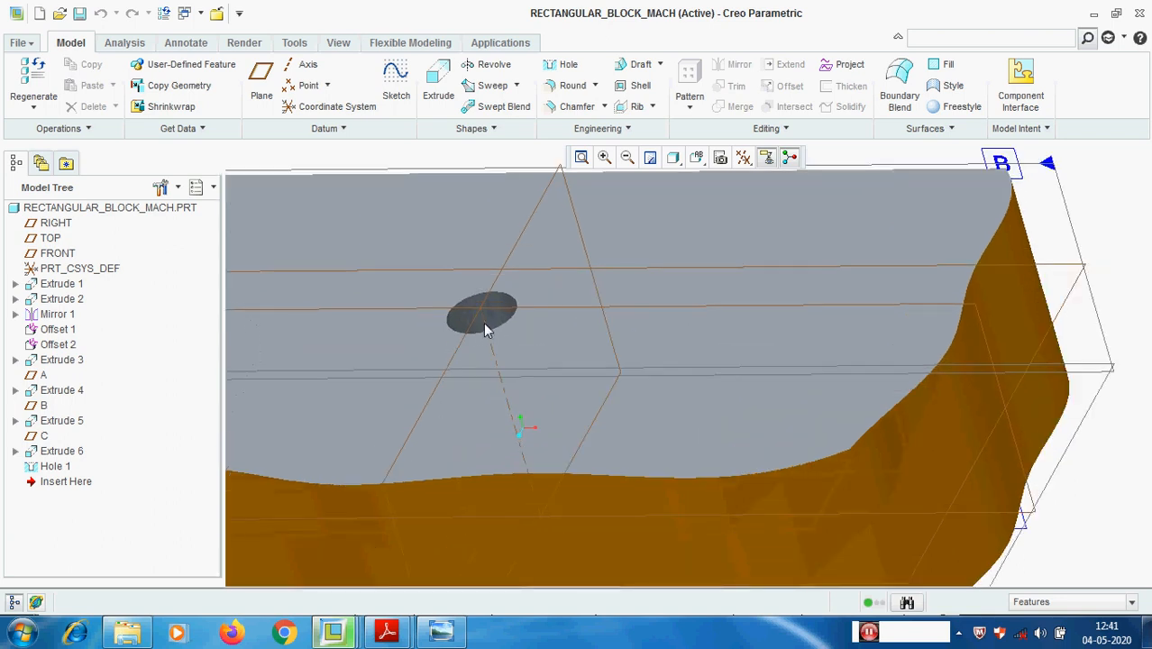
{"action": "scroll", "coordinate": [483, 321], "scroll_direction": "up", "scroll_amount": 3}
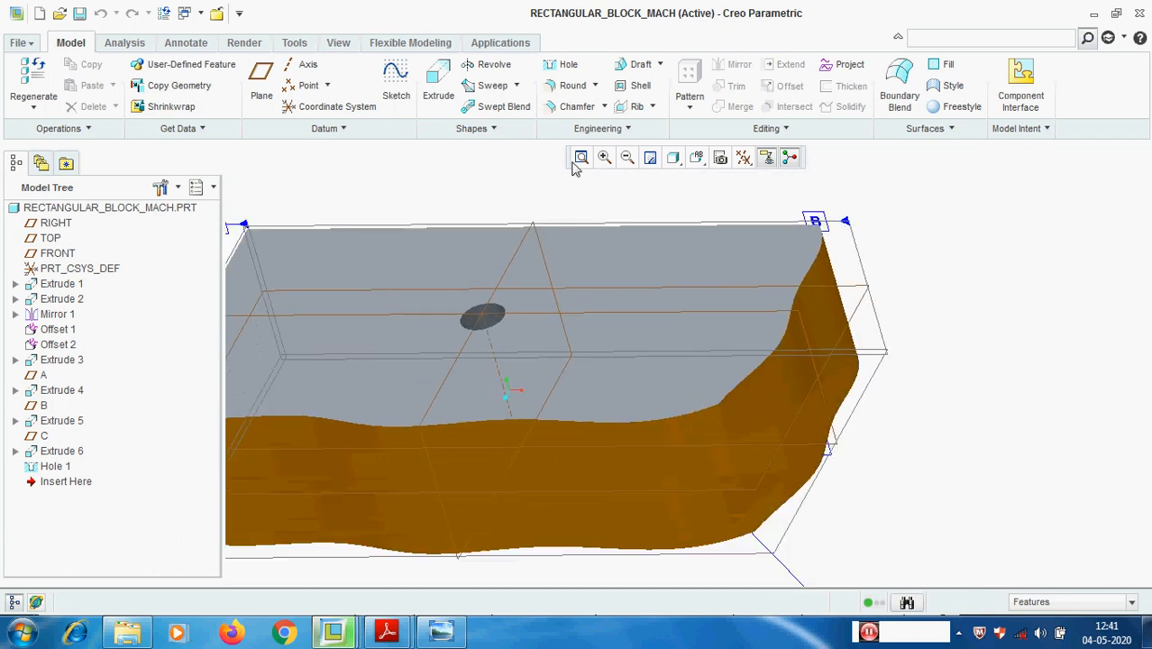
{"action": "left_click", "coordinate": [298, 71]}
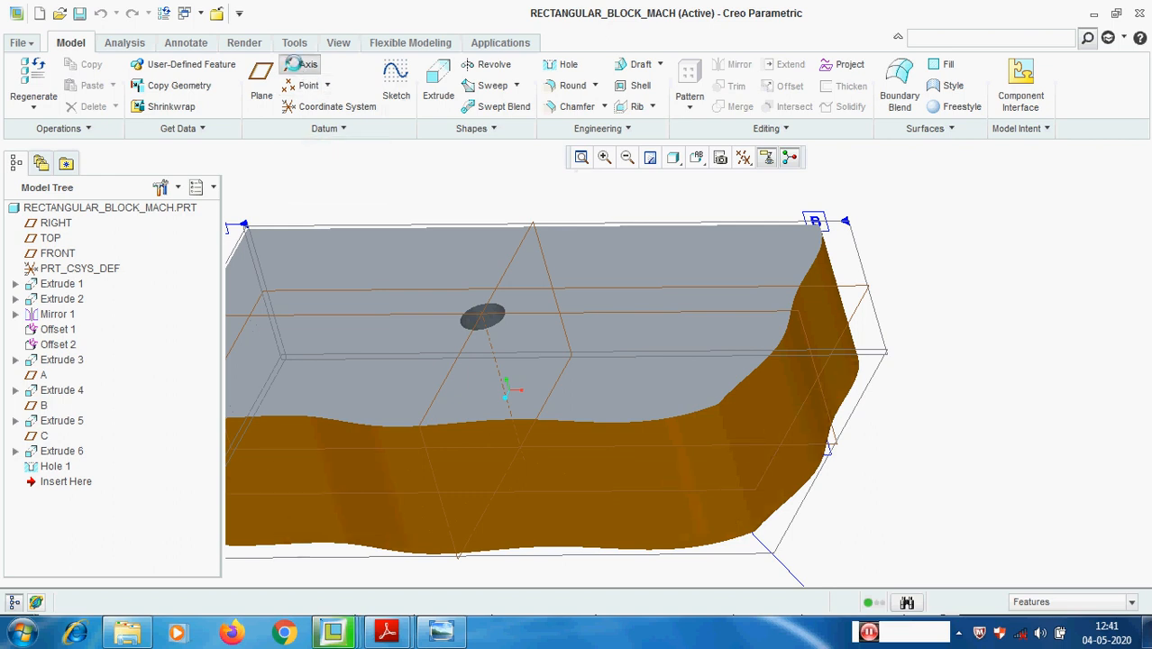
{"action": "left_click", "coordinate": [1074, 170]}
{"action": "double_click", "coordinate": [1004, 207]}
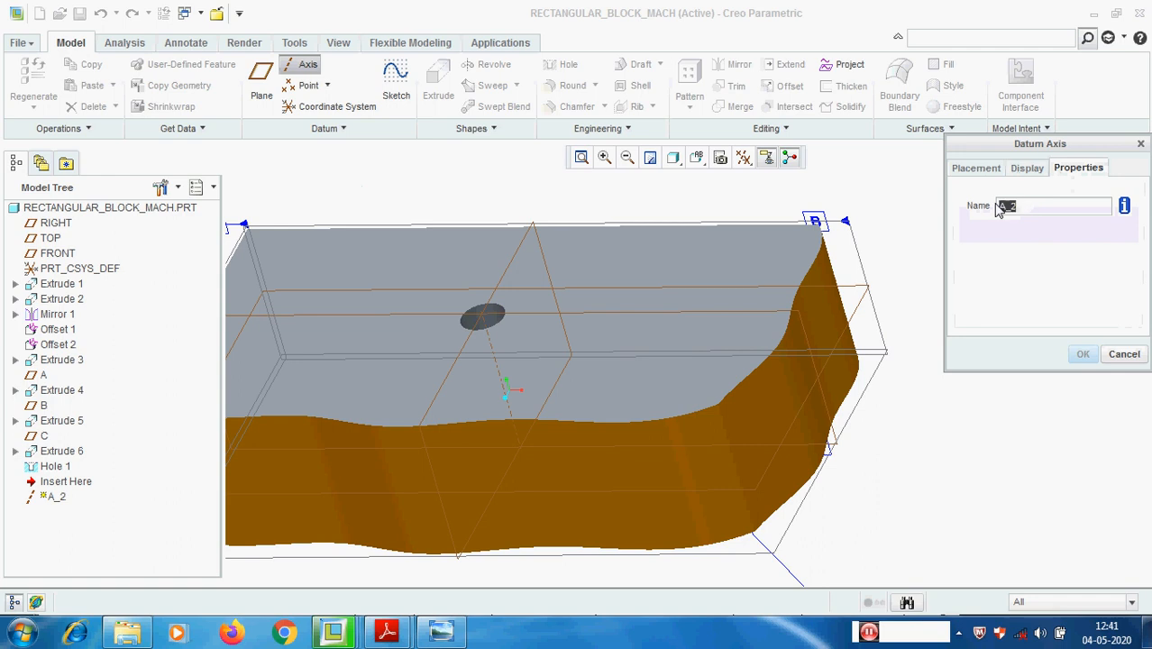
{"action": "type", "text": "d"}
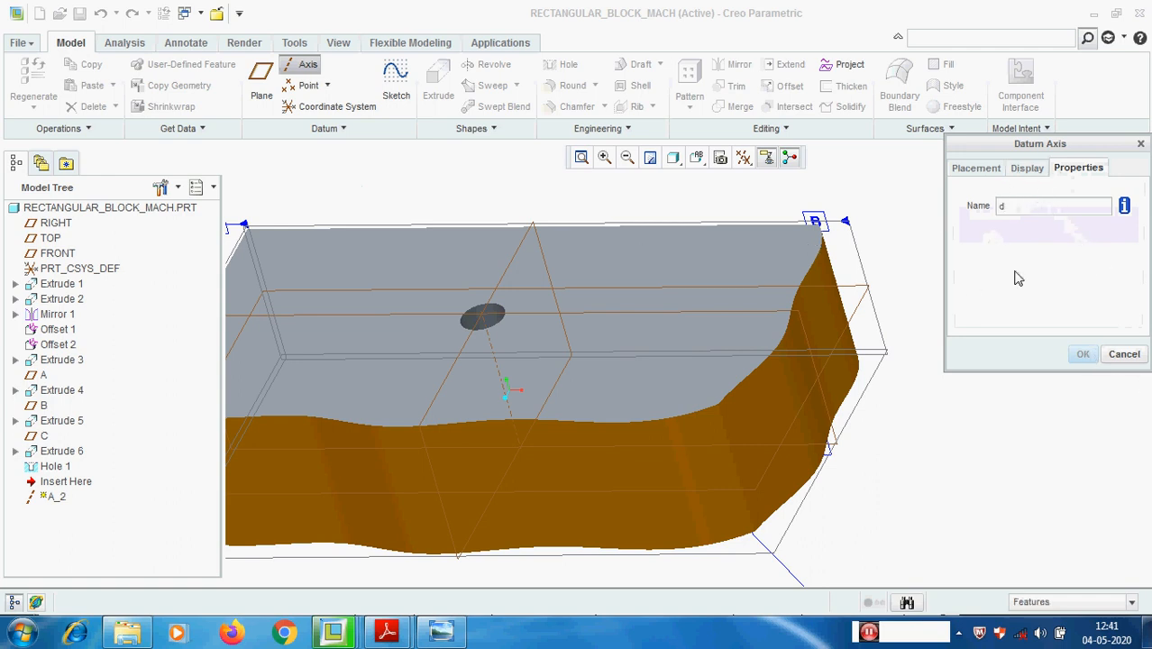
{"action": "left_click", "coordinate": [976, 170]}
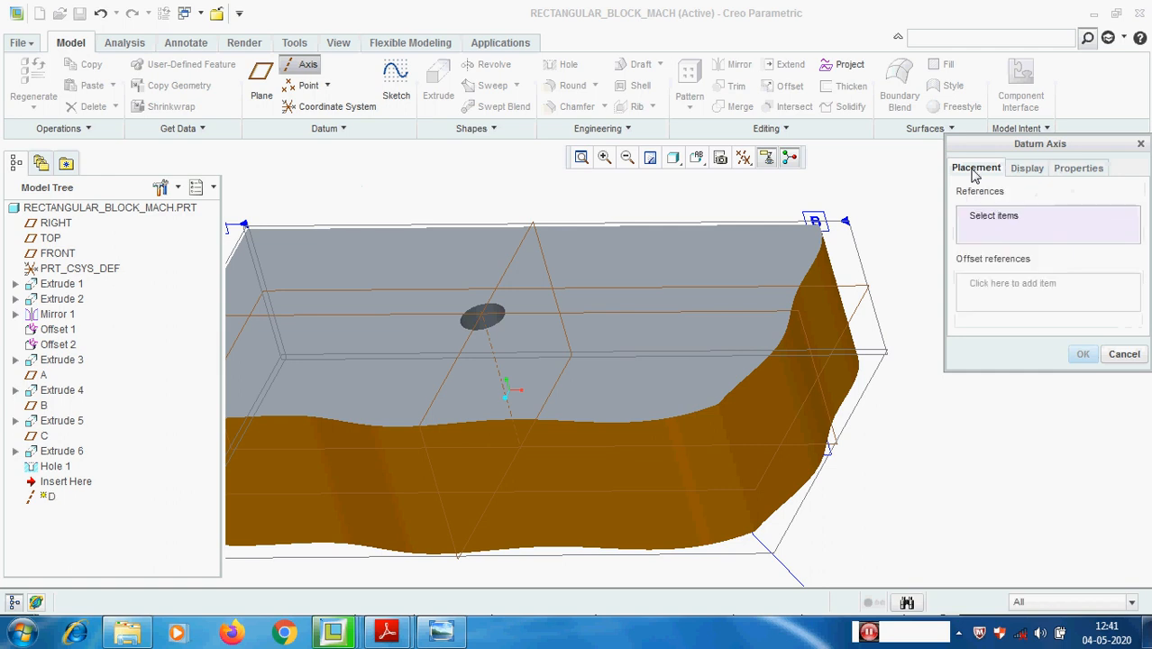
{"action": "scroll", "coordinate": [497, 323], "scroll_direction": "down", "scroll_amount": 3}
{"action": "left_click", "coordinate": [496, 323]}
{"action": "scroll", "coordinate": [541, 341], "scroll_direction": "up", "scroll_amount": 3}
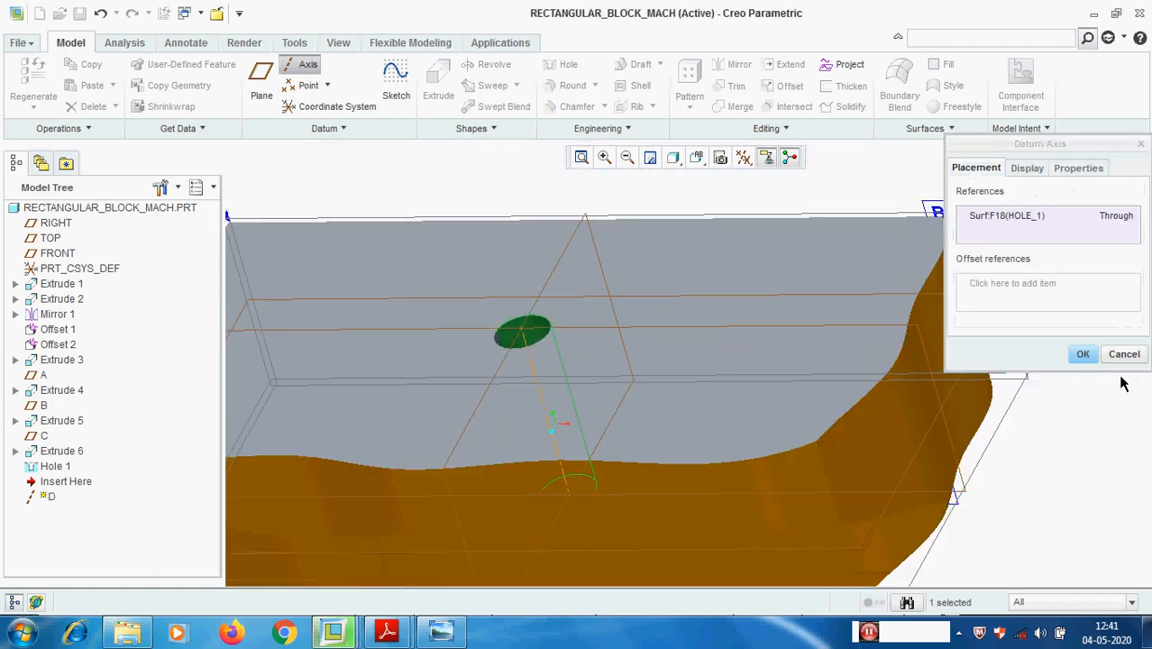
{"action": "left_click", "coordinate": [1082, 353]}
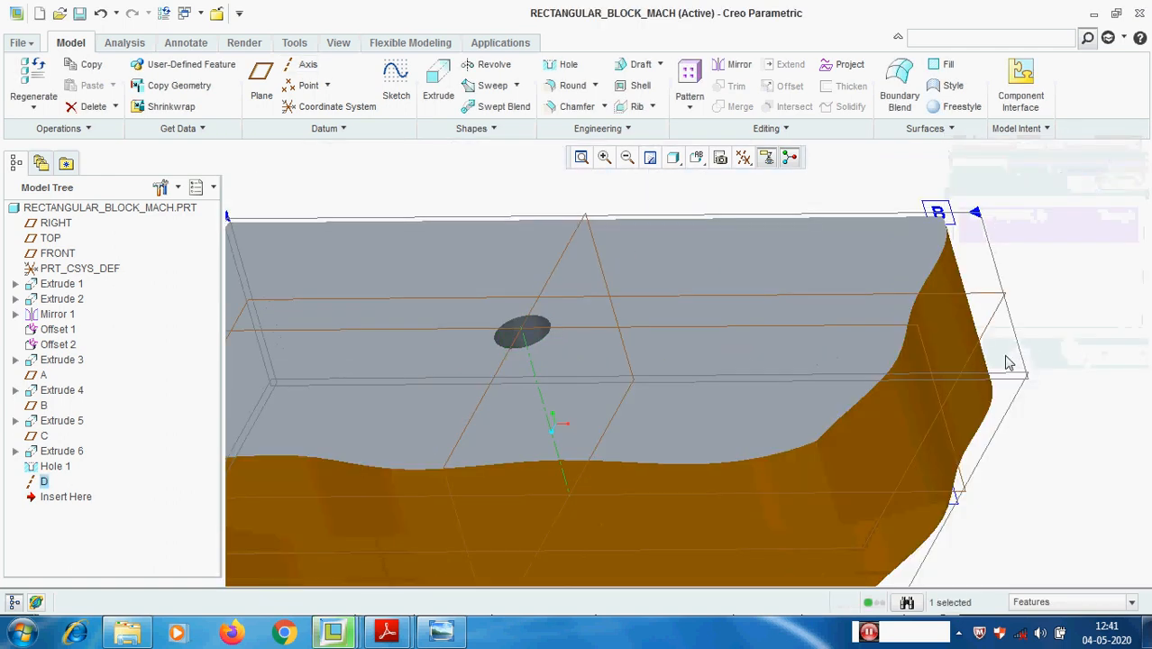
- Set axis D as a reference datum using the tag-with-triangle display, placed on geometry
{"action": "right_click", "coordinate": [42, 480]}
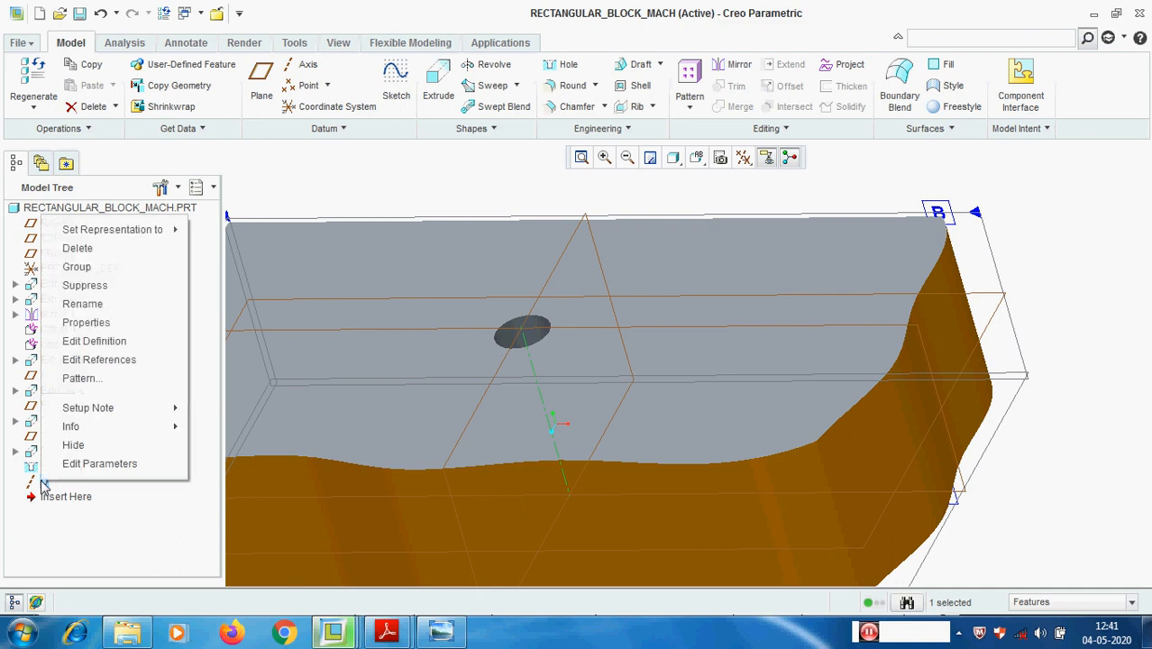
{"action": "left_click", "coordinate": [93, 325]}
{"action": "left_click", "coordinate": [1114, 240]}
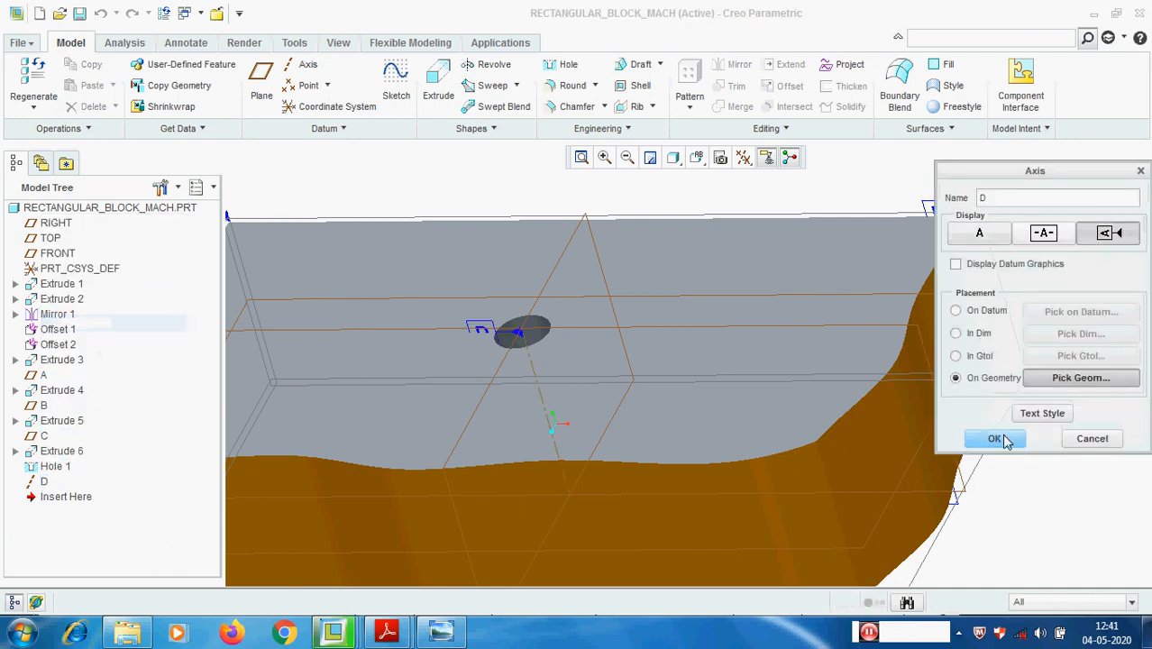
{"action": "left_click", "coordinate": [994, 438]}
{"action": "scroll", "coordinate": [455, 363], "scroll_direction": "up", "scroll_amount": 2}
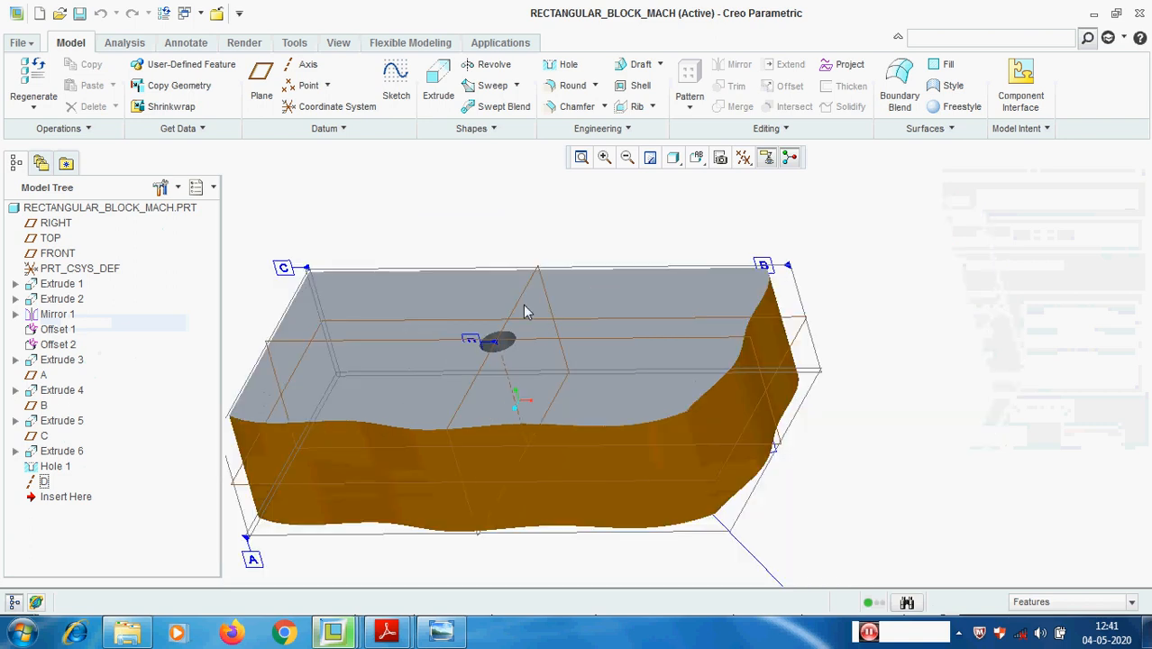
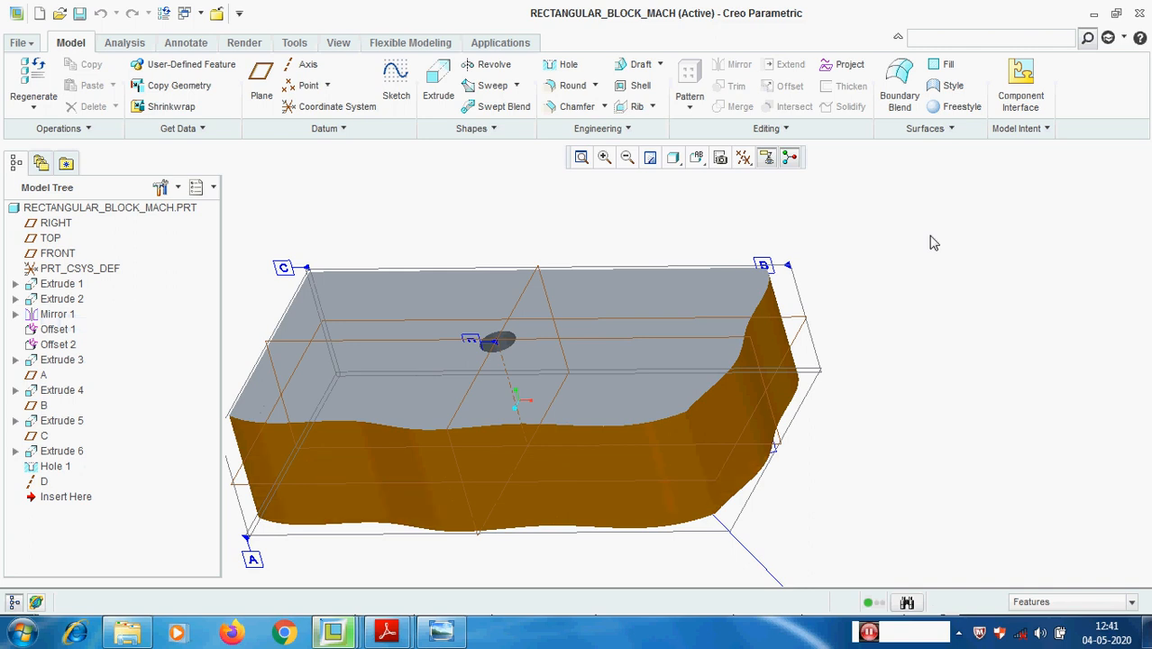
- Start a new simple hole with a diameter of 25 and a depth of 20
{"action": "scroll", "coordinate": [495, 354], "scroll_direction": "down", "scroll_amount": 2}
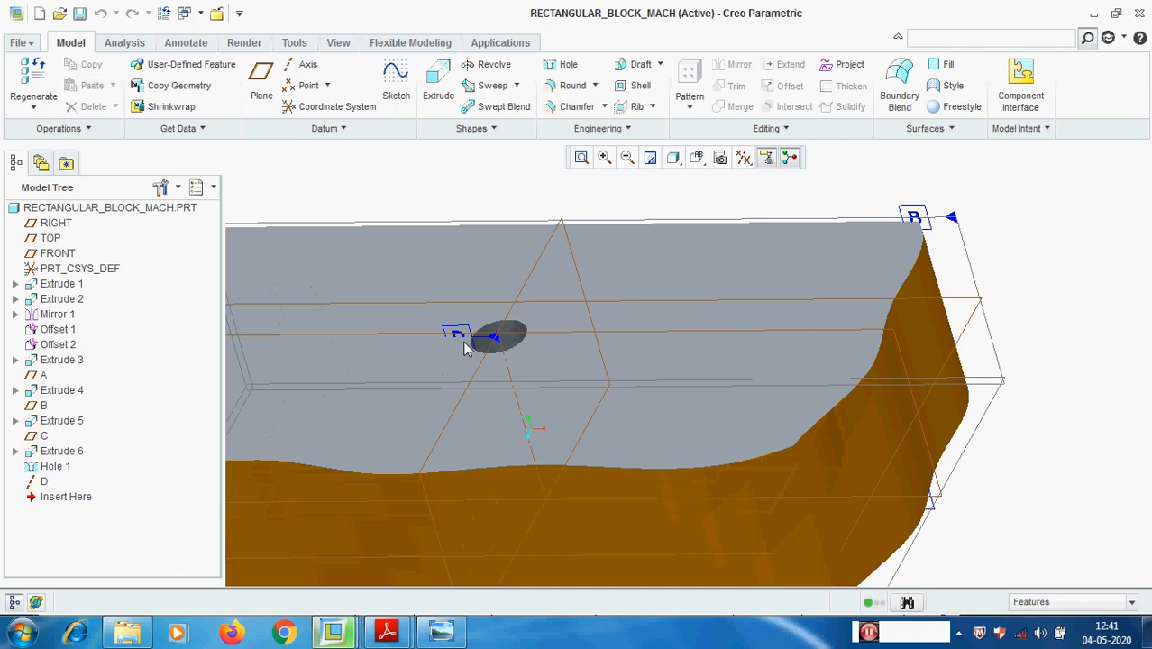
{"action": "left_click", "coordinate": [564, 65]}
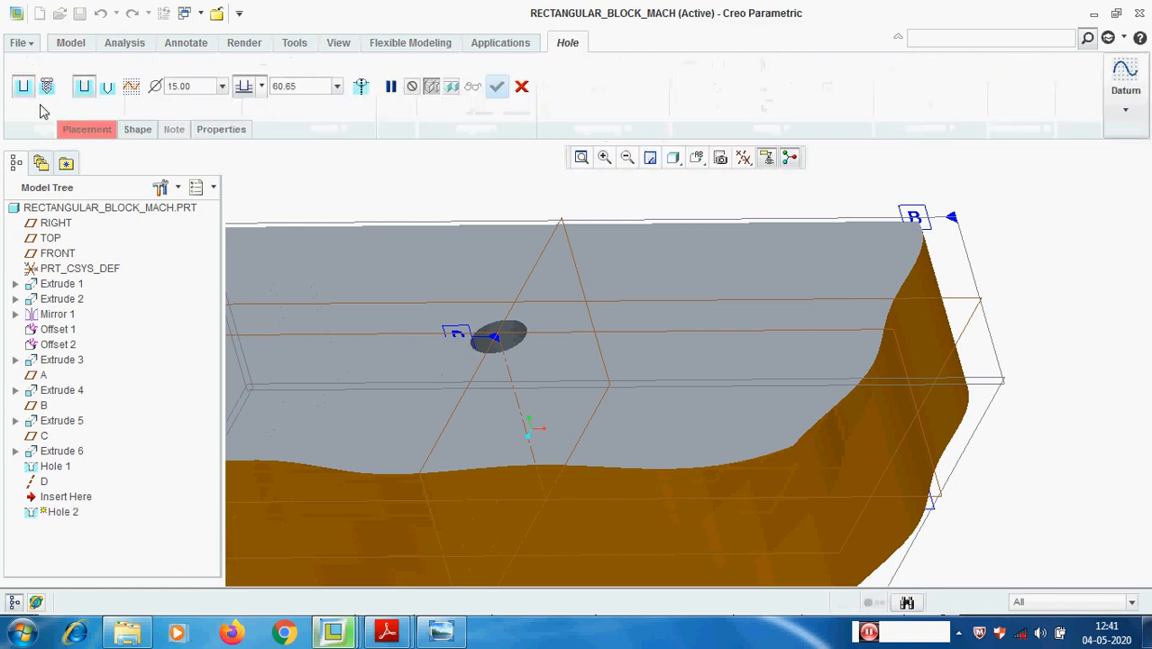
{"action": "double_click", "coordinate": [210, 91]}
{"action": "type", "text": "25"}
{"action": "key", "text": "Return"}
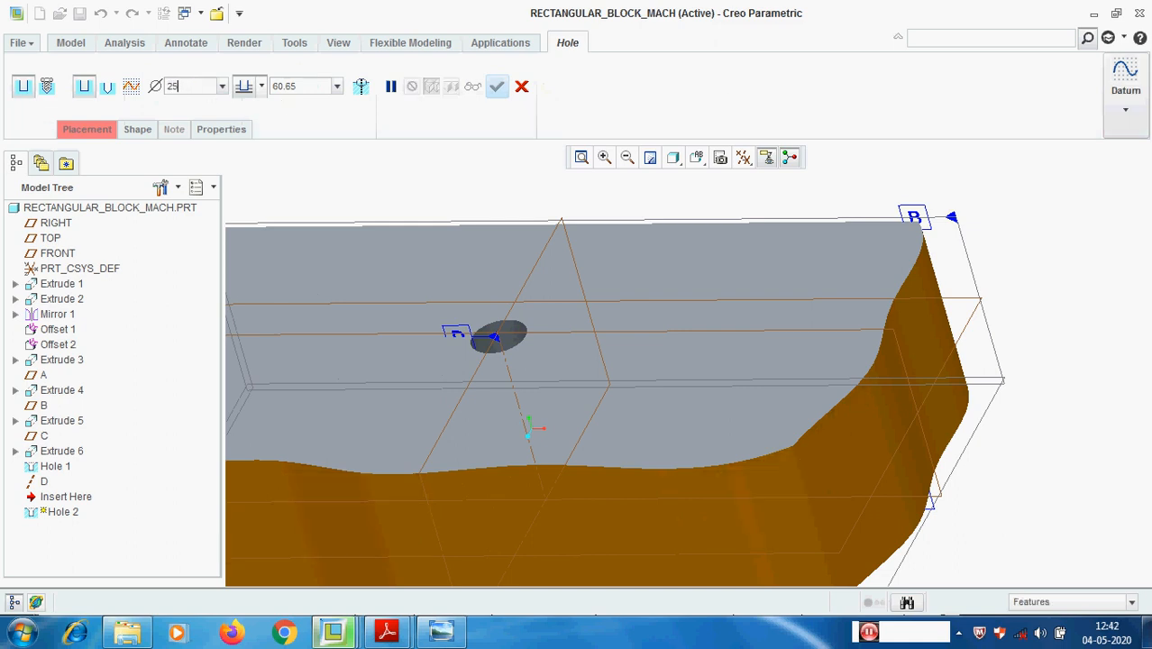
{"action": "double_click", "coordinate": [312, 86]}
{"action": "type", "text": "20"}
{"action": "key", "text": "Return"}
- Place the Ø25, 20 deep hole on the block's upper surface, coaxial with the existing hole's axis, and complete the feature
{"action": "left_click", "coordinate": [87, 129]}
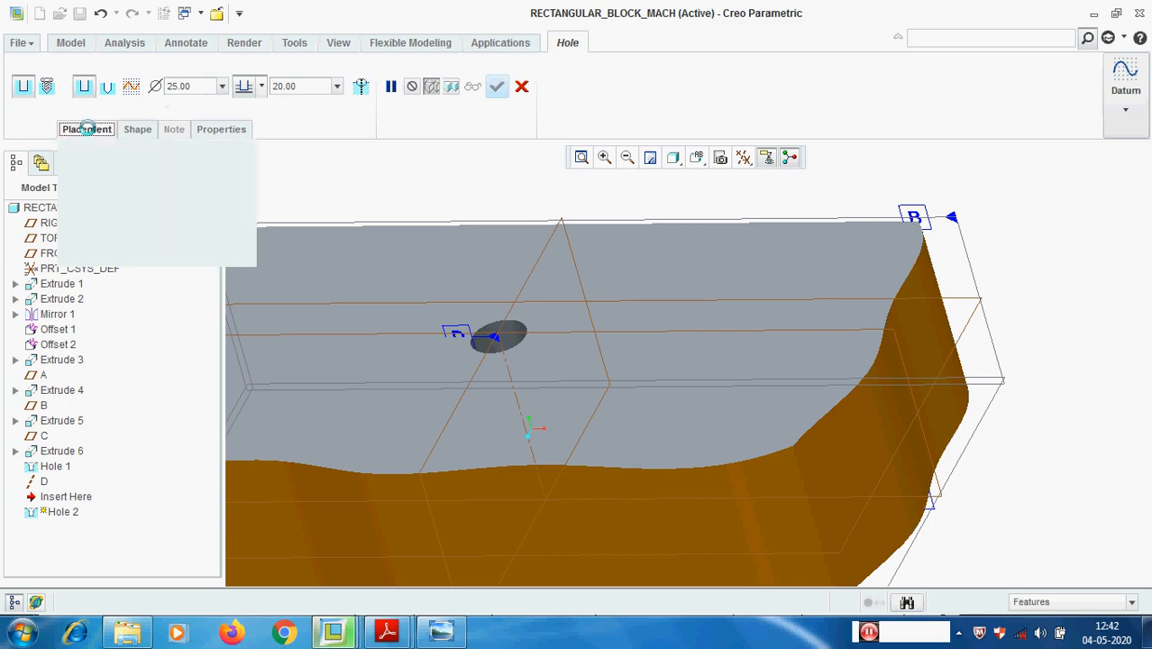
{"action": "scroll", "coordinate": [503, 354], "scroll_direction": "up", "scroll_amount": 3}
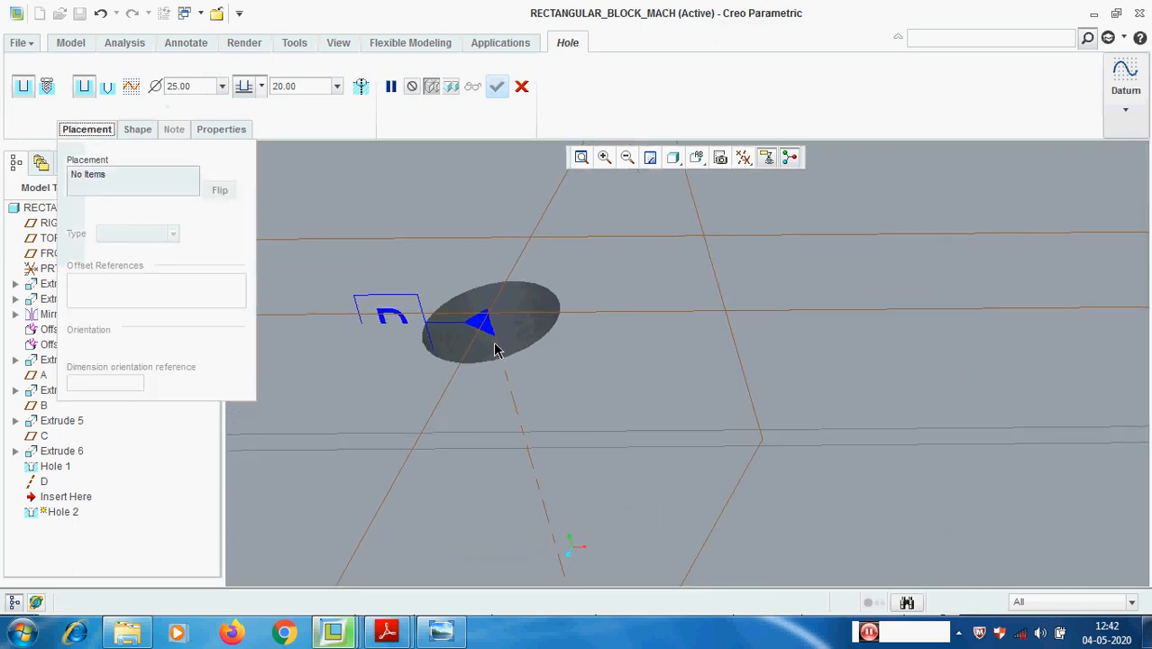
{"action": "left_click", "coordinate": [650, 353]}
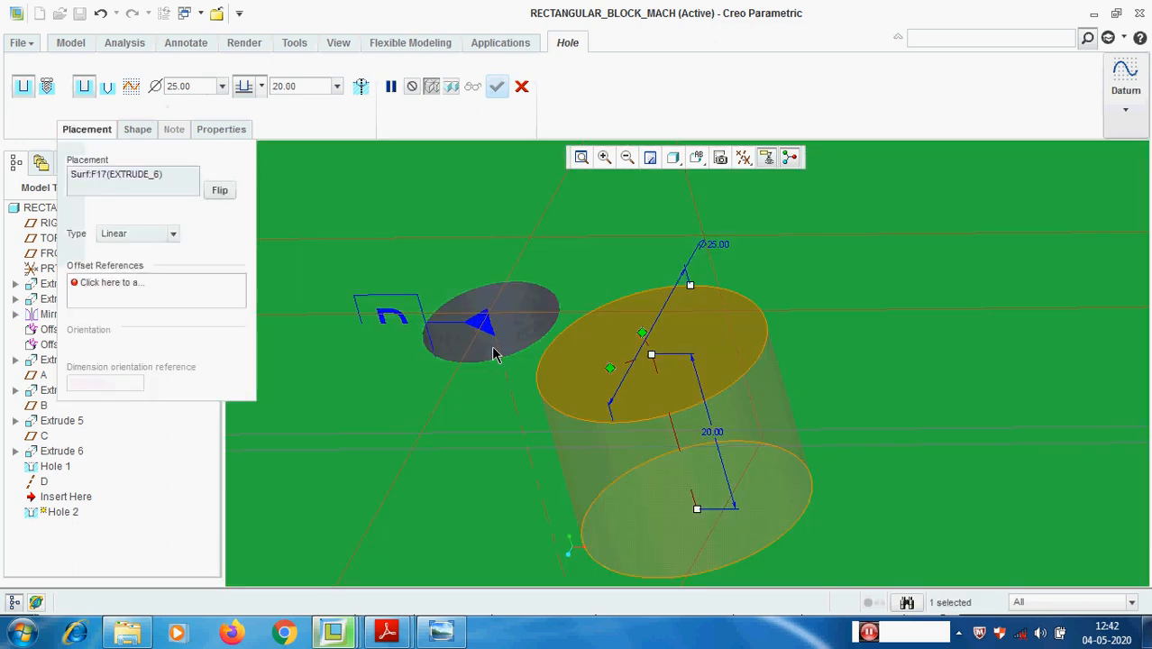
{"action": "left_click", "coordinate": [500, 353], "text": "ctrl"}
{"action": "scroll", "coordinate": [532, 286], "scroll_direction": "down", "scroll_amount": 5}
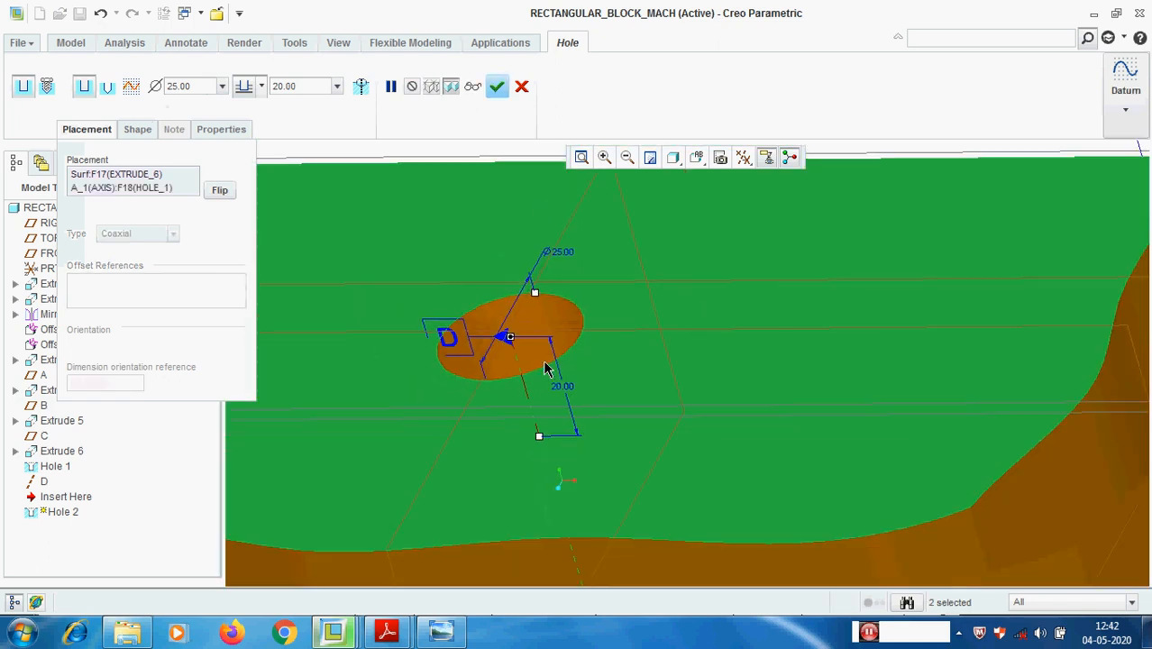
{"action": "scroll", "coordinate": [545, 370], "scroll_direction": "down", "scroll_amount": 3}
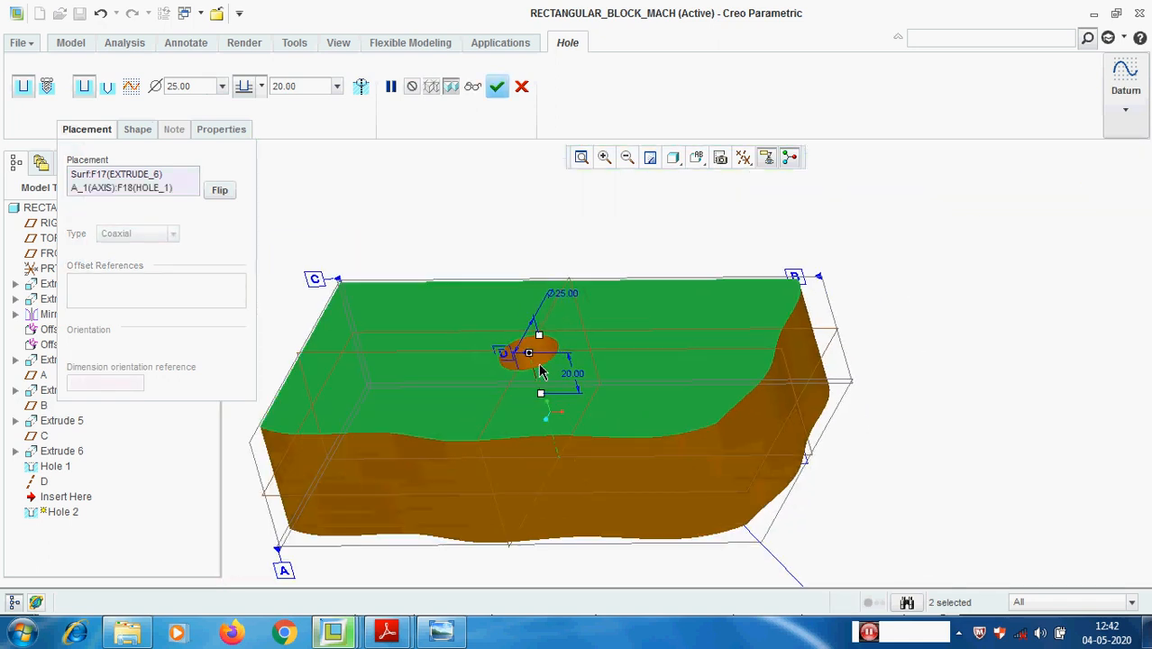
{"action": "left_click", "coordinate": [498, 87]}
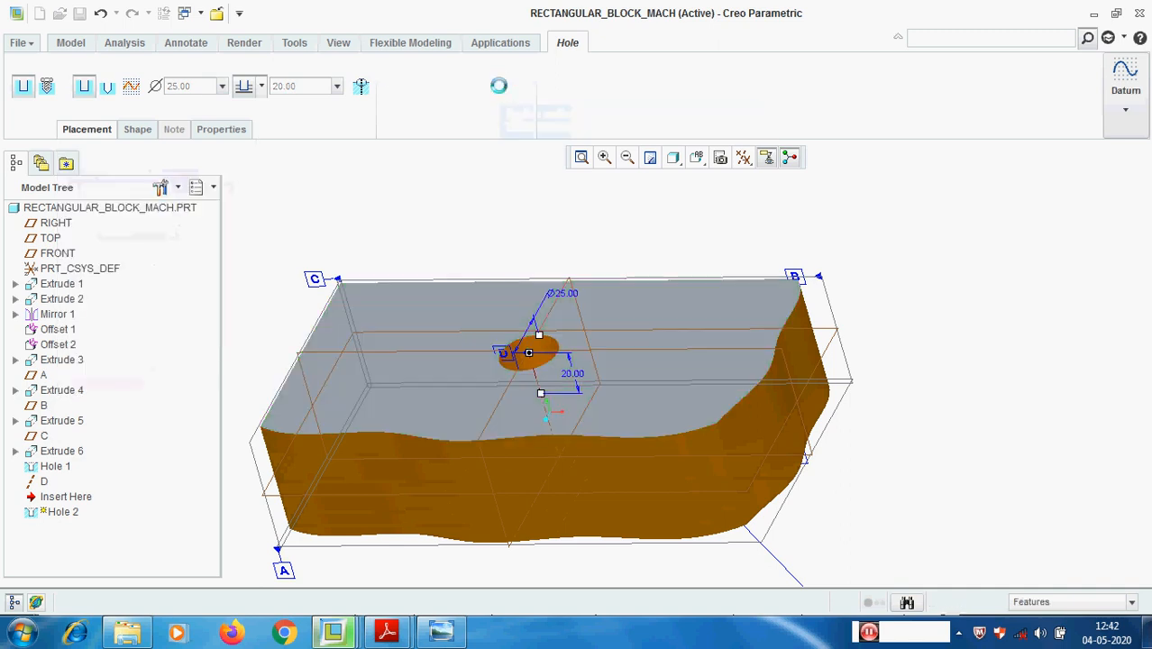
{"action": "left_click", "coordinate": [1017, 332]}
{"action": "scroll", "coordinate": [610, 308], "scroll_direction": "up", "scroll_amount": 2}
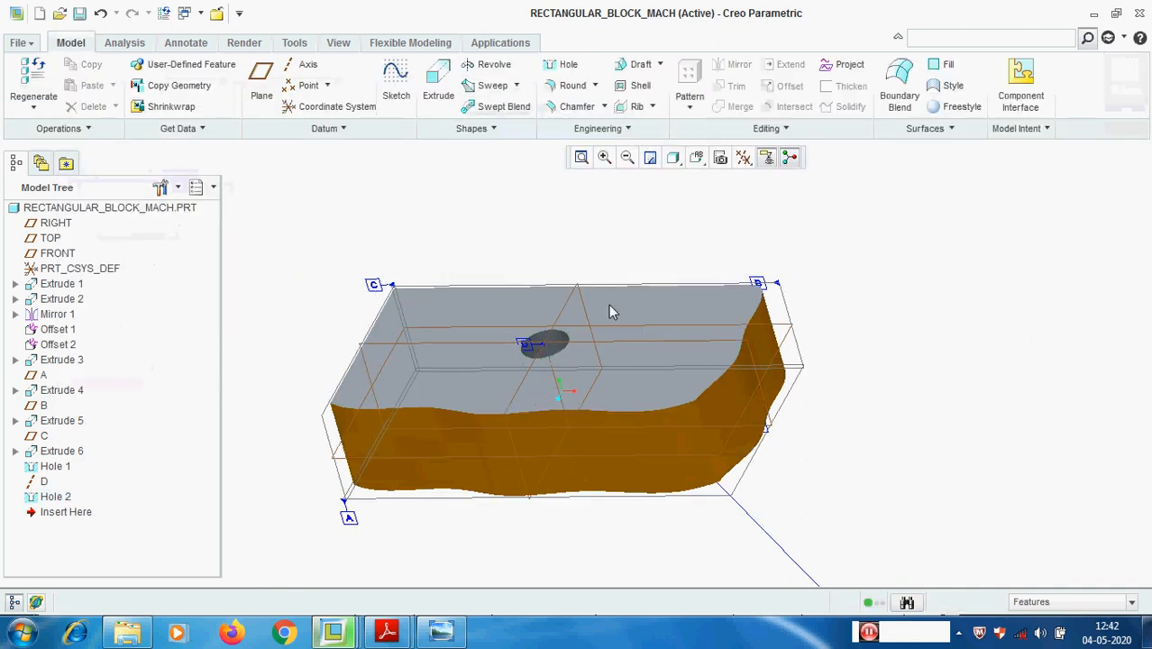
{"action": "scroll", "coordinate": [564, 323], "scroll_direction": "down", "scroll_amount": 8}
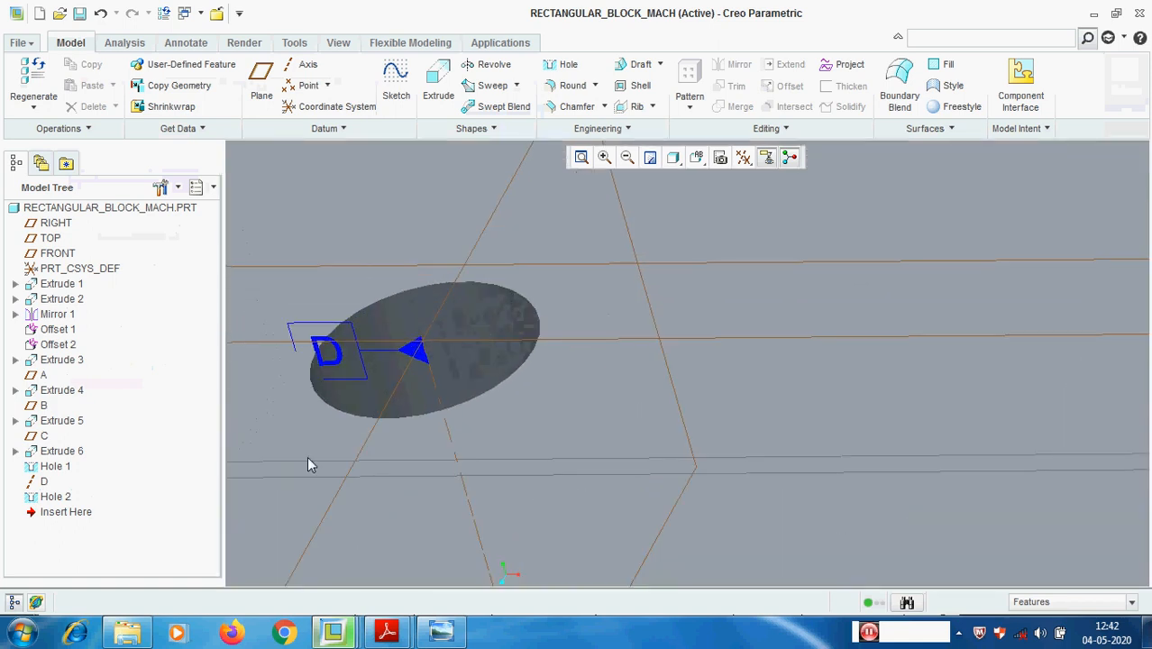
{"action": "scroll", "coordinate": [318, 445], "scroll_direction": "up", "scroll_amount": 5}
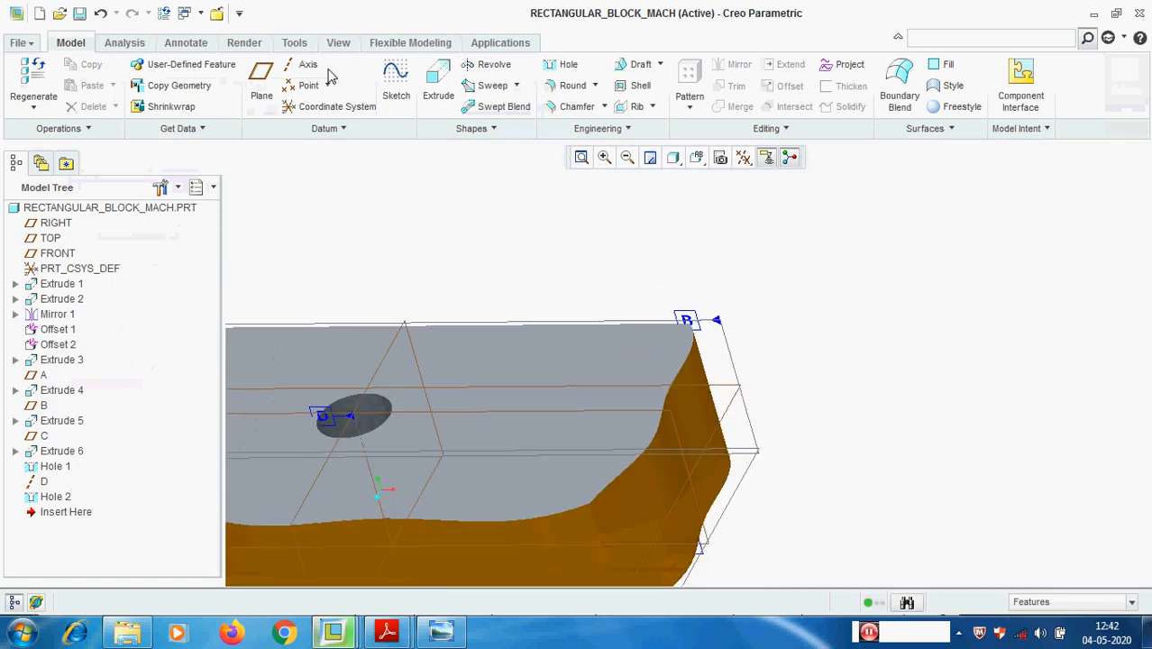
- Start a concentricity geometric tolerance with a Surface reference and select the hole's cylindrical wall as the toleranced surface
{"action": "left_click", "coordinate": [188, 45]}
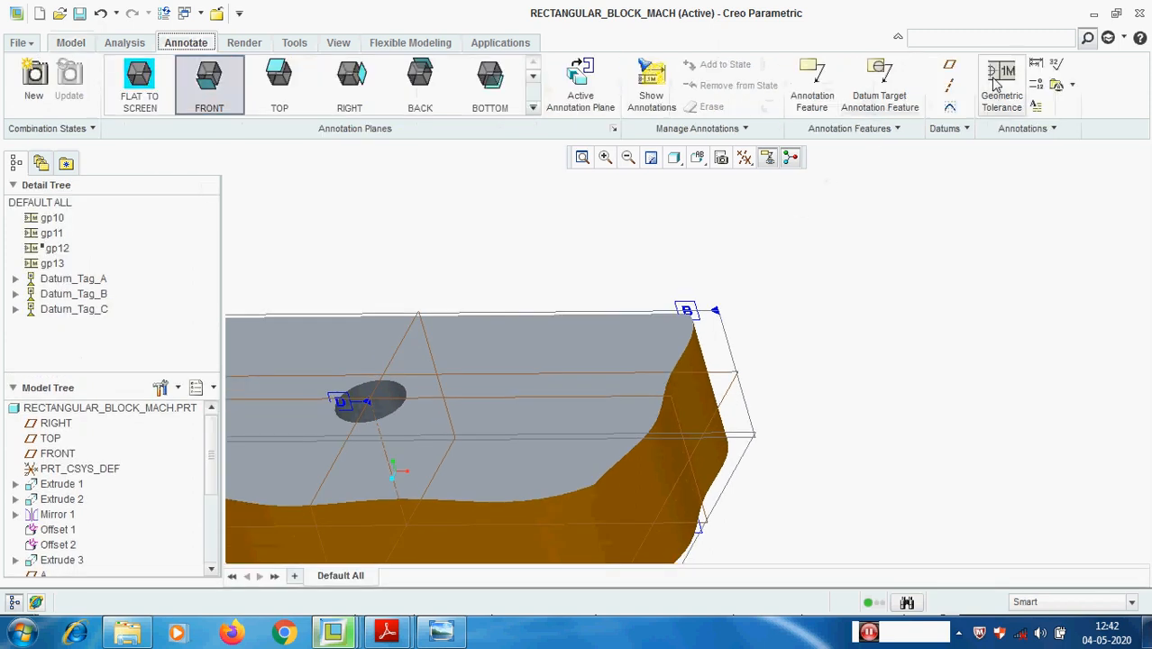
{"action": "left_click", "coordinate": [999, 79]}
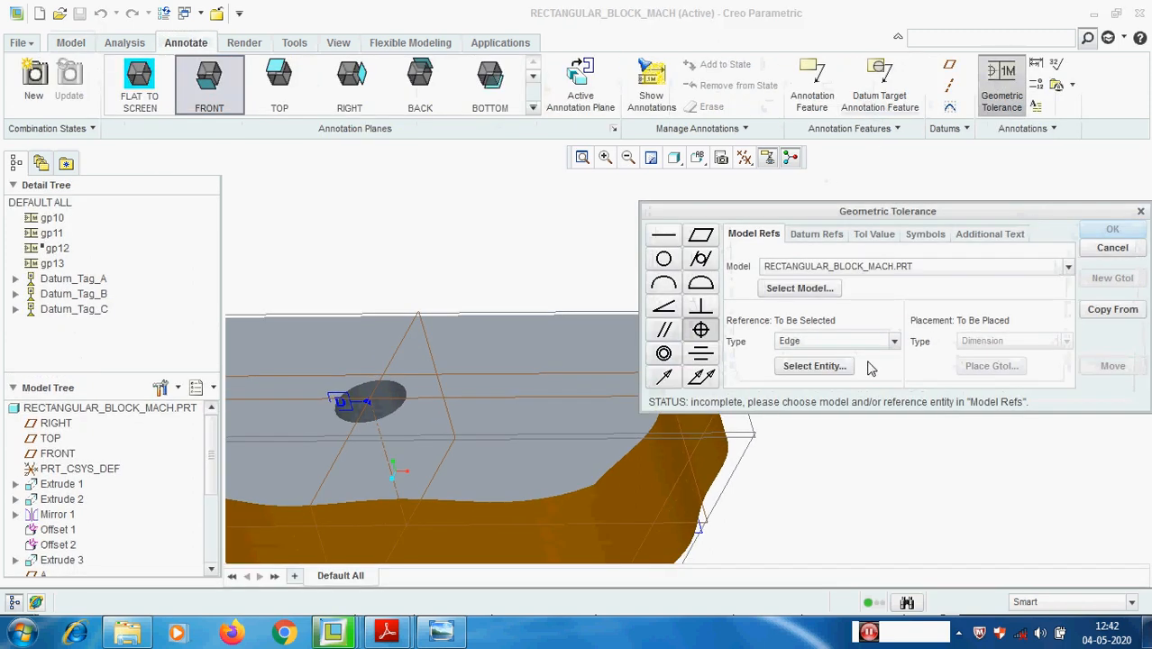
{"action": "left_click", "coordinate": [664, 354]}
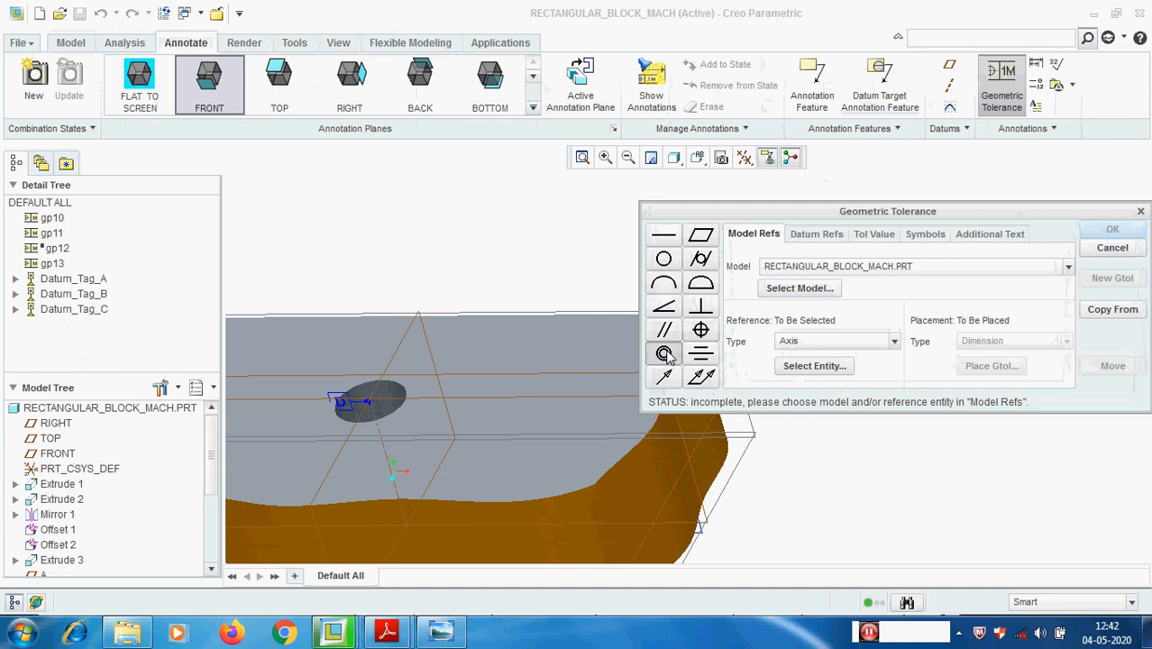
{"action": "left_click", "coordinate": [837, 340]}
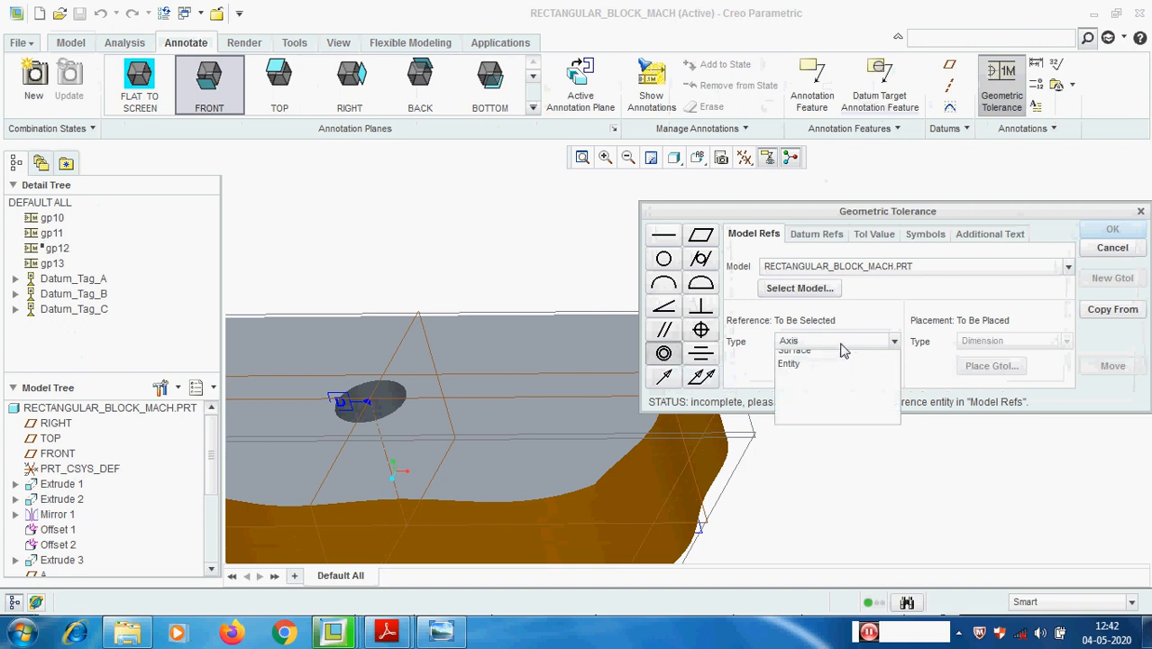
{"action": "left_click", "coordinate": [843, 370]}
{"action": "scroll", "coordinate": [441, 384], "scroll_direction": "up", "scroll_amount": 3}
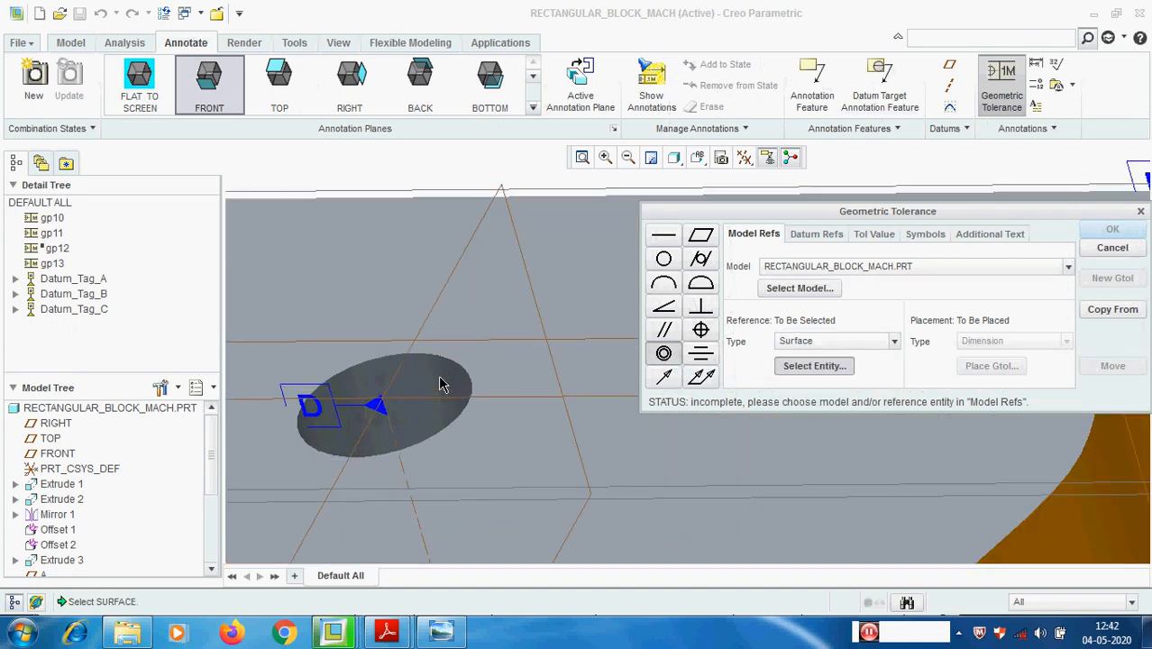
{"action": "left_click", "coordinate": [441, 385]}
{"action": "scroll", "coordinate": [380, 439], "scroll_direction": "down", "scroll_amount": 3}
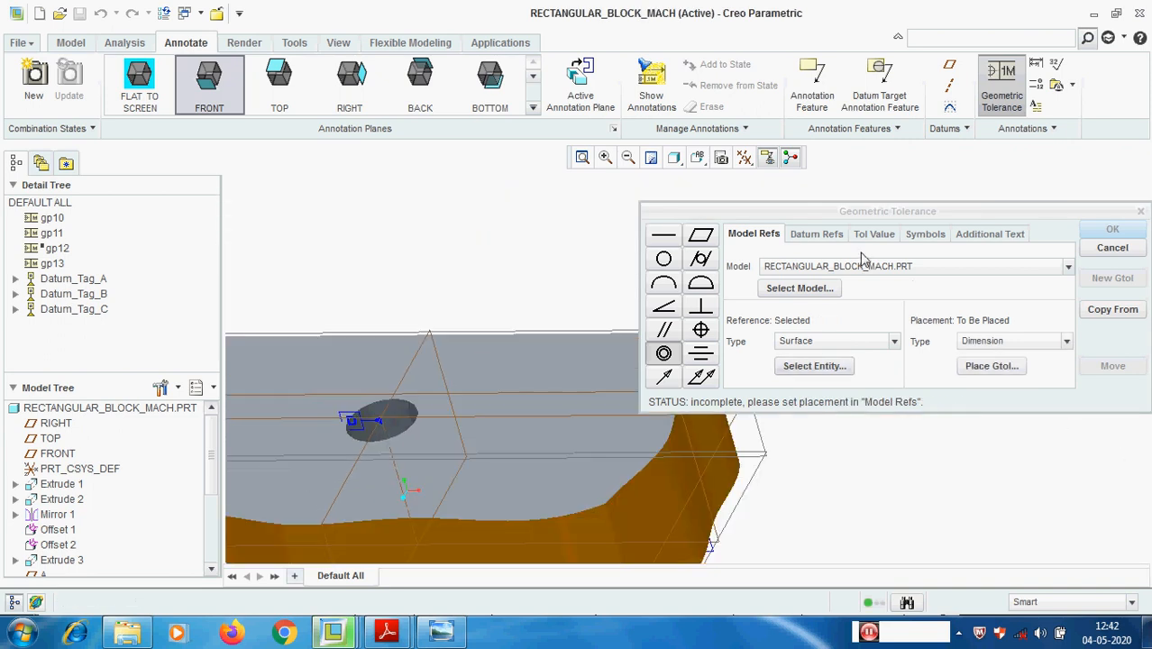
- Set the tolerance's primary datum reference to D and its secondary and tertiary references to none
{"action": "left_click", "coordinate": [831, 236]}
{"action": "left_click", "coordinate": [906, 289]}
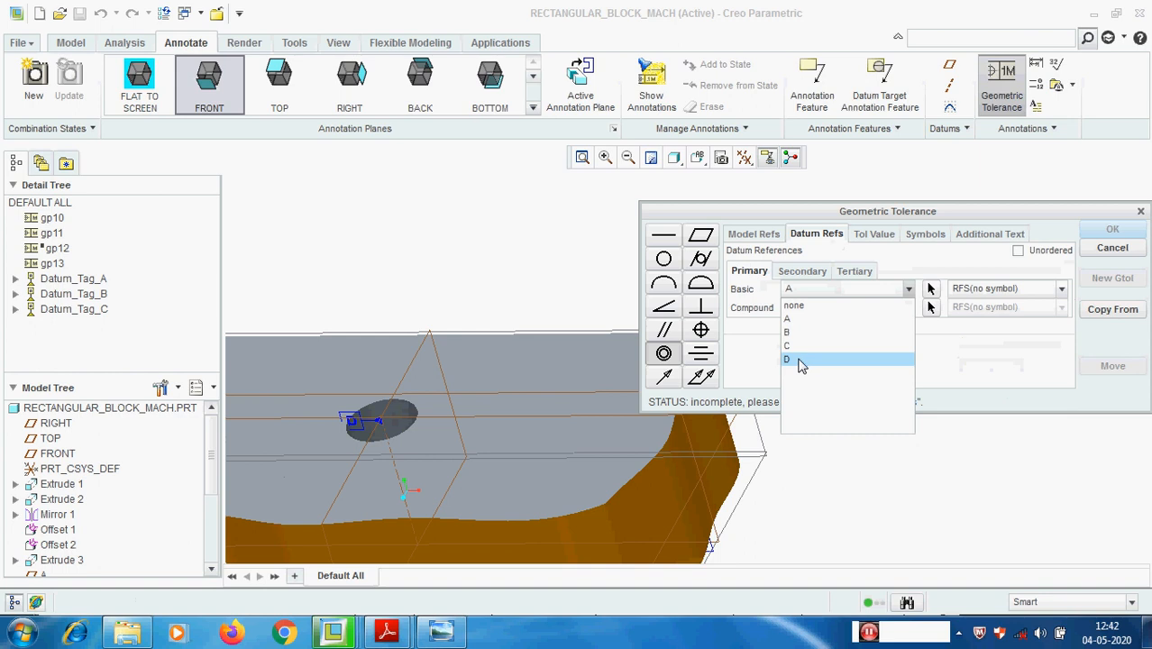
{"action": "left_click", "coordinate": [800, 360]}
{"action": "left_click", "coordinate": [804, 272]}
{"action": "left_click", "coordinate": [908, 290]}
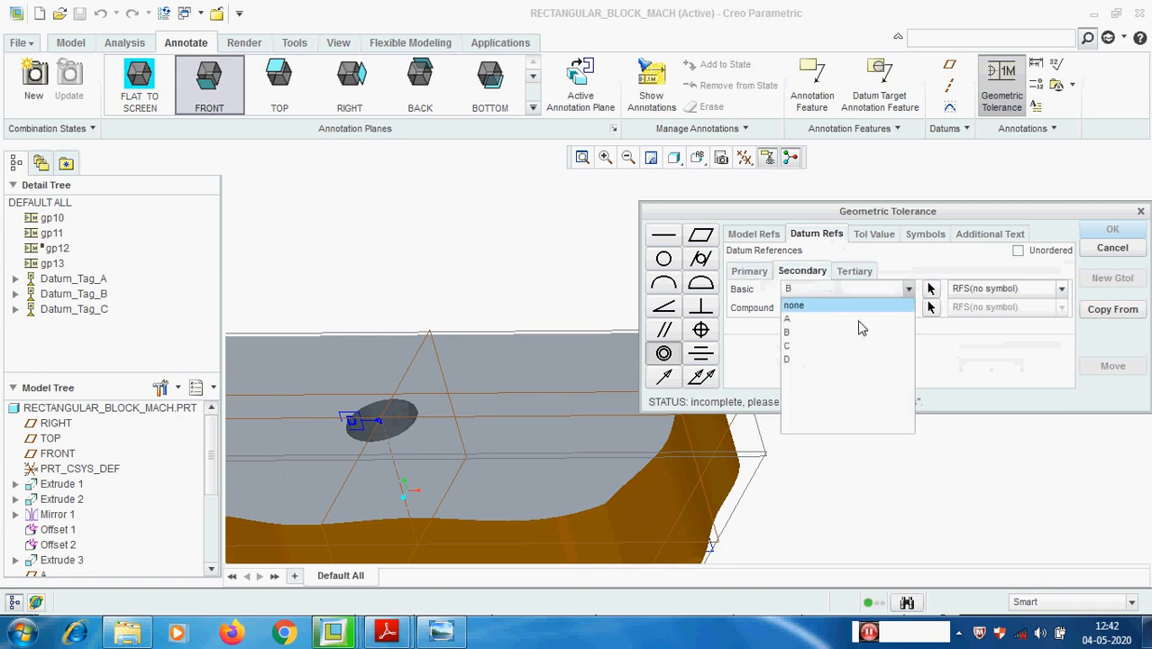
{"action": "left_click", "coordinate": [800, 305]}
{"action": "left_click", "coordinate": [861, 271]}
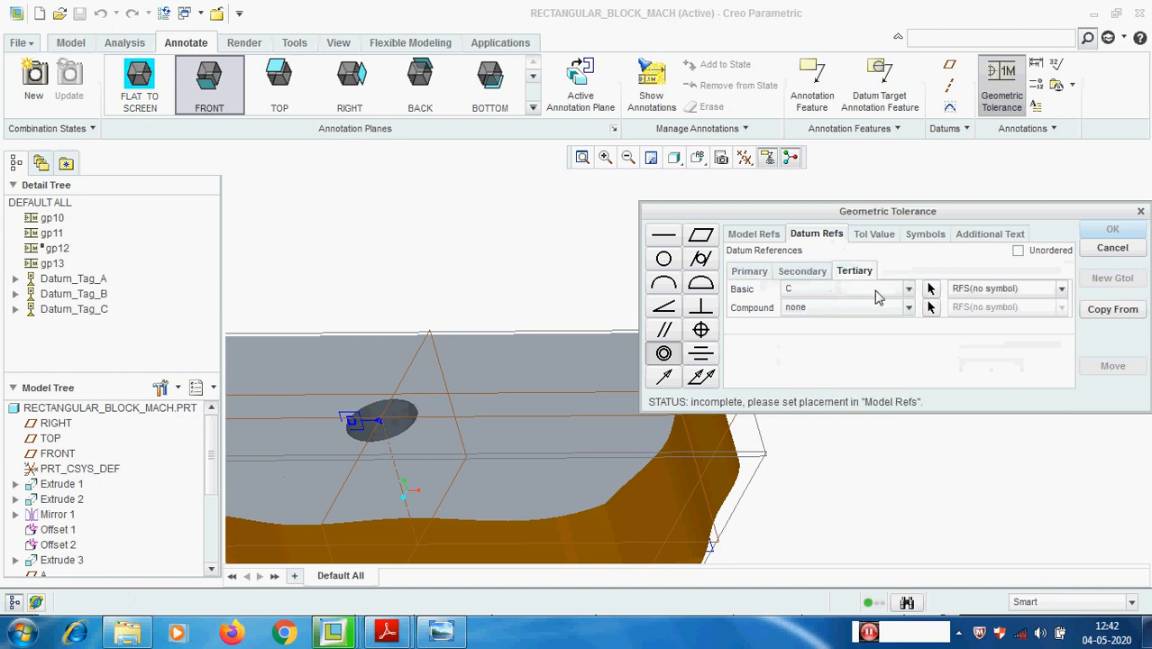
{"action": "left_click", "coordinate": [908, 289]}
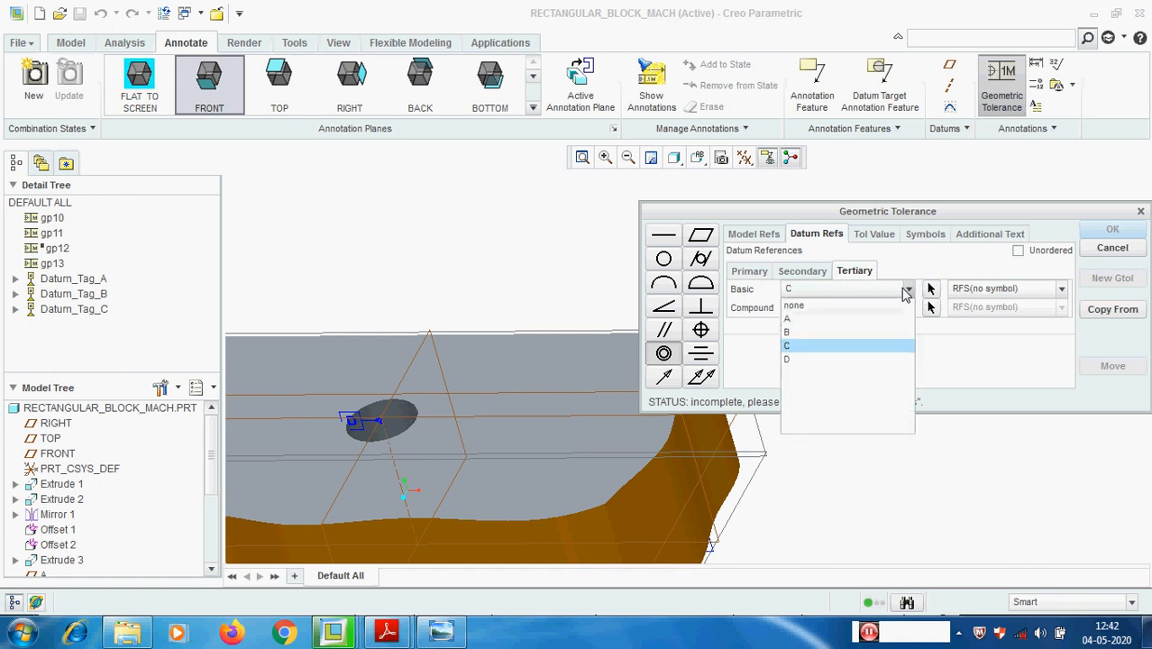
{"action": "left_click", "coordinate": [790, 305]}
{"action": "left_click", "coordinate": [752, 273]}
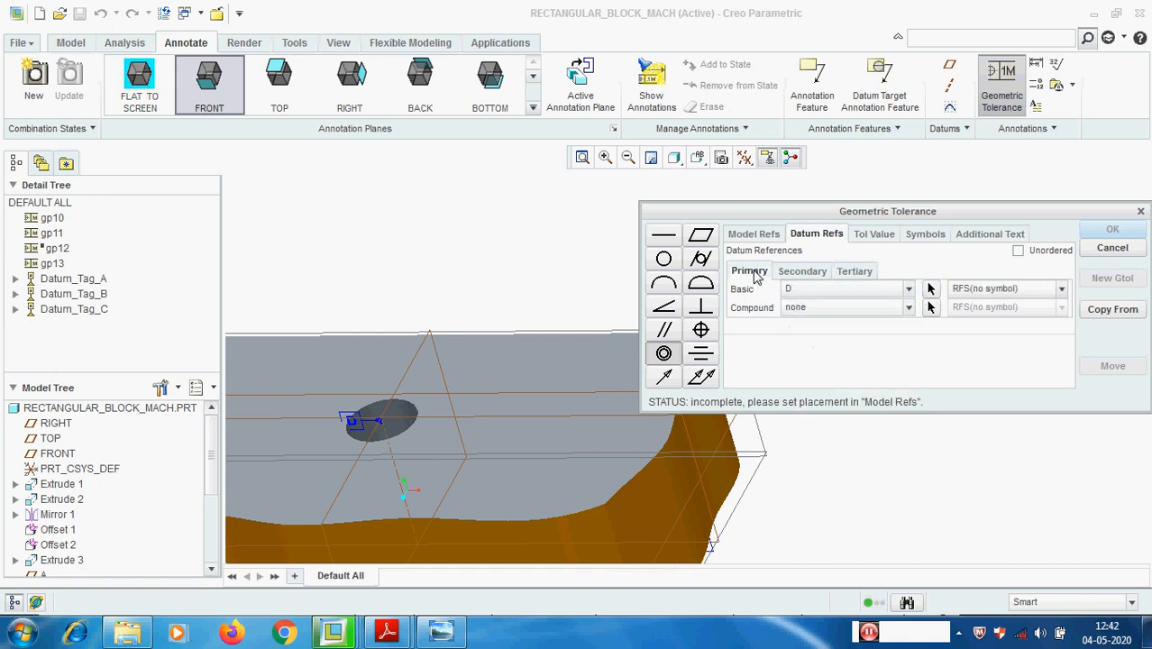
- Attach the 0.05 concentricity tolerance to the Ø25 diameter dimension of the new hole and accept it
{"action": "left_click", "coordinate": [871, 234]}
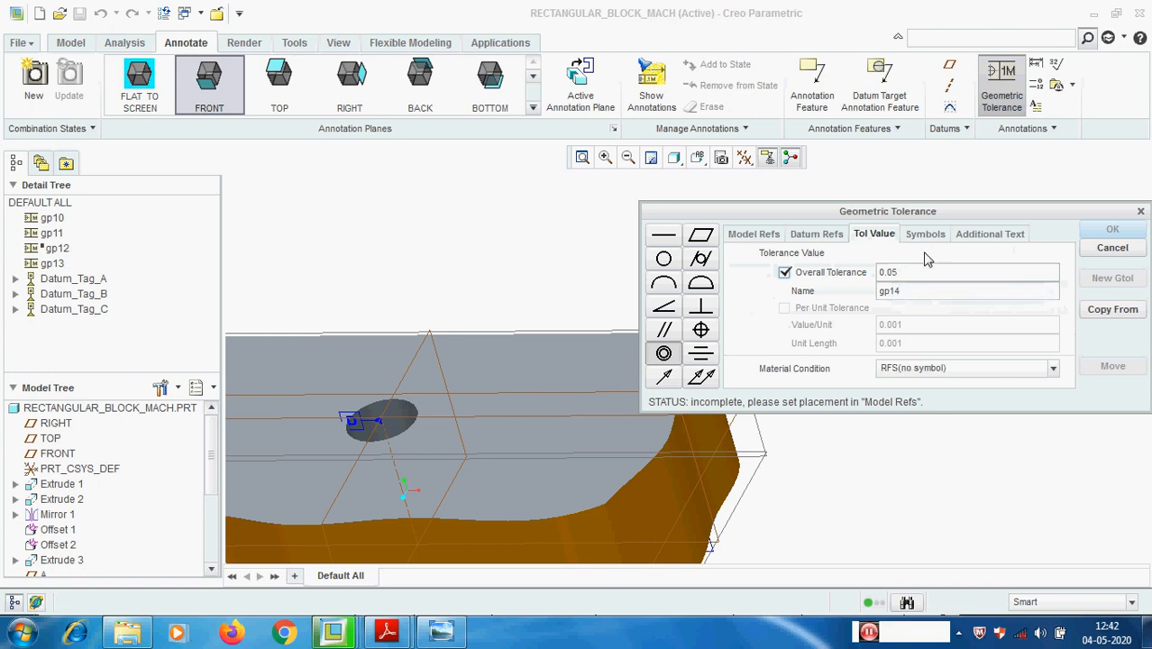
{"action": "left_click", "coordinate": [754, 235]}
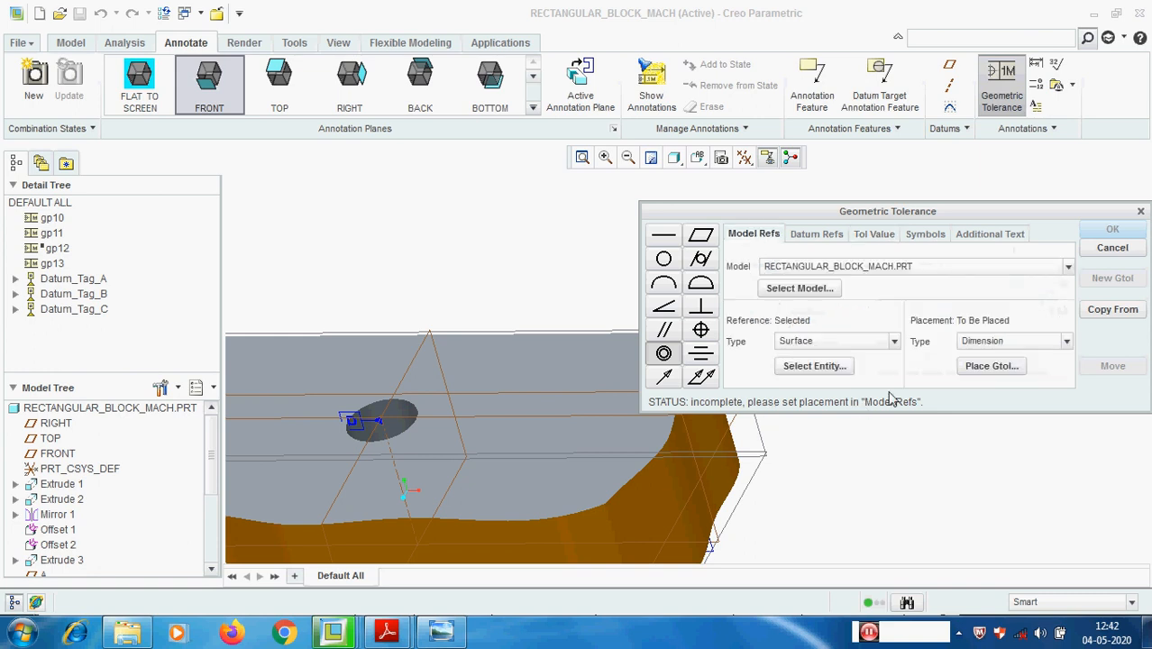
{"action": "left_click", "coordinate": [1066, 341]}
{"action": "left_click", "coordinate": [987, 358]}
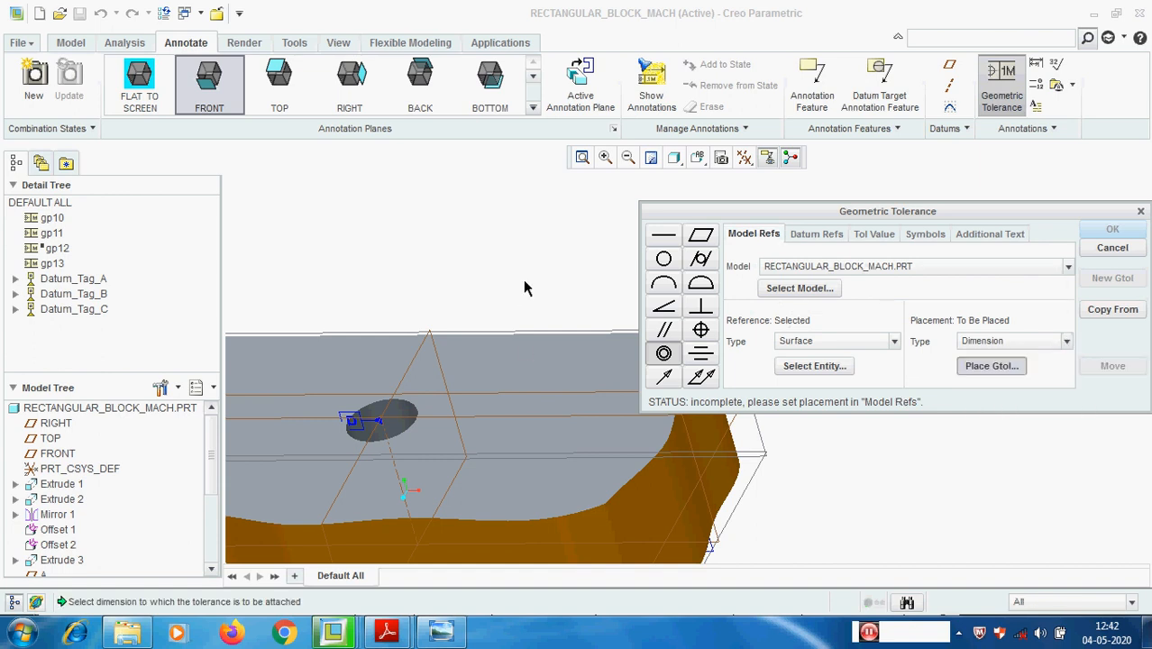
{"action": "scroll", "coordinate": [388, 428], "scroll_direction": "down", "scroll_amount": 1}
{"action": "left_click", "coordinate": [418, 393]}
{"action": "scroll", "coordinate": [450, 384], "scroll_direction": "up", "scroll_amount": 1}
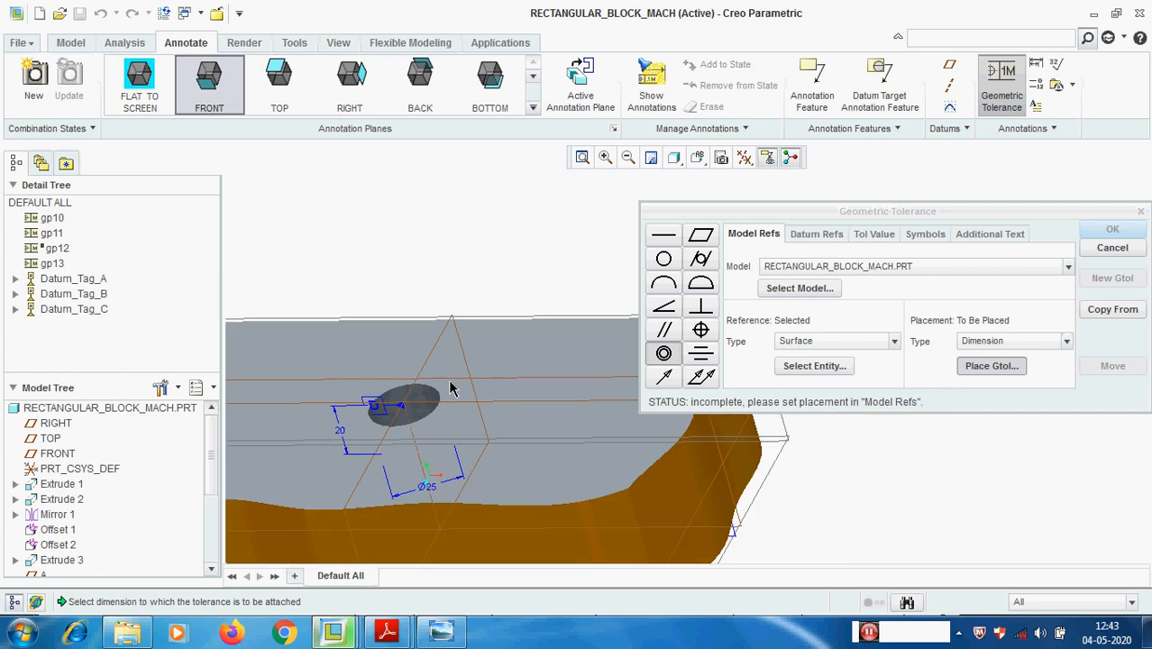
{"action": "scroll", "coordinate": [429, 482], "scroll_direction": "down", "scroll_amount": 2}
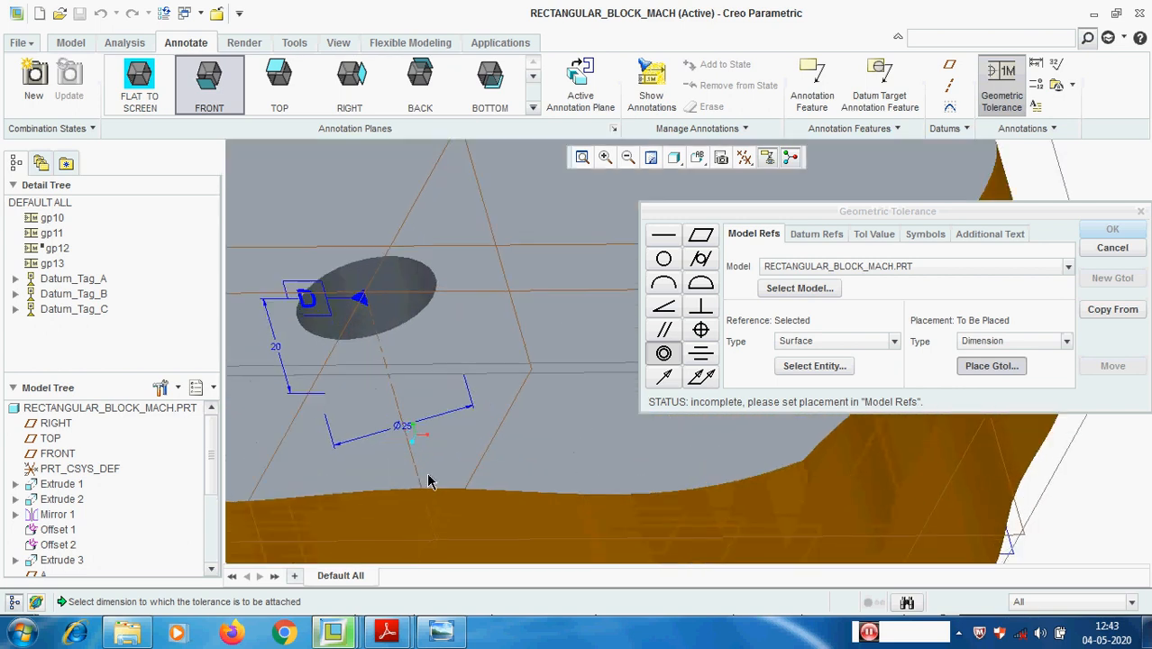
{"action": "left_click", "coordinate": [405, 431]}
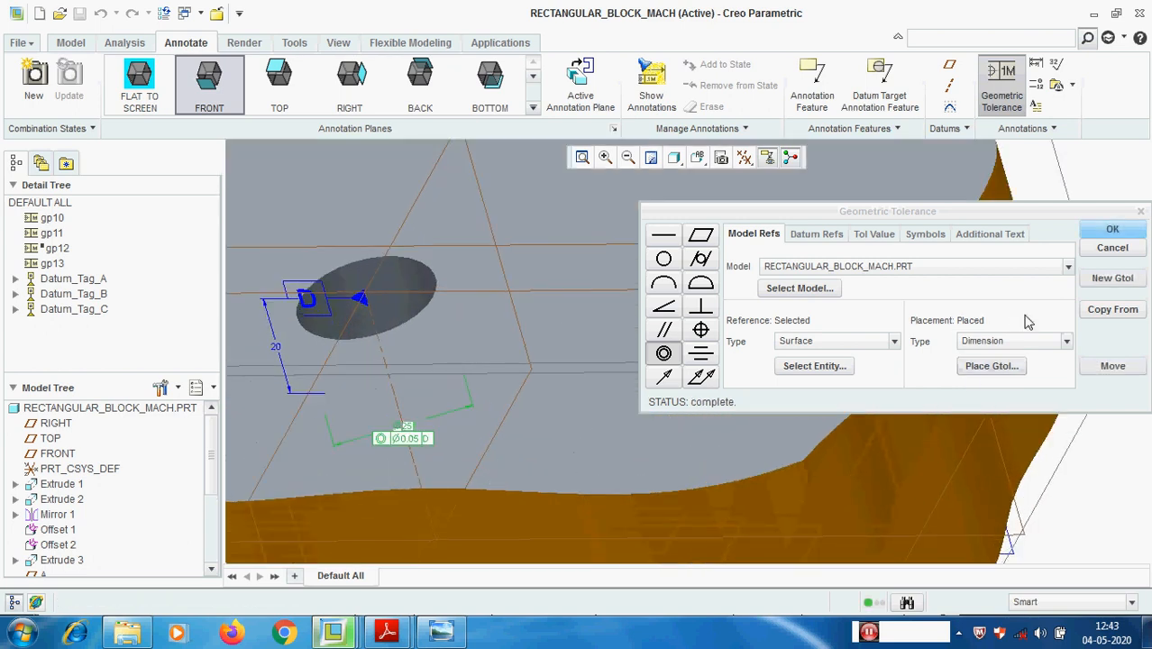
{"action": "left_click", "coordinate": [1111, 231]}
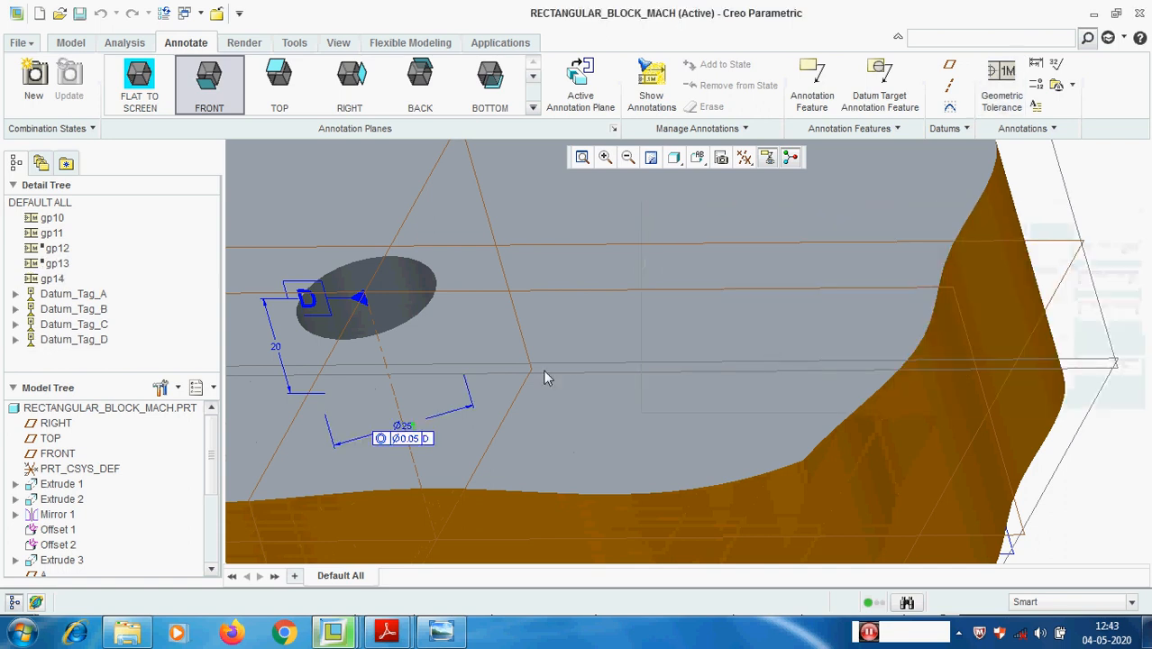
{"action": "scroll", "coordinate": [542, 369], "scroll_direction": "up", "scroll_amount": 3}
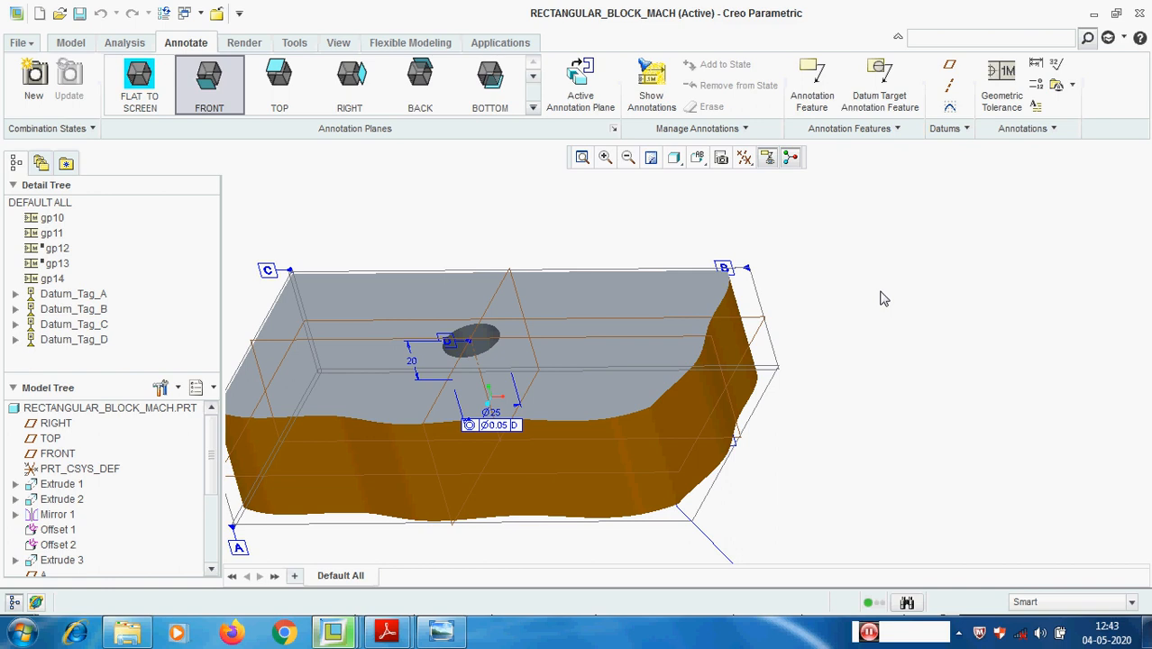
{"action": "scroll", "coordinate": [833, 276], "scroll_direction": "up", "scroll_amount": 3}
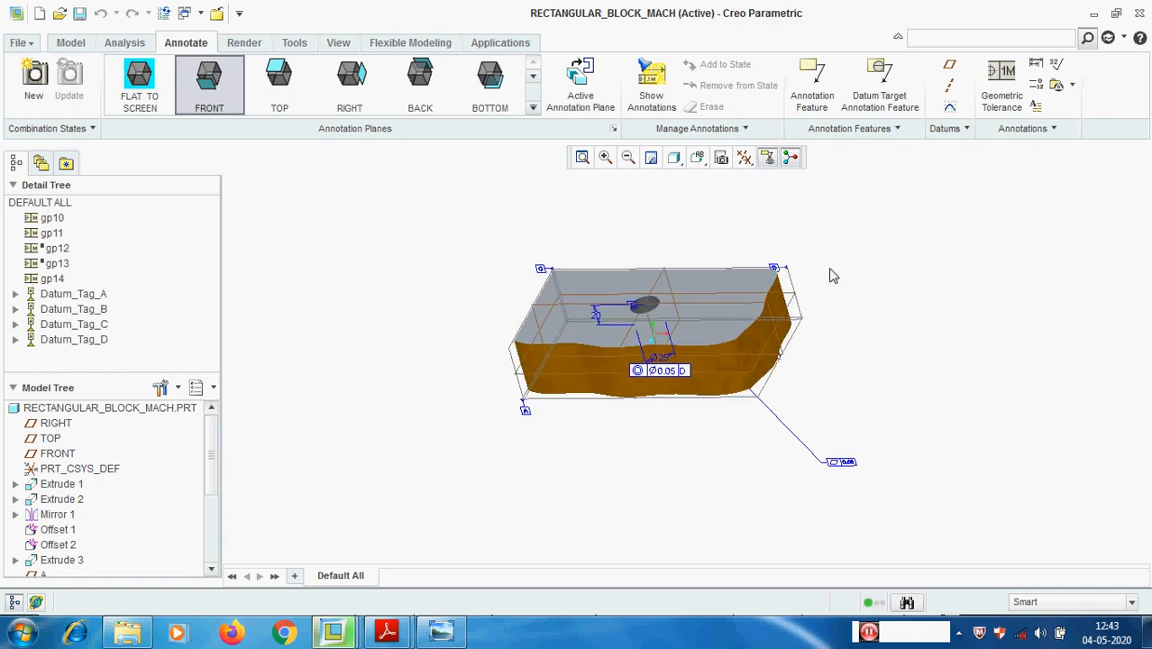
- Try to switch to the FIXTURE_WP_SET.ASM window
{"action": "left_click", "coordinate": [338, 42]}
{"action": "left_click", "coordinate": [845, 91]}
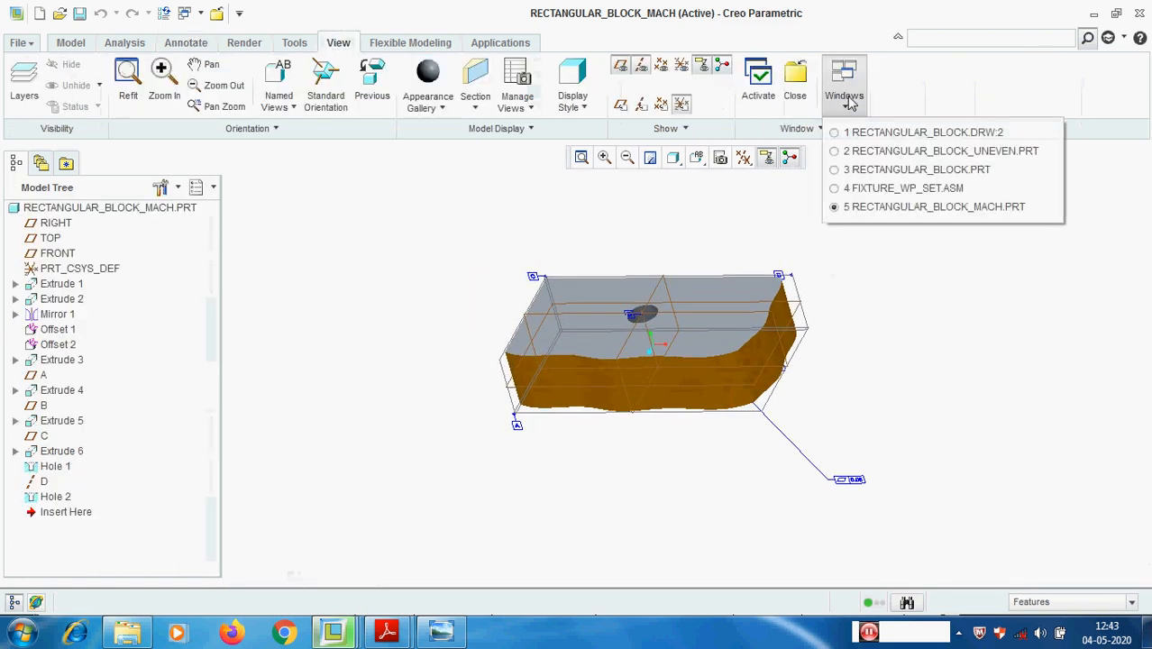
{"action": "left_click", "coordinate": [909, 188]}
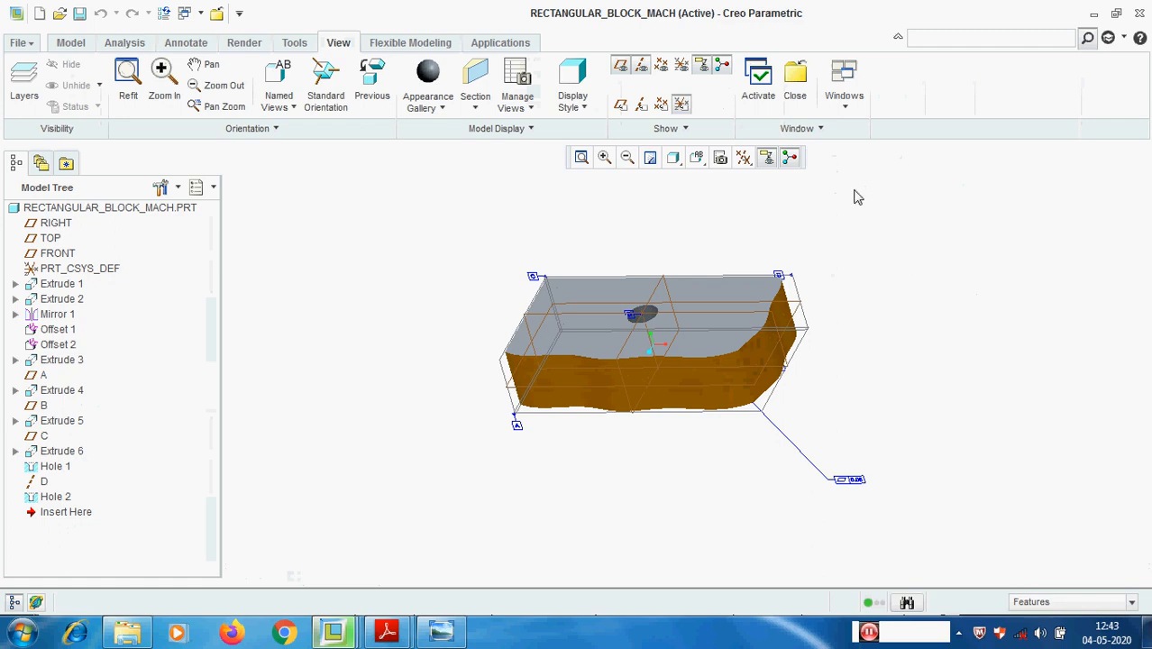
{"action": "scroll", "coordinate": [854, 345], "scroll_direction": "up", "scroll_amount": 3}
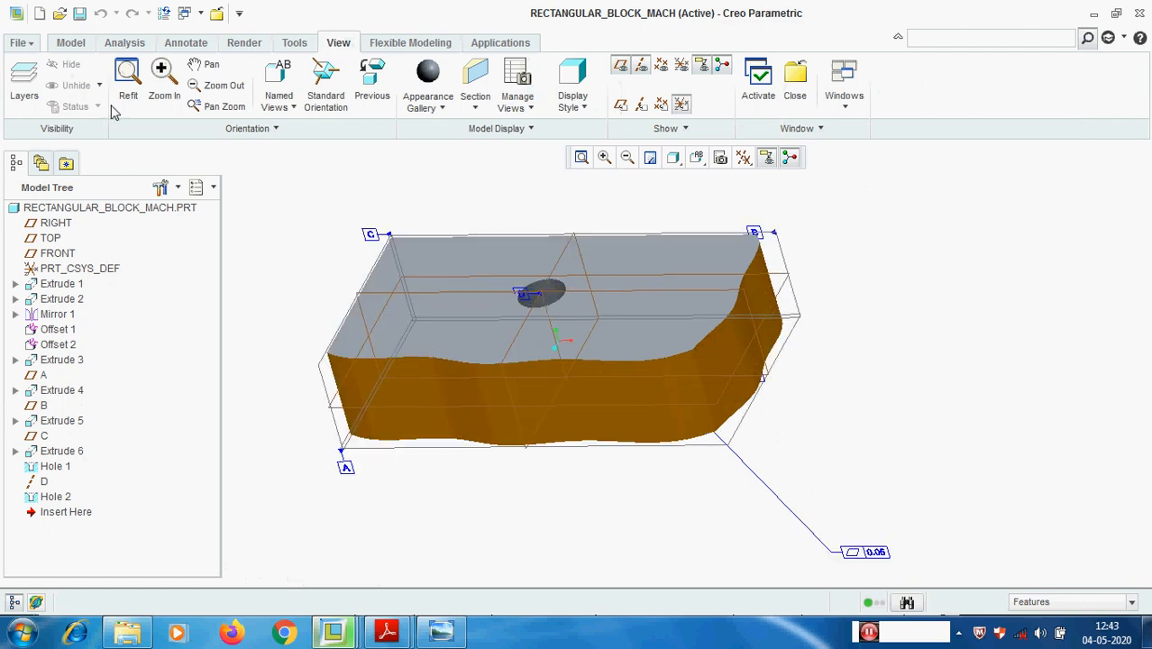
- Start an Extrude feature and open its sketch on datum plane A of the block
{"action": "left_click", "coordinate": [70, 42]}
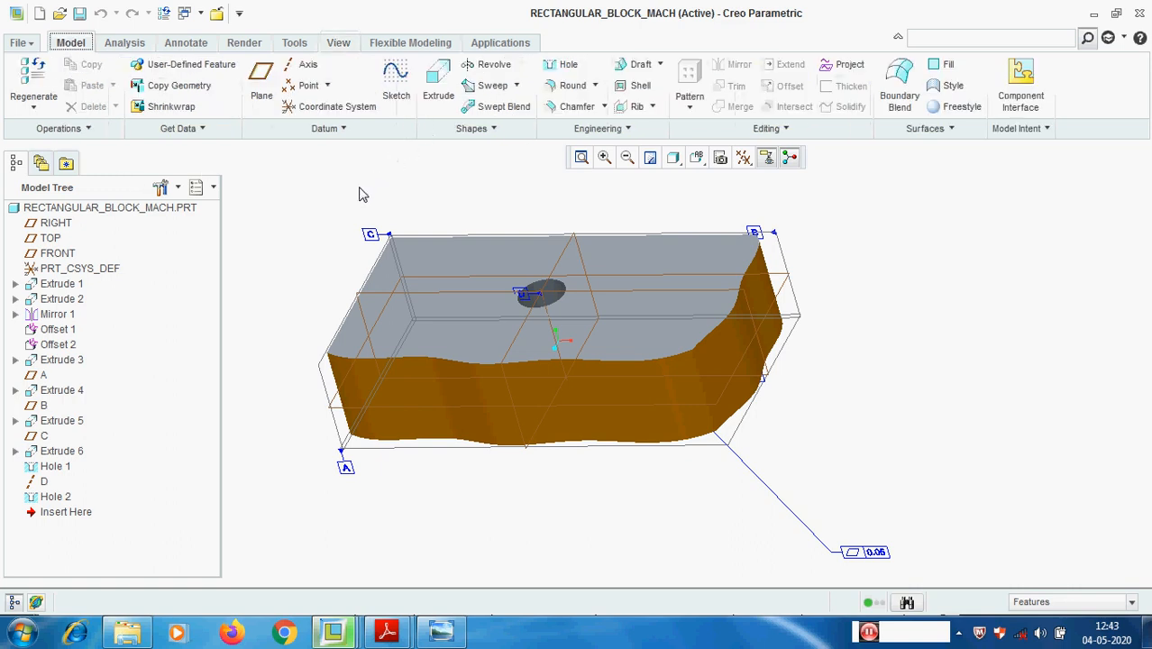
{"action": "left_click", "coordinate": [438, 79]}
{"action": "left_click", "coordinate": [86, 129]}
{"action": "left_click", "coordinate": [223, 183]}
{"action": "scroll", "coordinate": [782, 340], "scroll_direction": "up", "scroll_amount": 1}
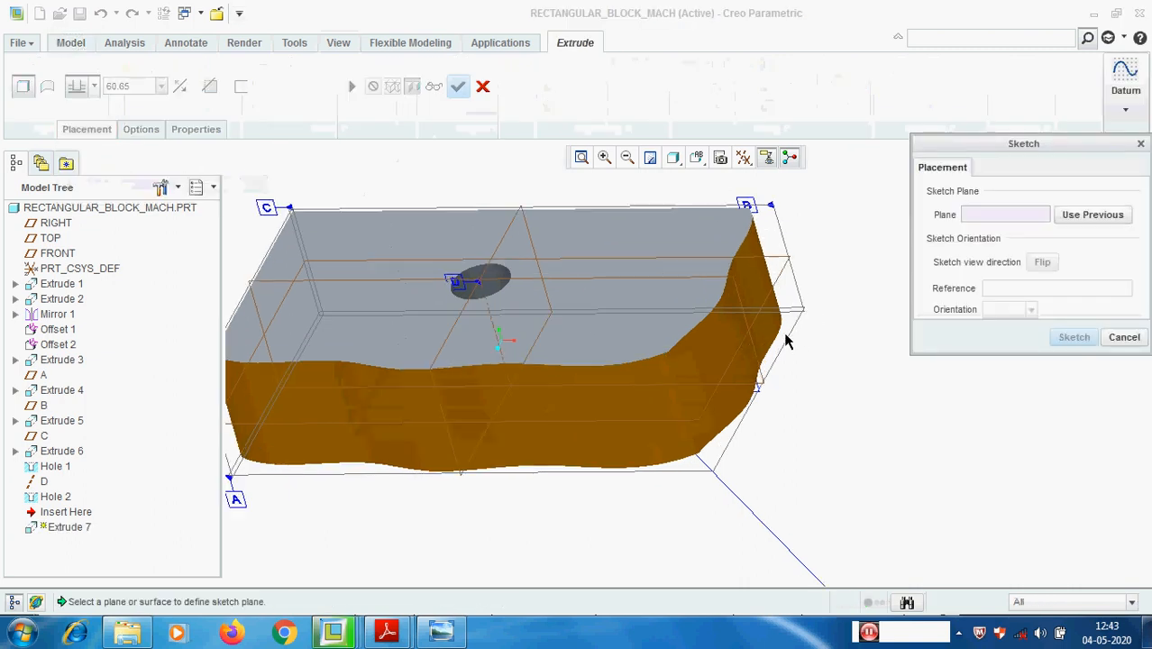
{"action": "scroll", "coordinate": [786, 341], "scroll_direction": "up", "scroll_amount": 1}
{"action": "left_click", "coordinate": [786, 336]}
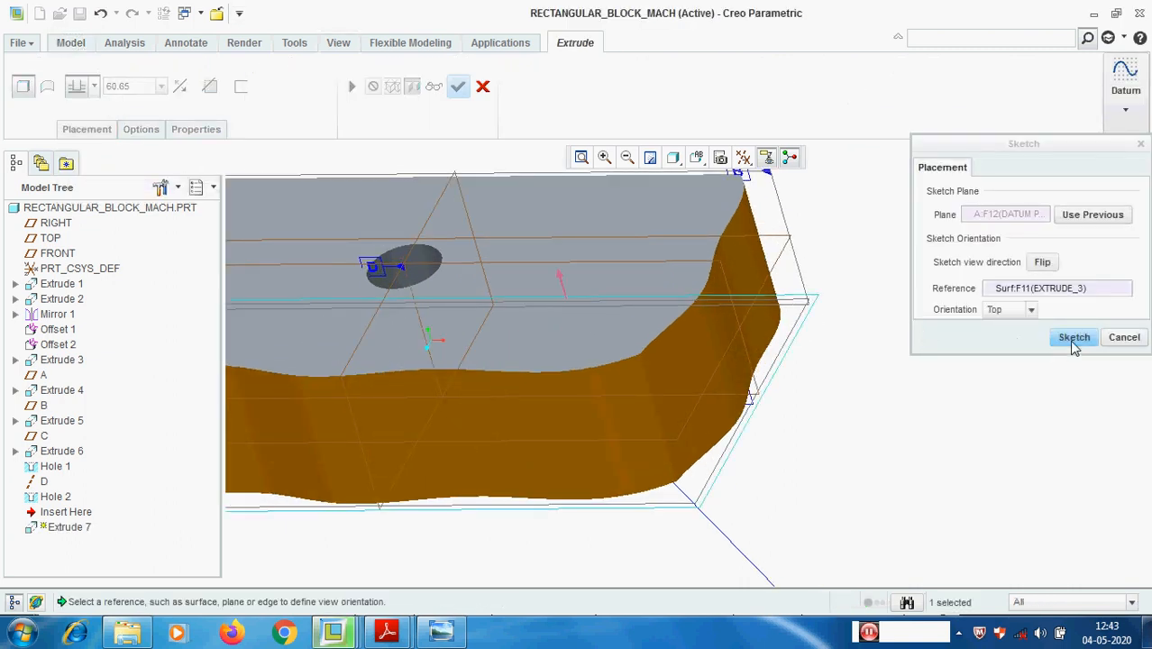
{"action": "left_click", "coordinate": [1073, 337]}
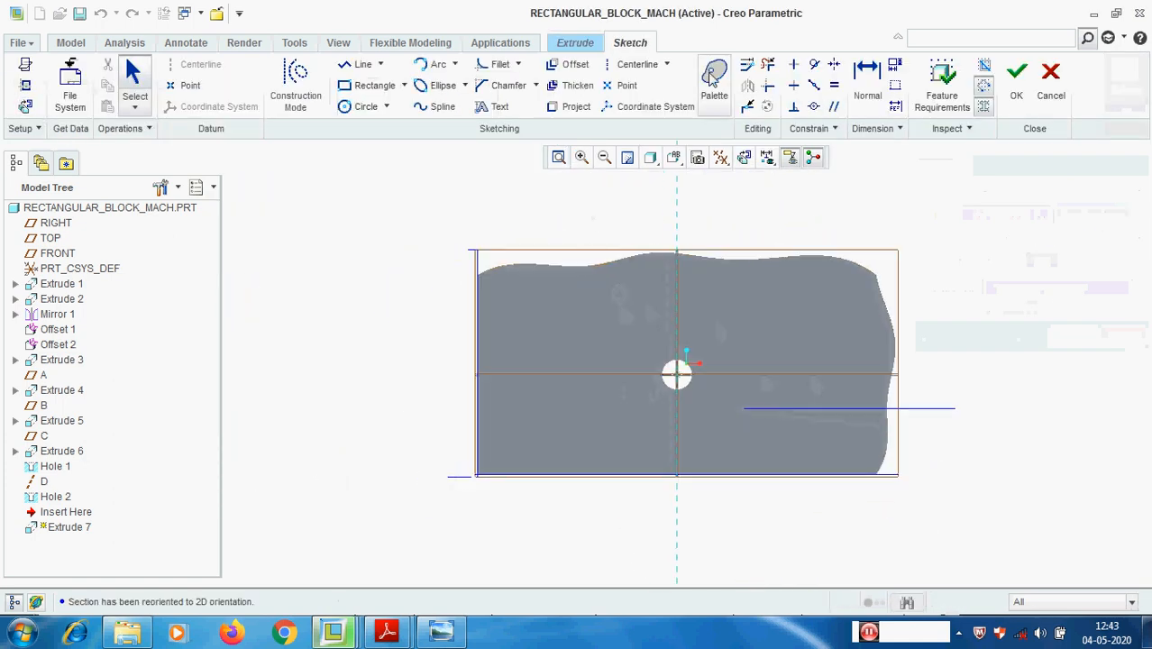
- Sketch a horizontal line about 251 long across the block near its wavy upper edge, overhanging both ends
{"action": "left_click", "coordinate": [359, 65]}
{"action": "left_click", "coordinate": [446, 291]}
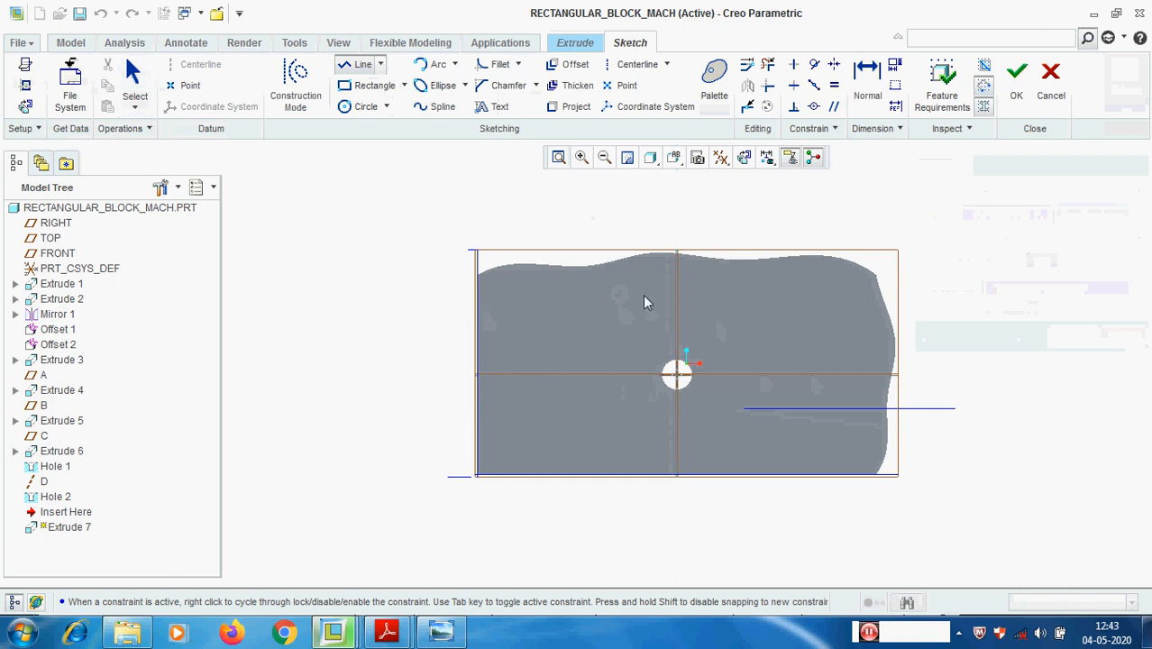
{"action": "left_click", "coordinate": [946, 291]}
{"action": "middle_click", "coordinate": [947, 334]}
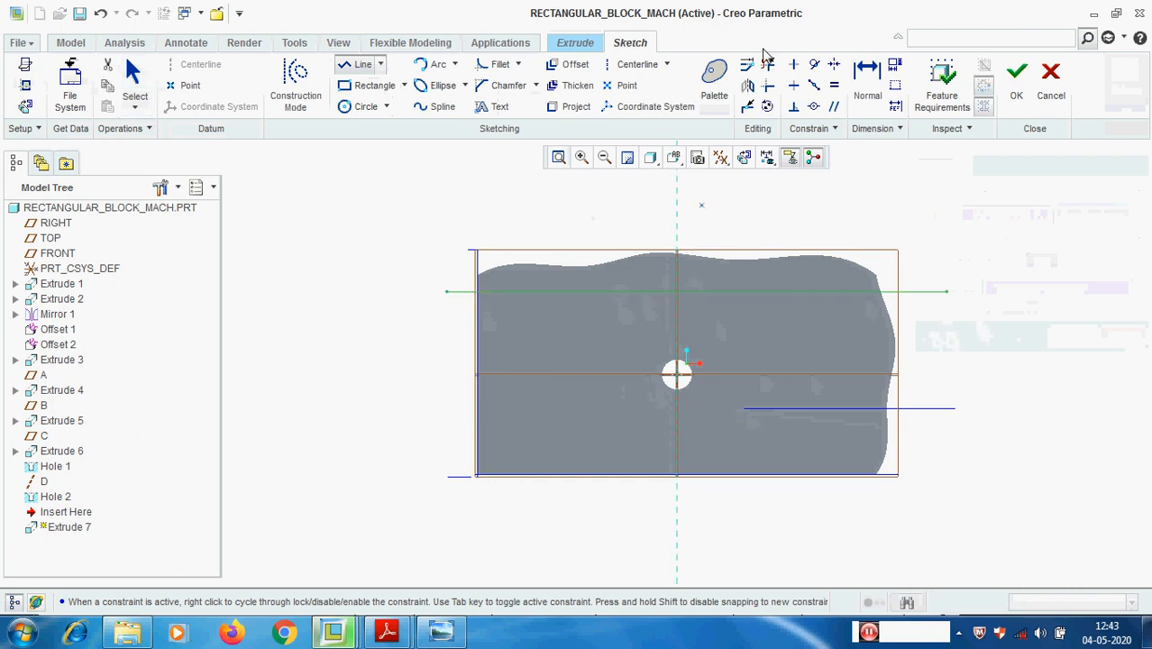
- Dimension the line's distance from the block's straight lower edge as 100 and finish the sketch
{"action": "left_click", "coordinate": [867, 77]}
{"action": "left_click", "coordinate": [605, 476]}
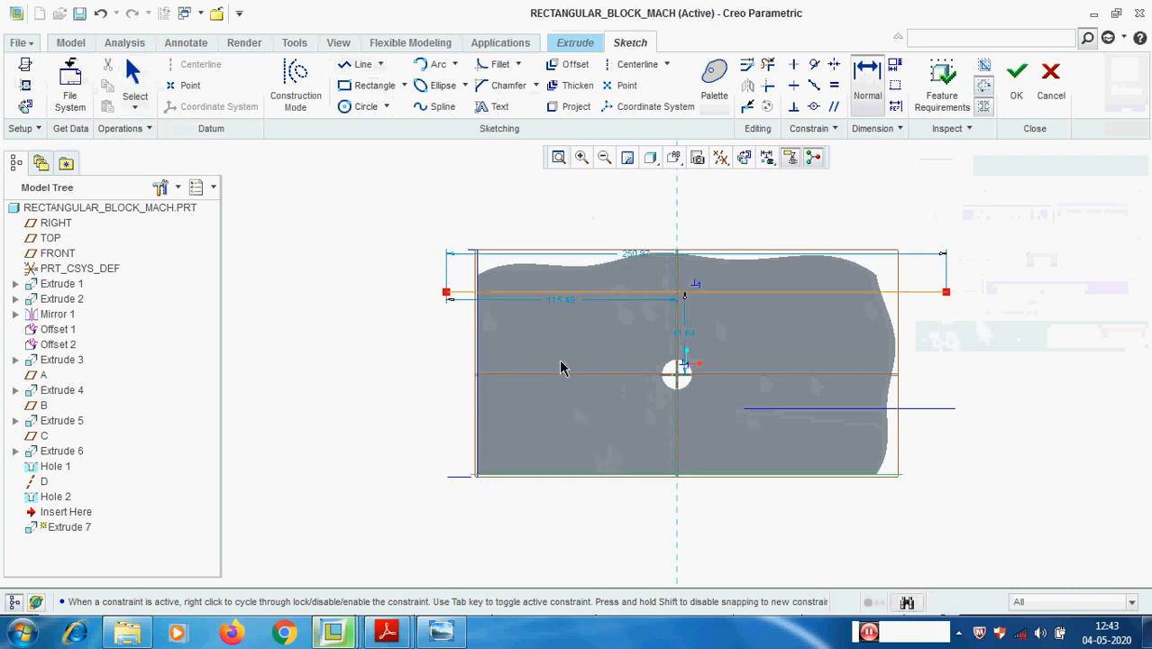
{"action": "left_click", "coordinate": [541, 291]}
{"action": "middle_click", "coordinate": [416, 373]}
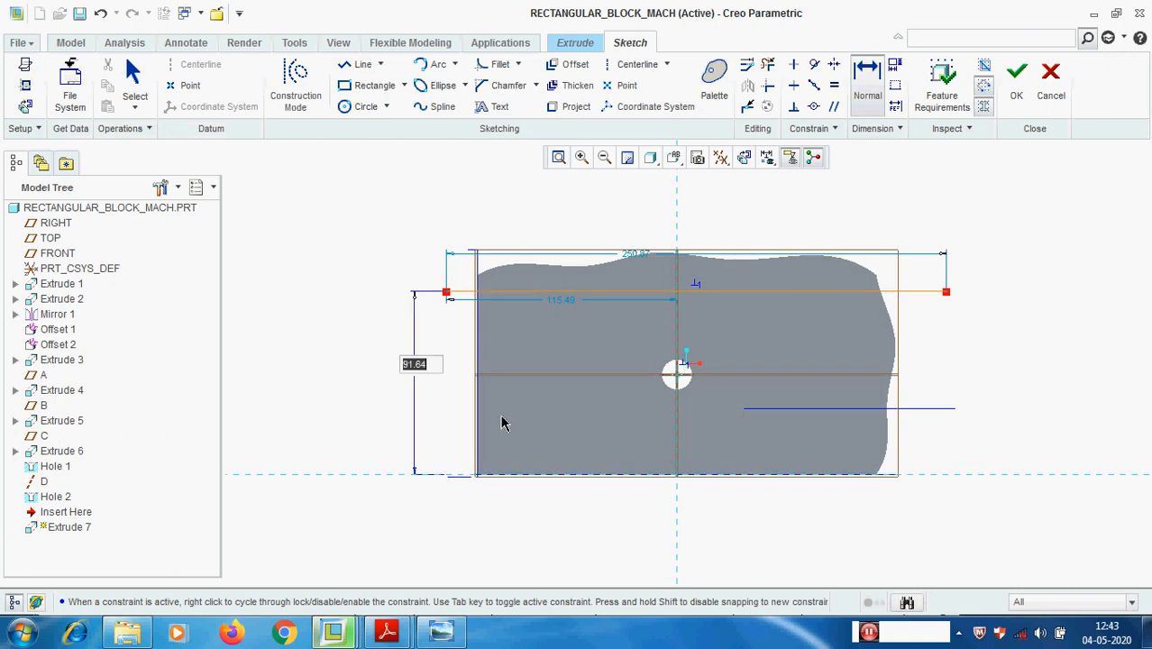
{"action": "type", "text": "100"}
{"action": "key", "text": "Return"}
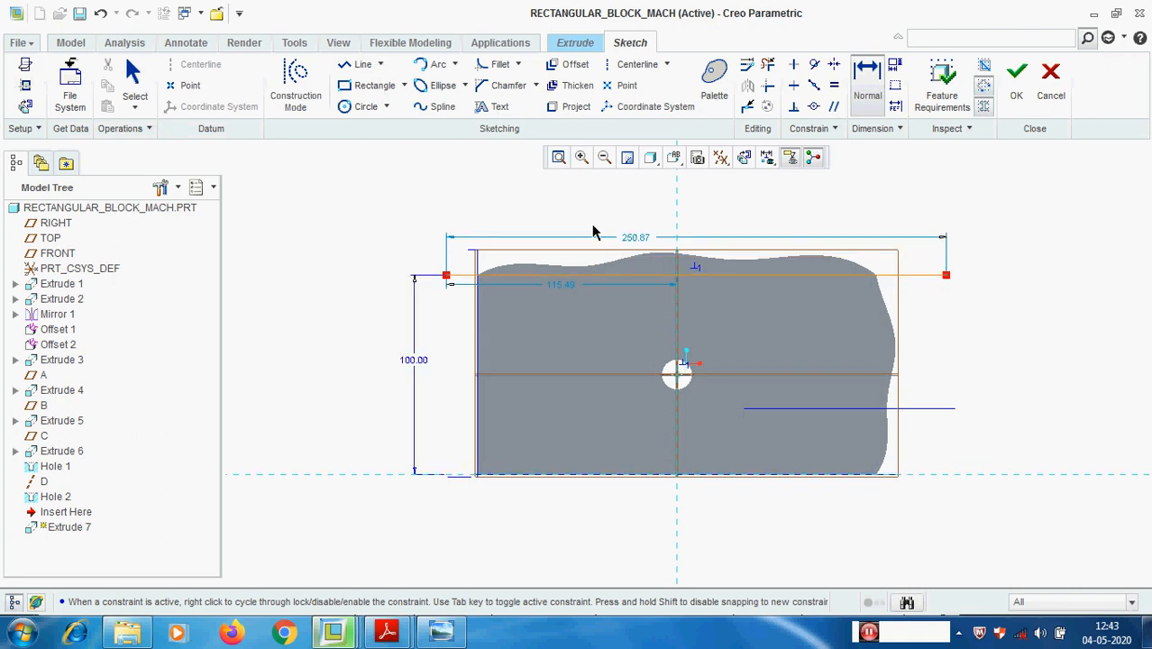
{"action": "left_click", "coordinate": [1010, 95]}
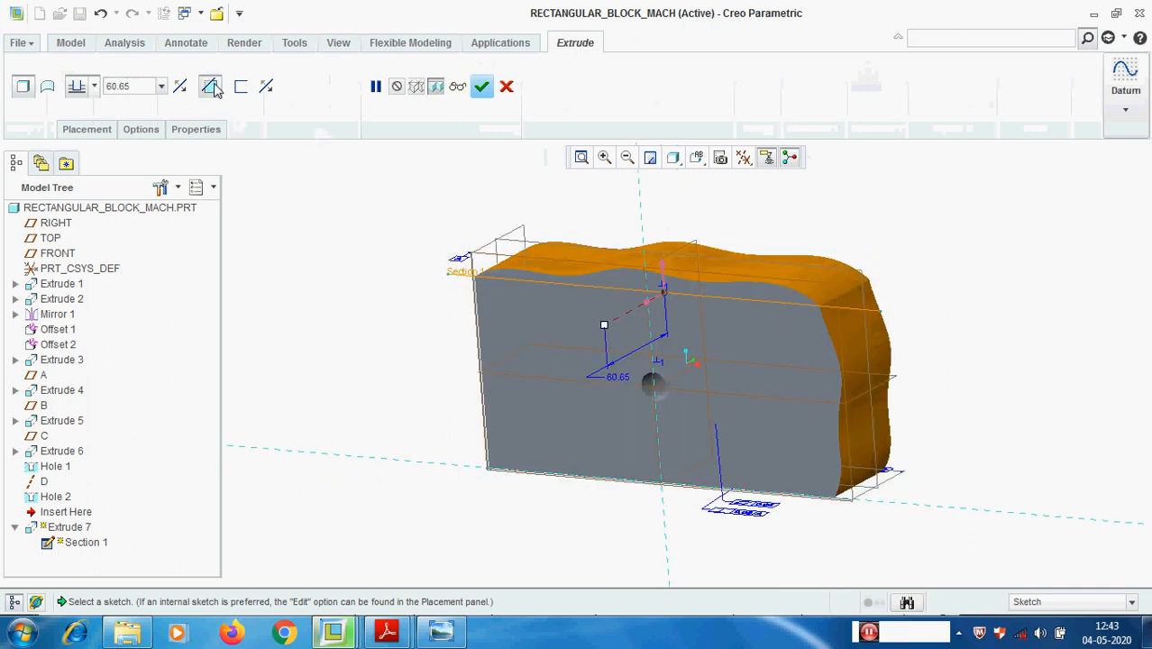
- Set the extrude's Side 1 depth to Through All and complete the cut that trims off the wavy upper face
{"action": "left_click", "coordinate": [141, 128]}
{"action": "left_click", "coordinate": [264, 190]}
{"action": "left_click", "coordinate": [232, 260]}
{"action": "left_click", "coordinate": [258, 219]}
{"action": "left_click", "coordinate": [237, 239]}
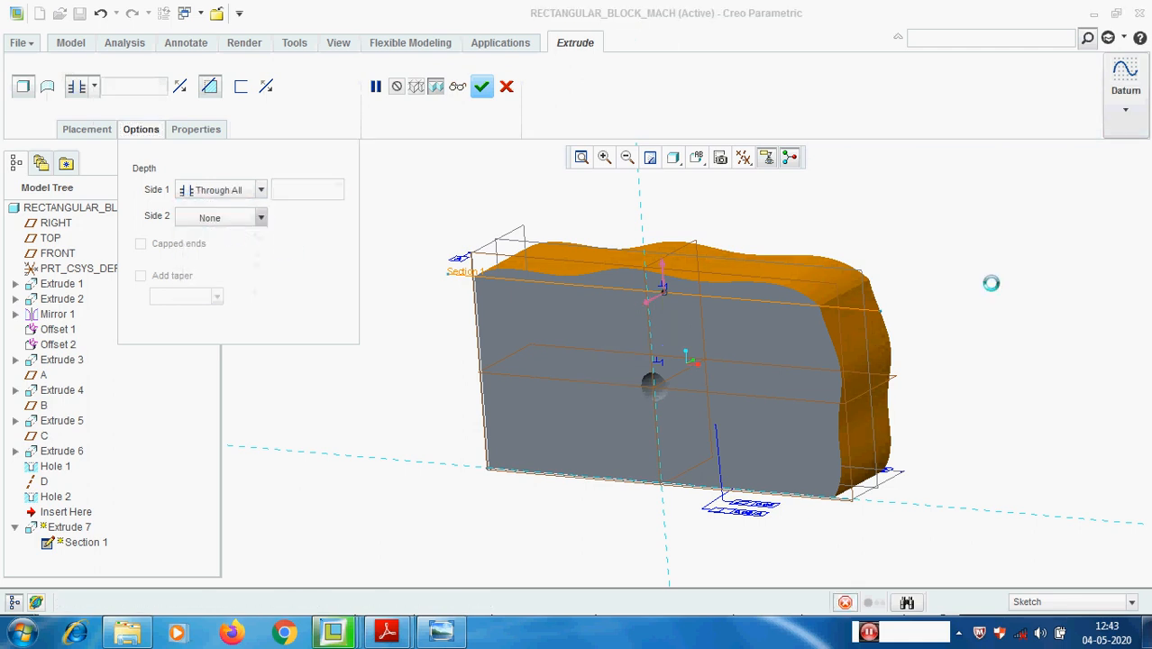
{"action": "middle_click", "coordinate": [1018, 285]}
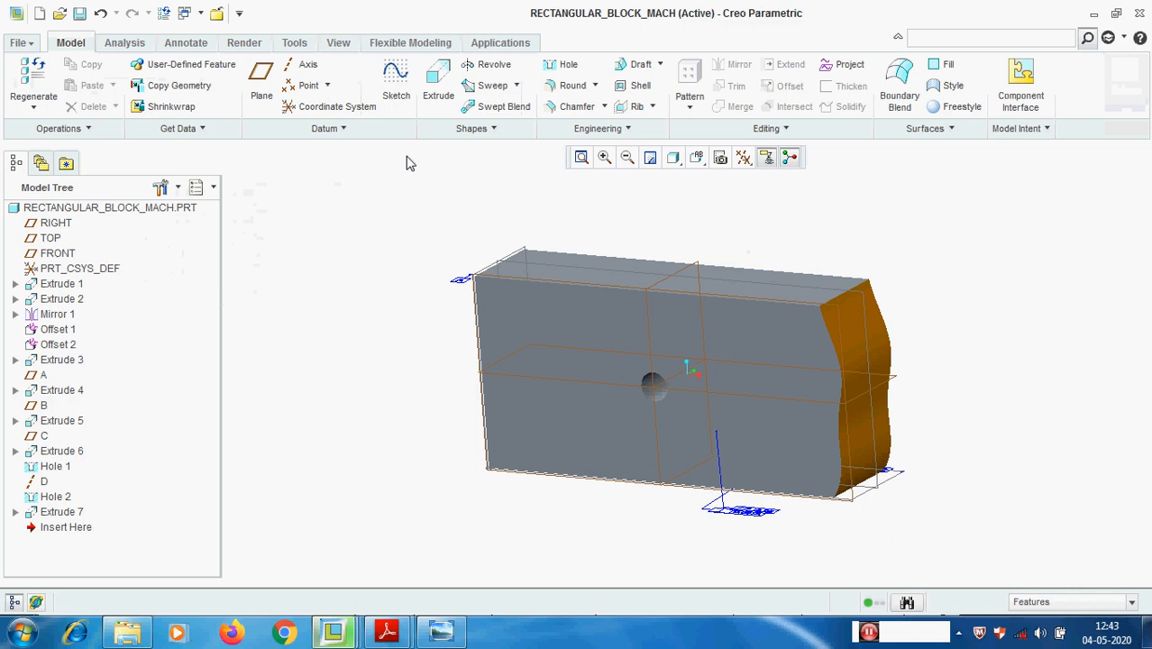
- Start another Extrude on the previous sketch plane and orient the view to the sketch
{"action": "left_click", "coordinate": [439, 81]}
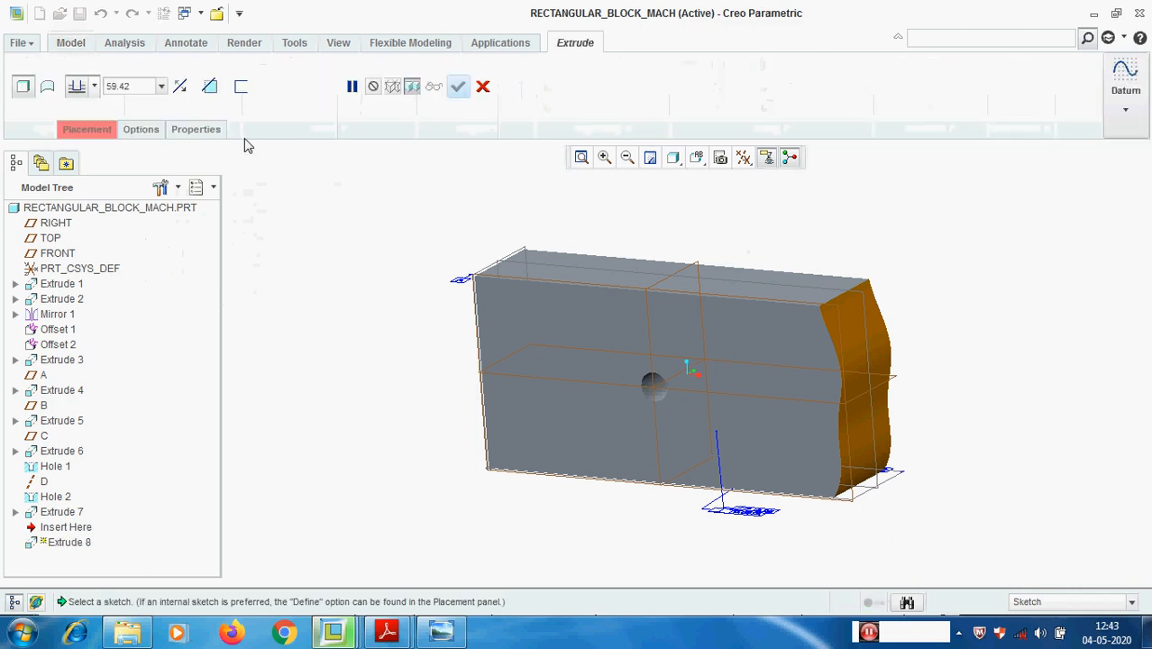
{"action": "left_click", "coordinate": [87, 128]}
{"action": "left_click", "coordinate": [225, 184]}
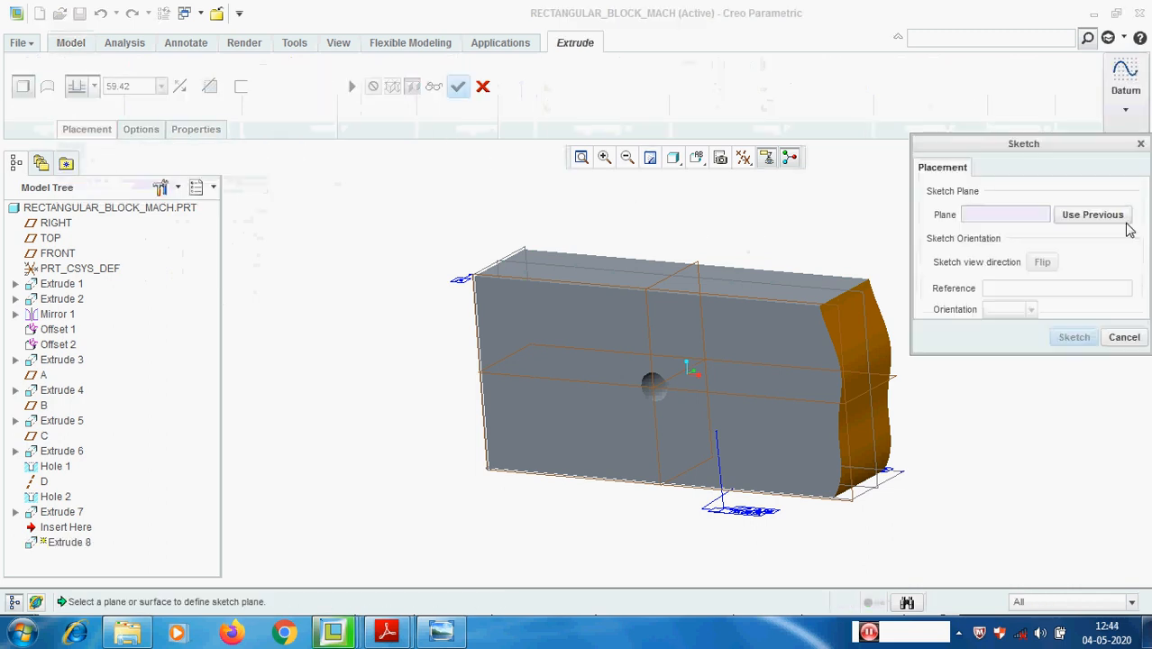
{"action": "left_click", "coordinate": [1097, 213]}
{"action": "left_click", "coordinate": [32, 112]}
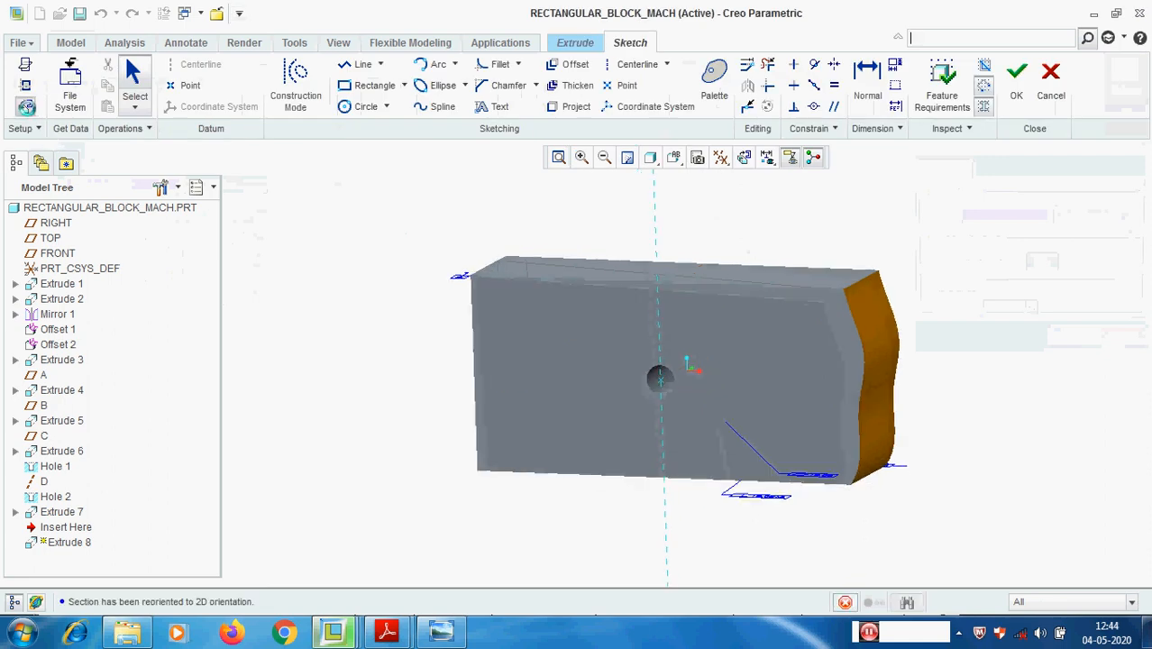
- Sketch a vertical line about 142 long near the block's wavy end, extending past both long edges
{"action": "left_click", "coordinate": [349, 70]}
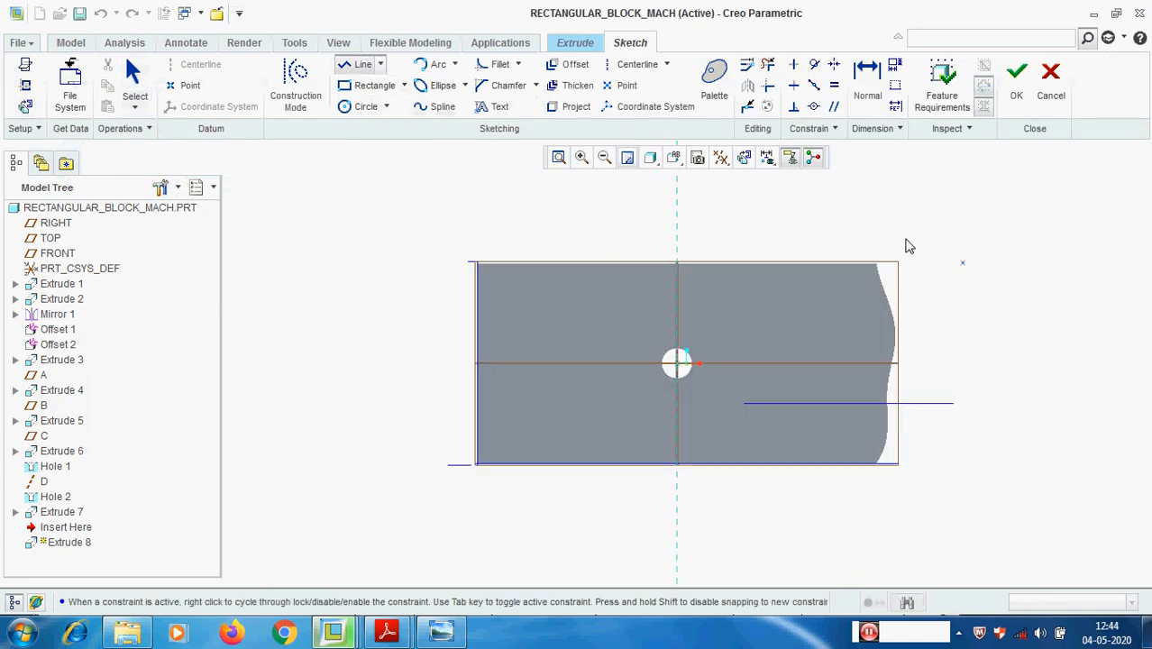
{"action": "left_click", "coordinate": [870, 224]}
{"action": "left_click", "coordinate": [878, 506]}
{"action": "middle_click", "coordinate": [1001, 493]}
- Dimension the vertical line's distance from the block's opposite straight edge as 200 and finish the sketch
{"action": "left_click", "coordinate": [867, 83]}
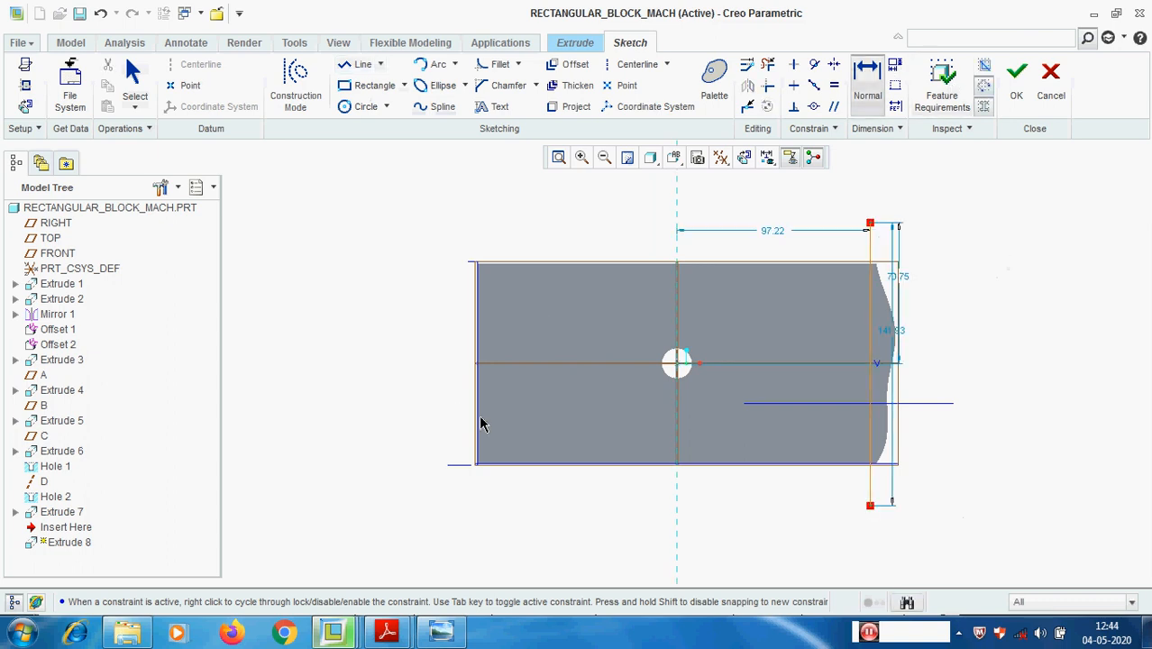
{"action": "left_click", "coordinate": [869, 394]}
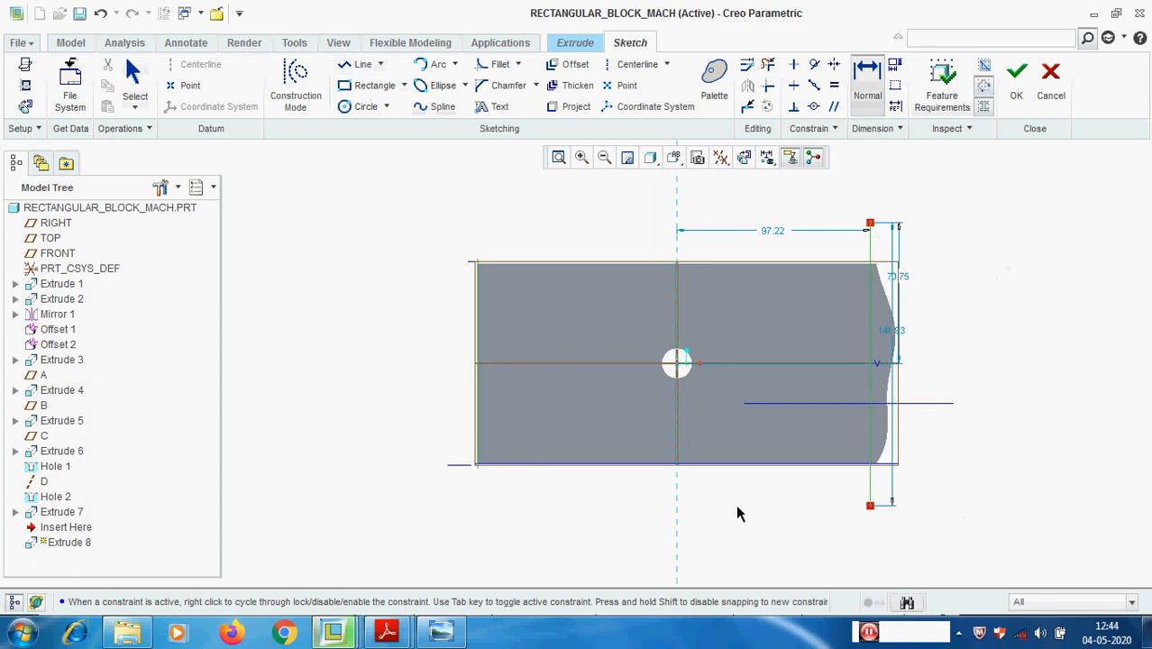
{"action": "middle_click", "coordinate": [738, 512]}
{"action": "type", "text": "200"}
{"action": "key", "text": "Return"}
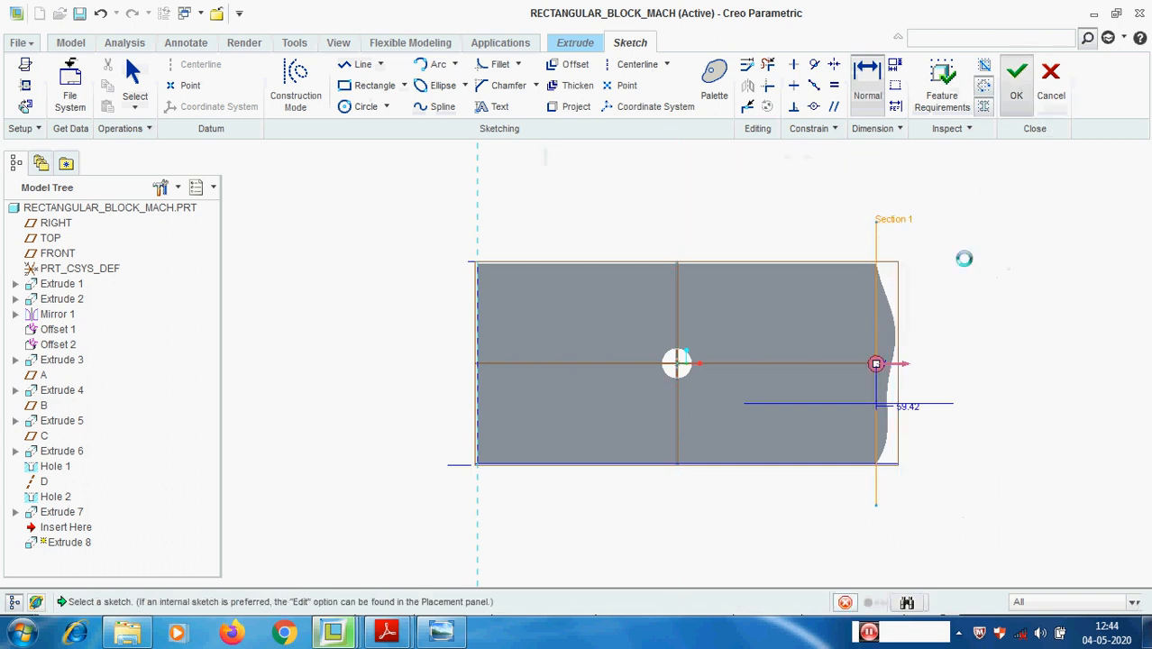
- Set the extrude's Side 1 depth to Through All with material removal and complete the cut that trims the wavy end face
{"action": "middle_click_drag", "start_coordinate": [965, 259], "coordinate": [943, 289]}
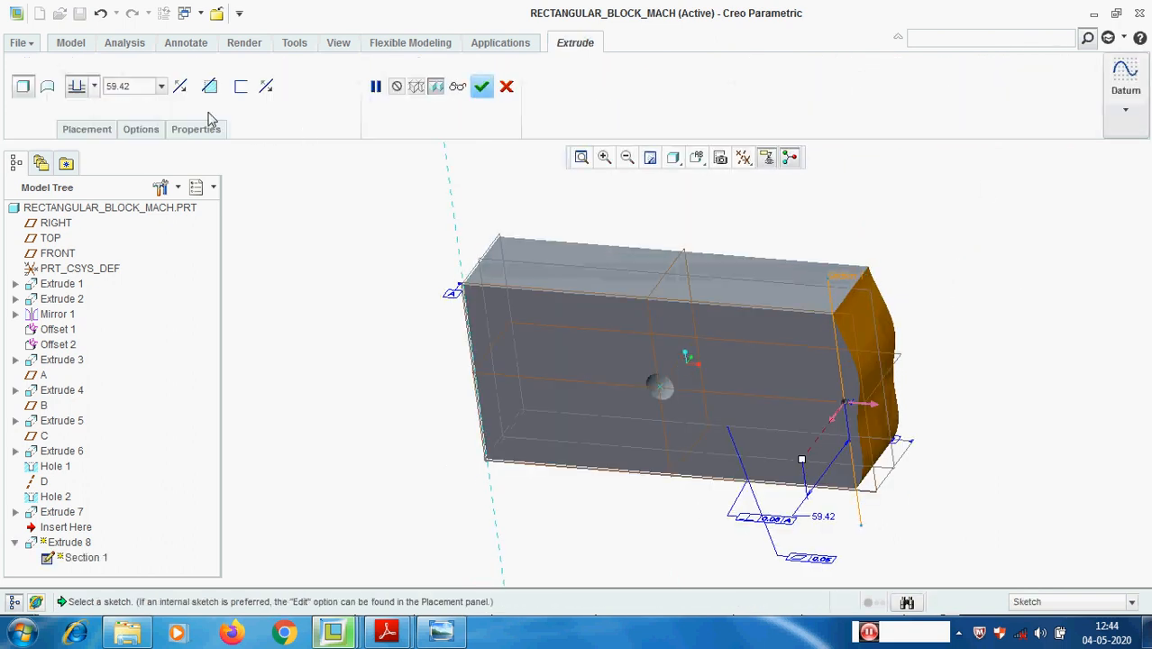
{"action": "left_click", "coordinate": [141, 129]}
{"action": "left_click", "coordinate": [261, 189]}
{"action": "left_click", "coordinate": [230, 265]}
{"action": "left_click", "coordinate": [260, 218]}
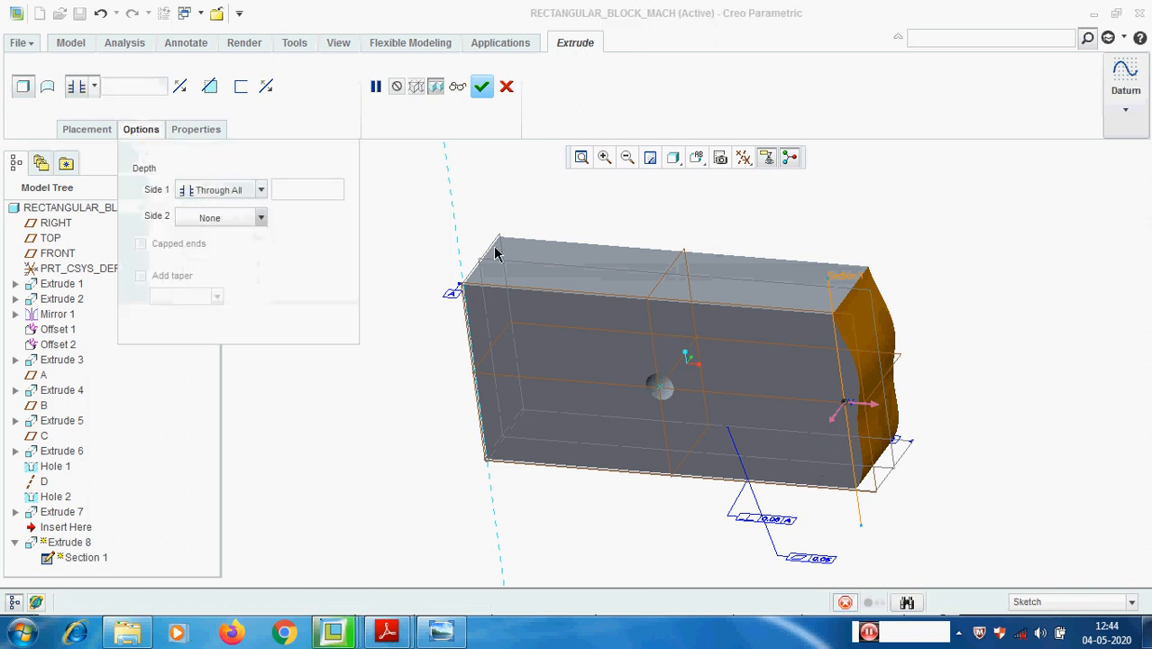
{"action": "left_click", "coordinate": [209, 86]}
{"action": "middle_click", "coordinate": [1037, 256]}
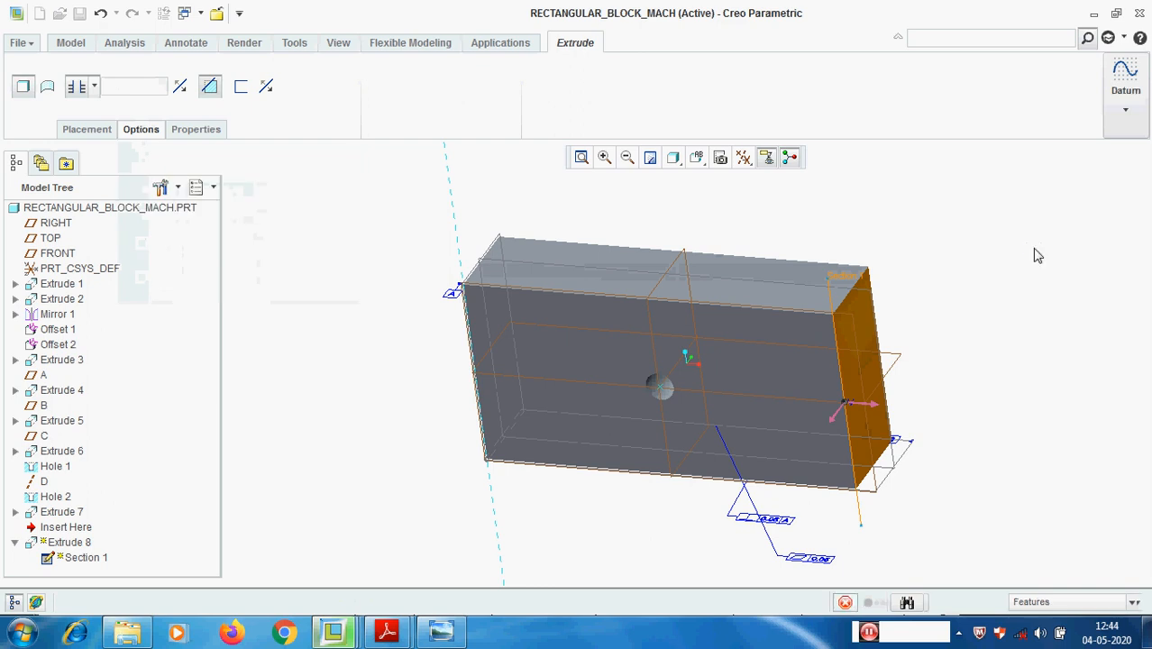
- Save the RECTANGULAR_BLOCK_MACH part
{"action": "left_click", "coordinate": [1037, 256]}
{"action": "scroll", "coordinate": [617, 371], "scroll_direction": "up", "scroll_amount": 2}
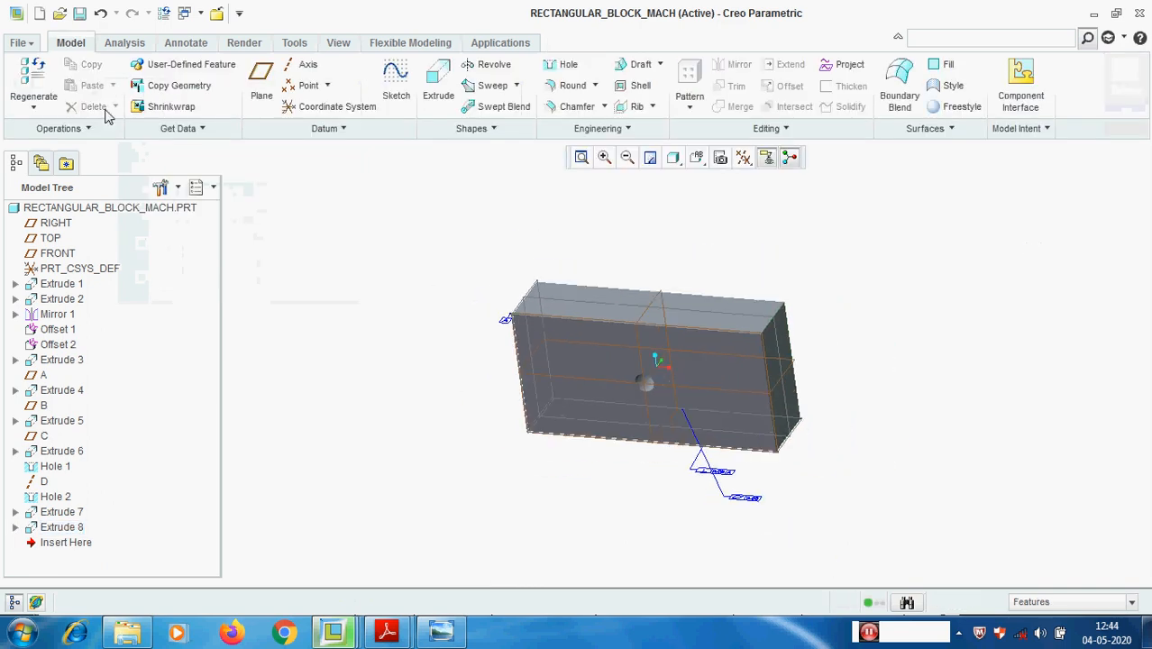
{"action": "left_click", "coordinate": [80, 13]}
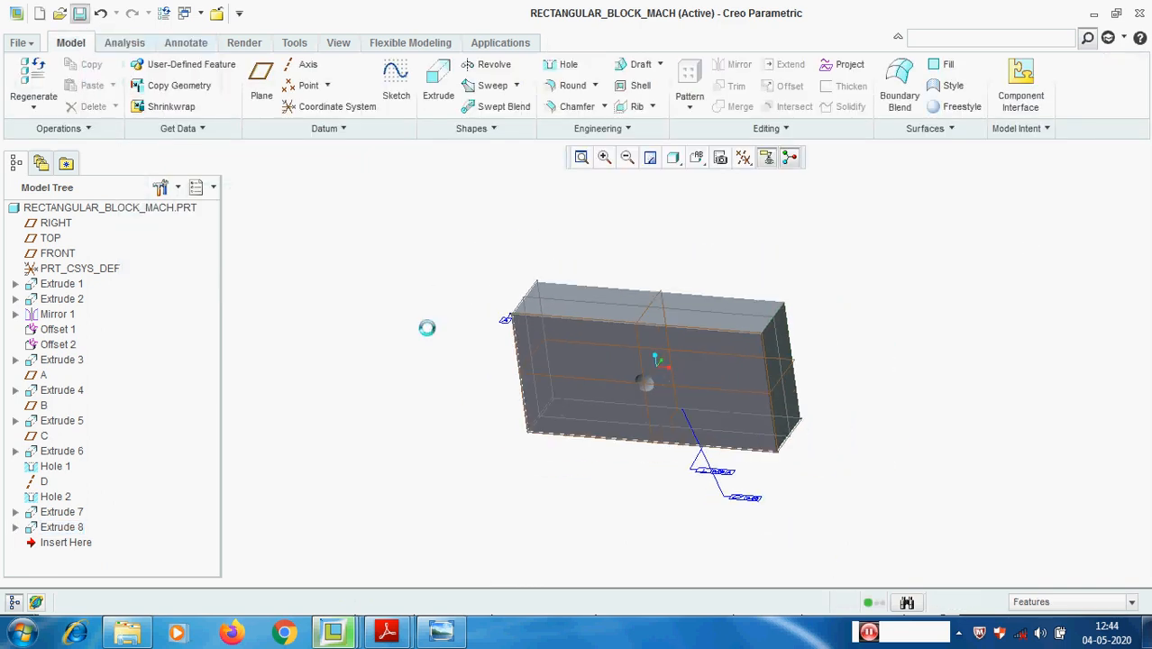
{"action": "middle_click", "coordinate": [413, 341]}
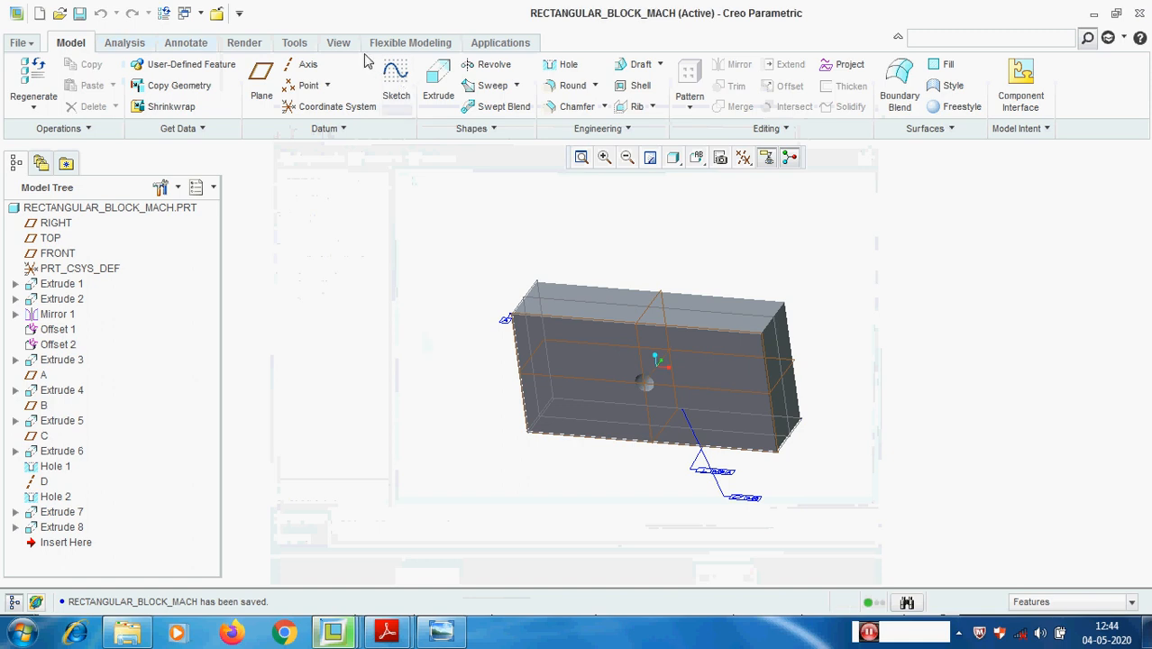
- Switch to the RECTANGULAR_BLOCK.DRW:2 drawing window
{"action": "left_click", "coordinate": [338, 42]}
{"action": "left_click", "coordinate": [849, 108]}
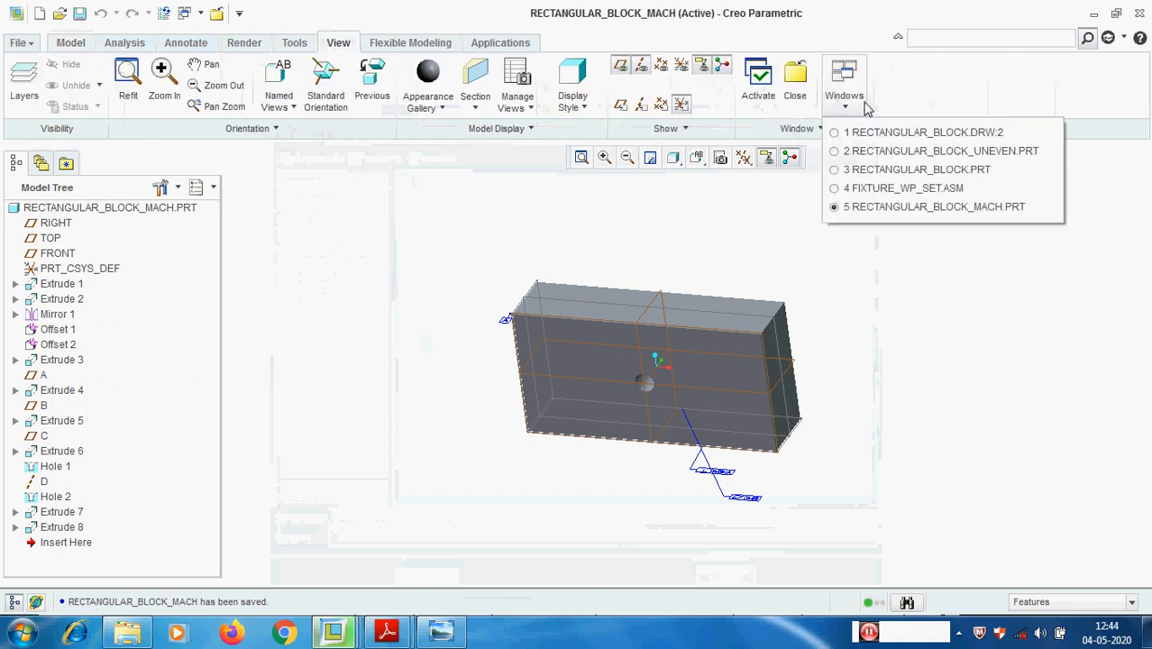
{"action": "left_click", "coordinate": [915, 133]}
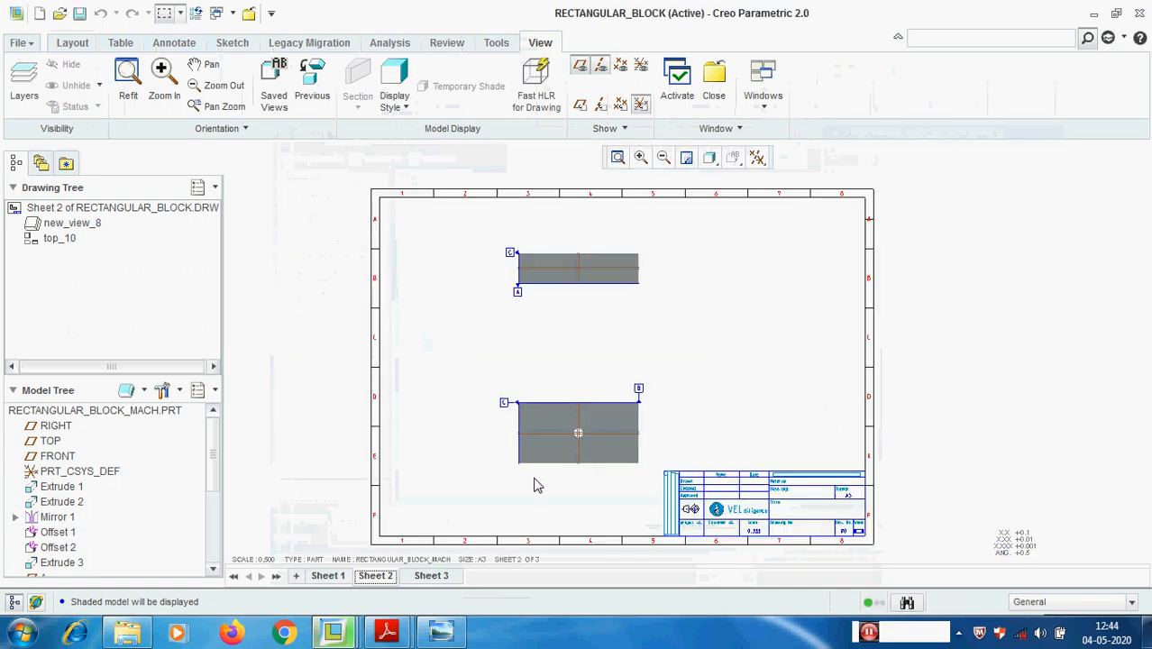
- Move the datum A tag of the upper view outward beyond the block's lower-left corner
{"action": "scroll", "coordinate": [516, 450], "scroll_direction": "down", "scroll_amount": 3}
{"action": "scroll", "coordinate": [516, 451], "scroll_direction": "up", "scroll_amount": 2}
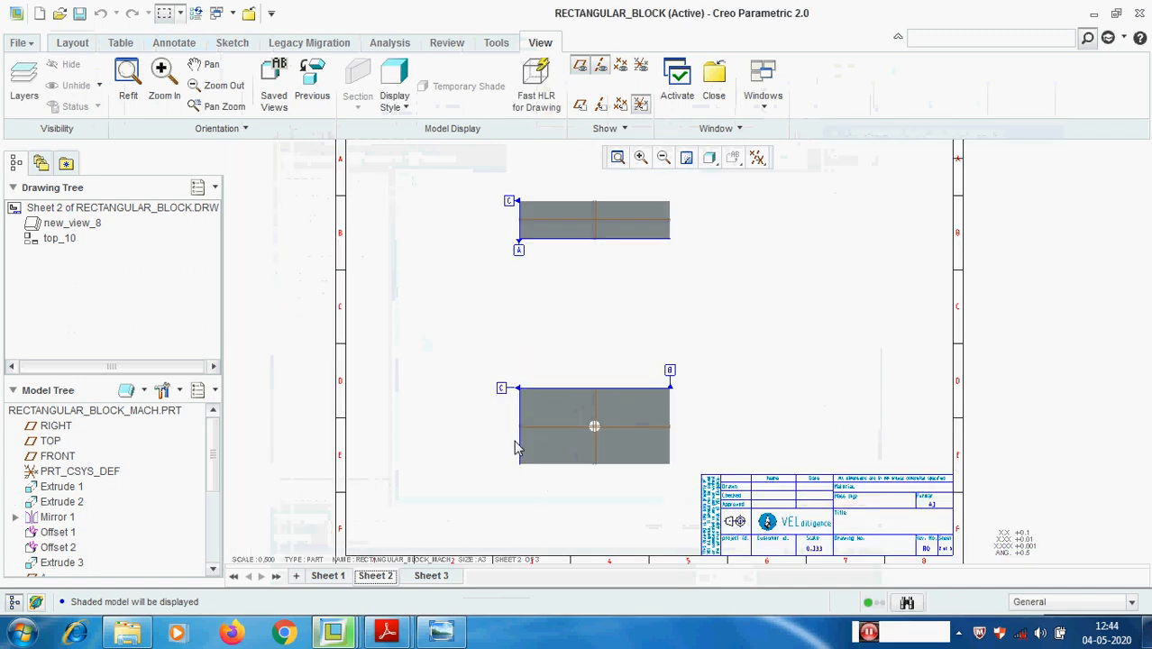
{"action": "scroll", "coordinate": [534, 306], "scroll_direction": "down", "scroll_amount": 3}
{"action": "scroll", "coordinate": [522, 281], "scroll_direction": "up", "scroll_amount": 2}
{"action": "scroll", "coordinate": [516, 265], "scroll_direction": "down", "scroll_amount": 2}
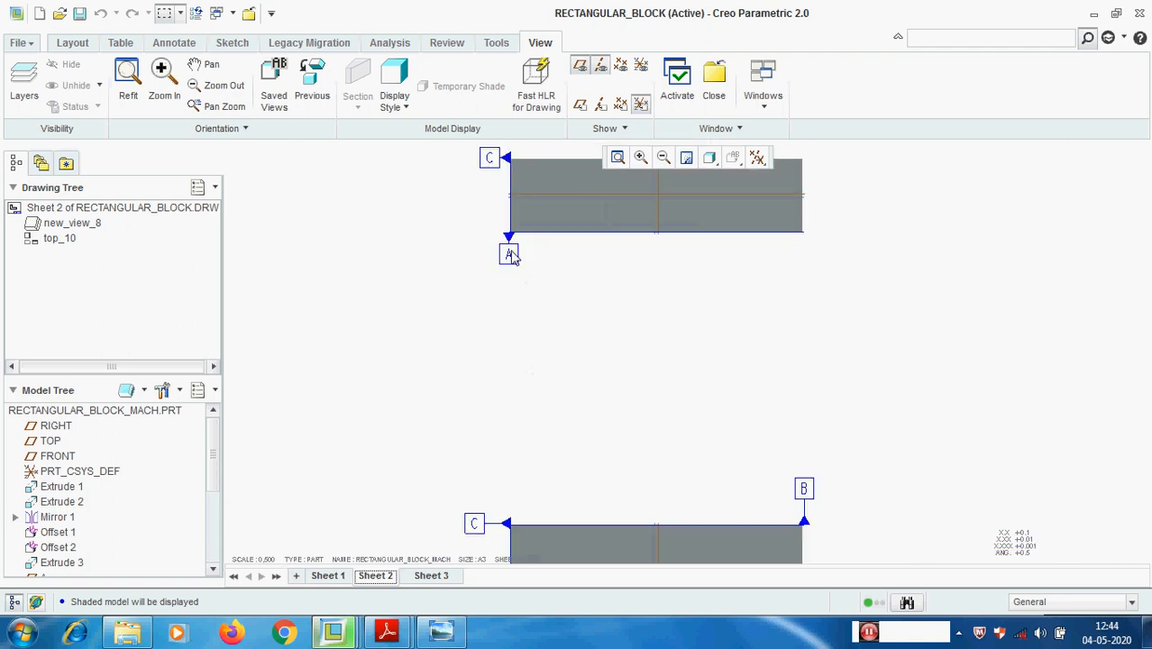
{"action": "left_click", "coordinate": [509, 255]}
{"action": "left_click_drag", "start_coordinate": [509, 255], "coordinate": [473, 257]}
- Reposition the datum B and C tags of the lower view outside the block's upper-left corner, with C above the corner and B beside it
{"action": "scroll", "coordinate": [560, 338], "scroll_direction": "up", "scroll_amount": 1}
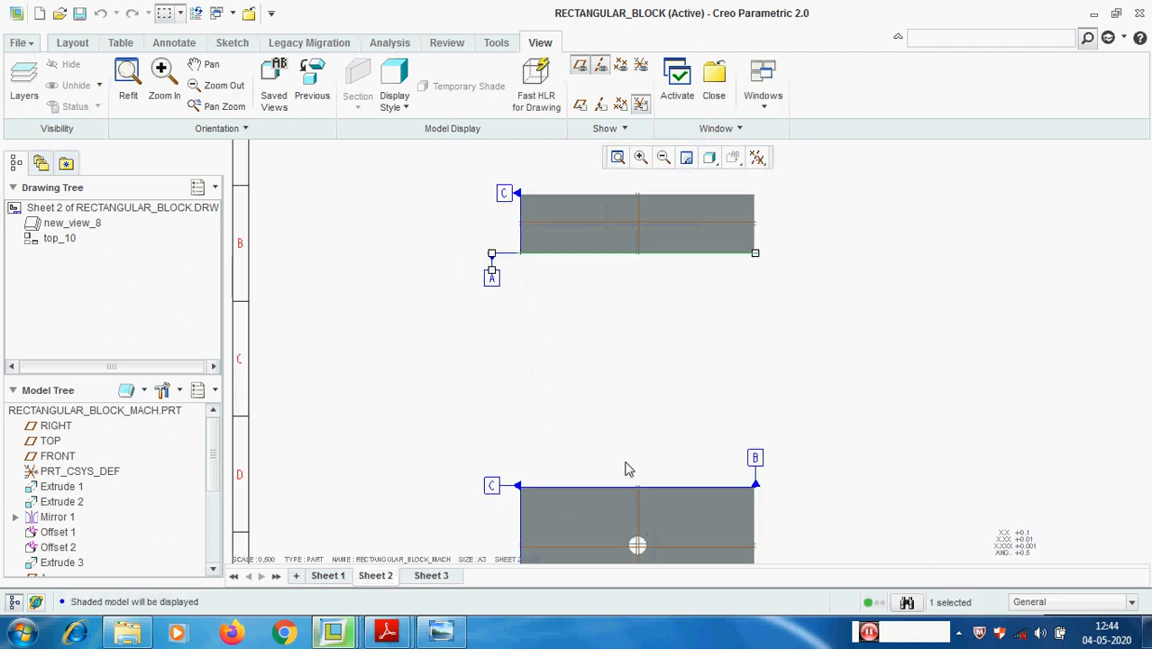
{"action": "middle_click_drag", "start_coordinate": [610, 435], "coordinate": [609, 368]}
{"action": "left_click", "coordinate": [754, 390]}
{"action": "mouse_move", "coordinate": [748, 389]}
{"action": "left_mouse_down"}
{"action": "mouse_move", "coordinate": [505, 380]}
{"action": "mouse_move", "coordinate": [498, 397]}
{"action": "mouse_move", "coordinate": [490, 330]}
{"action": "mouse_move", "coordinate": [501, 313]}
{"action": "left_mouse_up"}
{"action": "scroll", "coordinate": [488, 412], "scroll_direction": "down", "scroll_amount": 1}
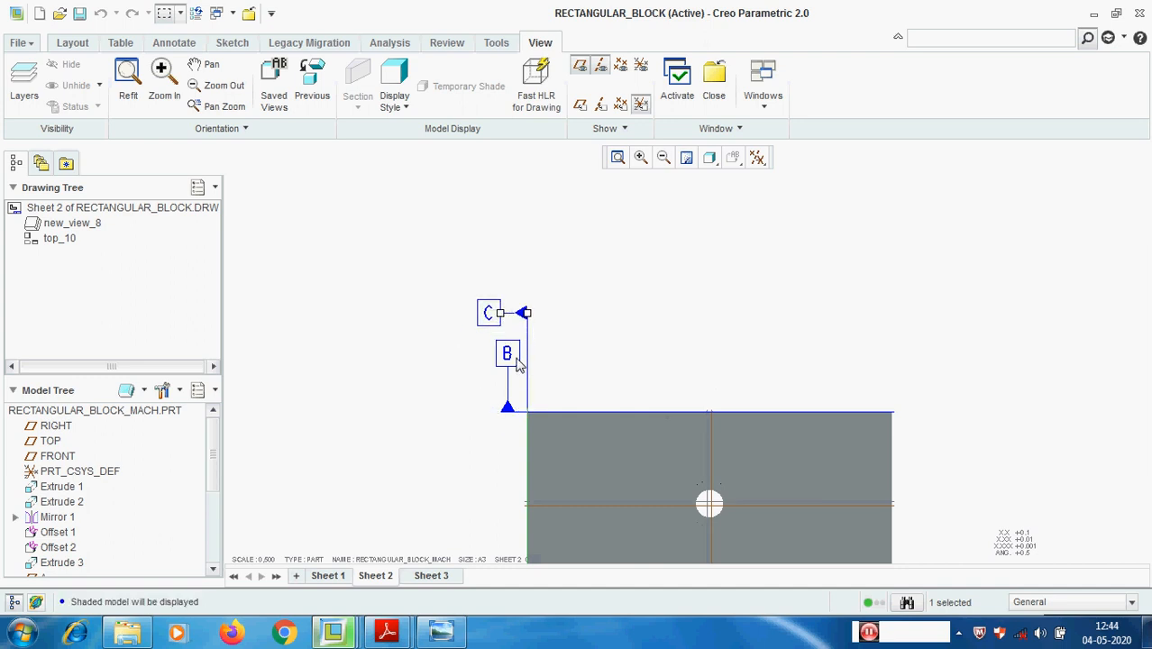
{"action": "left_click_drag", "start_coordinate": [510, 357], "coordinate": [440, 379]}
{"action": "left_click", "coordinate": [486, 312]}
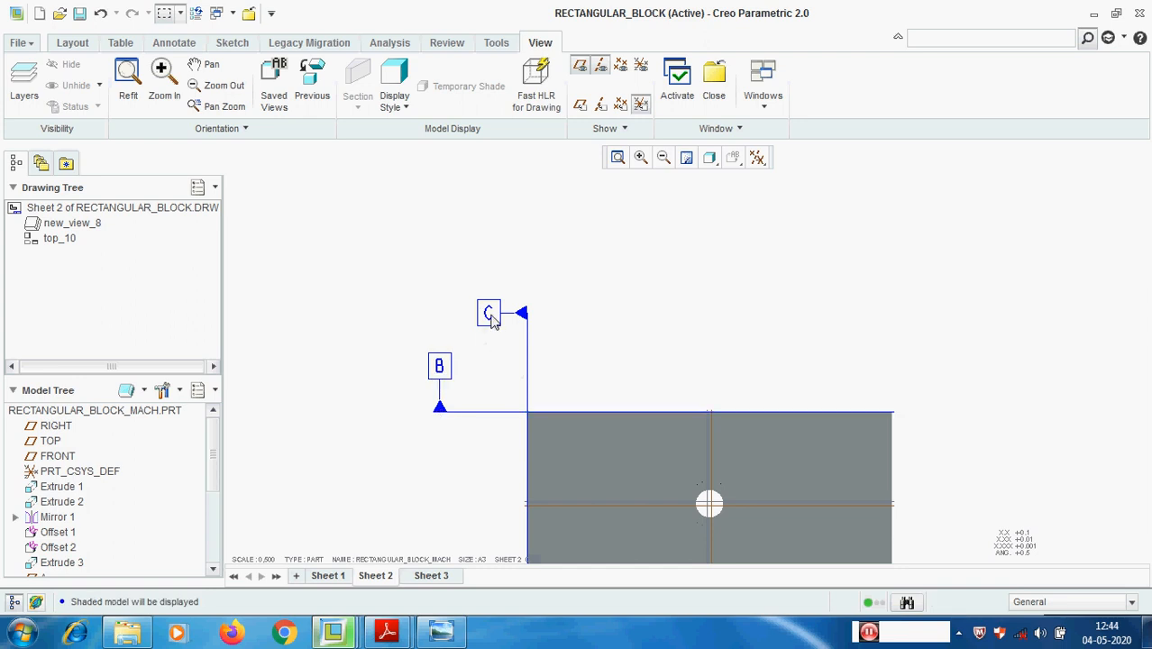
{"action": "left_click_drag", "start_coordinate": [486, 311], "coordinate": [486, 334]}
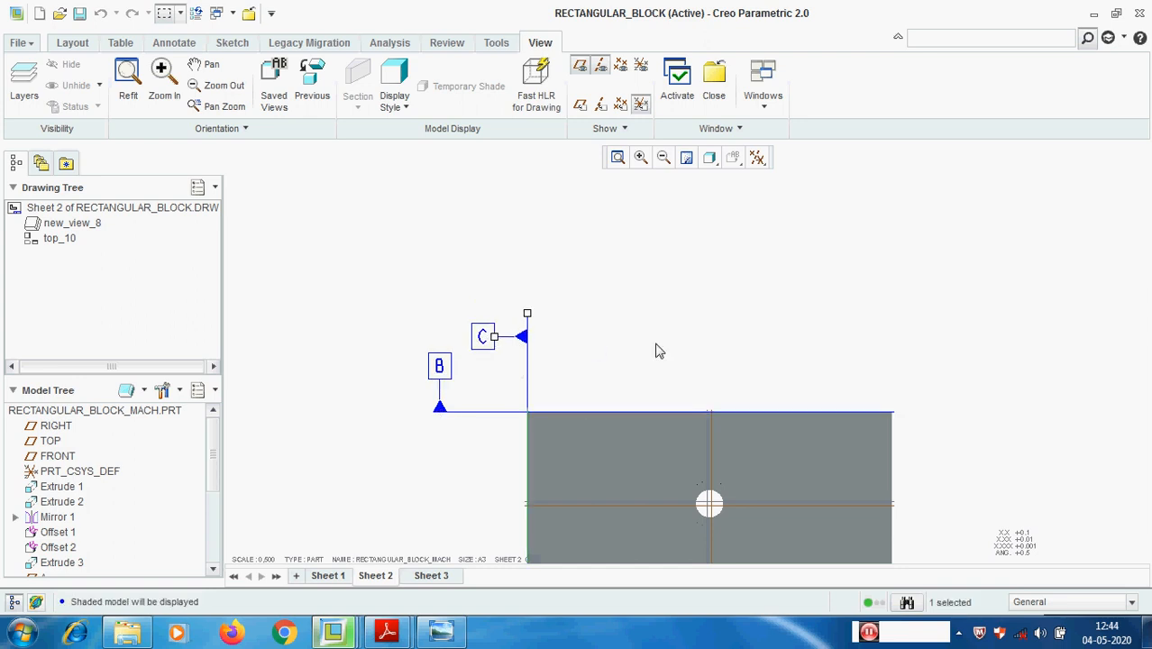
{"action": "scroll", "coordinate": [578, 409], "scroll_direction": "down", "scroll_amount": 3}
{"action": "scroll", "coordinate": [604, 226], "scroll_direction": "up", "scroll_amount": 4}
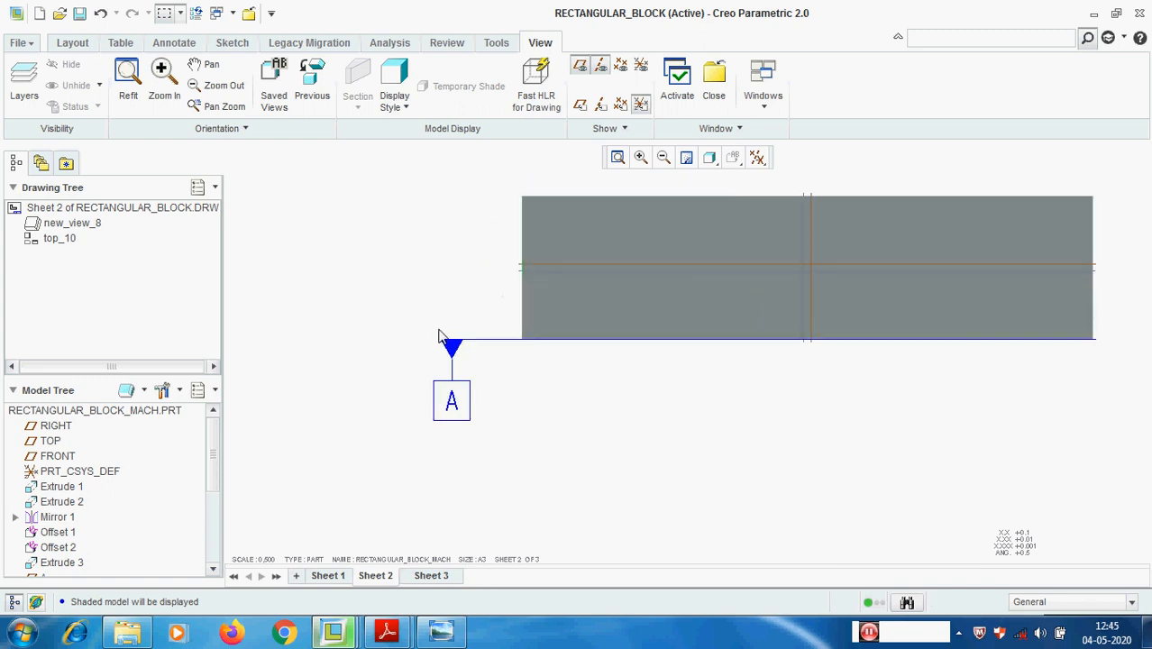
{"action": "scroll", "coordinate": [502, 297], "scroll_direction": "down", "scroll_amount": 4}
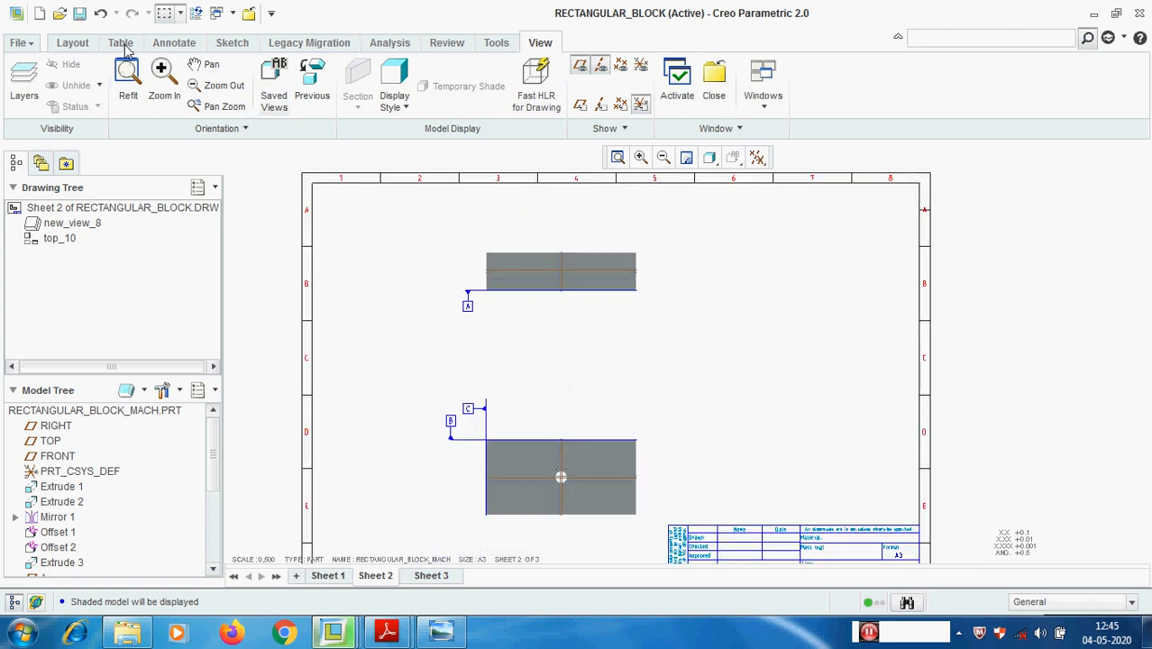
{"action": "left_click", "coordinate": [174, 42]}
{"action": "left_click", "coordinate": [245, 90]}
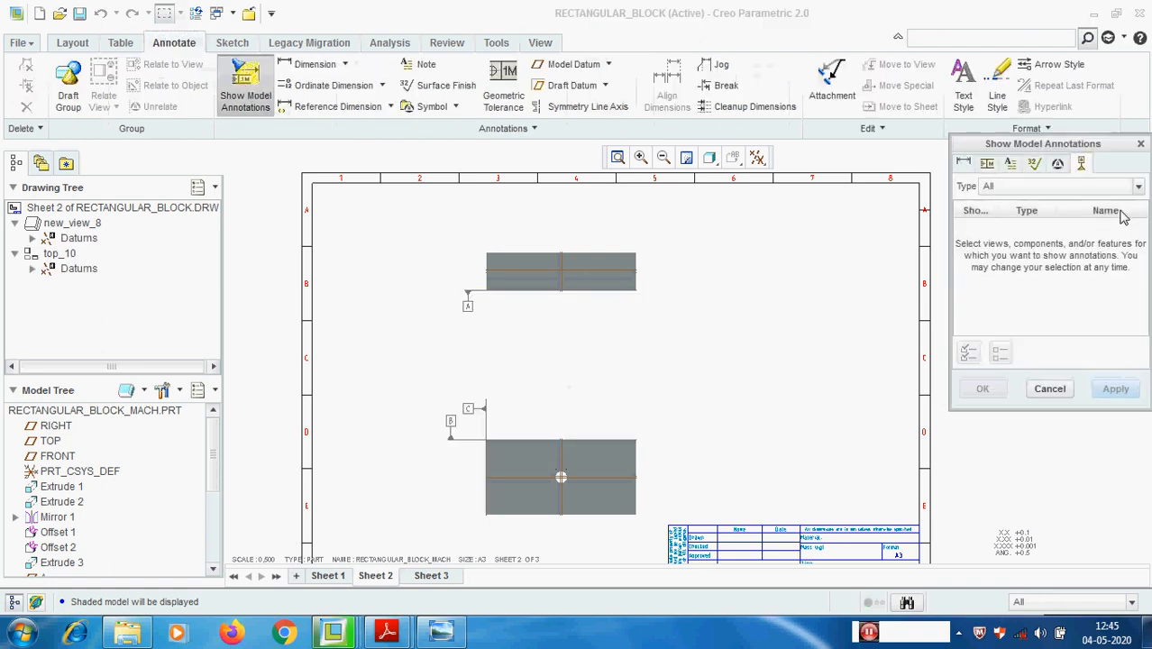
{"action": "scroll", "coordinate": [613, 249], "scroll_direction": "up", "scroll_amount": 2}
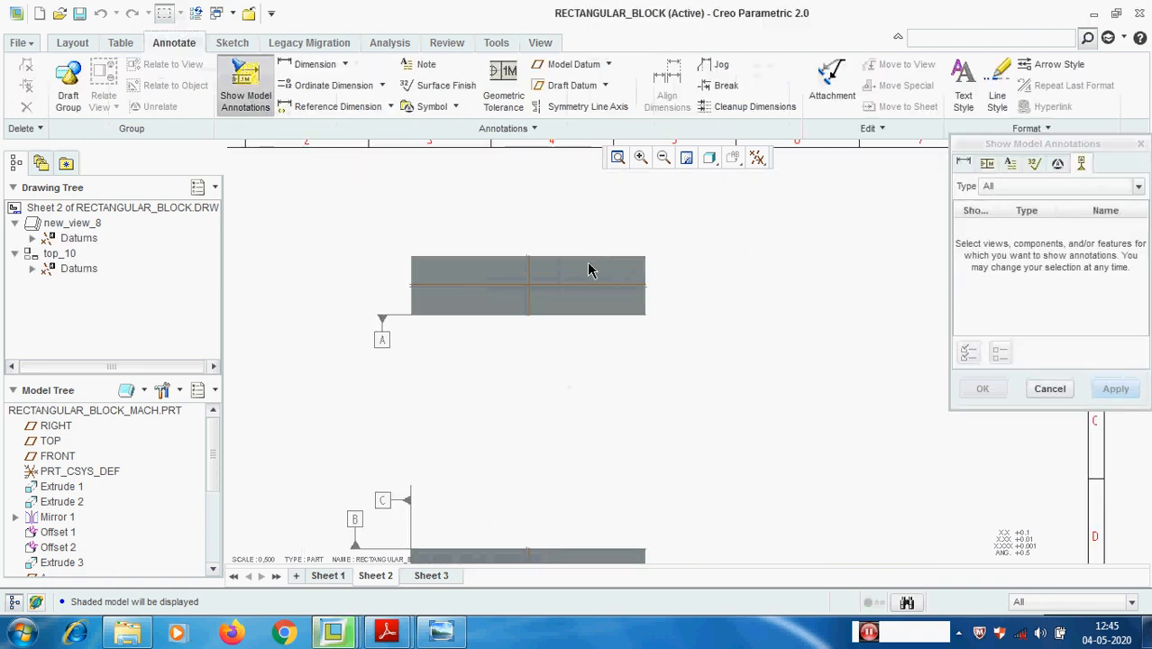
{"action": "left_click", "coordinate": [573, 317]}
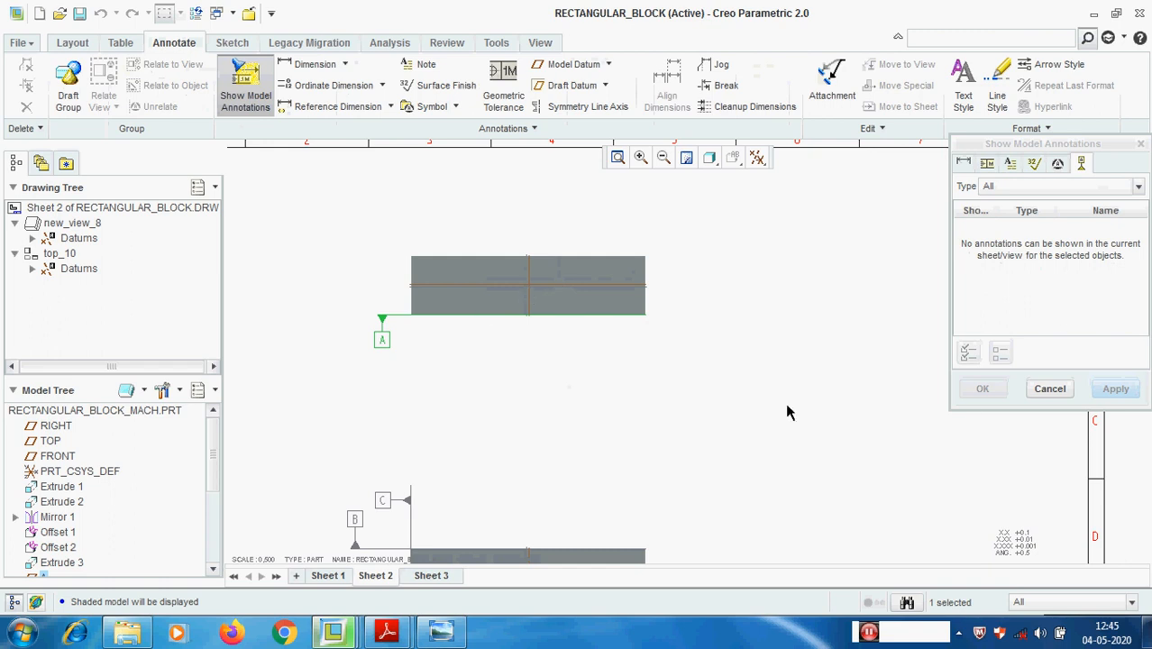
{"action": "left_click", "coordinate": [1049, 388]}
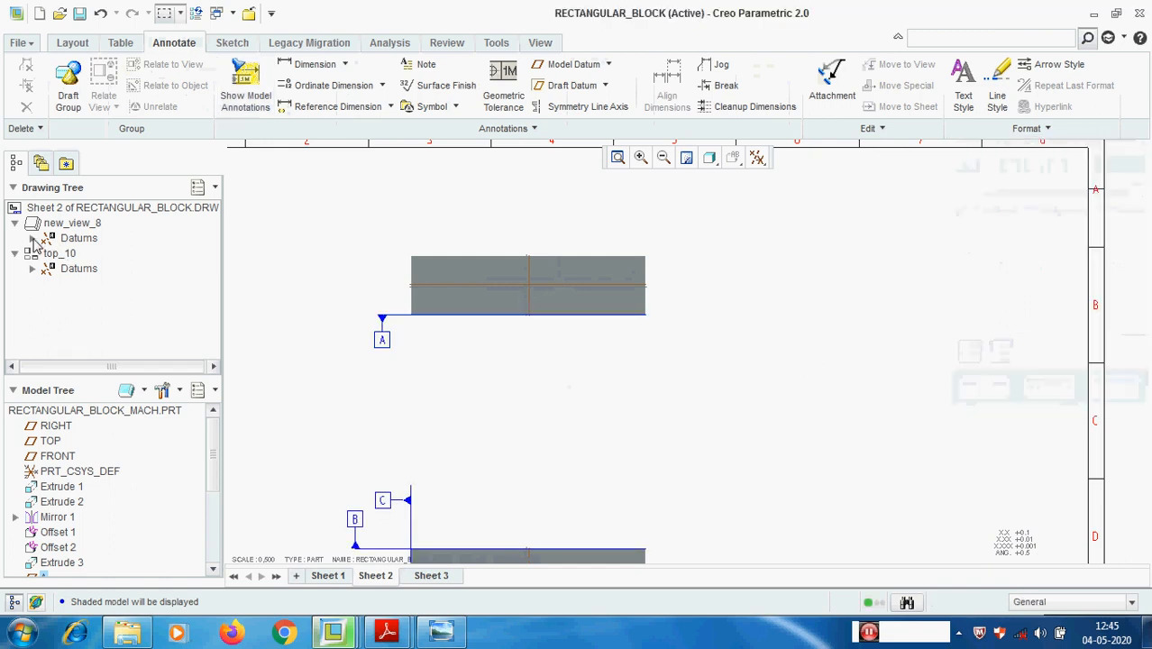
- Examine which datums are listed under new_view_8 and top_10 in the drawing tree and locate each one on the sheet
{"action": "left_click", "coordinate": [33, 238]}
{"action": "left_click", "coordinate": [96, 256]}
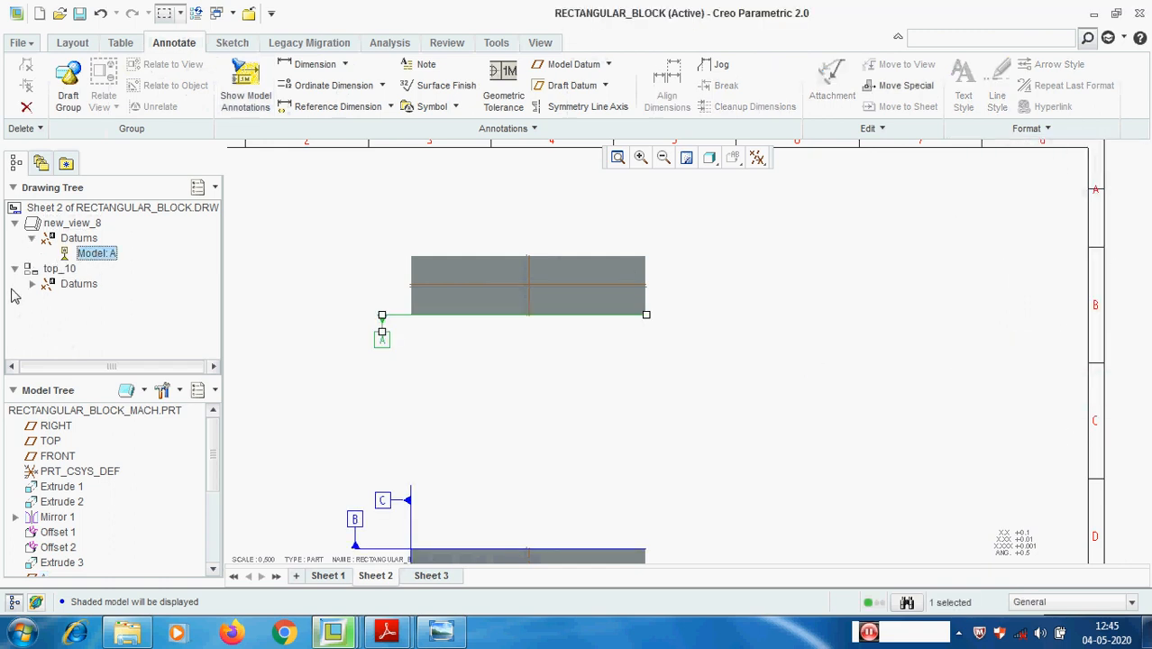
{"action": "left_click", "coordinate": [32, 283]}
{"action": "left_click", "coordinate": [94, 299]}
{"action": "left_click", "coordinate": [95, 313]}
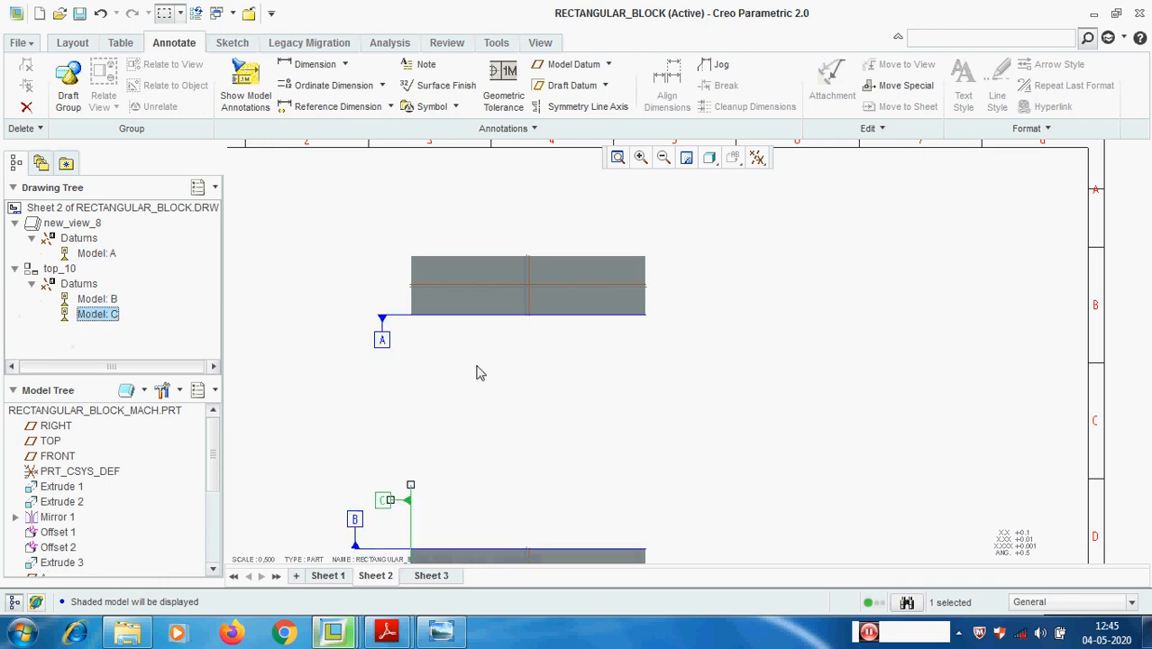
{"action": "left_click", "coordinate": [813, 444]}
- Set the lower view top_10 to the No Hidden display style with tangent edges set to None
{"action": "scroll", "coordinate": [684, 428], "scroll_direction": "down", "scroll_amount": 5}
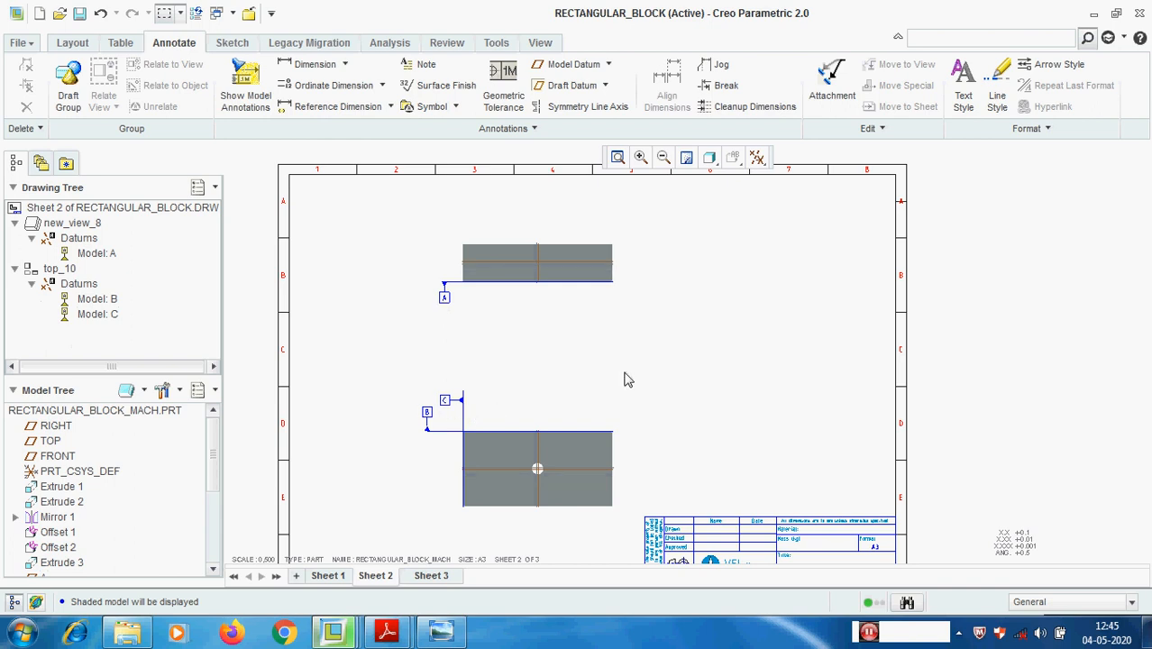
{"action": "scroll", "coordinate": [629, 379], "scroll_direction": "down", "scroll_amount": 2}
{"action": "middle_click_drag", "start_coordinate": [633, 381], "coordinate": [624, 341]}
{"action": "scroll", "coordinate": [576, 445], "scroll_direction": "up", "scroll_amount": 2}
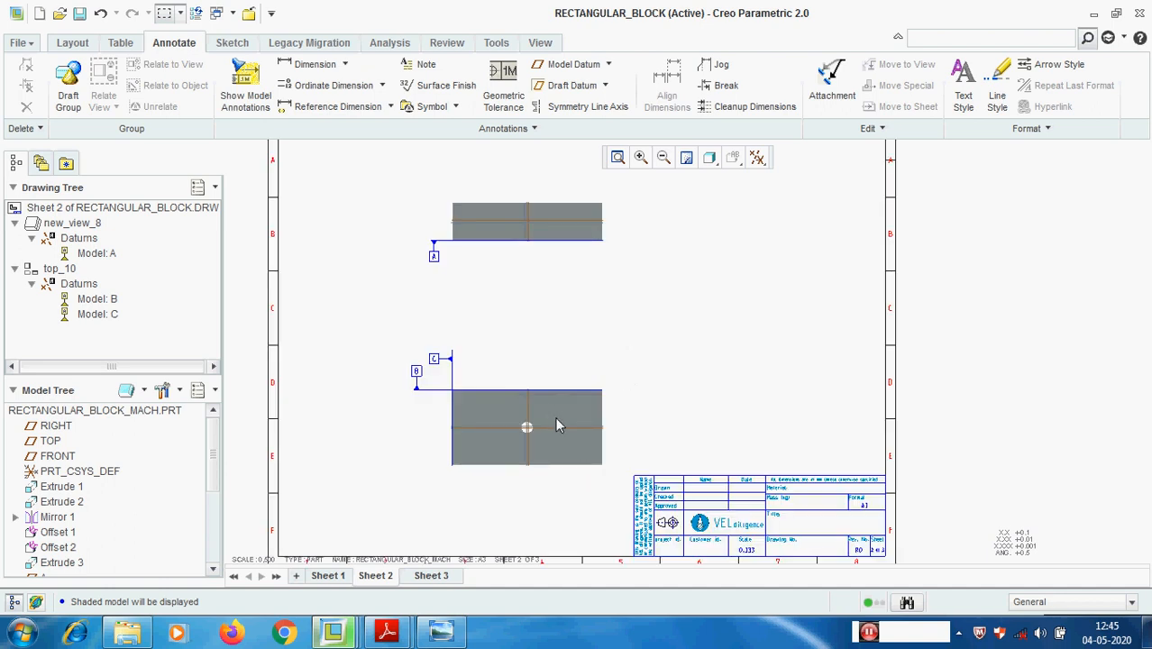
{"action": "double_click", "coordinate": [557, 426]}
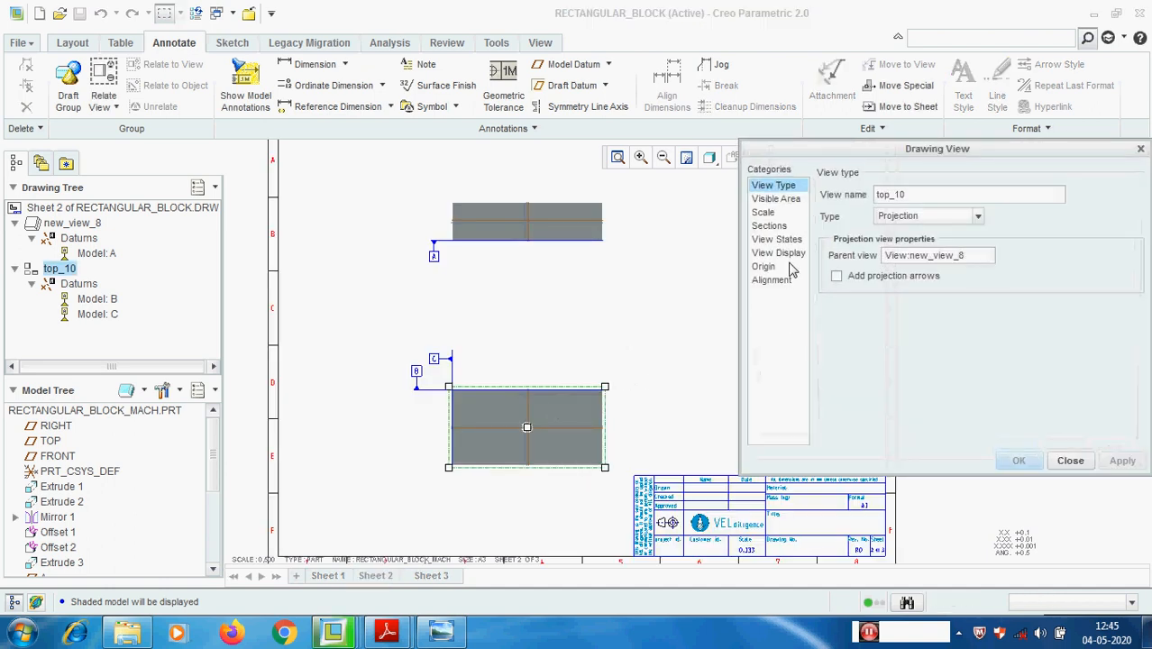
{"action": "left_click", "coordinate": [784, 253]}
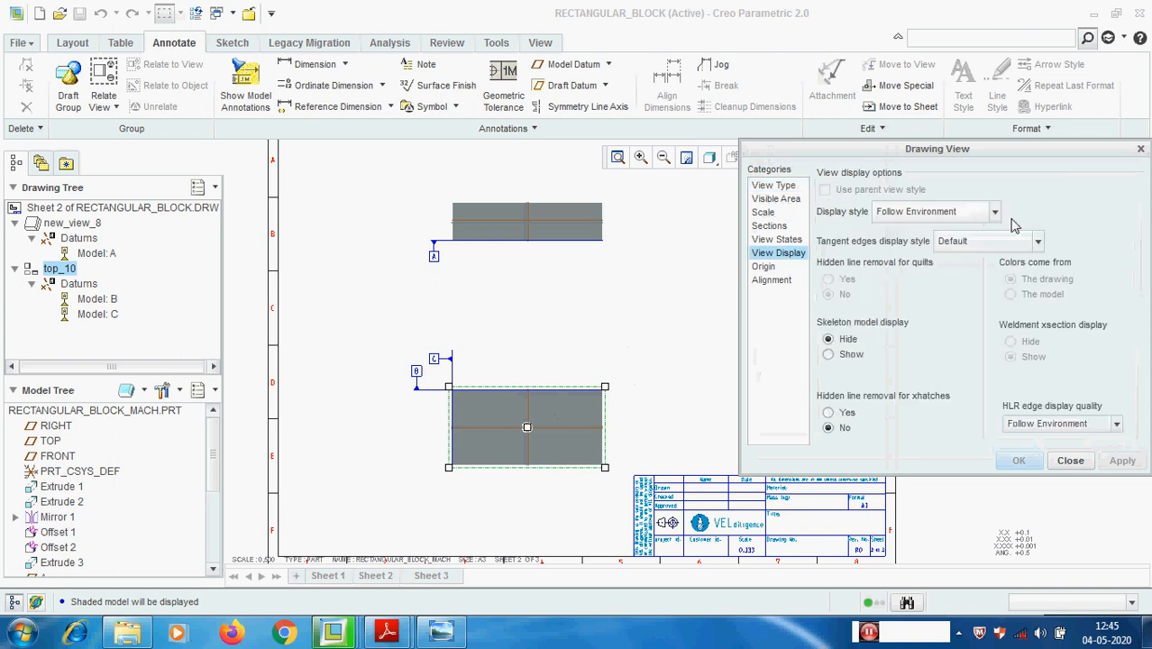
{"action": "left_click", "coordinate": [990, 213]}
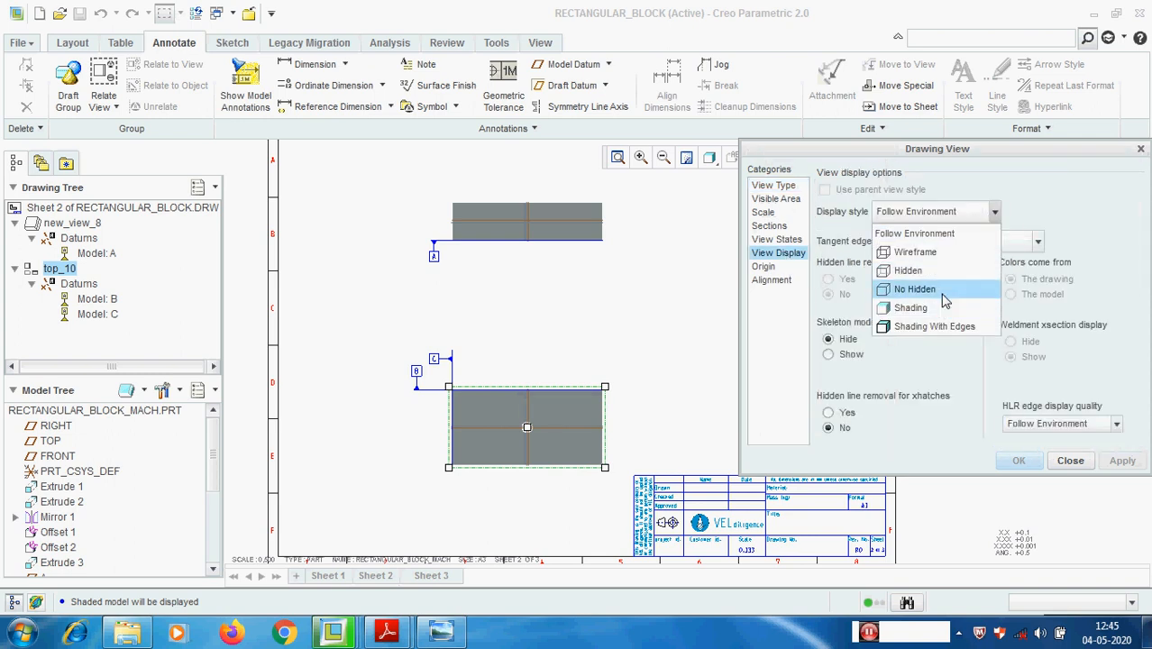
{"action": "left_click", "coordinate": [892, 286]}
{"action": "left_click", "coordinate": [992, 242]}
{"action": "left_click", "coordinate": [971, 281]}
{"action": "left_click", "coordinate": [1018, 461]}
{"action": "left_click", "coordinate": [661, 390]}
- Set the upper view new_view_8 to the Hidden display style with tangent edges set to None
{"action": "scroll", "coordinate": [593, 259], "scroll_direction": "up", "scroll_amount": 1}
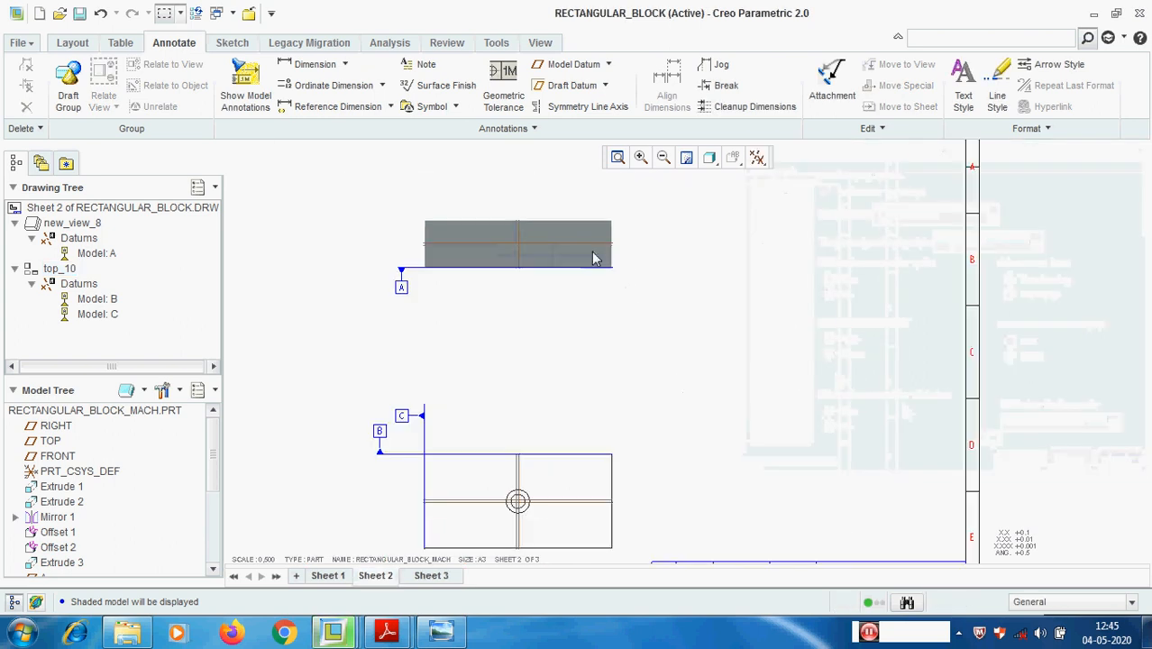
{"action": "double_click", "coordinate": [593, 259]}
{"action": "left_click", "coordinate": [778, 252]}
{"action": "left_click", "coordinate": [929, 213]}
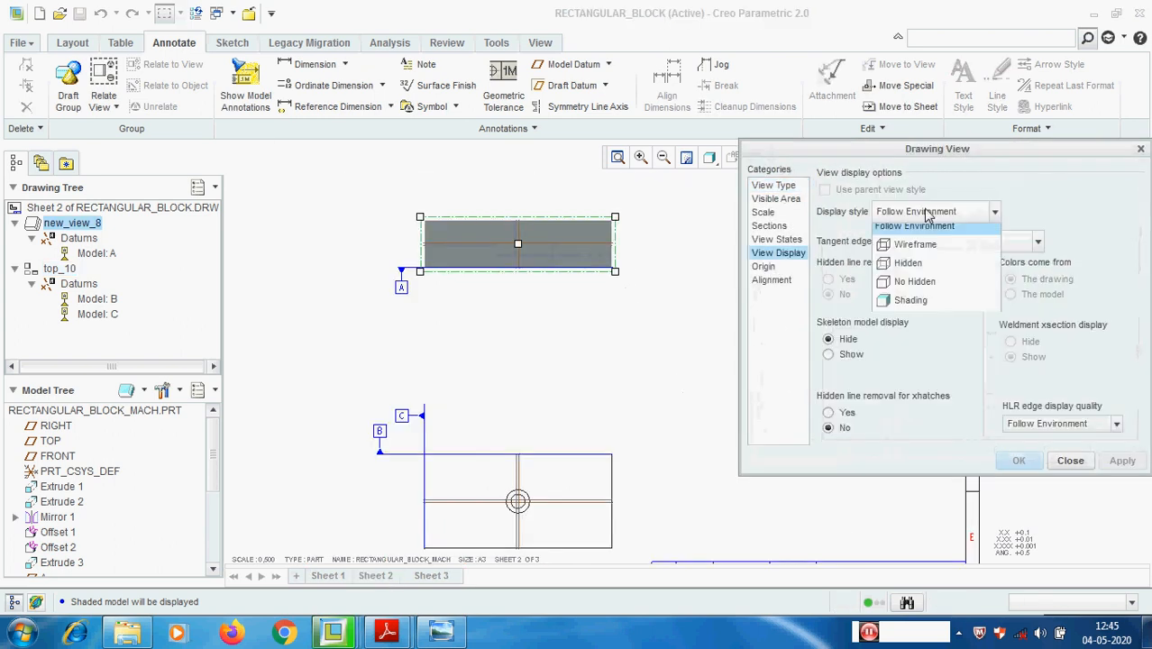
{"action": "left_click", "coordinate": [908, 262]}
{"action": "left_click", "coordinate": [995, 242]}
{"action": "left_click", "coordinate": [971, 277]}
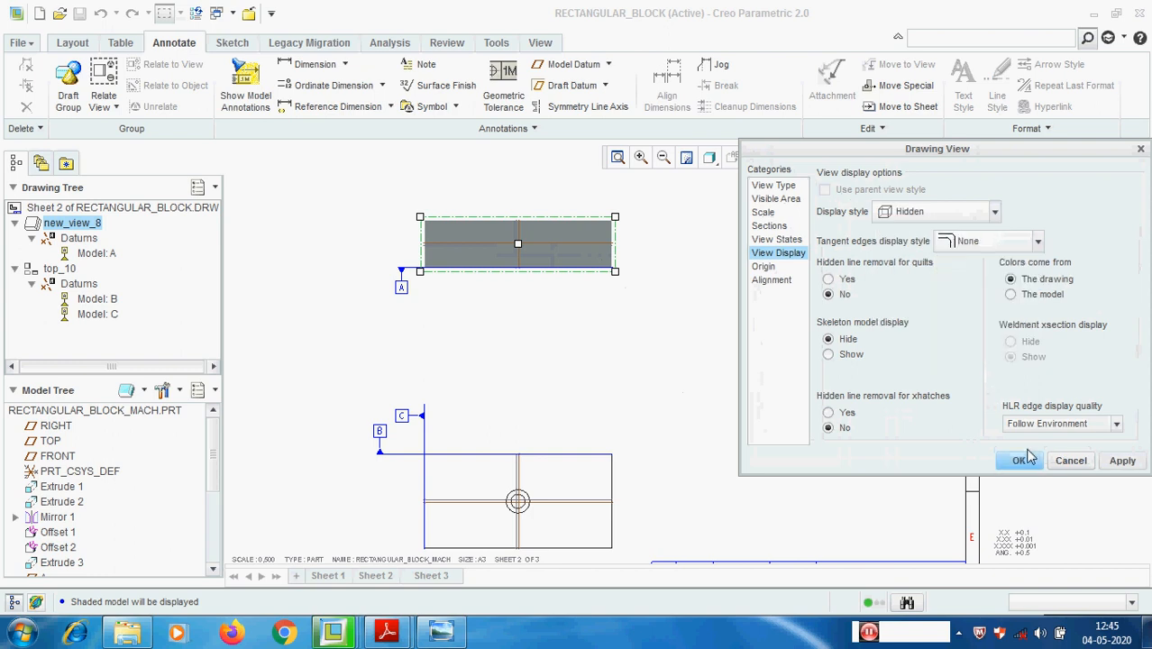
{"action": "left_click", "coordinate": [1025, 460]}
{"action": "scroll", "coordinate": [717, 347], "scroll_direction": "down", "scroll_amount": 1}
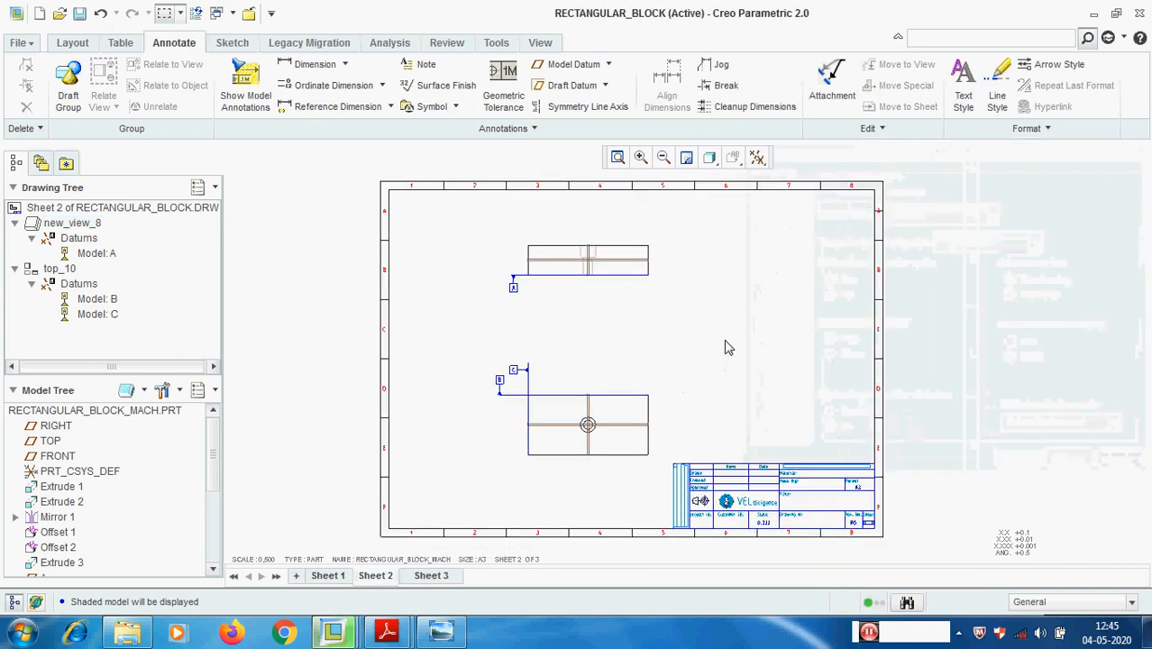
{"action": "left_click", "coordinate": [314, 64]}
{"action": "scroll", "coordinate": [514, 500], "scroll_direction": "up", "scroll_amount": 2}
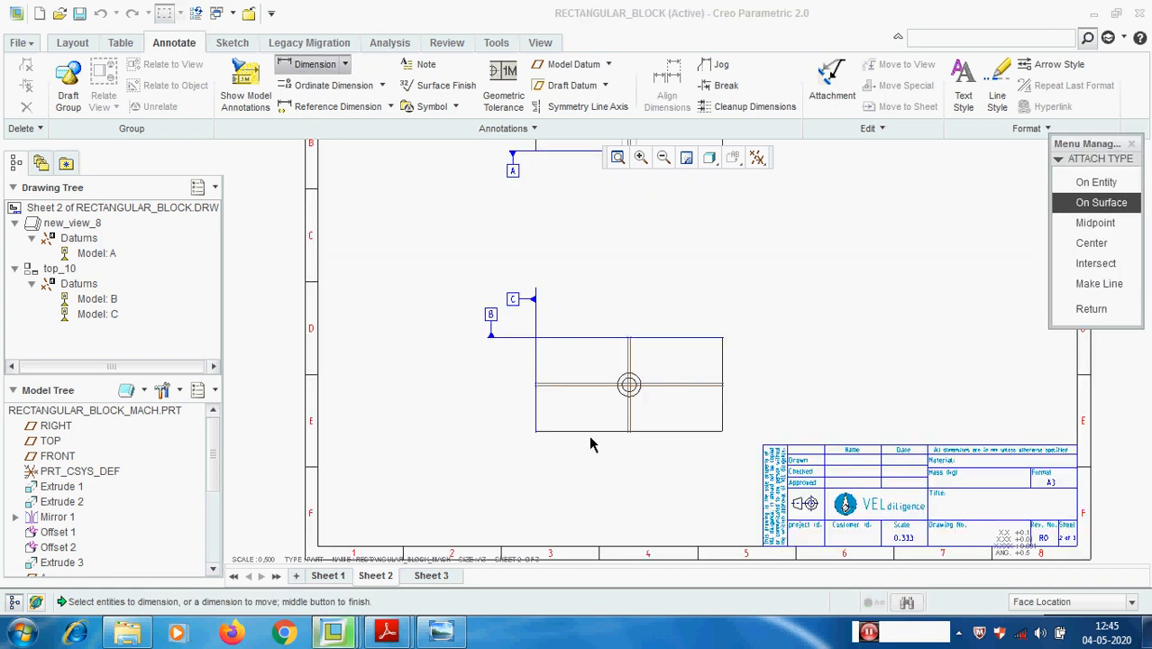
{"action": "middle_click", "coordinate": [602, 485]}
{"action": "left_click", "coordinate": [302, 43]}
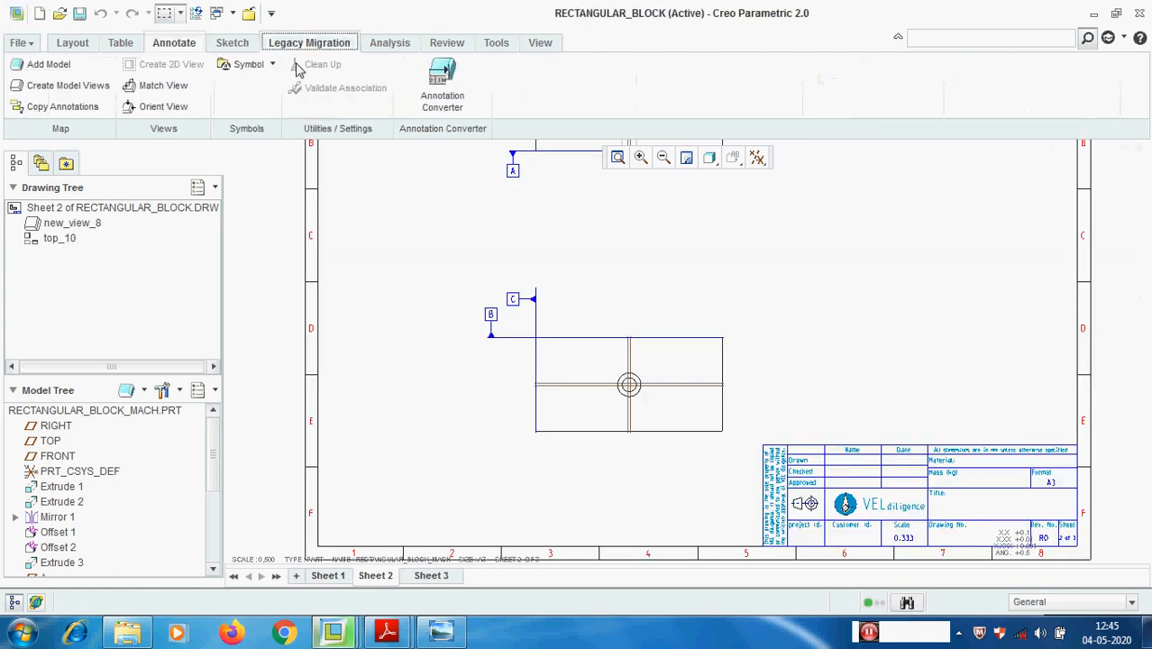
{"action": "left_click", "coordinate": [174, 42]}
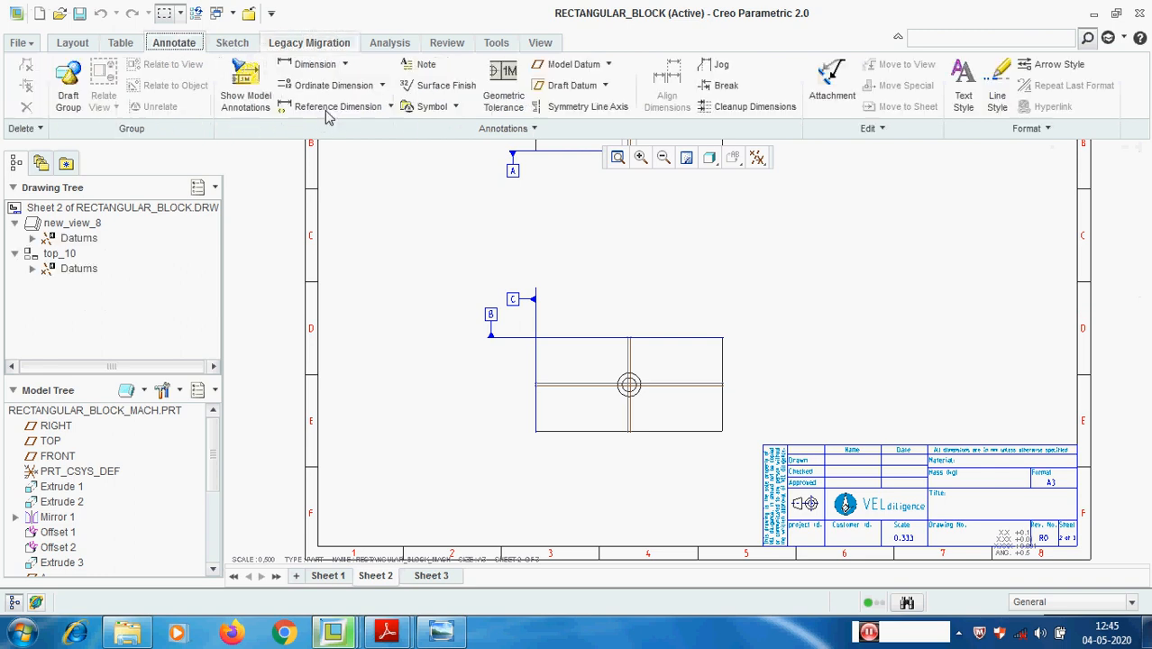
- Dimension the block's length below the lower view and its width beside that view, attaching the dimensions on entity
{"action": "left_click", "coordinate": [315, 64]}
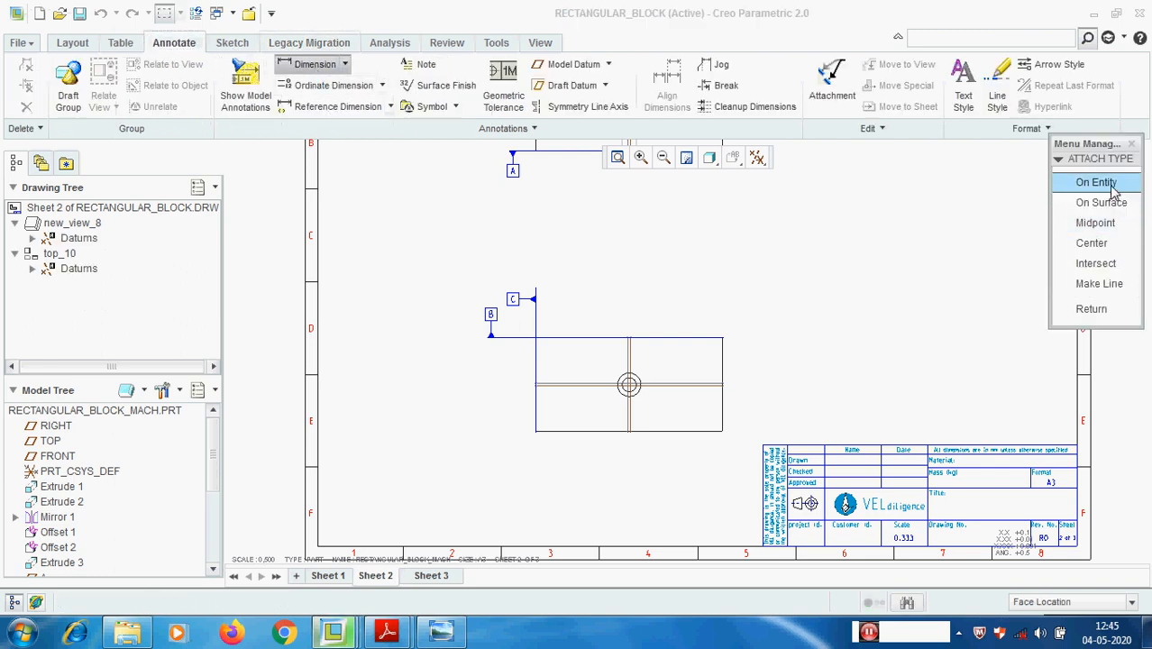
{"action": "scroll", "coordinate": [617, 466], "scroll_direction": "down", "scroll_amount": 2}
{"action": "left_click", "coordinate": [616, 378]}
{"action": "middle_click", "coordinate": [628, 467]}
{"action": "left_click", "coordinate": [802, 349]}
{"action": "middle_click", "coordinate": [900, 331]}
- Dimension the block's thickness beside the upper view and finish dimensioning
{"action": "scroll", "coordinate": [688, 493], "scroll_direction": "up", "scroll_amount": 2}
{"action": "scroll", "coordinate": [772, 193], "scroll_direction": "up", "scroll_amount": 1}
{"action": "scroll", "coordinate": [752, 271], "scroll_direction": "down", "scroll_amount": 6}
{"action": "left_click", "coordinate": [747, 305]}
{"action": "middle_click", "coordinate": [862, 299]}
{"action": "scroll", "coordinate": [648, 307], "scroll_direction": "up", "scroll_amount": 3}
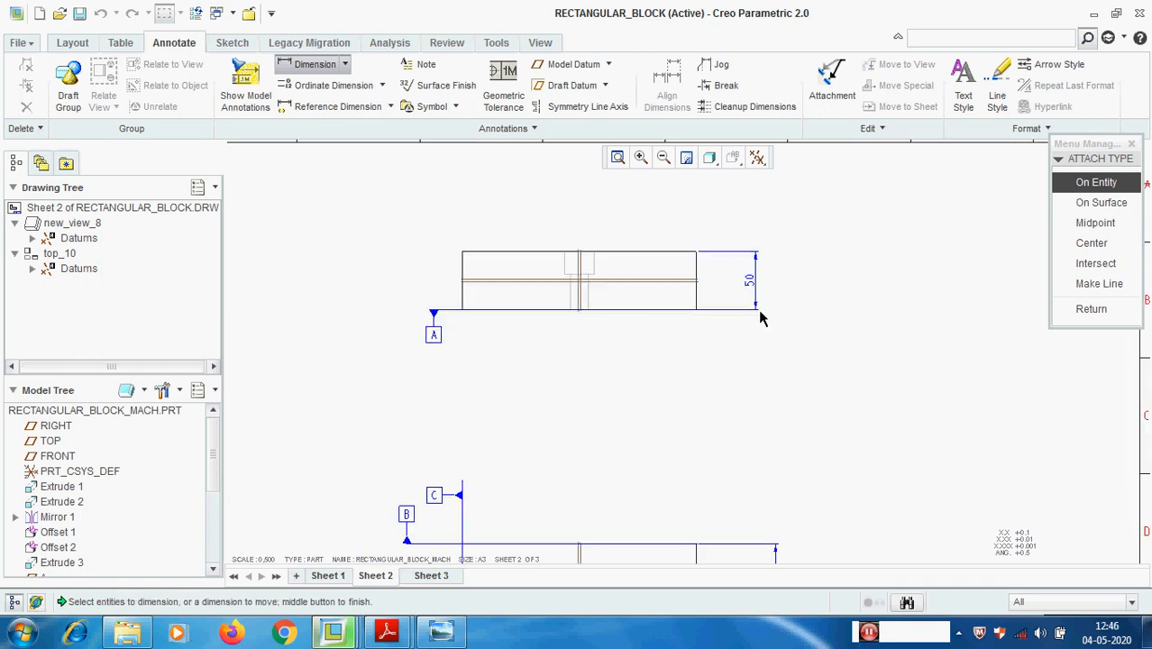
{"action": "left_click", "coordinate": [1090, 309]}
{"action": "scroll", "coordinate": [792, 295], "scroll_direction": "up", "scroll_amount": 3}
{"action": "scroll", "coordinate": [841, 391], "scroll_direction": "up", "scroll_amount": 1}
{"action": "scroll", "coordinate": [813, 354], "scroll_direction": "down", "scroll_amount": 1}
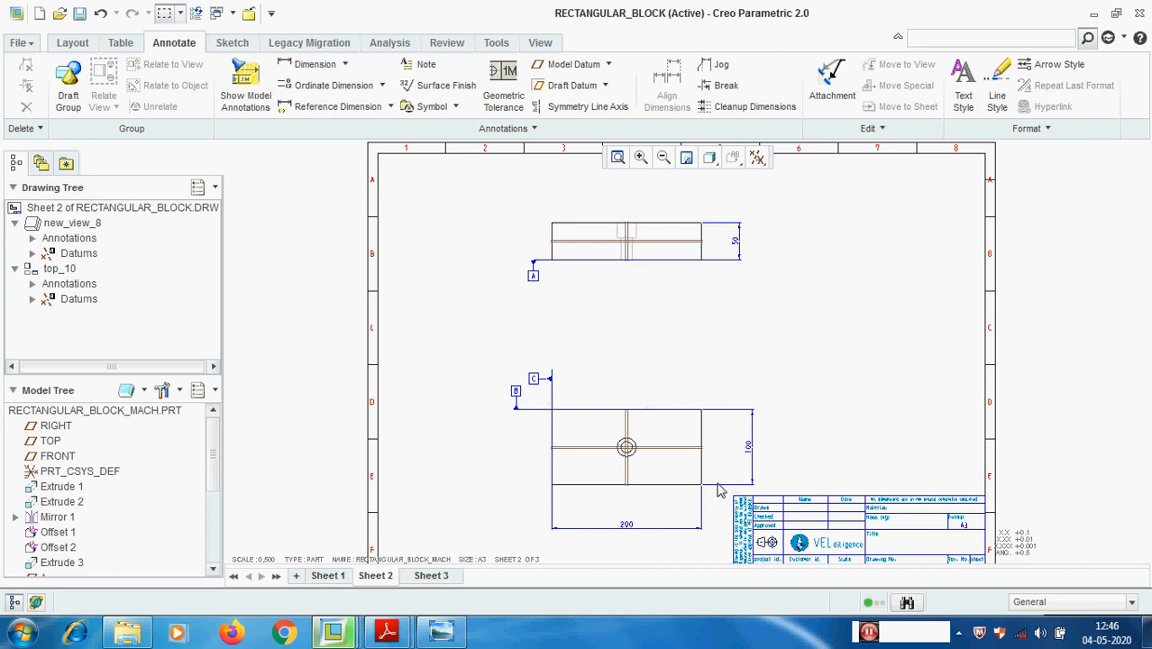
{"action": "scroll", "coordinate": [714, 261], "scroll_direction": "down", "scroll_amount": 2}
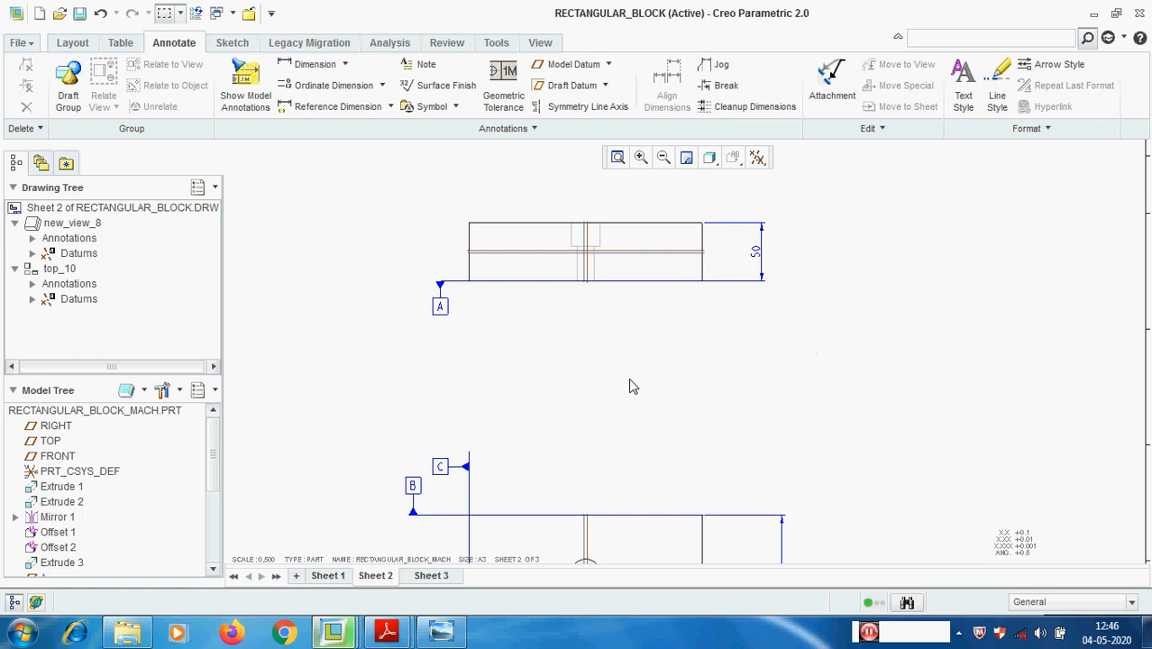
{"action": "scroll", "coordinate": [631, 387], "scroll_direction": "up", "scroll_amount": 1}
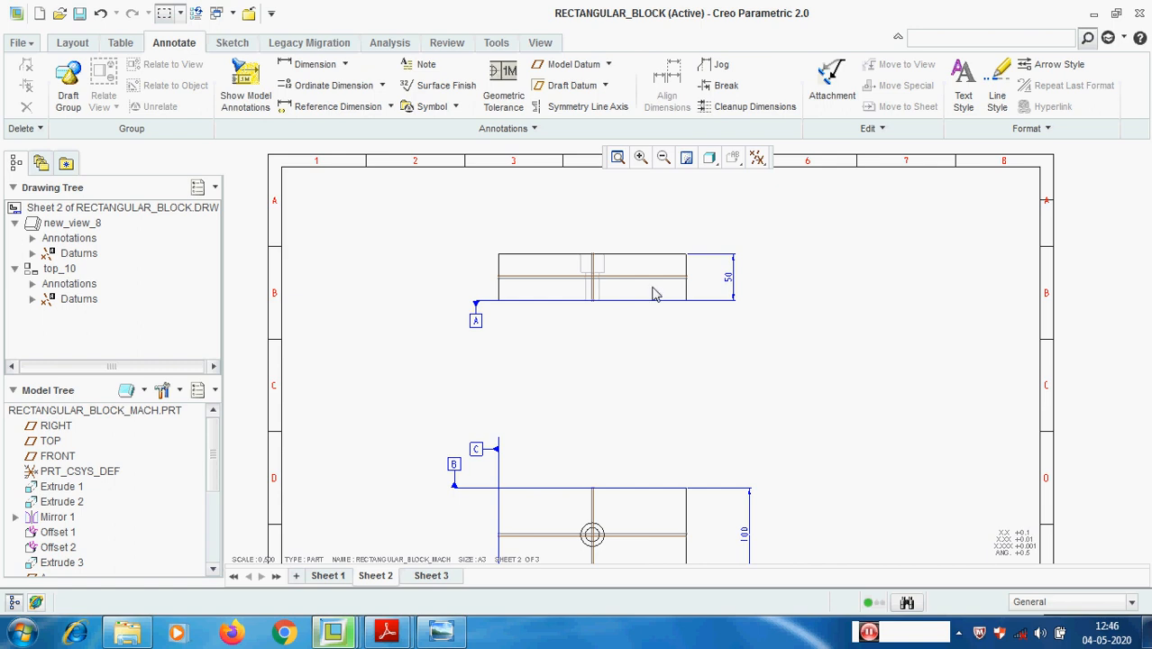
- Show the model's 0.05 perpendicularity tolerance to datum A and 0.05 flatness tolerance in the upper view
{"action": "left_click", "coordinate": [245, 86]}
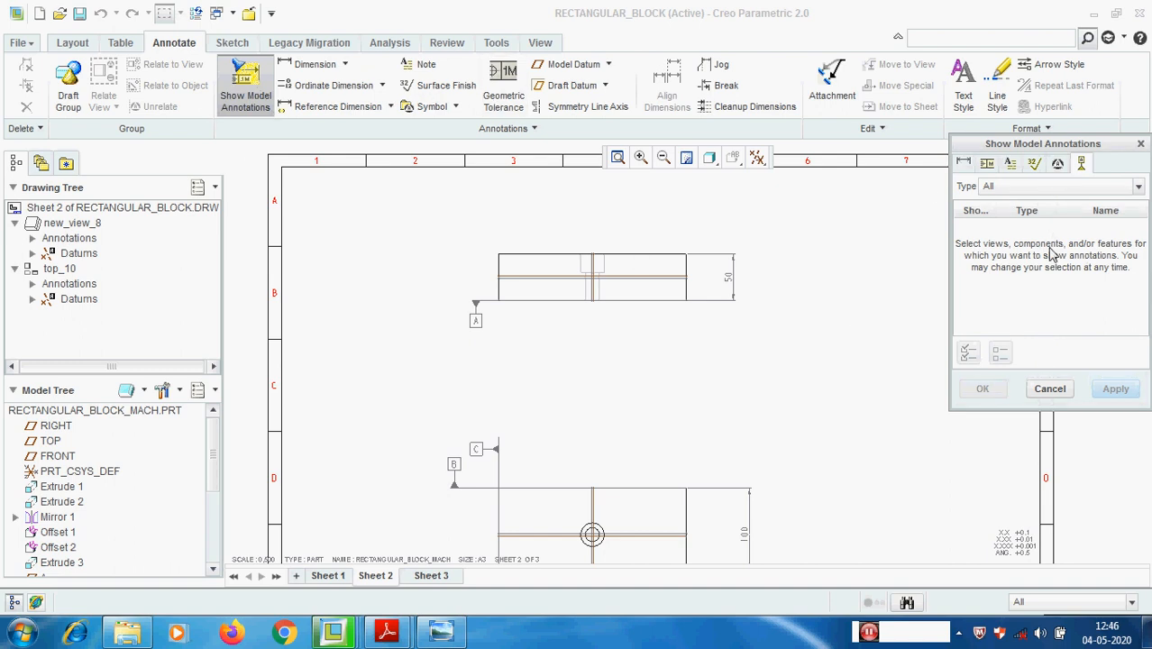
{"action": "left_click", "coordinate": [986, 166]}
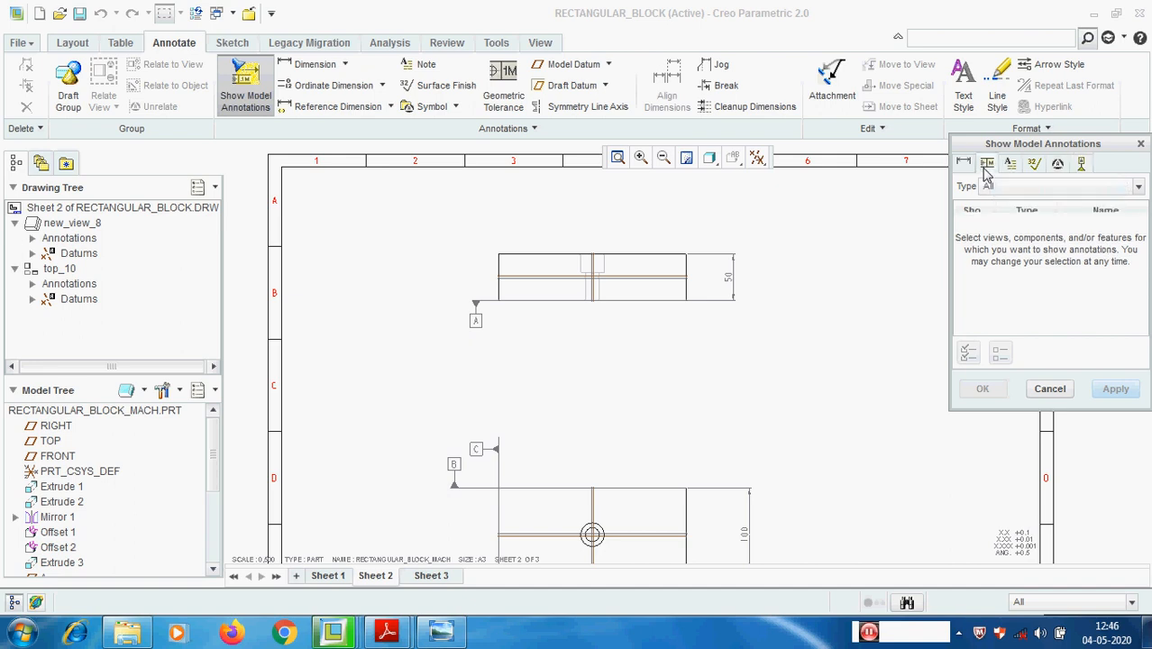
{"action": "left_click", "coordinate": [628, 491]}
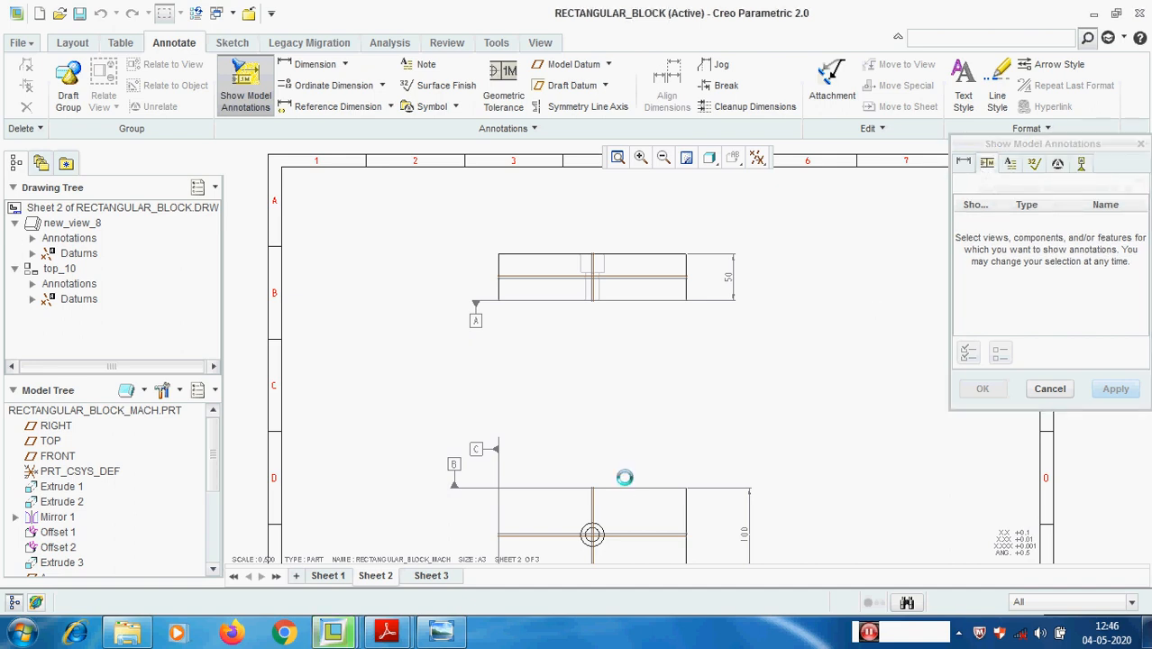
{"action": "left_click", "coordinate": [678, 256]}
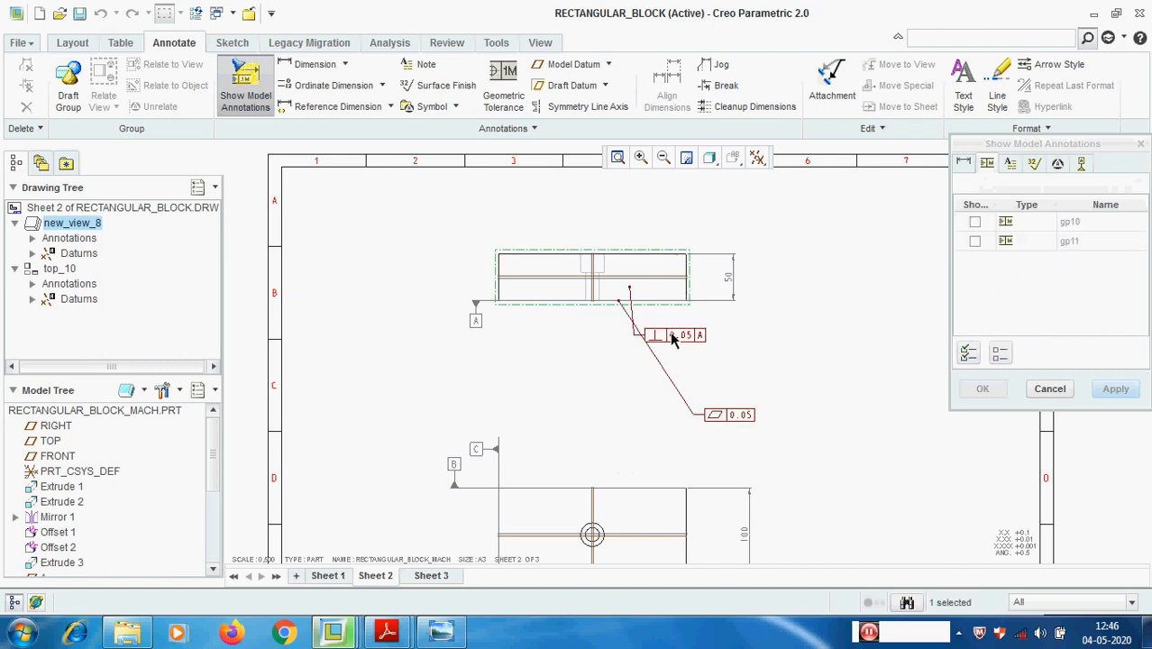
{"action": "scroll", "coordinate": [657, 335], "scroll_direction": "down", "scroll_amount": 3}
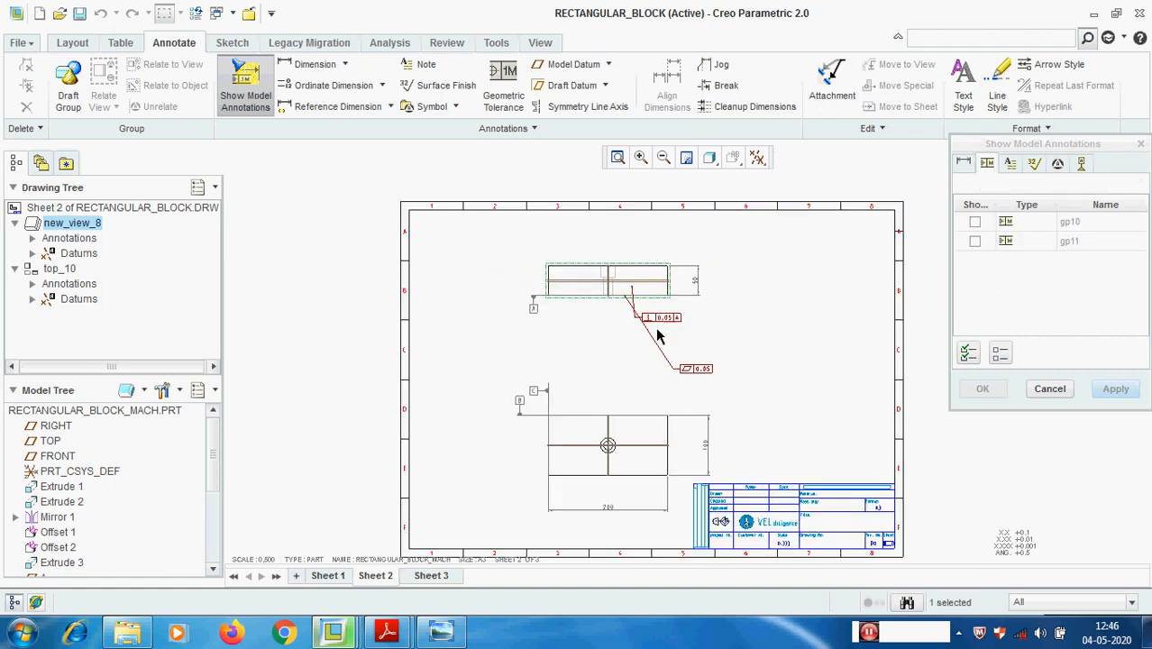
{"action": "scroll", "coordinate": [680, 342], "scroll_direction": "up", "scroll_amount": 3}
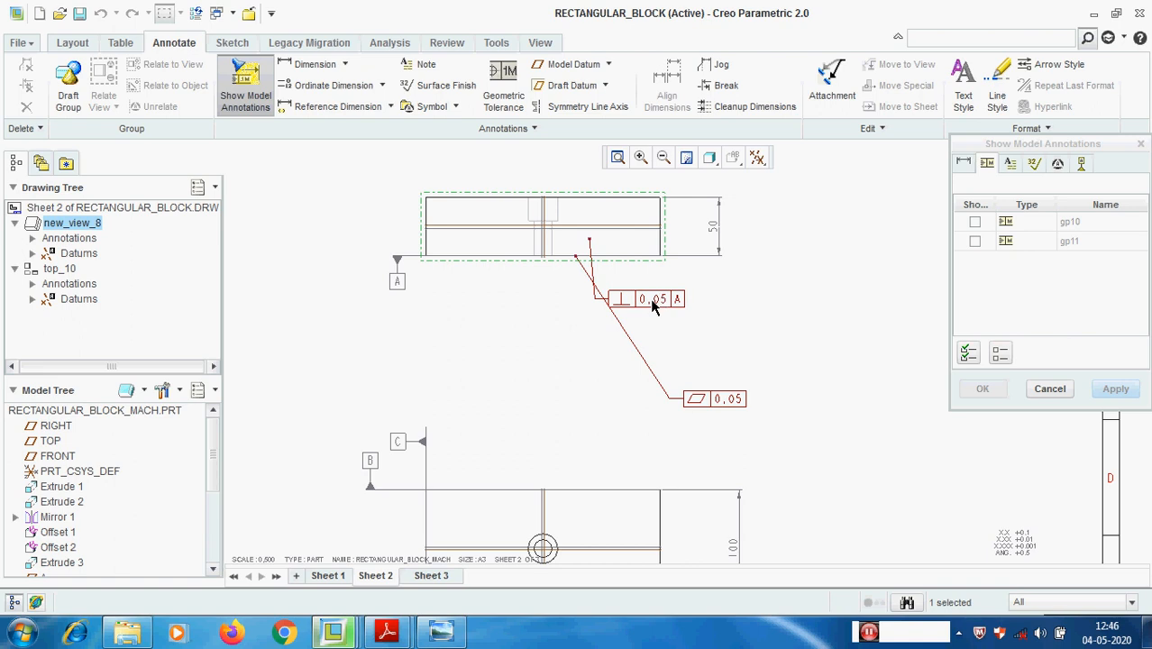
{"action": "left_click", "coordinate": [653, 307]}
{"action": "left_click", "coordinate": [709, 403]}
{"action": "left_click", "coordinate": [983, 388]}
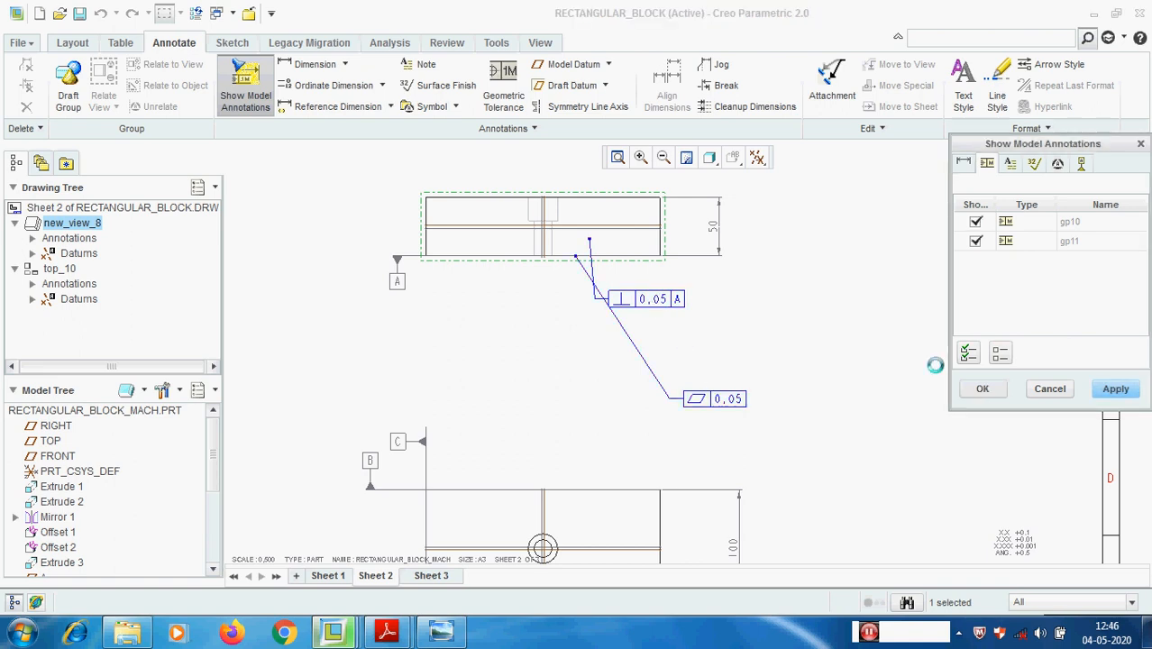
- Move the 0.05 perpendicularity tolerance frame from the upper view to the lower view
{"action": "scroll", "coordinate": [646, 317], "scroll_direction": "up", "scroll_amount": 1}
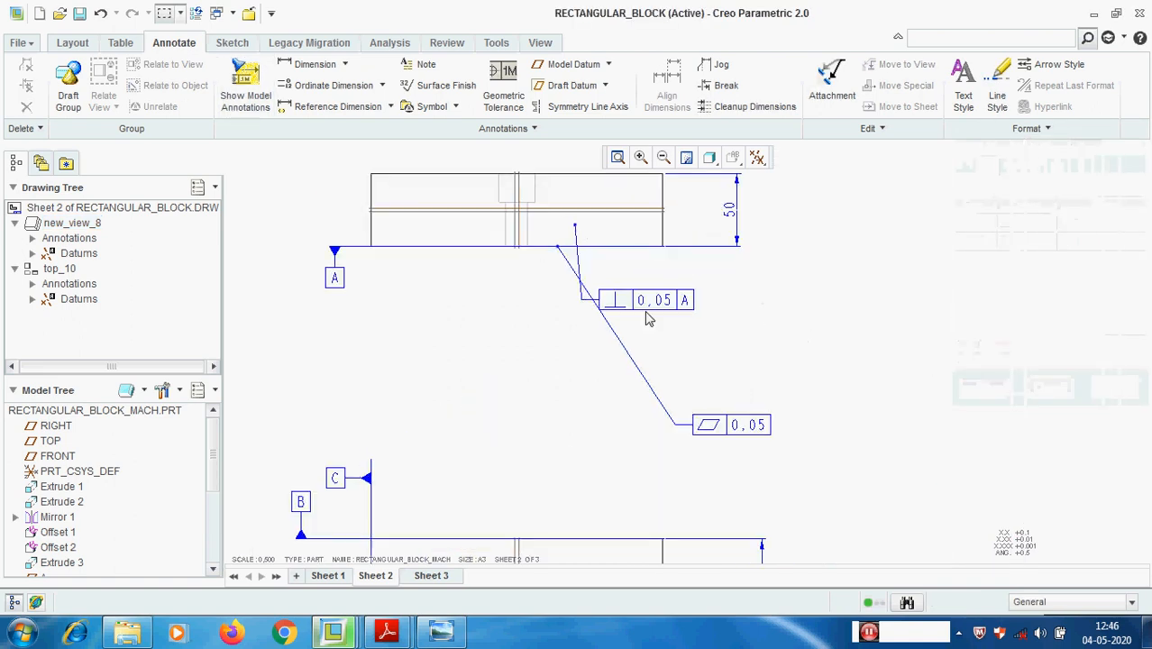
{"action": "left_click", "coordinate": [658, 306]}
{"action": "scroll", "coordinate": [662, 248], "scroll_direction": "down", "scroll_amount": 3}
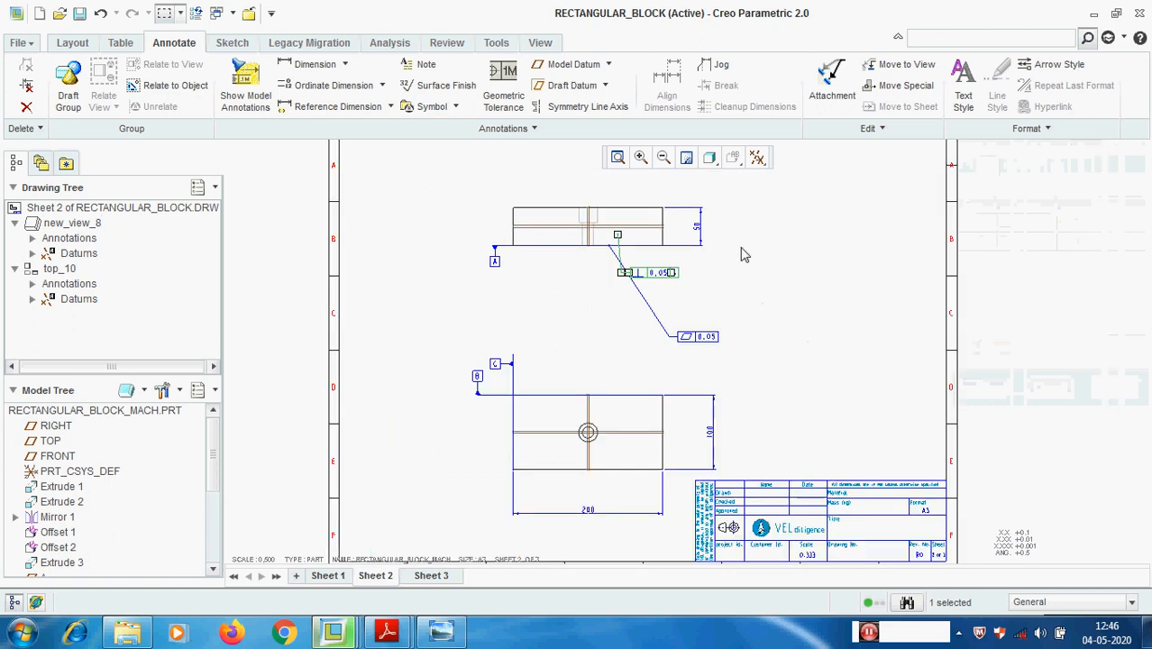
{"action": "right_click", "coordinate": [782, 256]}
{"action": "left_click", "coordinate": [869, 390]}
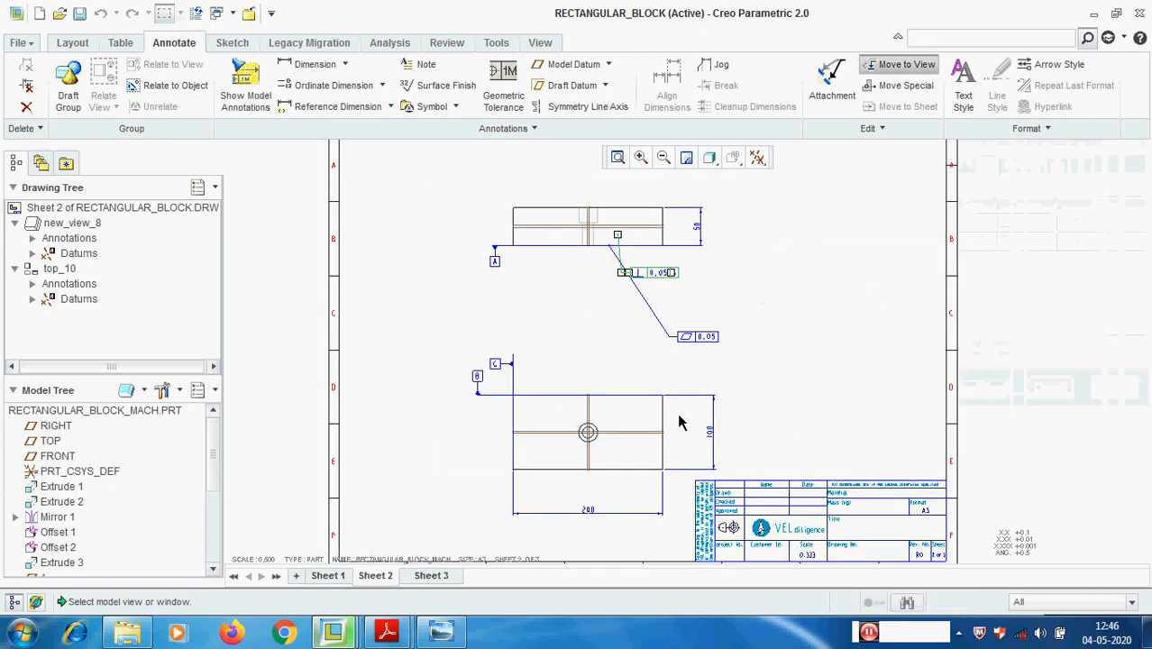
{"action": "scroll", "coordinate": [628, 424], "scroll_direction": "up", "scroll_amount": 2}
{"action": "left_click", "coordinate": [629, 423]}
- Reposition the perpendicularity frame above the lower view's upper edge, clear of the block outline
{"action": "left_click_drag", "start_coordinate": [672, 382], "coordinate": [679, 325]}
{"action": "scroll", "coordinate": [737, 374], "scroll_direction": "up", "scroll_amount": 2}
{"action": "left_click", "coordinate": [678, 394]}
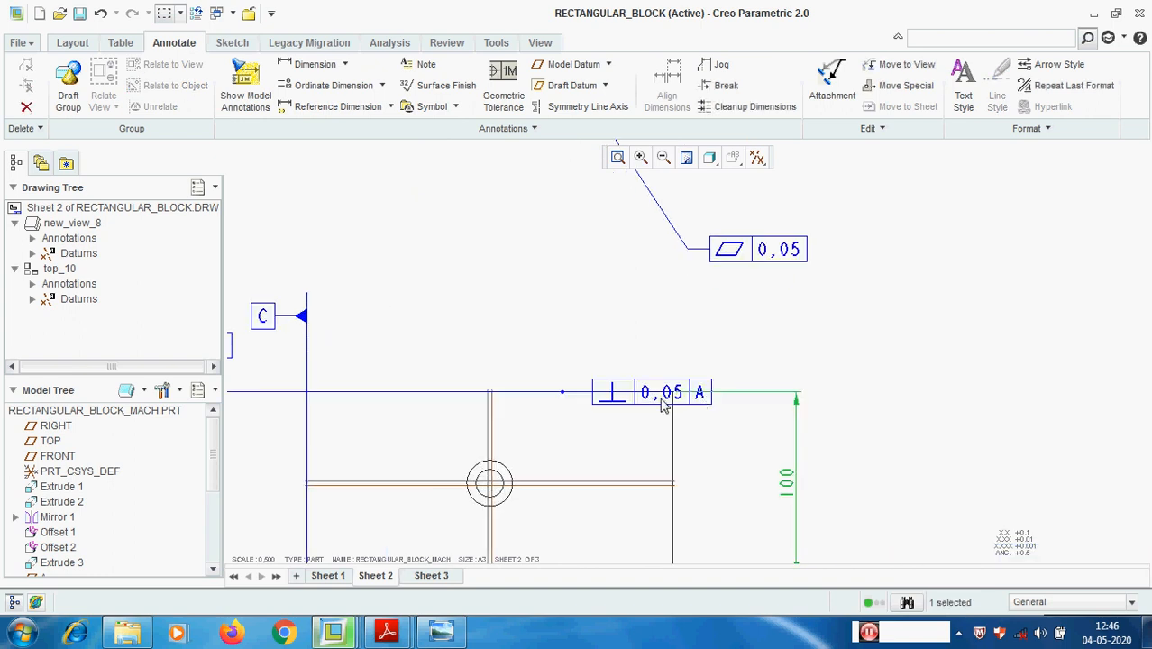
{"action": "scroll", "coordinate": [706, 366], "scroll_direction": "up", "scroll_amount": 2}
{"action": "left_click", "coordinate": [604, 407]}
{"action": "left_click_drag", "start_coordinate": [604, 408], "coordinate": [649, 315]}
{"action": "scroll", "coordinate": [604, 414], "scroll_direction": "down", "scroll_amount": 4}
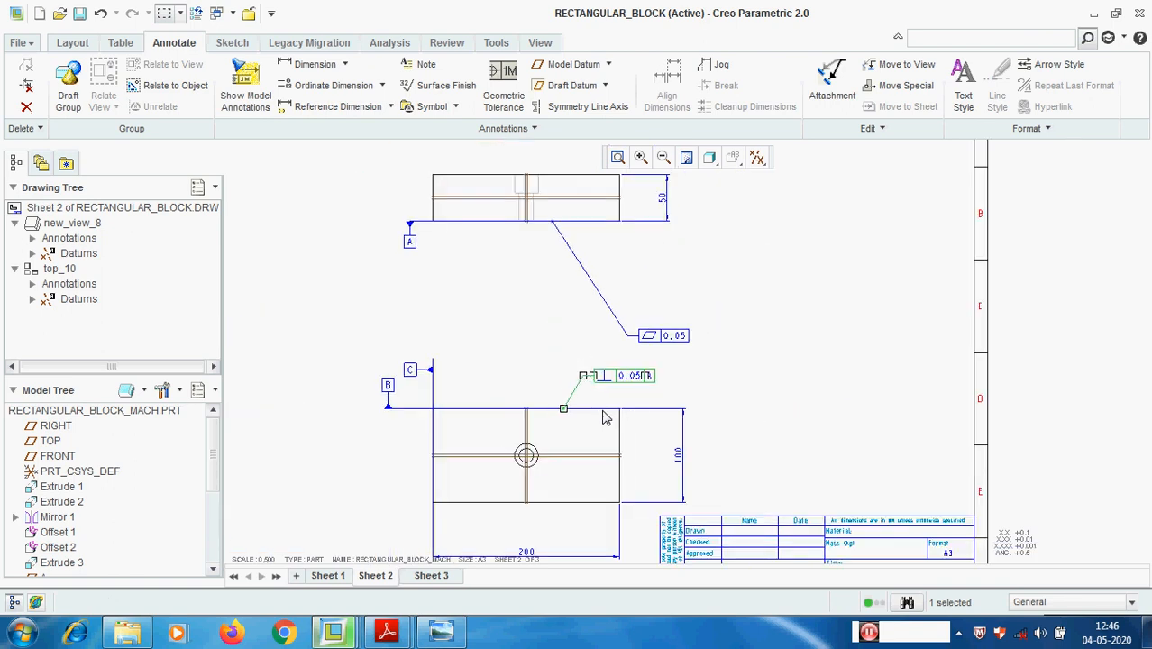
- Move the 0.05 flatness tolerance frame up to sit just below the upper view's lower edge
{"action": "scroll", "coordinate": [554, 310], "scroll_direction": "up", "scroll_amount": 2}
{"action": "left_click", "coordinate": [691, 374]}
{"action": "left_click_drag", "start_coordinate": [684, 373], "coordinate": [614, 268]}
{"action": "scroll", "coordinate": [721, 304], "scroll_direction": "down", "scroll_amount": 1}
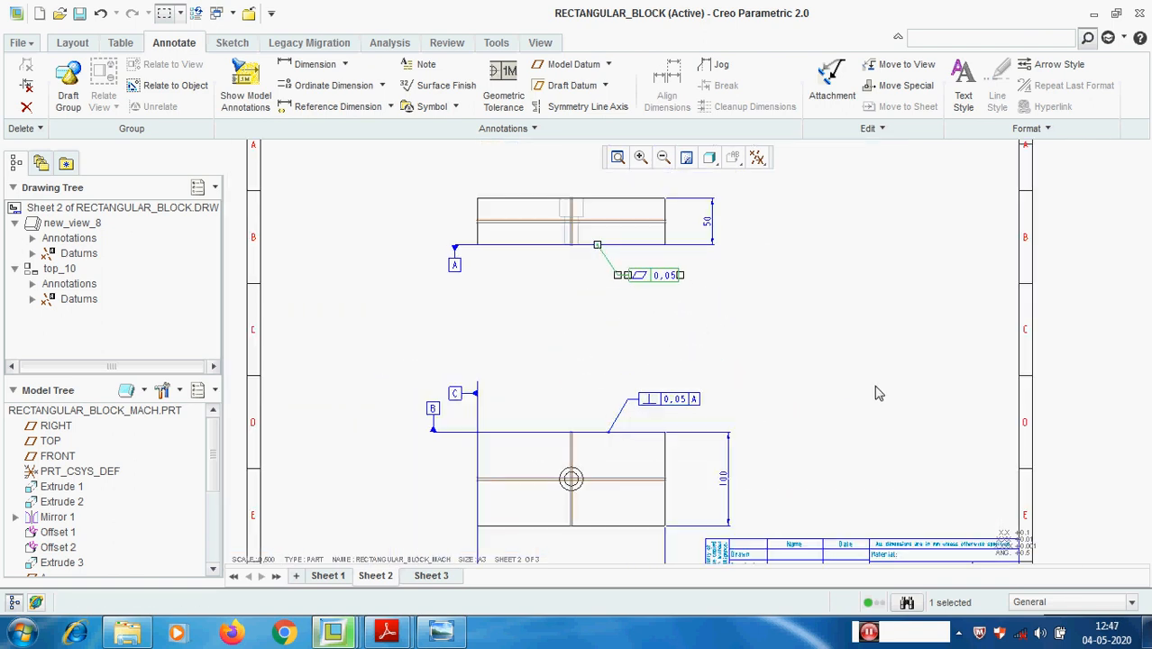
{"action": "left_click", "coordinate": [776, 425]}
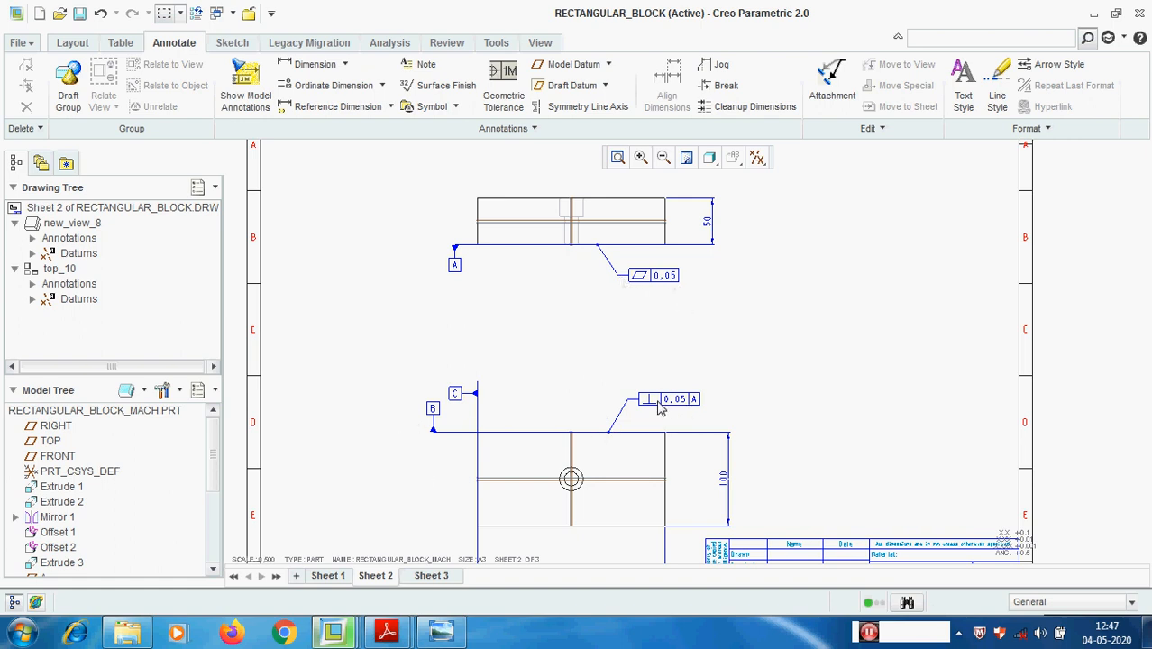
- Show the model's Ø15 hole dimension with its Ø0.05 position tolerance to A, B and C in the lower view
{"action": "scroll", "coordinate": [664, 394], "scroll_direction": "down", "scroll_amount": 3}
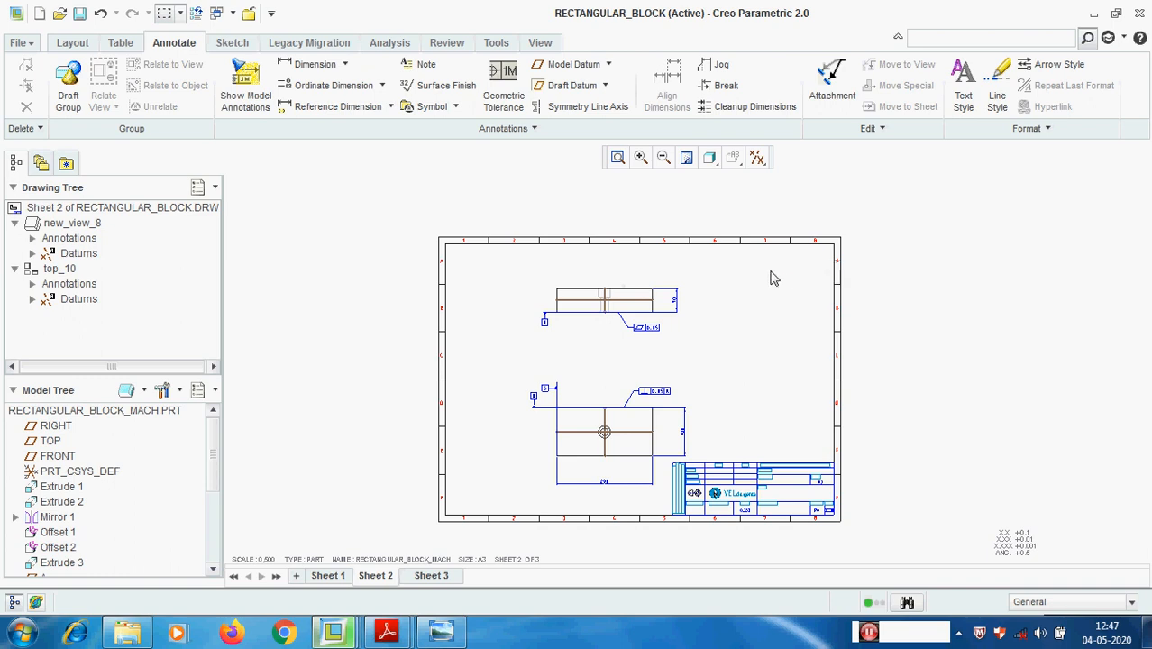
{"action": "left_click", "coordinate": [257, 90]}
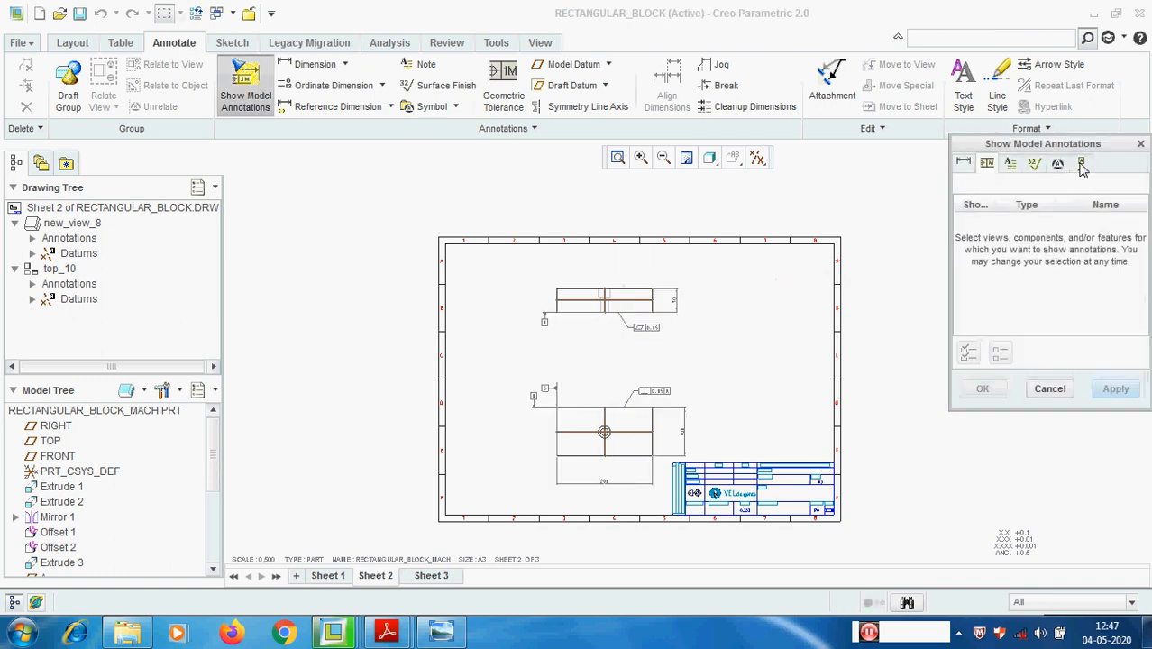
{"action": "left_click", "coordinate": [965, 165]}
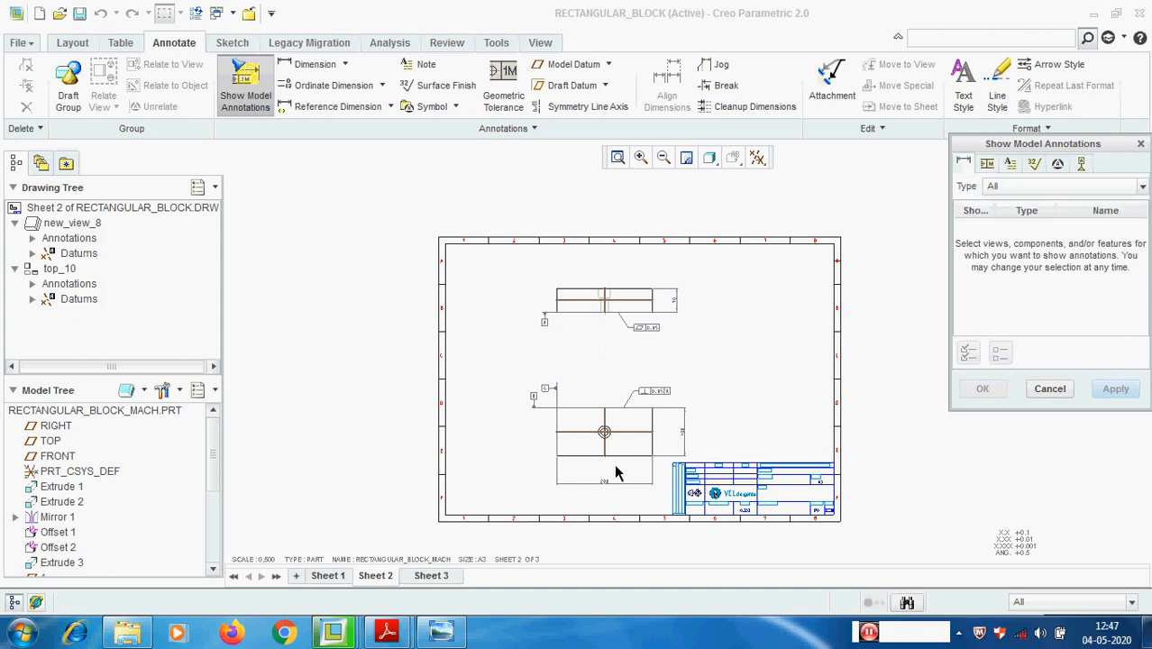
{"action": "scroll", "coordinate": [616, 474], "scroll_direction": "down", "scroll_amount": 2}
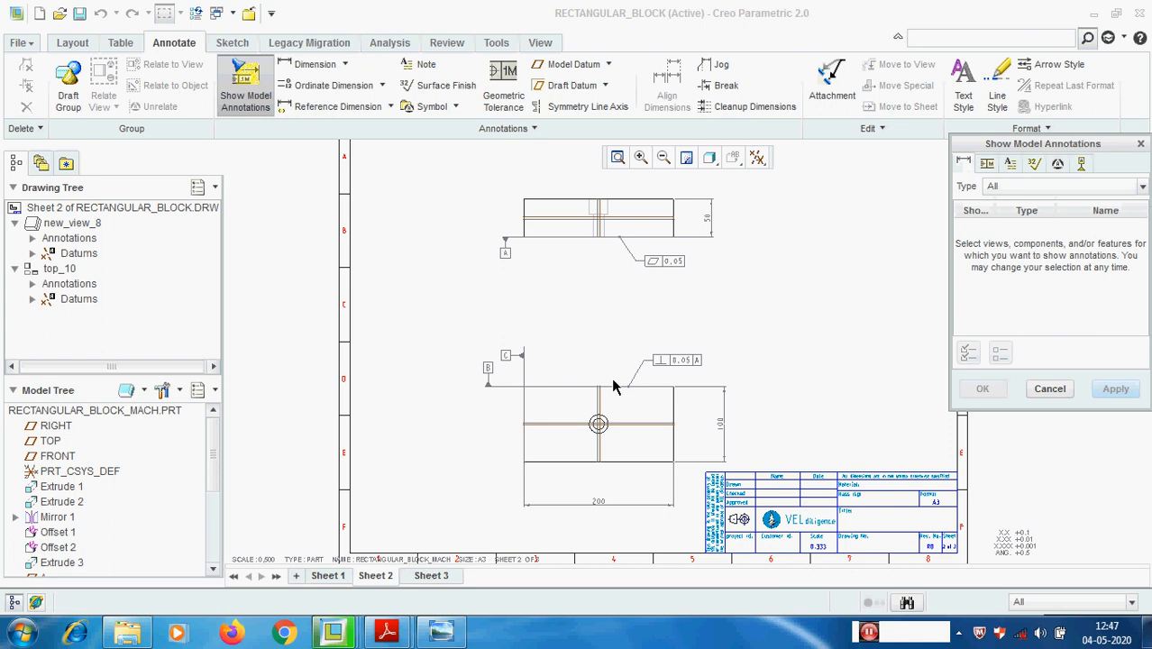
{"action": "left_click", "coordinate": [613, 380]}
{"action": "left_click", "coordinate": [616, 417]}
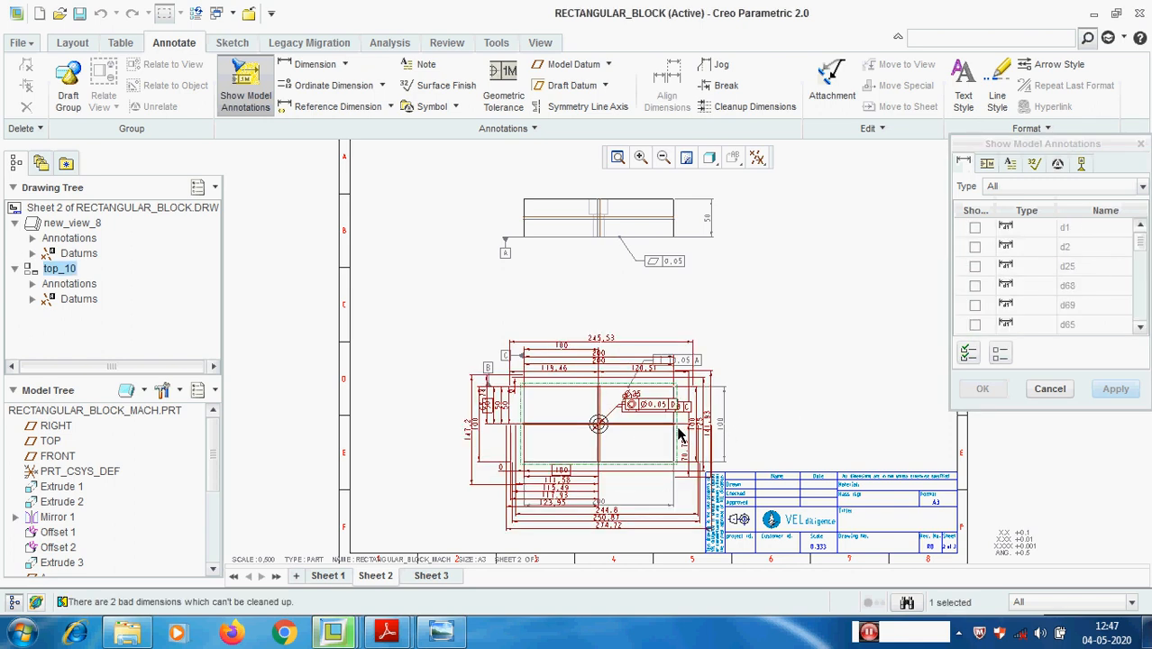
{"action": "scroll", "coordinate": [609, 418], "scroll_direction": "up", "scroll_amount": 2}
{"action": "scroll", "coordinate": [631, 416], "scroll_direction": "up", "scroll_amount": 3}
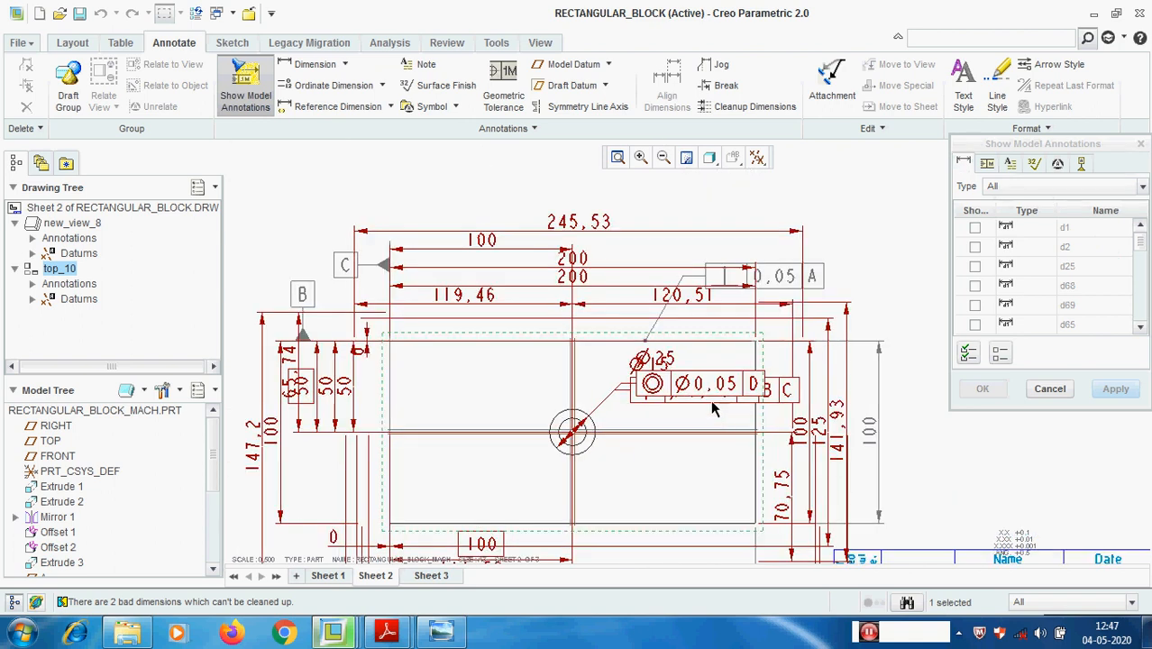
{"action": "left_click", "coordinate": [631, 380]}
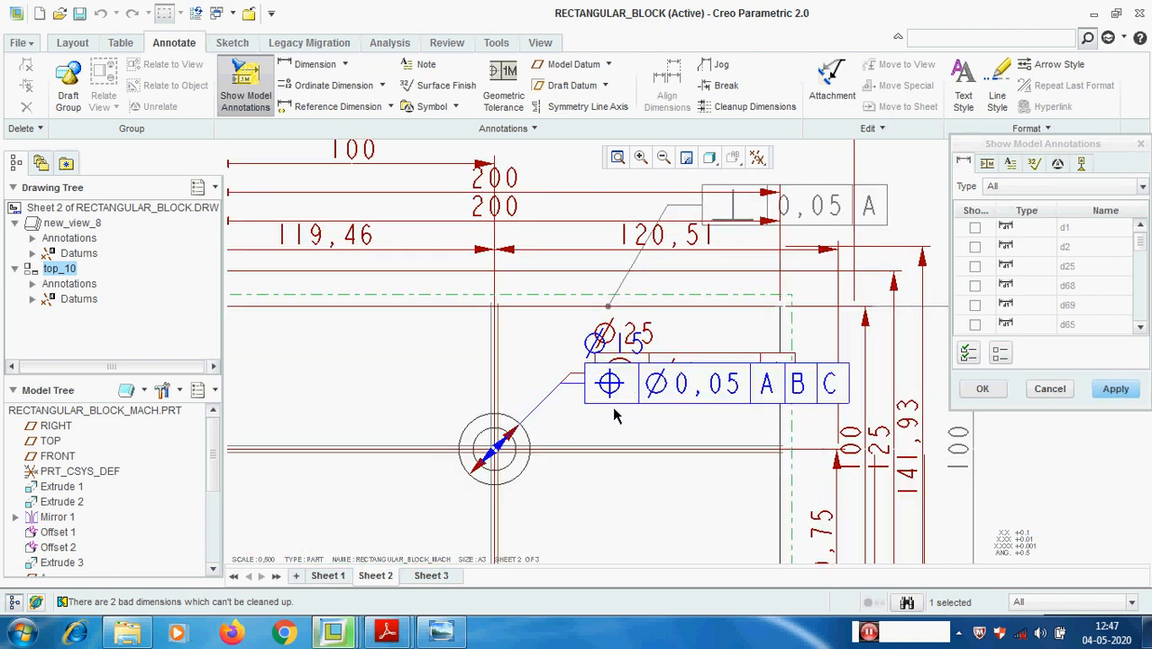
{"action": "scroll", "coordinate": [702, 384], "scroll_direction": "up", "scroll_amount": 3}
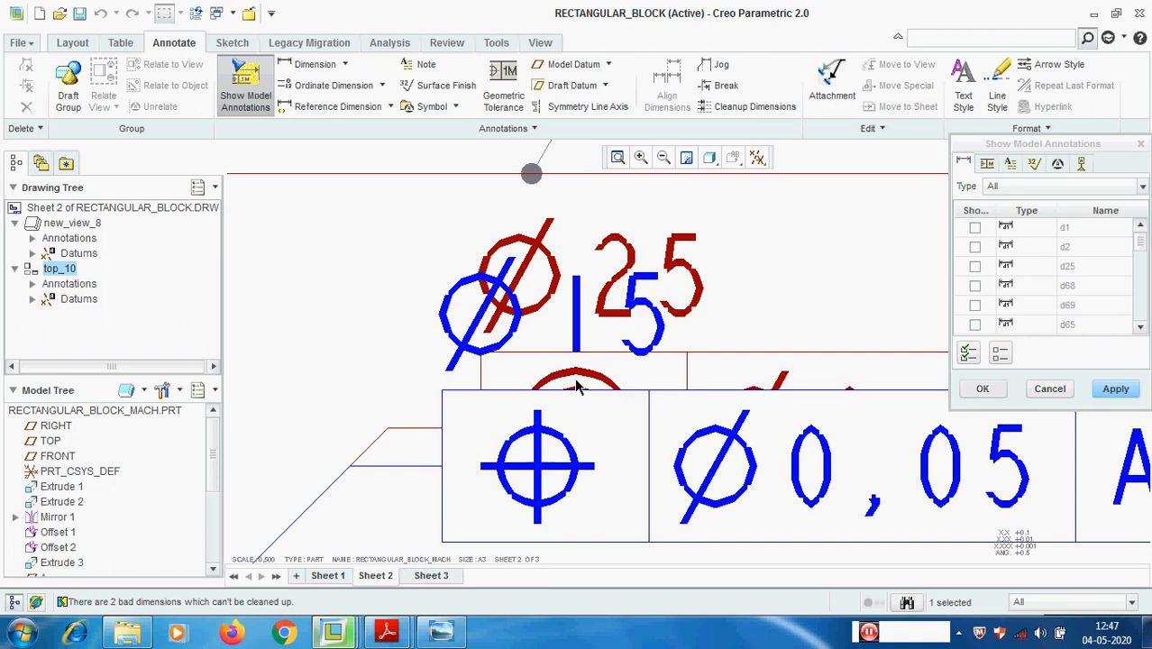
{"action": "left_click", "coordinate": [571, 383]}
{"action": "scroll", "coordinate": [575, 381], "scroll_direction": "down", "scroll_amount": 6}
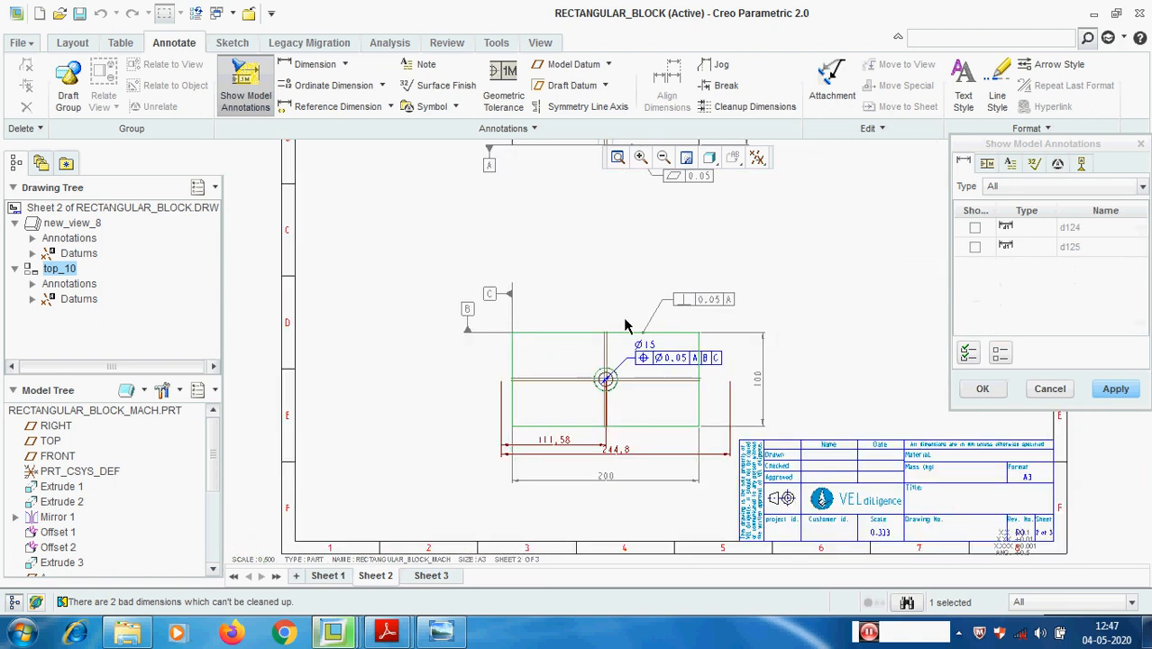
{"action": "left_click", "coordinate": [975, 390]}
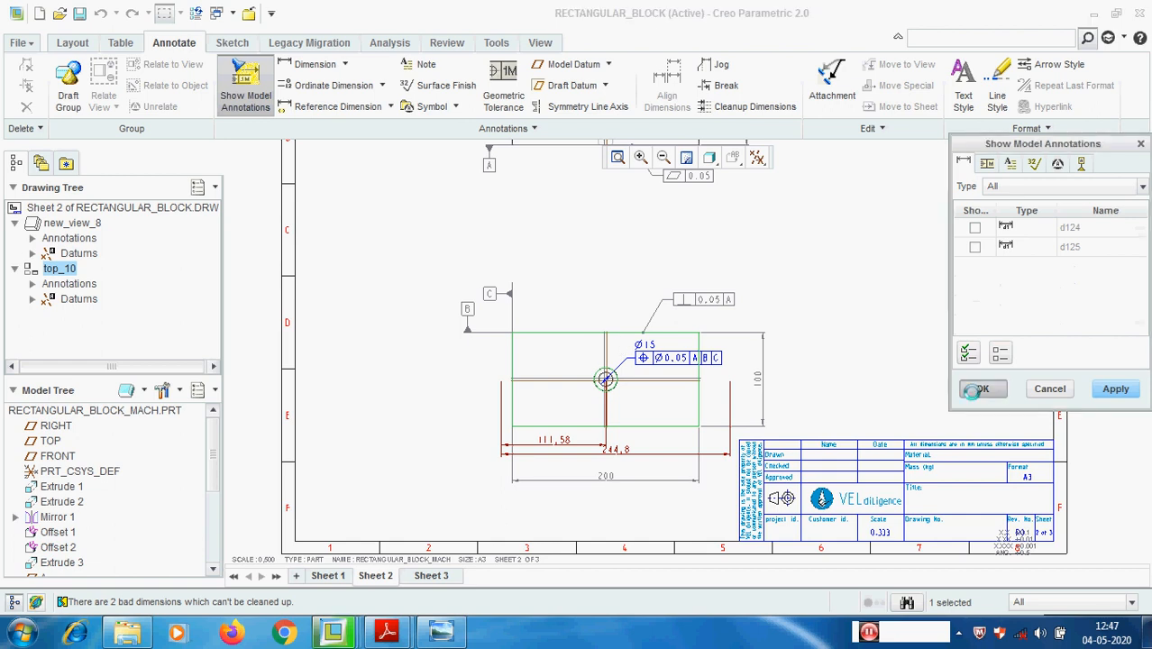
- Move the Ø15 hole callout outside the block outline, above the perpendicularity tolerance frame
{"action": "scroll", "coordinate": [591, 379], "scroll_direction": "up", "scroll_amount": 4}
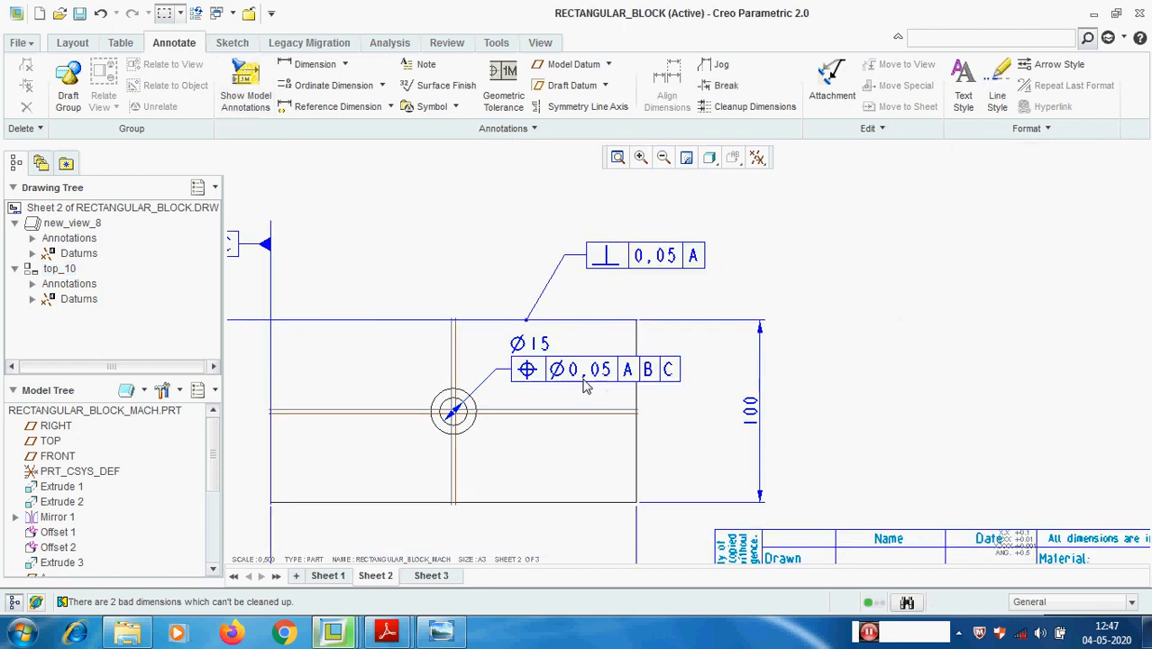
{"action": "left_click", "coordinate": [520, 347]}
{"action": "mouse_move", "coordinate": [520, 347]}
{"action": "left_mouse_down"}
{"action": "mouse_move", "coordinate": [542, 279]}
{"action": "mouse_move", "coordinate": [640, 176]}
{"action": "mouse_move", "coordinate": [599, 173]}
{"action": "mouse_move", "coordinate": [629, 170]}
{"action": "mouse_move", "coordinate": [612, 158]}
{"action": "left_mouse_up"}
{"action": "scroll", "coordinate": [817, 316], "scroll_direction": "down", "scroll_amount": 2}
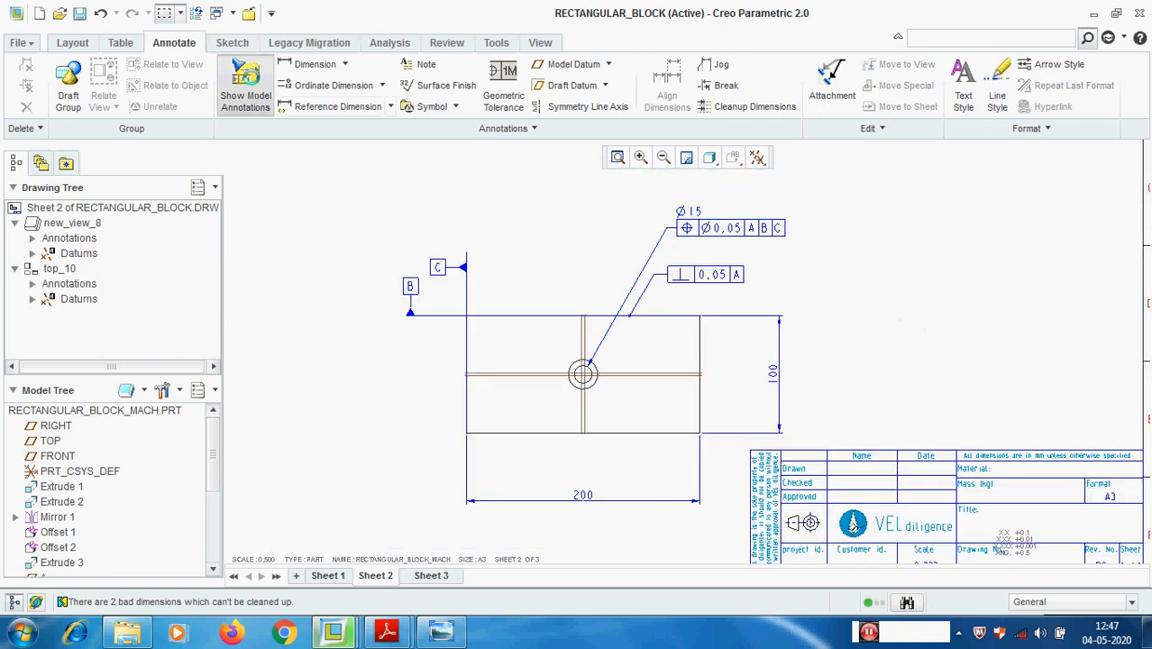
- Show the Ø25 dimension with its Ø0.05 concentricity tolerance to D and the basic 50 and 100 hole-location dimensions in the lower view
{"action": "left_click", "coordinate": [245, 94]}
{"action": "scroll", "coordinate": [596, 315], "scroll_direction": "up", "scroll_amount": 3}
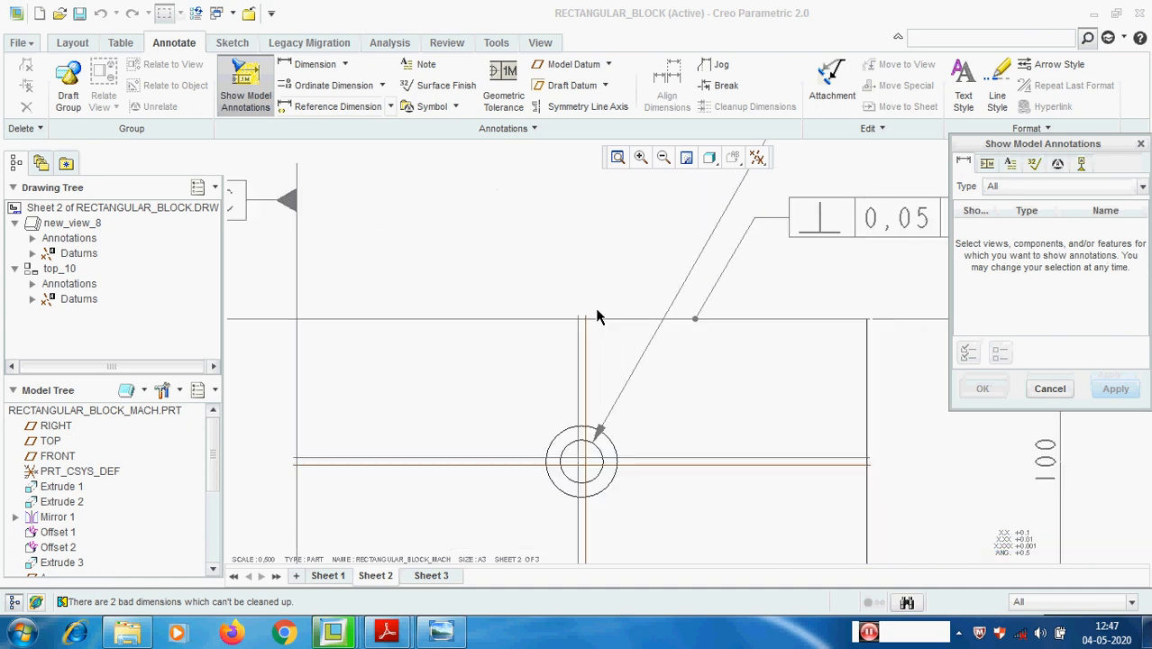
{"action": "left_click", "coordinate": [596, 315]}
{"action": "scroll", "coordinate": [595, 315], "scroll_direction": "down", "scroll_amount": 2}
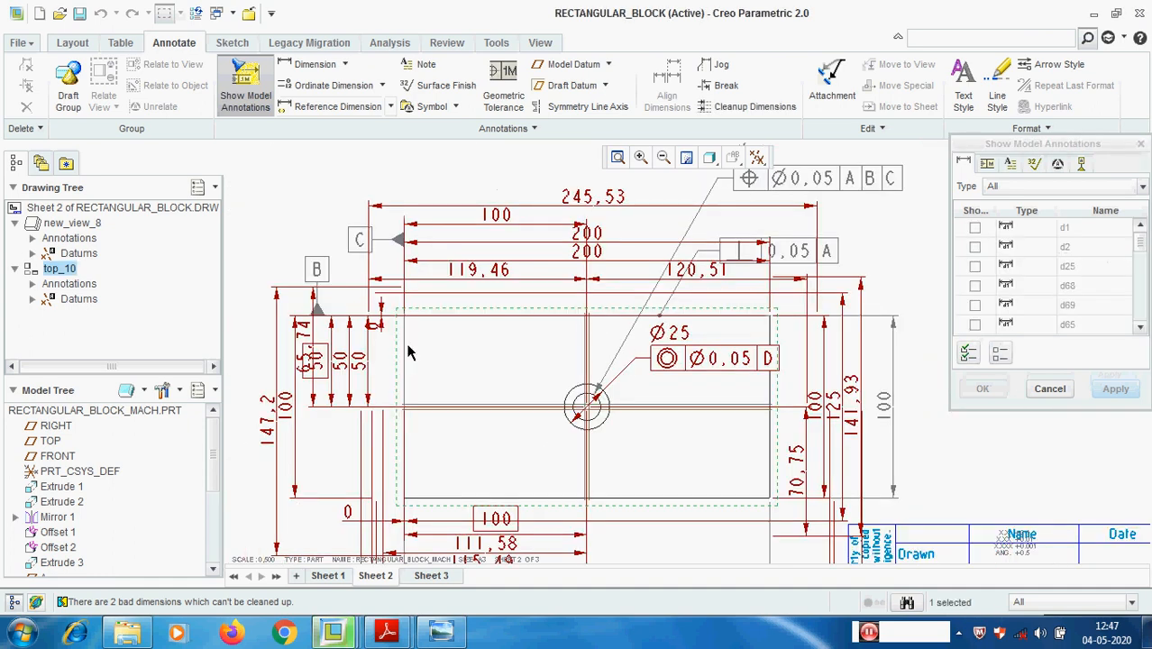
{"action": "left_click", "coordinate": [322, 366]}
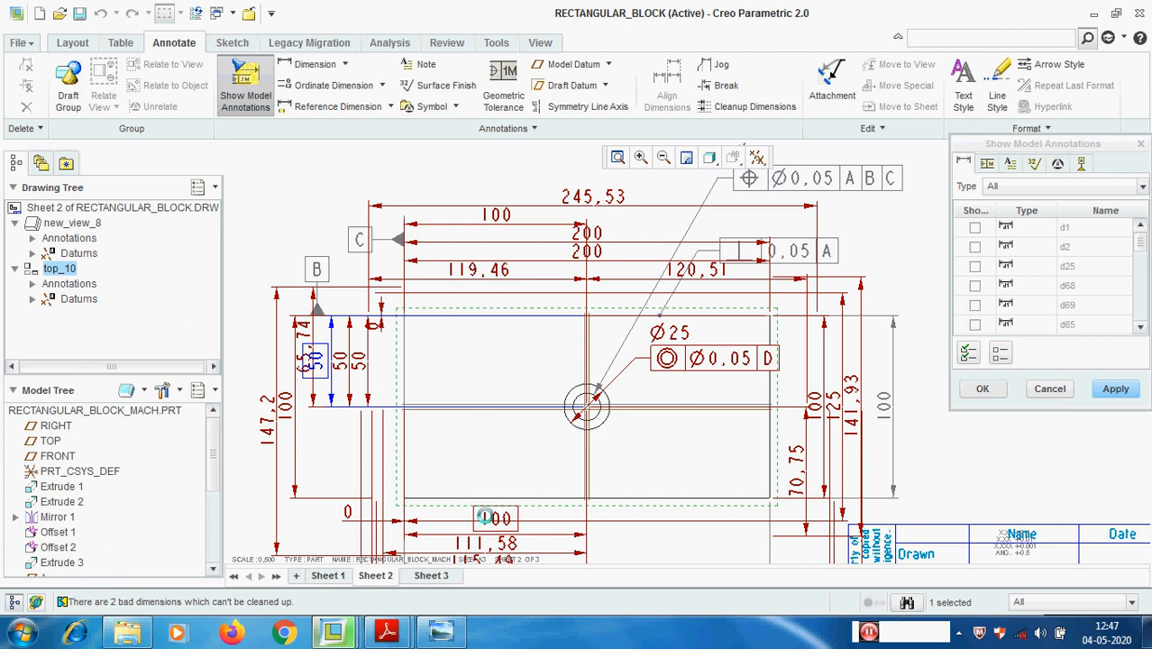
{"action": "scroll", "coordinate": [540, 527], "scroll_direction": "down", "scroll_amount": 2}
{"action": "scroll", "coordinate": [659, 435], "scroll_direction": "up", "scroll_amount": 2}
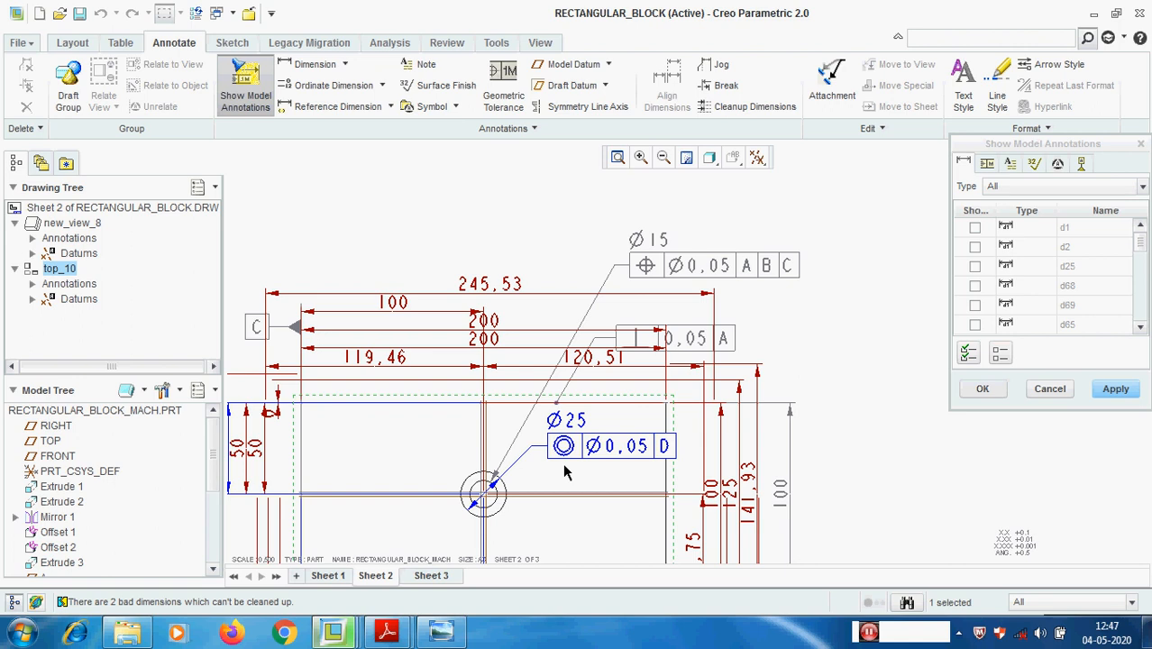
{"action": "scroll", "coordinate": [790, 294], "scroll_direction": "down", "scroll_amount": 3}
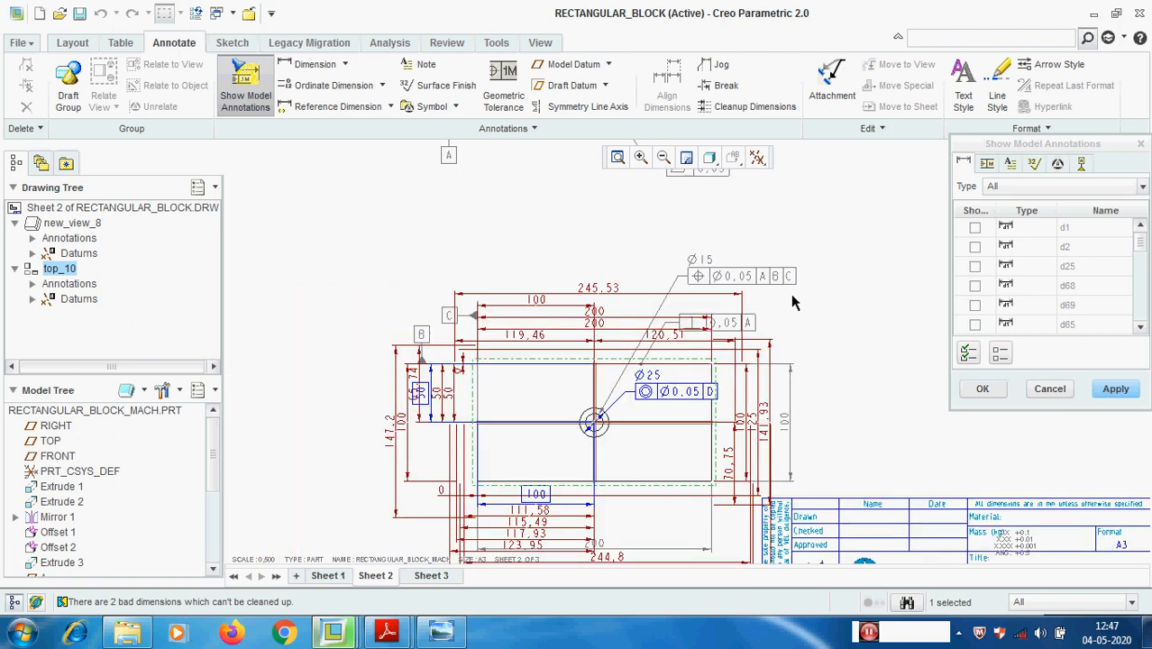
{"action": "scroll", "coordinate": [790, 293], "scroll_direction": "up", "scroll_amount": 2}
{"action": "left_click", "coordinate": [1000, 389]}
{"action": "scroll", "coordinate": [485, 386], "scroll_direction": "up", "scroll_amount": 2}
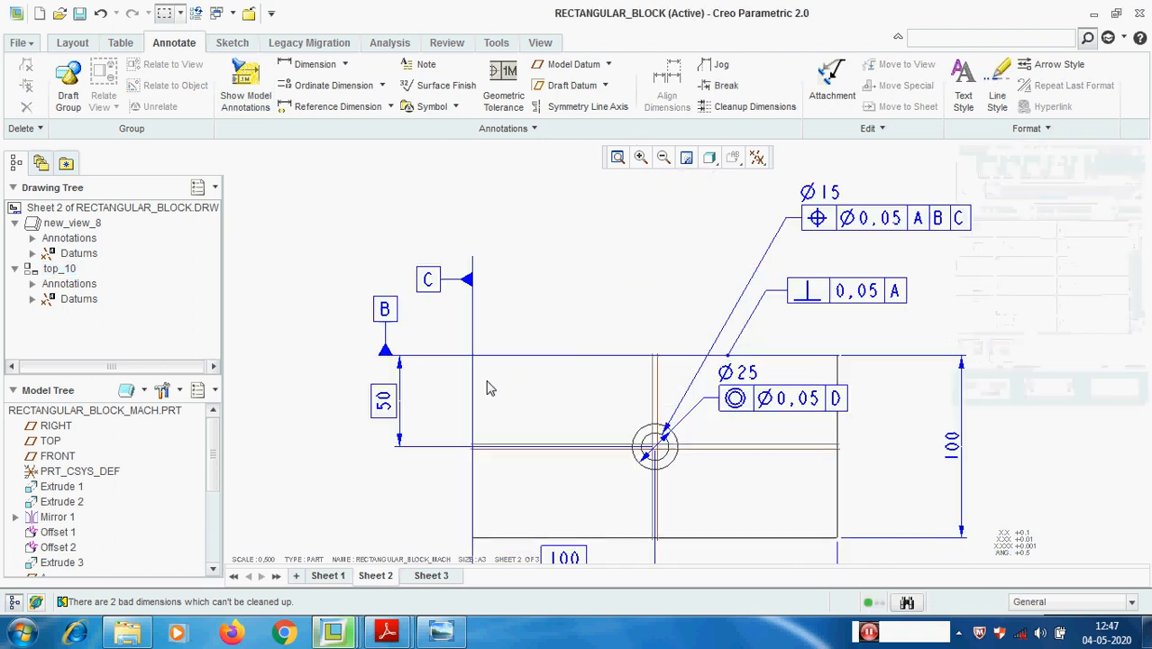
- Move the Ø25 concentricity callout out of the block outline, above the lower view and beside the Ø15 callout
{"action": "scroll", "coordinate": [434, 401], "scroll_direction": "down", "scroll_amount": 1}
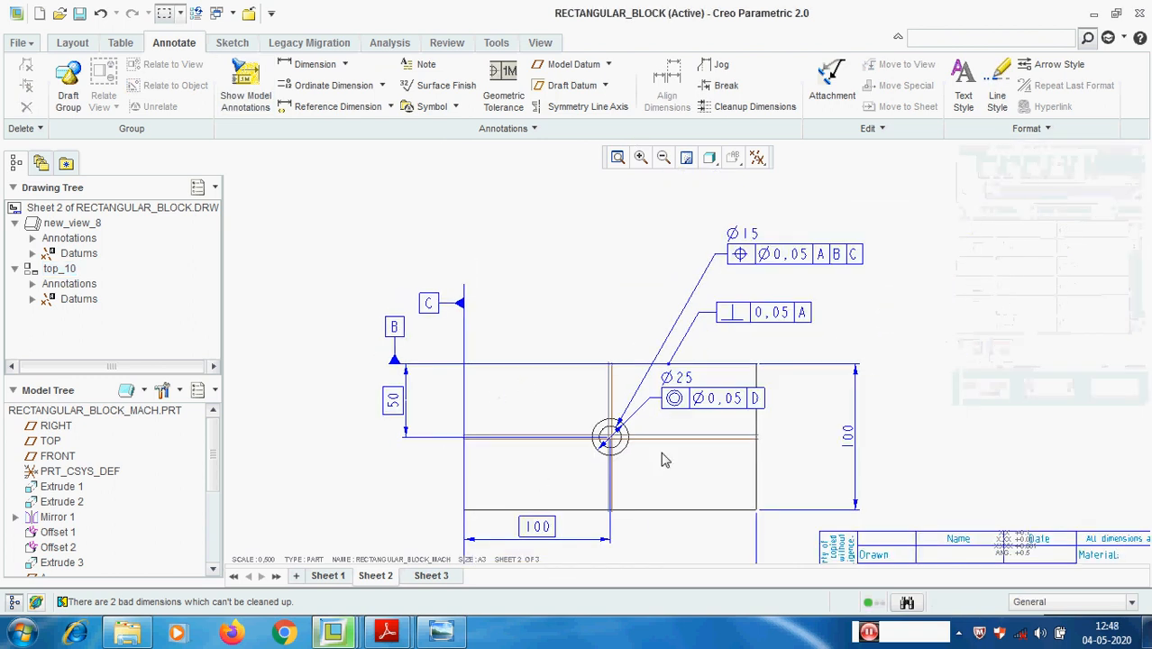
{"action": "left_click", "coordinate": [674, 403]}
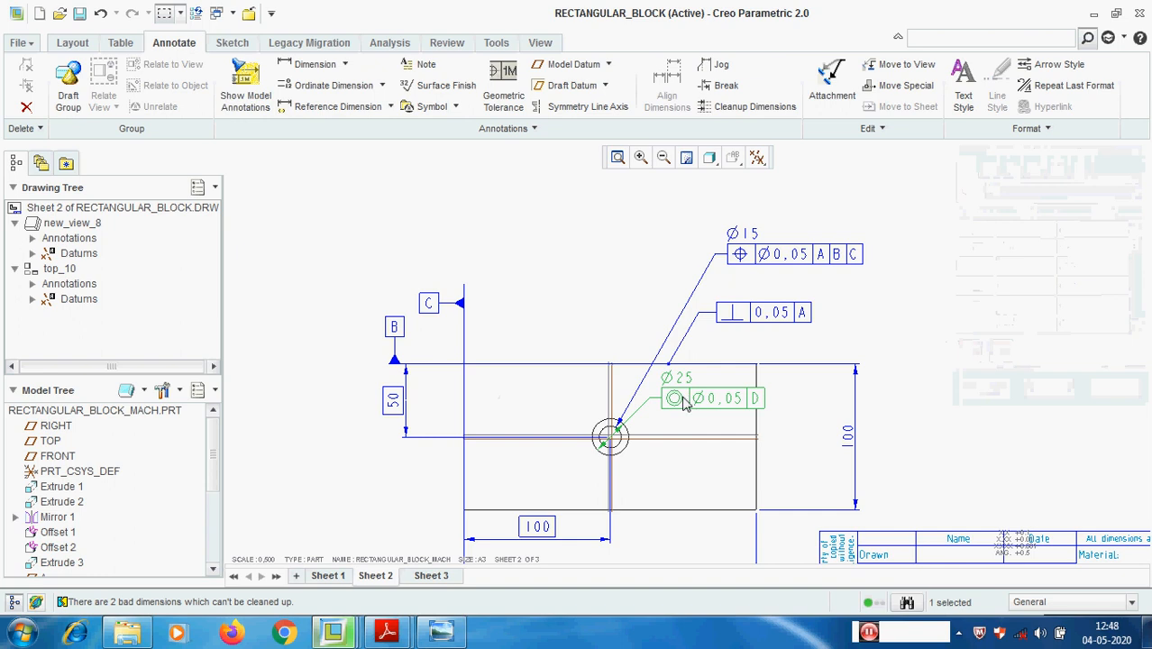
{"action": "scroll", "coordinate": [676, 404], "scroll_direction": "up", "scroll_amount": 1}
{"action": "scroll", "coordinate": [525, 391], "scroll_direction": "down", "scroll_amount": 2}
{"action": "left_click", "coordinate": [677, 385]}
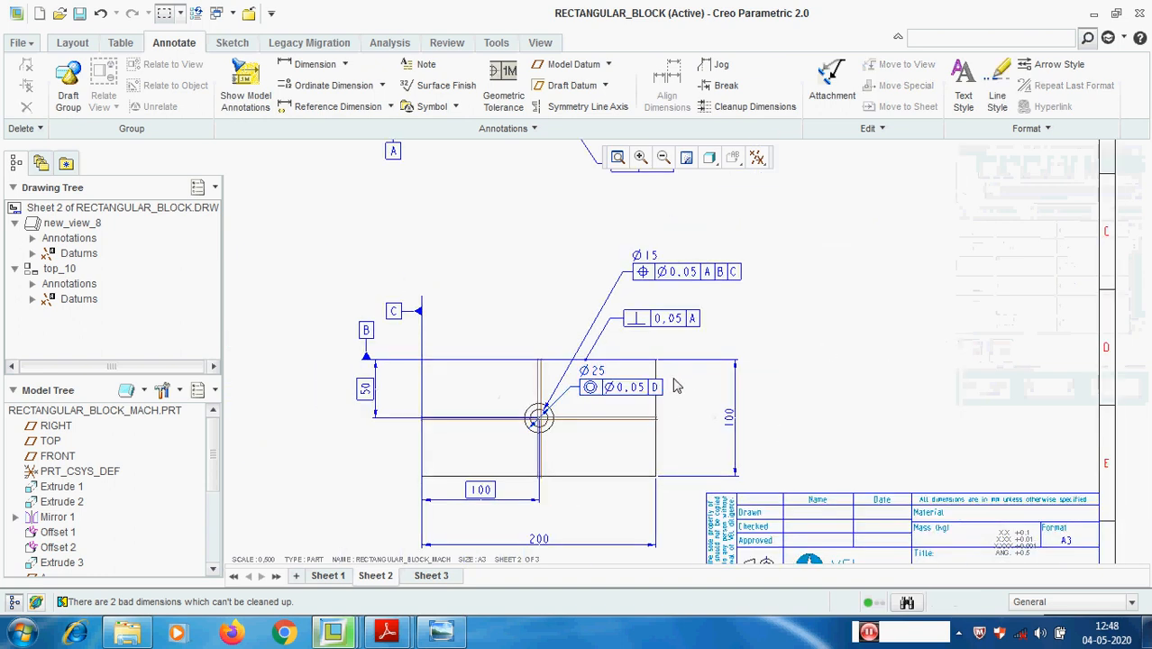
{"action": "left_click", "coordinate": [624, 389]}
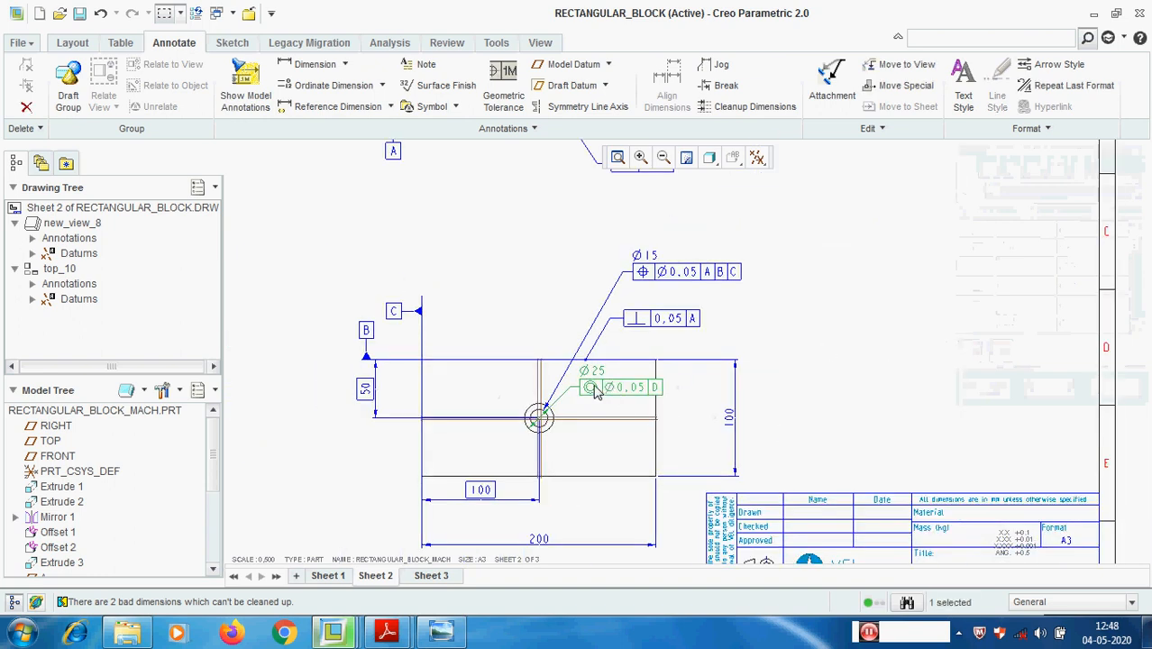
{"action": "right_click", "coordinate": [595, 389]}
{"action": "left_click", "coordinate": [772, 378]}
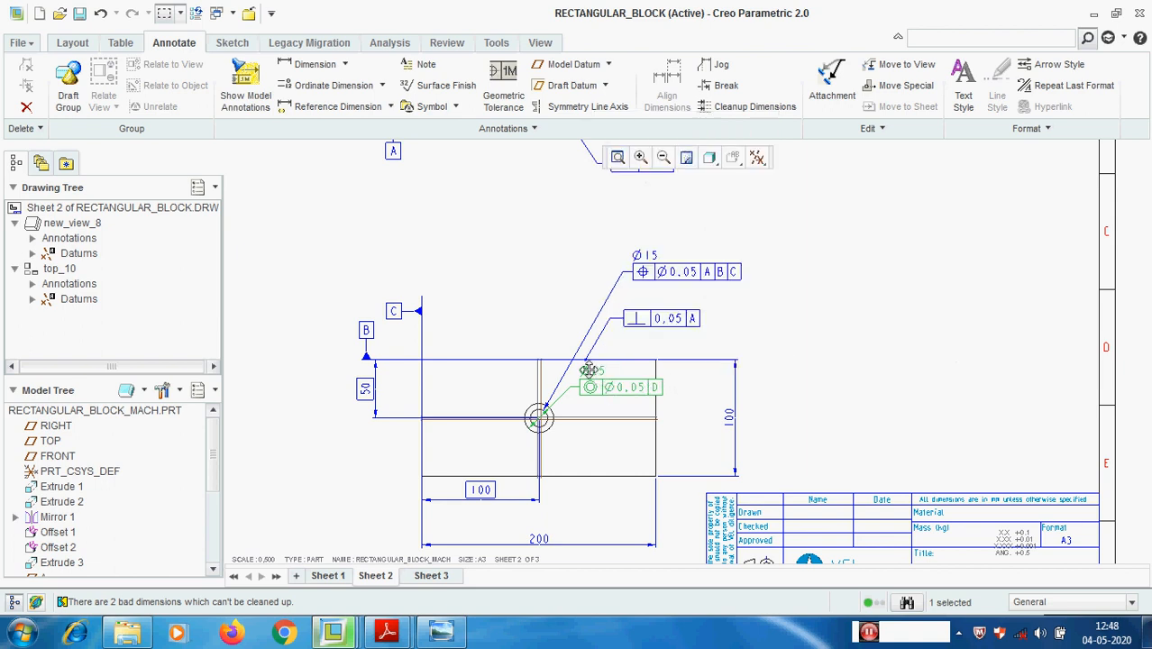
{"action": "left_click_drag", "start_coordinate": [588, 369], "coordinate": [501, 232]}
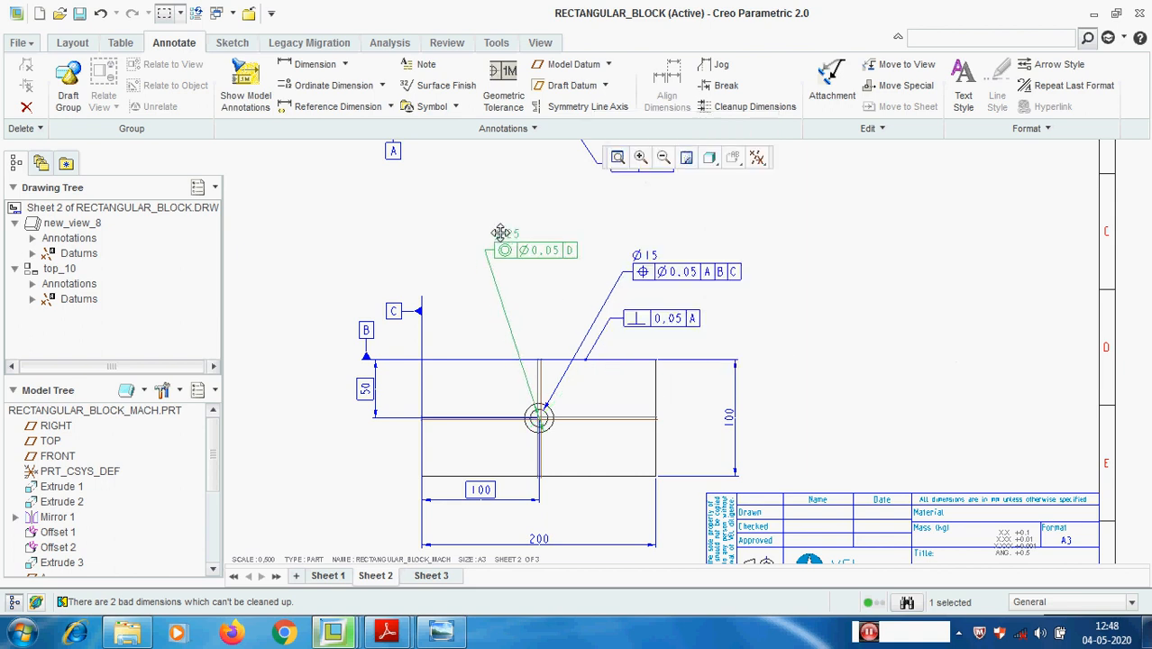
- Flip the Ø25 callout's text and arrows, and place the callout above datum tag C
{"action": "right_click", "coordinate": [564, 210]}
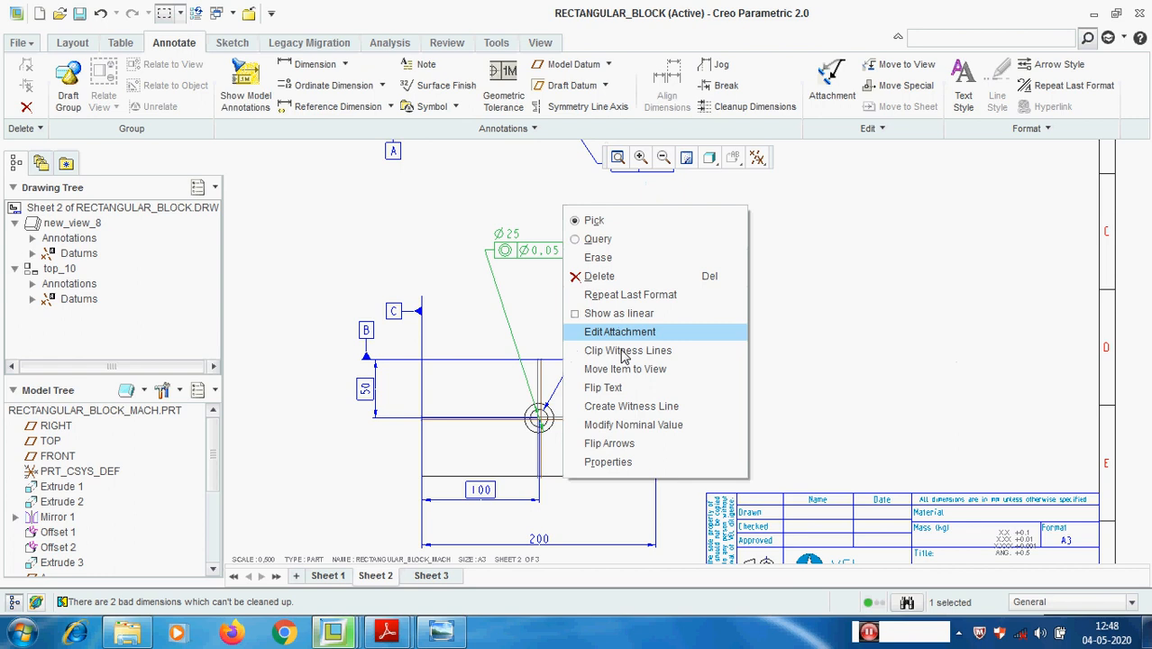
{"action": "left_click", "coordinate": [619, 388]}
{"action": "scroll", "coordinate": [482, 256], "scroll_direction": "down", "scroll_amount": 2}
{"action": "right_click", "coordinate": [458, 256]}
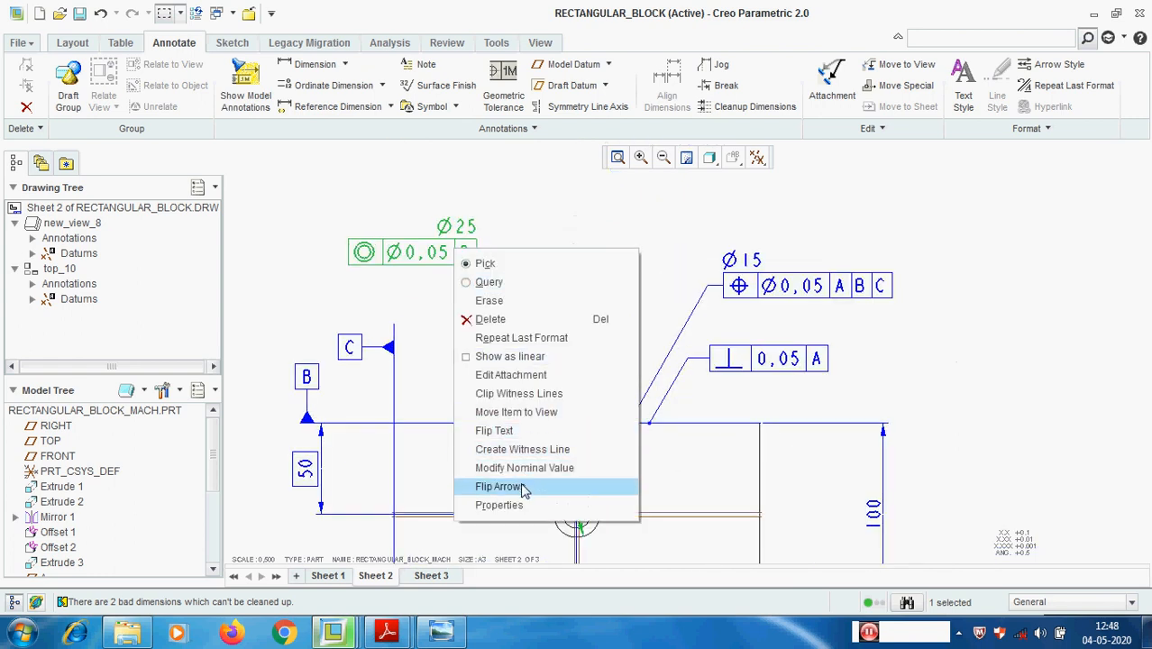
{"action": "left_click", "coordinate": [523, 487]}
{"action": "left_click_drag", "start_coordinate": [420, 237], "coordinate": [439, 267]}
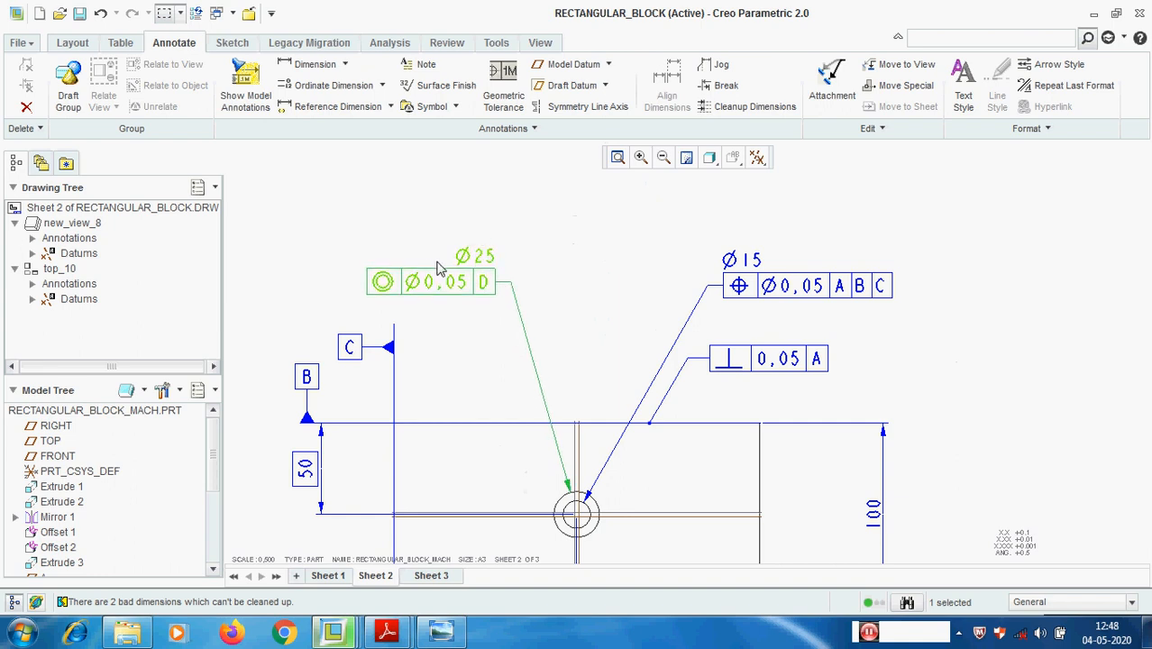
- Shift the Ø15 position callout up and closer to the hole, clear of the perpendicularity frame's leader
{"action": "scroll", "coordinate": [437, 262], "scroll_direction": "up", "scroll_amount": 2}
{"action": "scroll", "coordinate": [621, 314], "scroll_direction": "down", "scroll_amount": 2}
{"action": "left_click", "coordinate": [636, 227]}
{"action": "left_click_drag", "start_coordinate": [637, 227], "coordinate": [603, 192]}
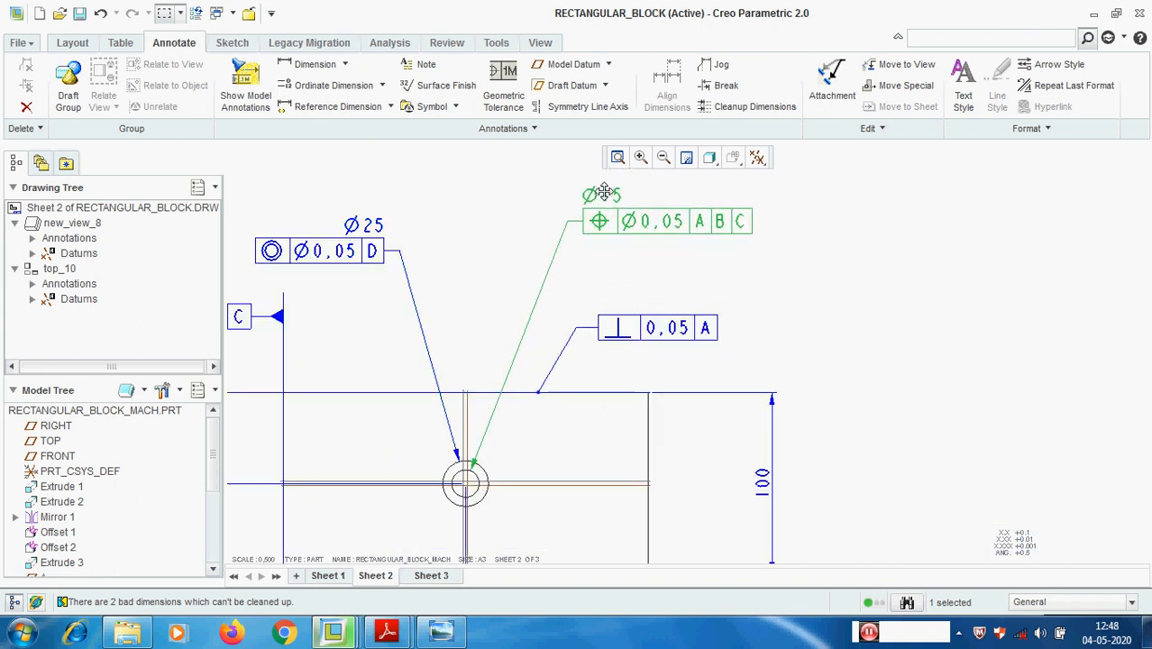
- Show the hole's datum axis D in the lower view through Show Model Annotations
{"action": "scroll", "coordinate": [609, 372], "scroll_direction": "up", "scroll_amount": 3}
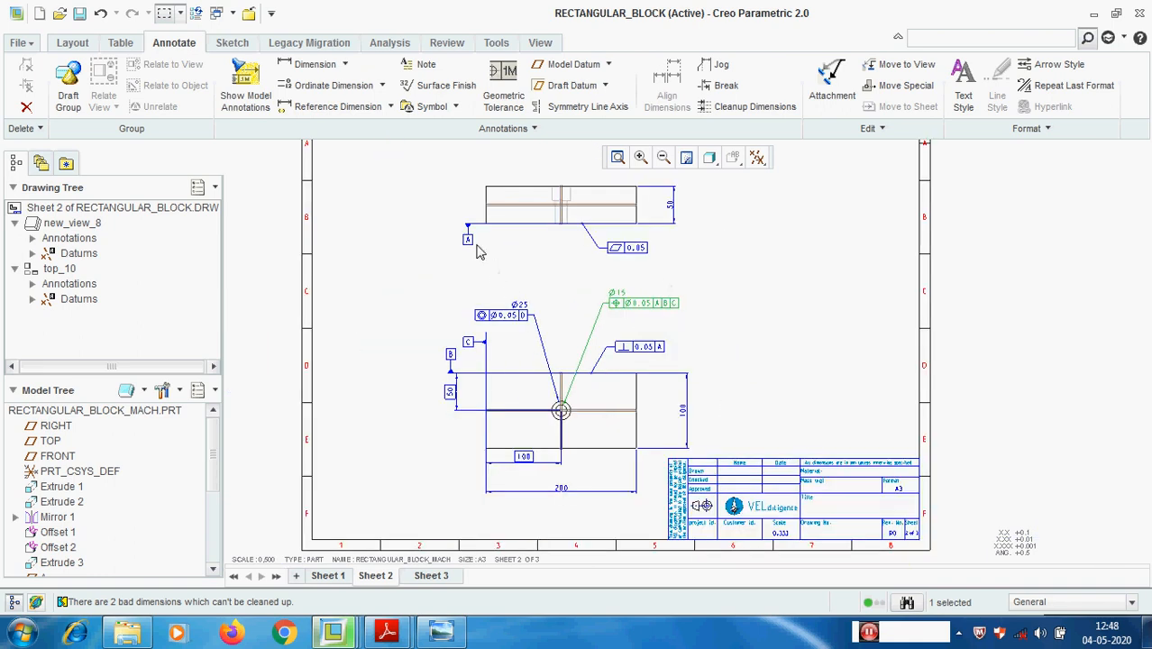
{"action": "scroll", "coordinate": [586, 329], "scroll_direction": "down", "scroll_amount": 2}
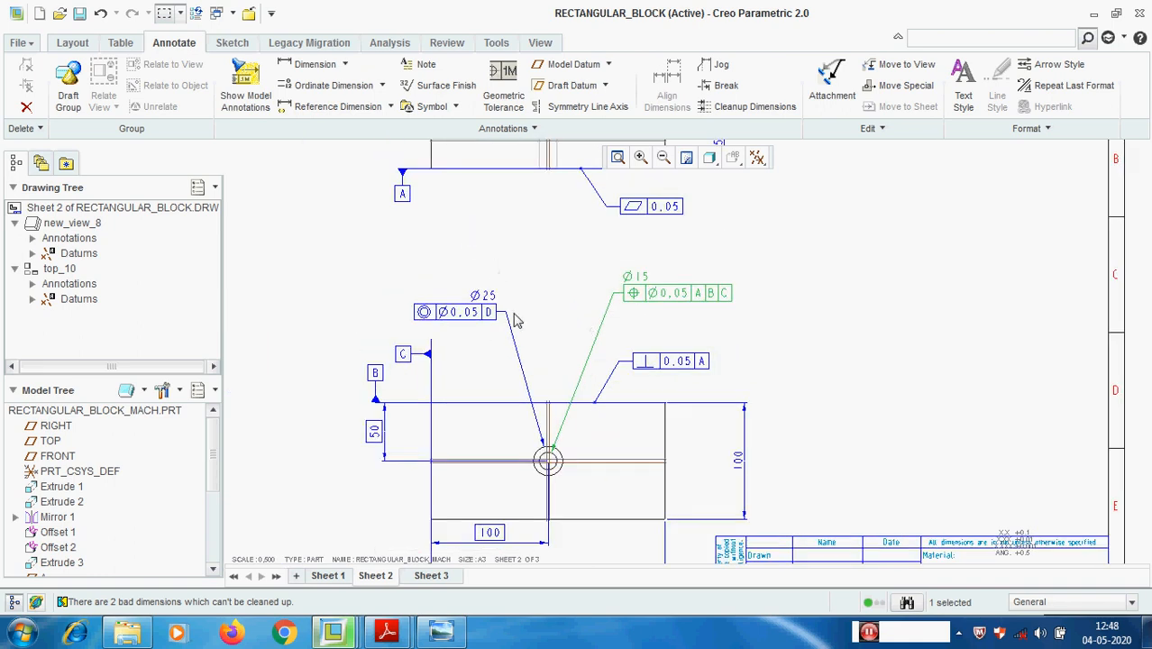
{"action": "scroll", "coordinate": [517, 320], "scroll_direction": "down", "scroll_amount": 2}
{"action": "scroll", "coordinate": [547, 390], "scroll_direction": "up", "scroll_amount": 2}
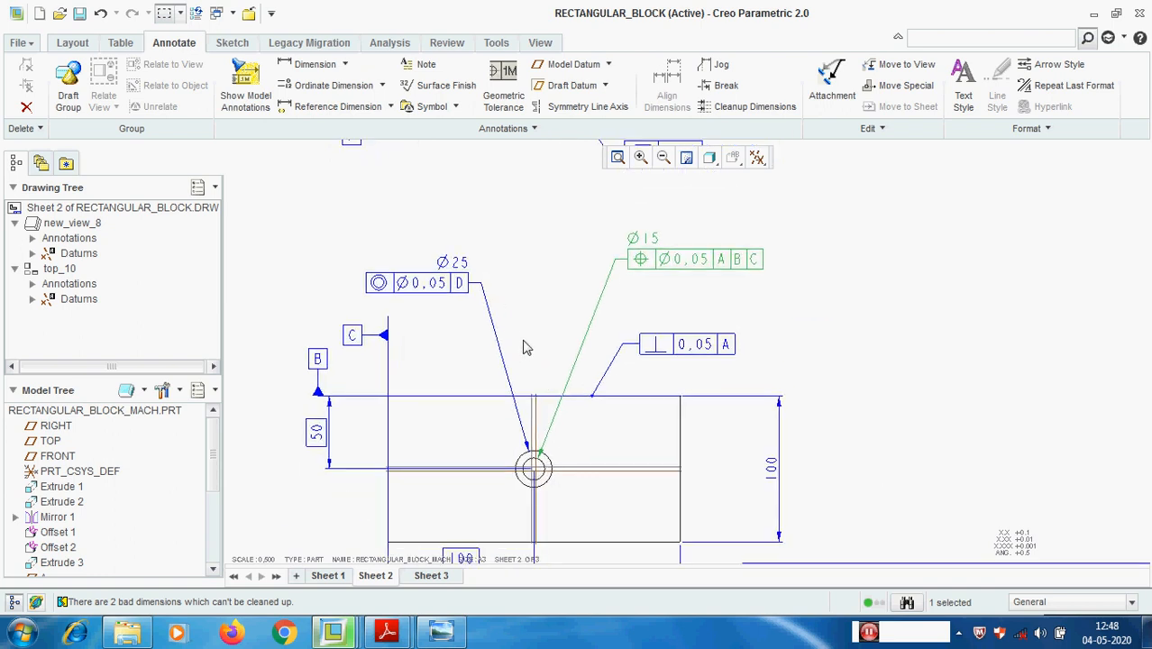
{"action": "left_click", "coordinate": [251, 83]}
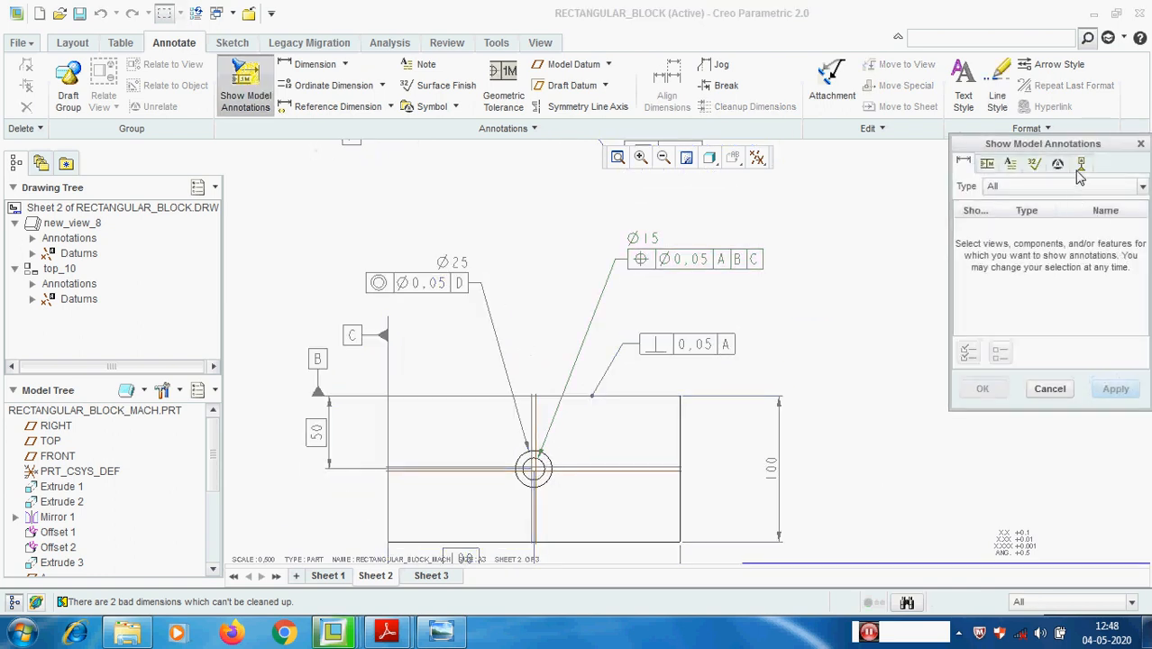
{"action": "scroll", "coordinate": [636, 395], "scroll_direction": "down", "scroll_amount": 2}
{"action": "left_click", "coordinate": [636, 387]}
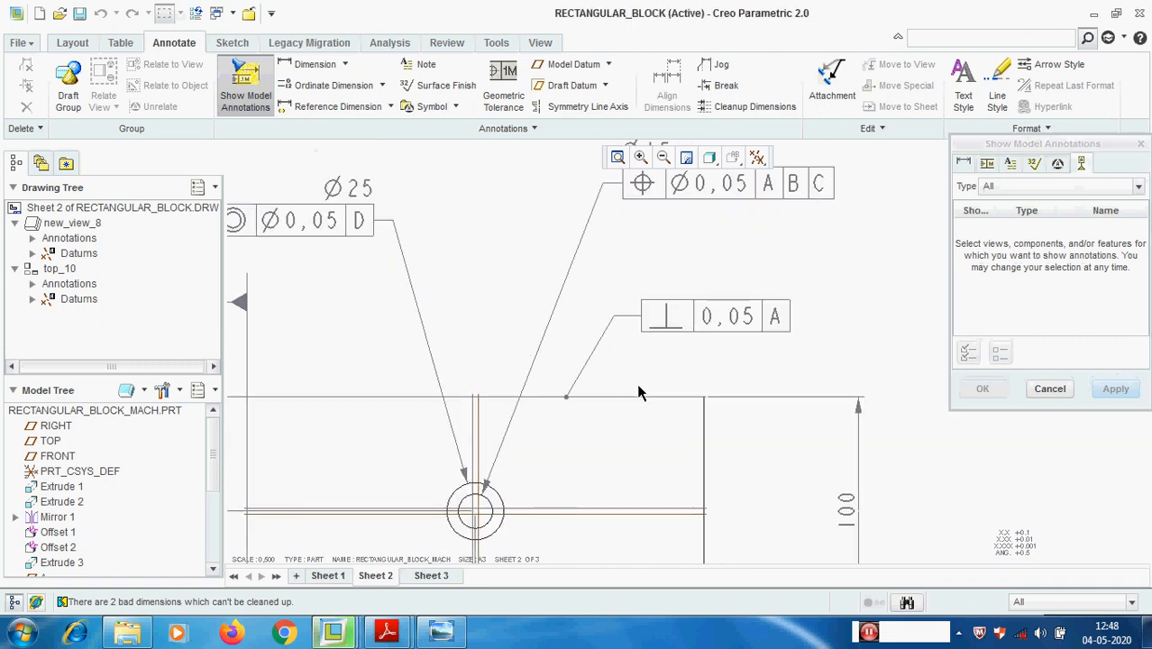
{"action": "left_click", "coordinate": [492, 499]}
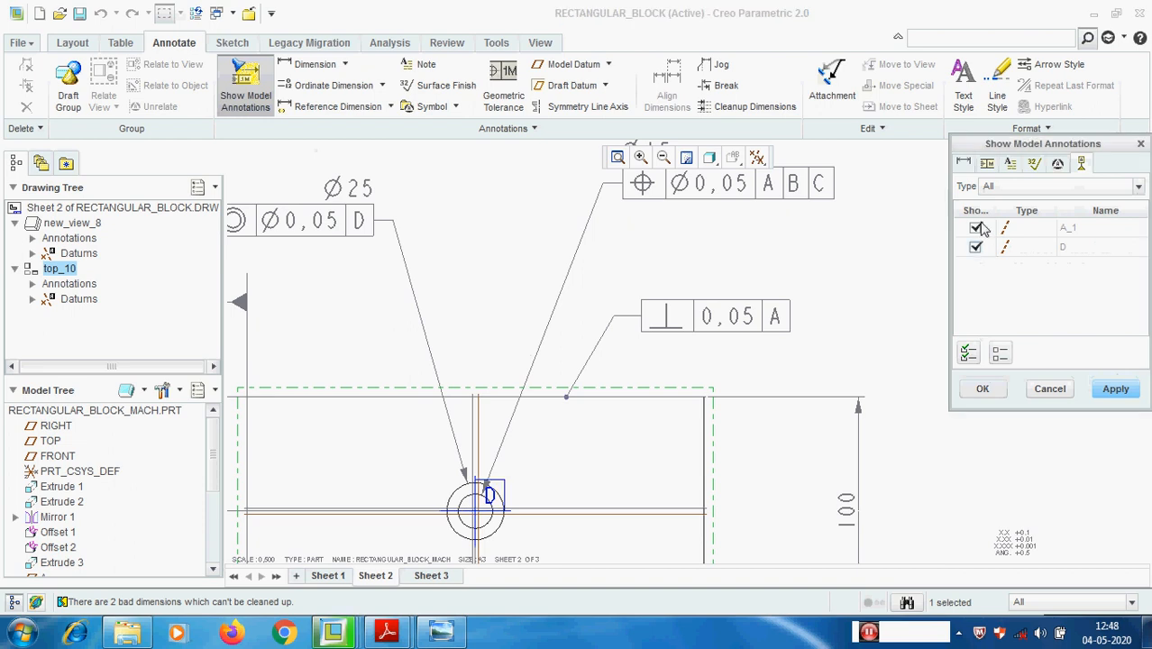
{"action": "left_click", "coordinate": [983, 388]}
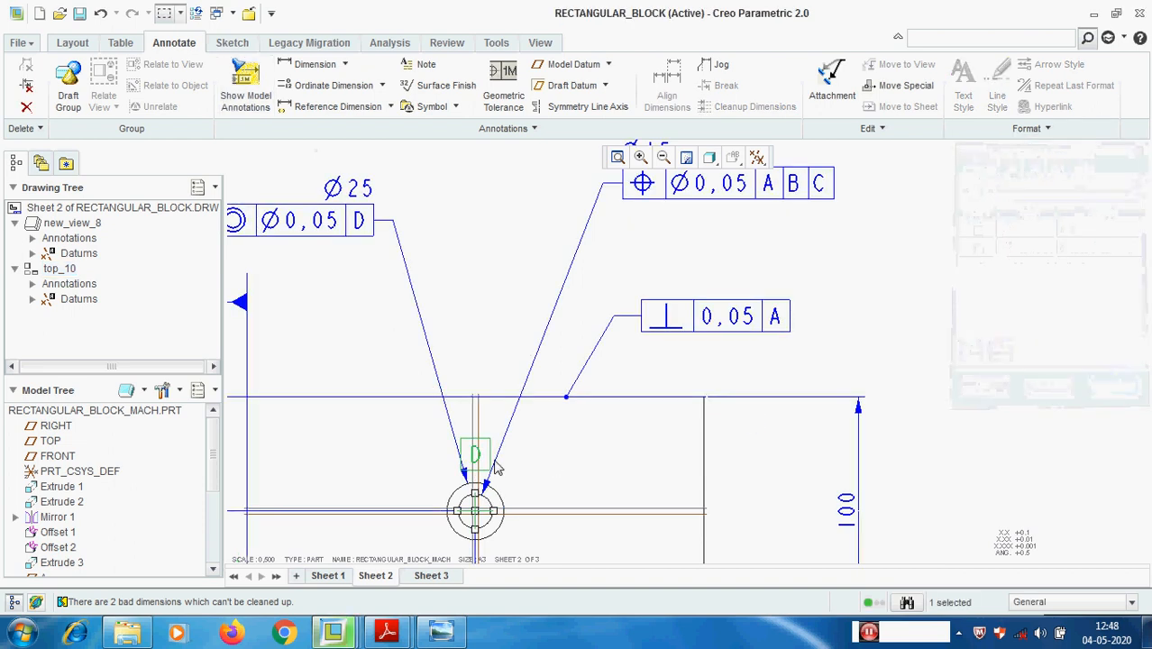
{"action": "scroll", "coordinate": [495, 467], "scroll_direction": "down", "scroll_amount": 2}
{"action": "right_click", "coordinate": [484, 455]}
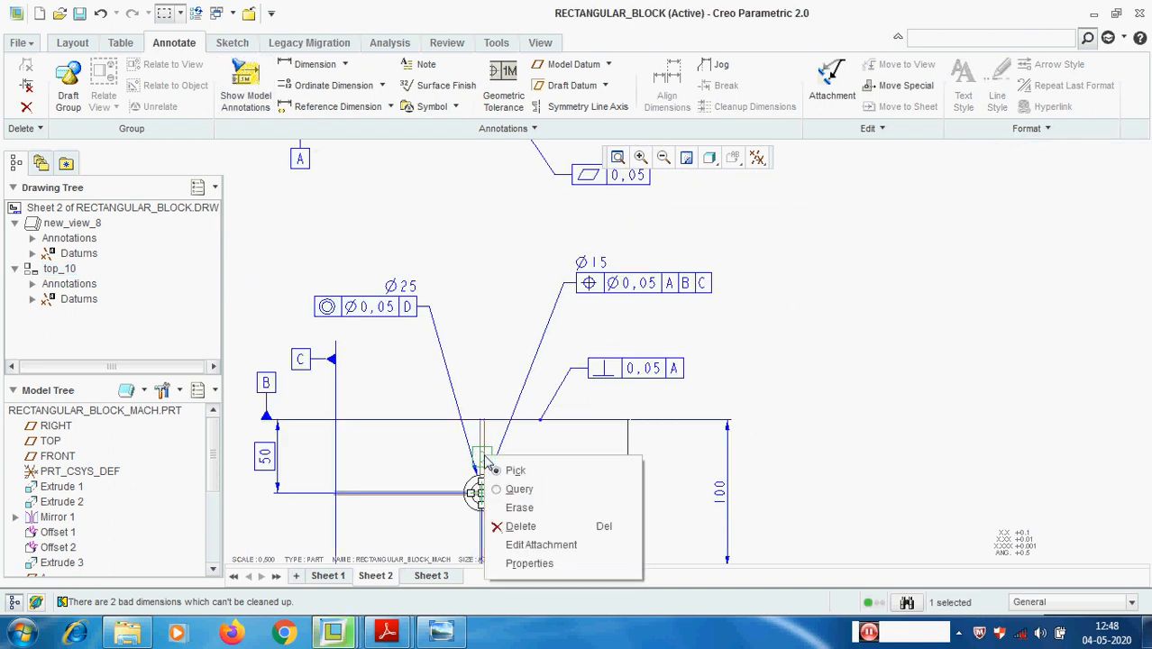
{"action": "left_click", "coordinate": [545, 543]}
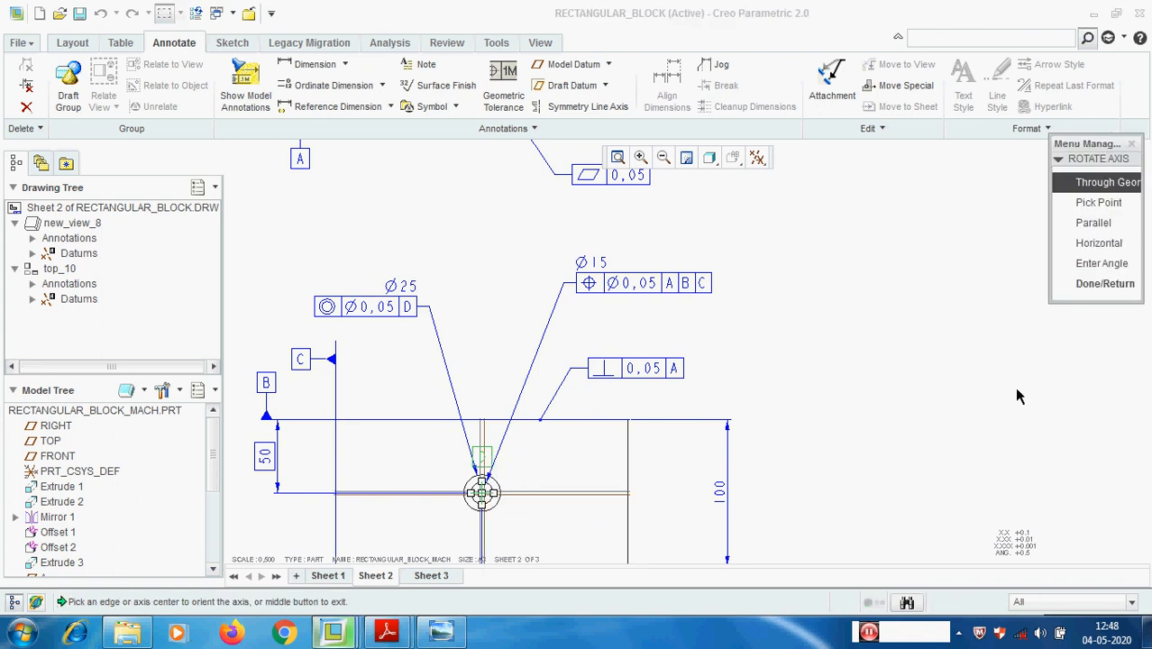
{"action": "left_click", "coordinate": [1107, 285]}
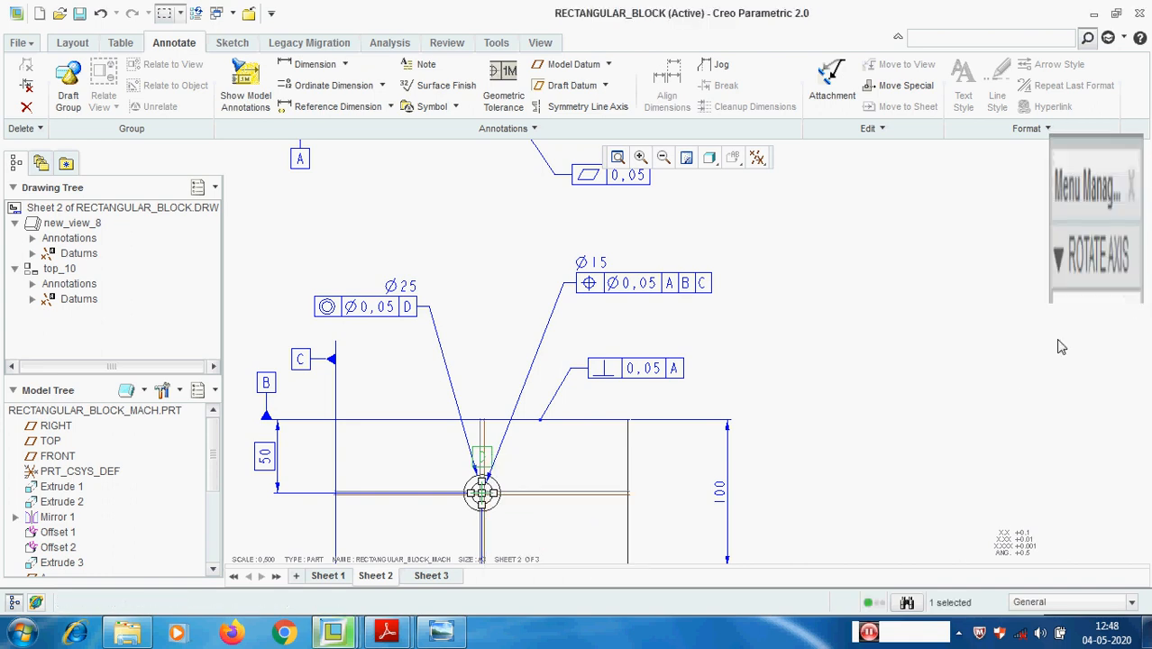
- Change datum axis D's placement to In Dim and attach its tag to the Ø15 position callout
{"action": "right_click", "coordinate": [483, 462]}
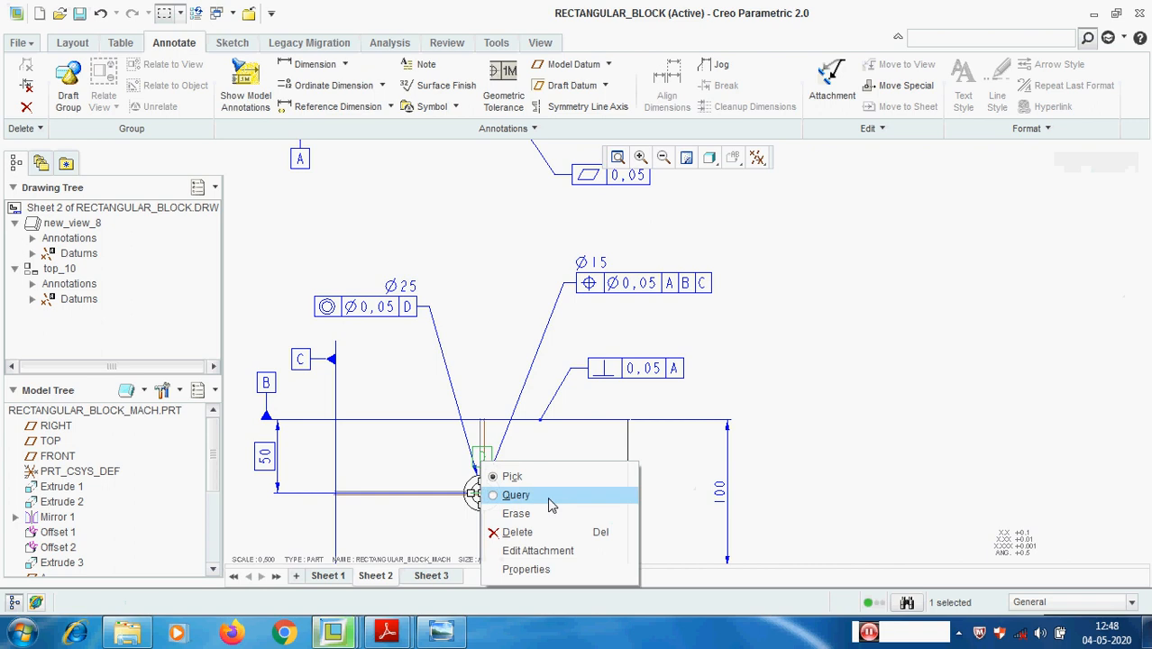
{"action": "left_click", "coordinate": [532, 569]}
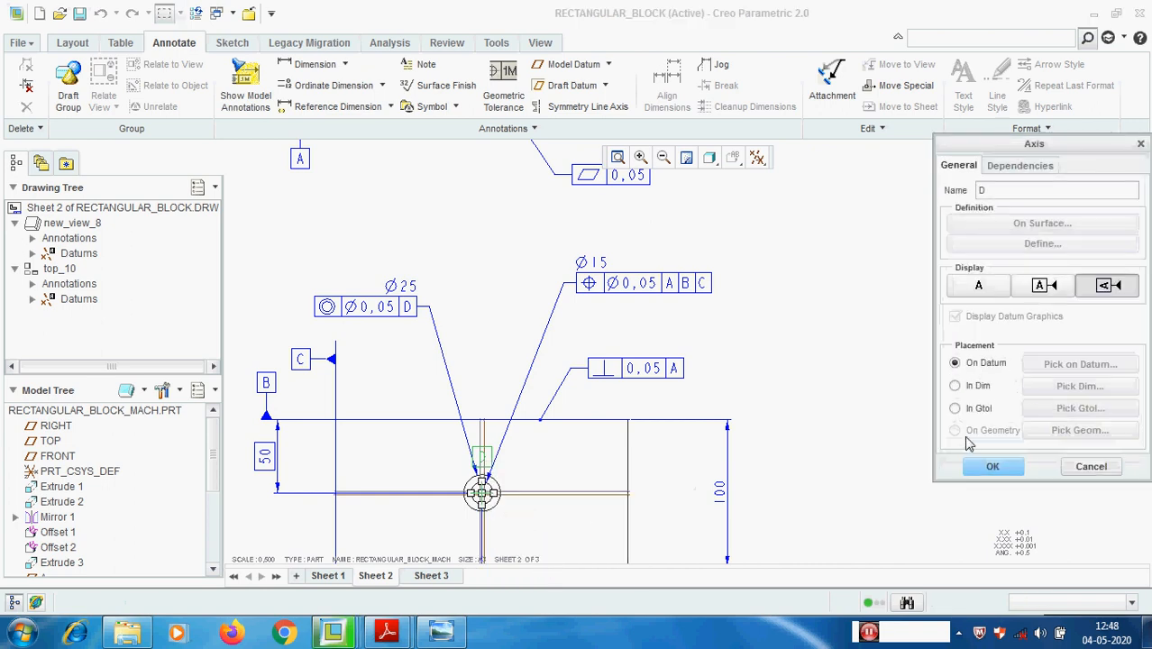
{"action": "left_click", "coordinate": [955, 385]}
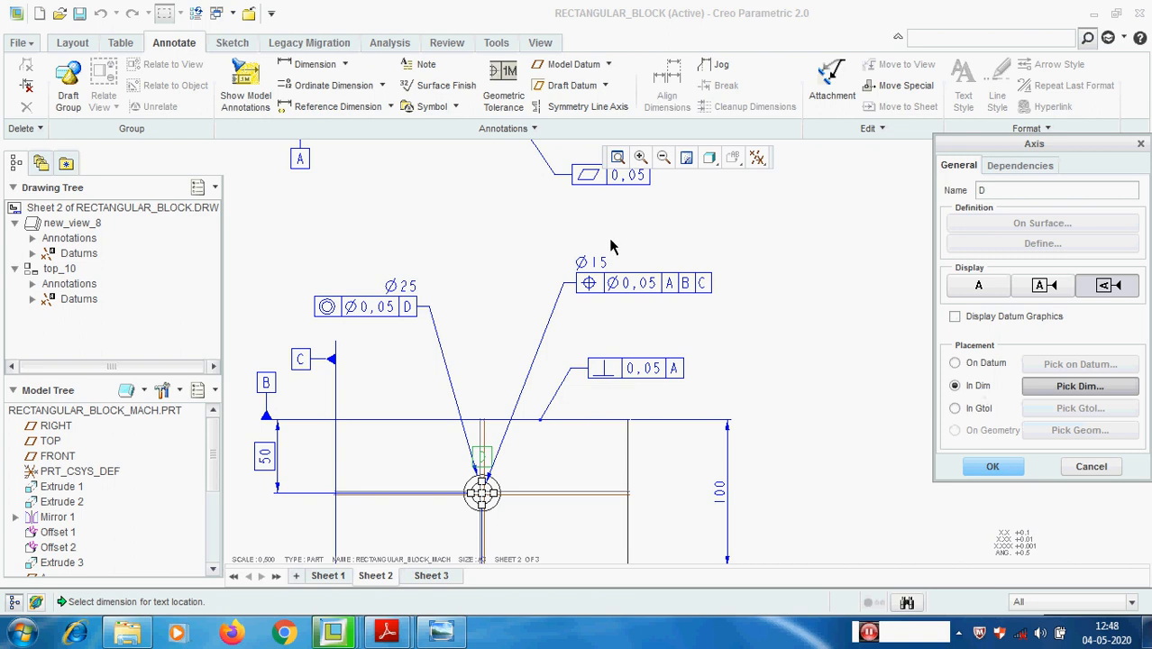
{"action": "left_click", "coordinate": [596, 261]}
{"action": "left_click", "coordinate": [991, 466]}
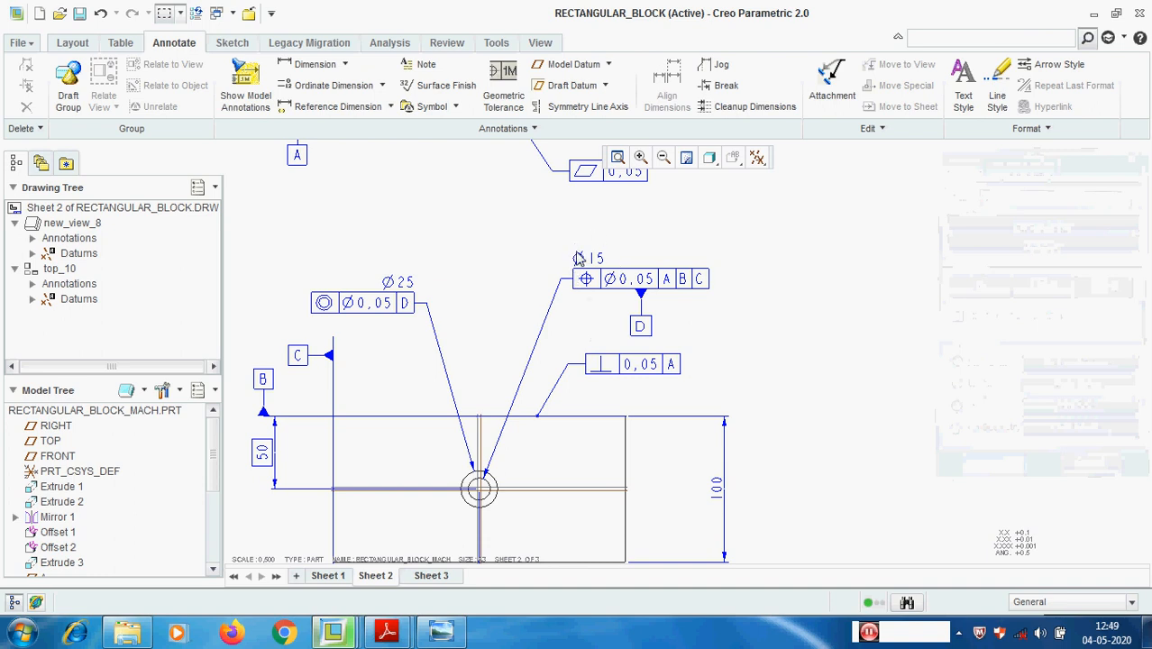
{"action": "scroll", "coordinate": [646, 322], "scroll_direction": "down", "scroll_amount": 2}
{"action": "left_click", "coordinate": [642, 326]}
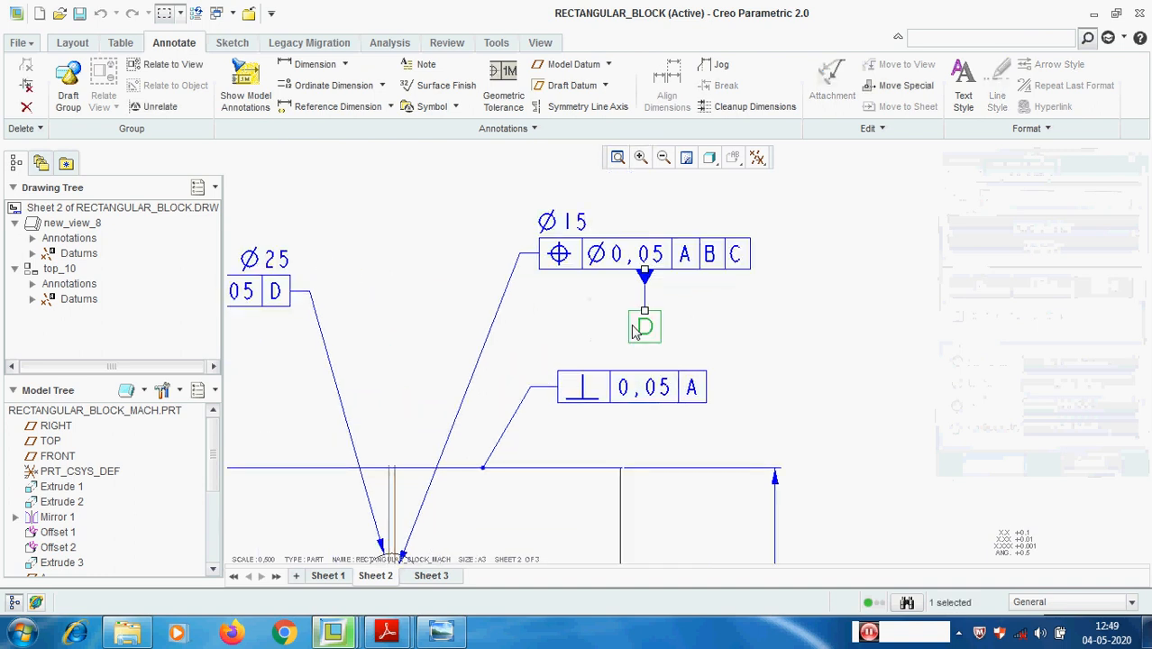
{"action": "scroll", "coordinate": [838, 320], "scroll_direction": "up", "scroll_amount": 2}
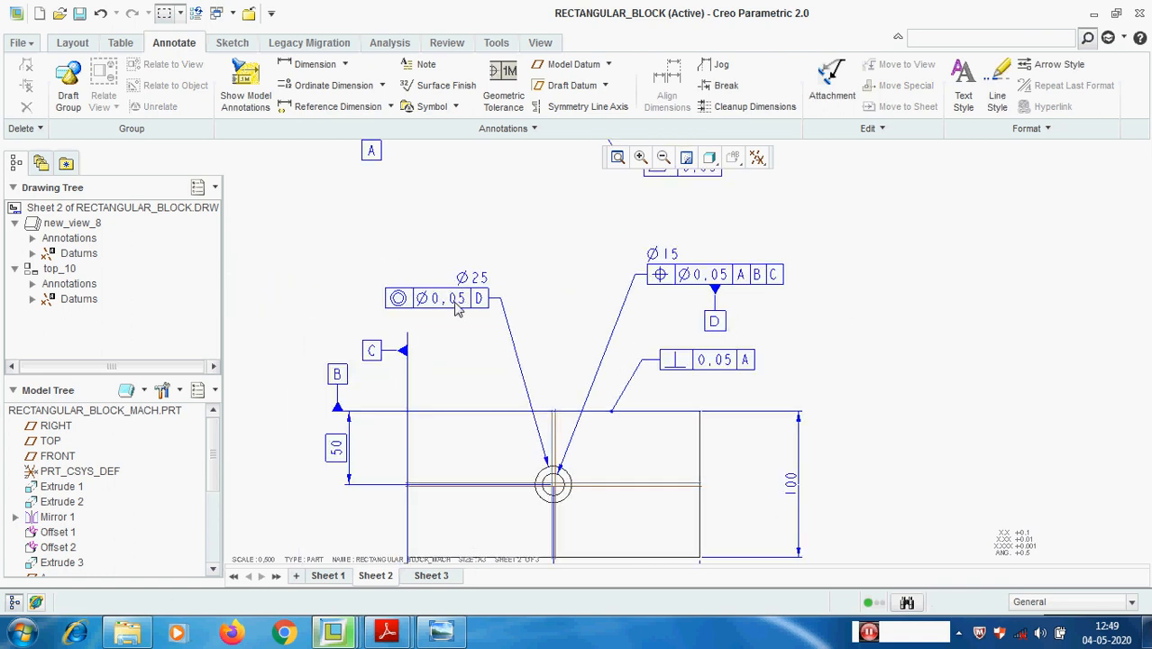
- Review the annotated sheet and check it against the reference drawing _e05zszb.pdf in Adobe Reader
{"action": "scroll", "coordinate": [514, 390], "scroll_direction": "up", "scroll_amount": 2}
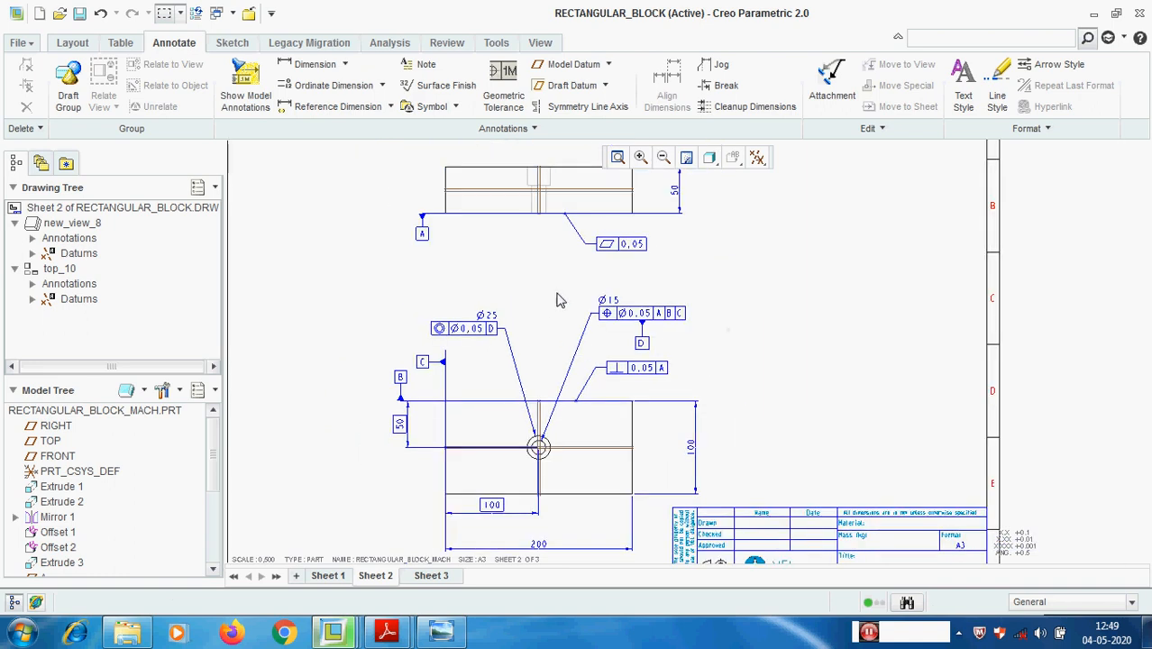
{"action": "scroll", "coordinate": [619, 341], "scroll_direction": "up", "scroll_amount": 3}
{"action": "scroll", "coordinate": [606, 384], "scroll_direction": "down", "scroll_amount": 3}
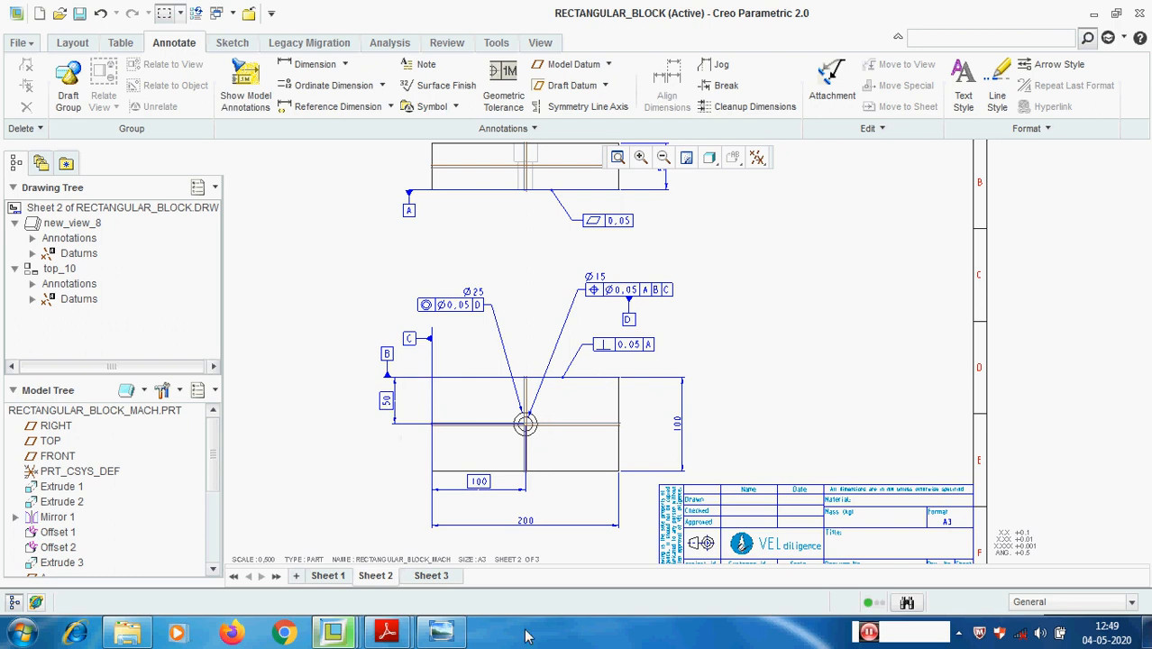
{"action": "middle_click_drag", "start_coordinate": [743, 332], "coordinate": [702, 407]}
{"action": "scroll", "coordinate": [705, 406], "scroll_direction": "up", "scroll_amount": 2}
{"action": "left_click", "coordinate": [441, 634]}
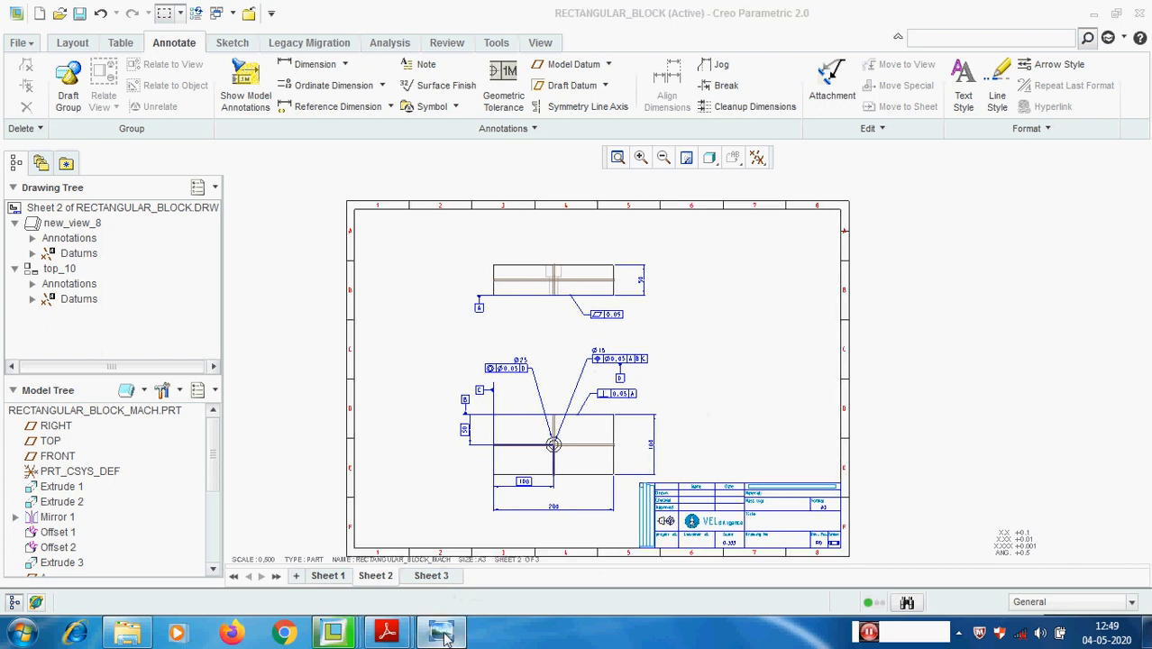
{"action": "left_click", "coordinate": [442, 633]}
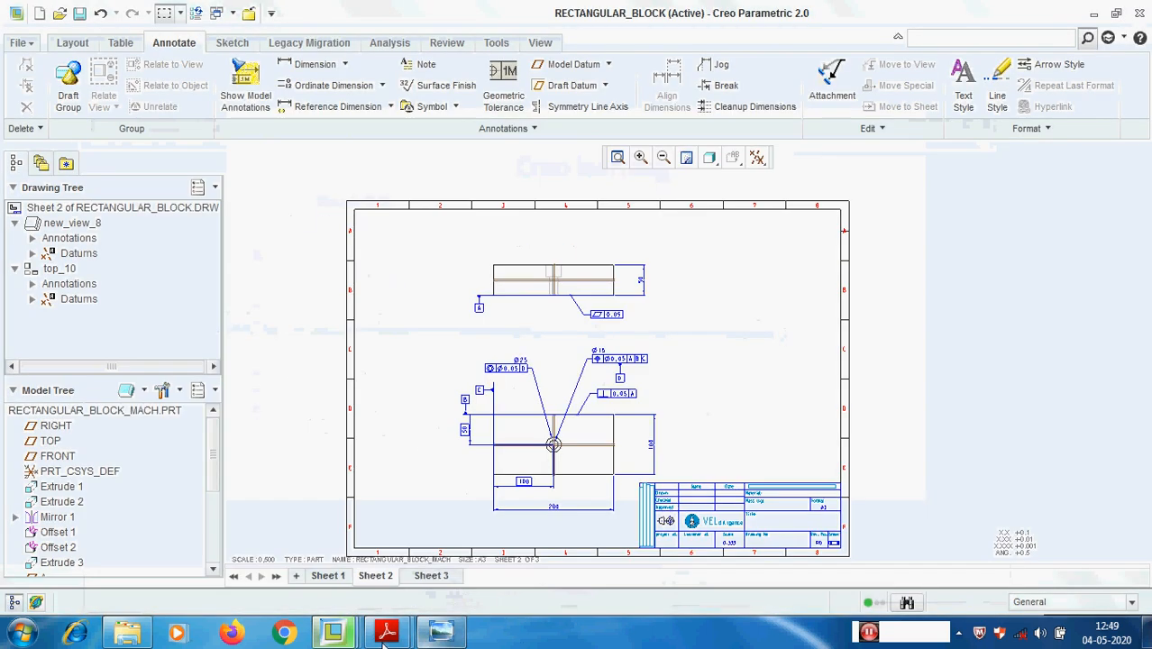
{"action": "mouse_move", "coordinate": [387, 634]}
{"action": "left_click", "coordinate": [480, 546]}
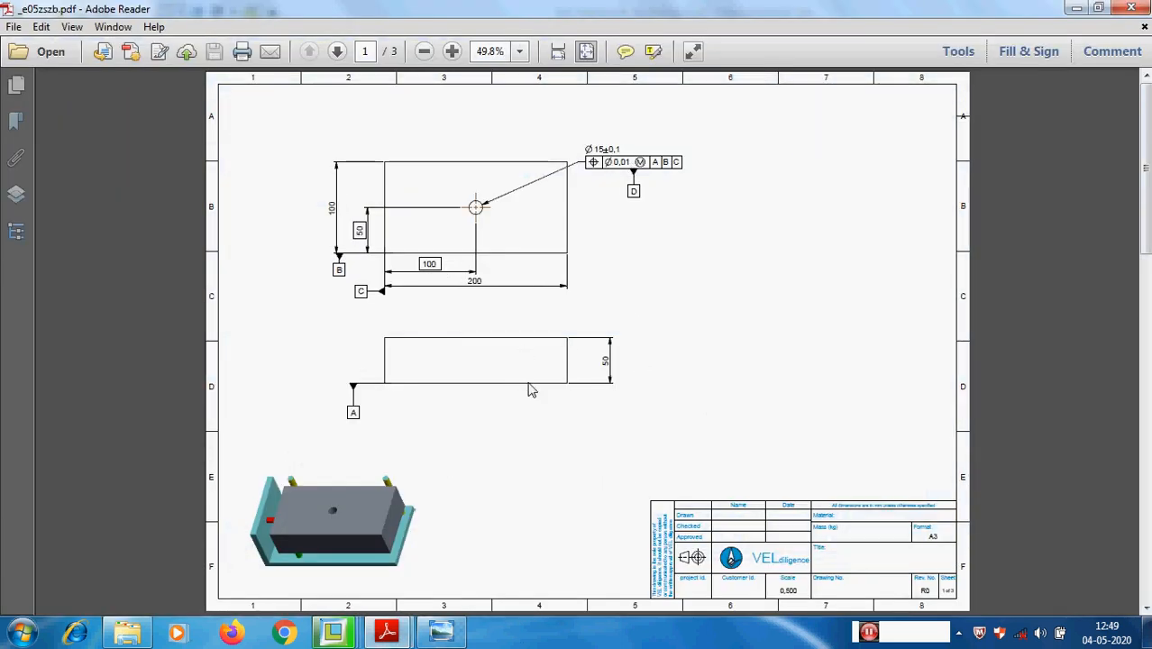
{"action": "left_click", "coordinate": [1076, 8]}
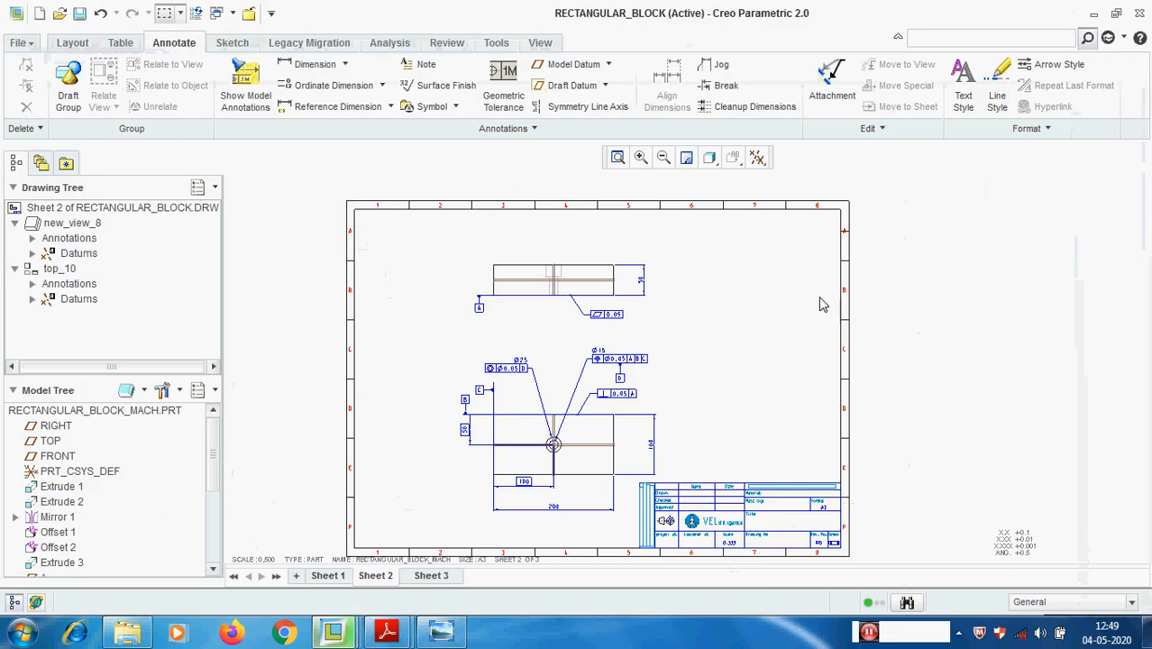
{"action": "middle_click_drag", "start_coordinate": [604, 385], "coordinate": [560, 393]}
{"action": "middle_click_drag", "start_coordinate": [646, 380], "coordinate": [608, 385]}
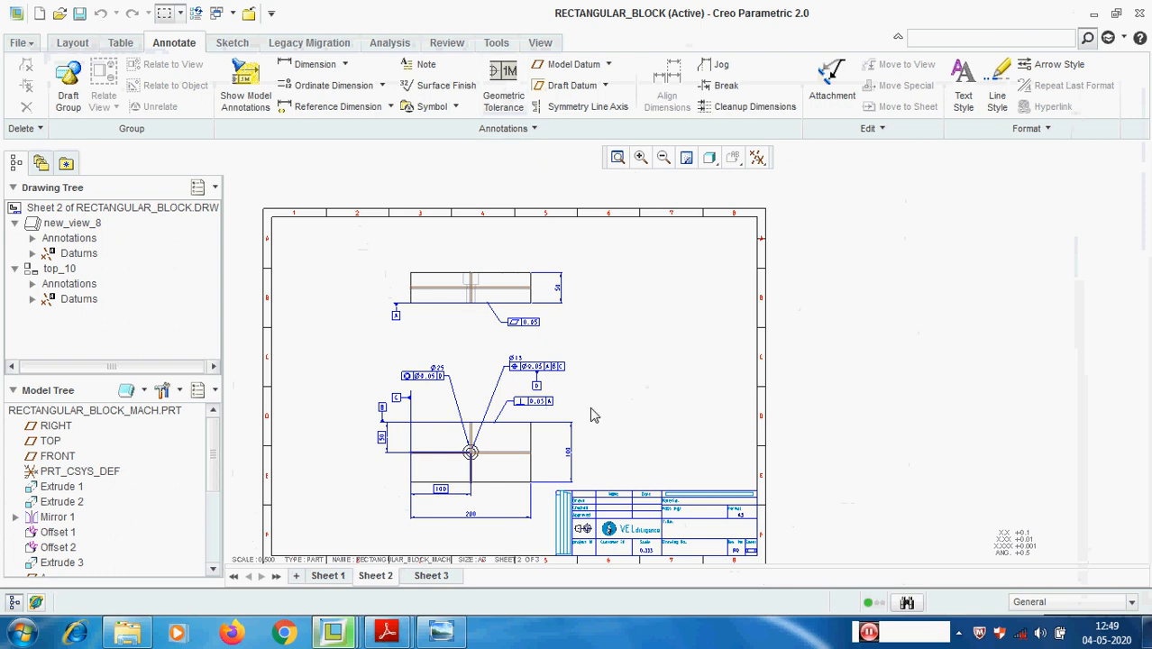
{"action": "scroll", "coordinate": [590, 470], "scroll_direction": "up", "scroll_amount": 2}
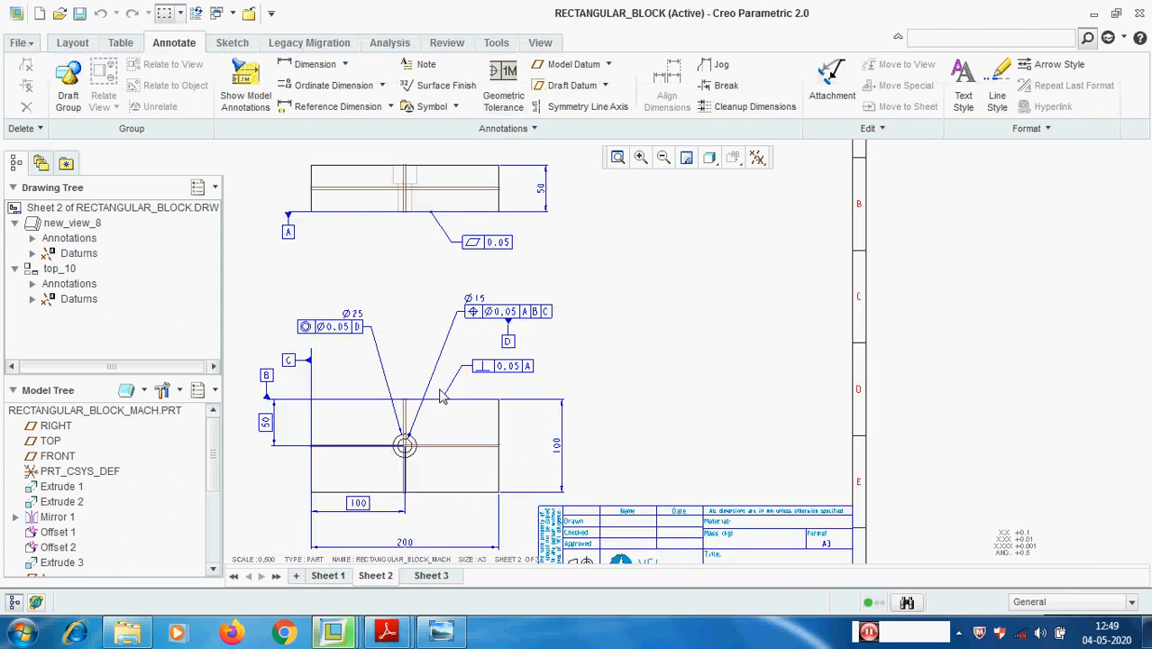
{"action": "scroll", "coordinate": [446, 473], "scroll_direction": "down", "scroll_amount": 1}
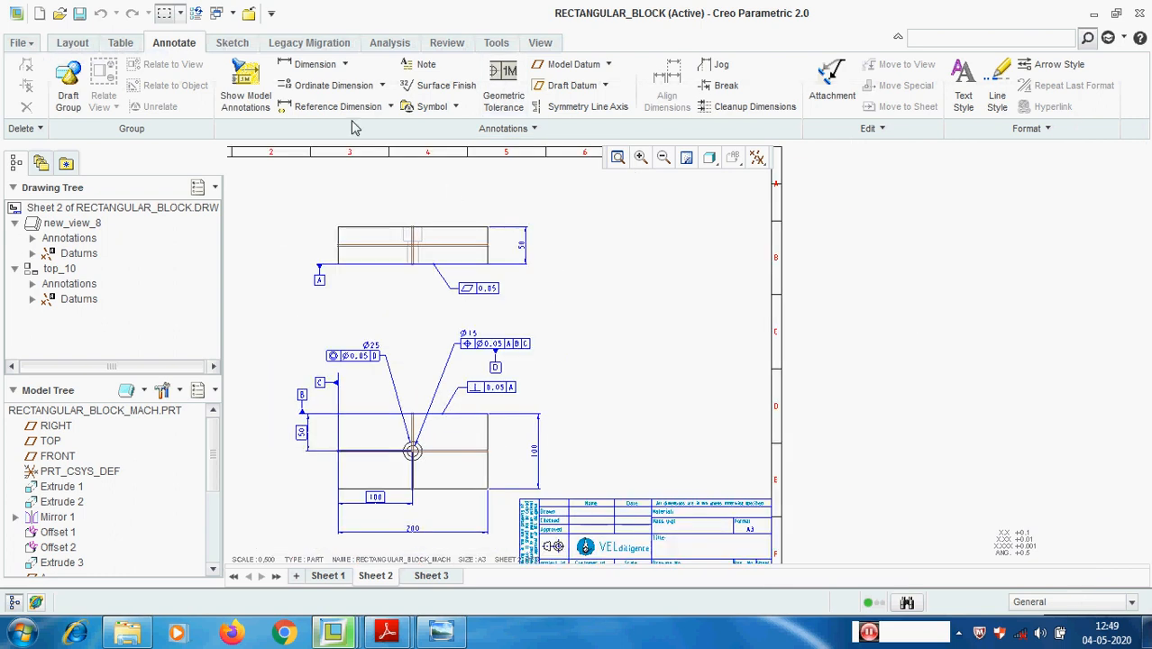
{"action": "left_click", "coordinate": [245, 81]}
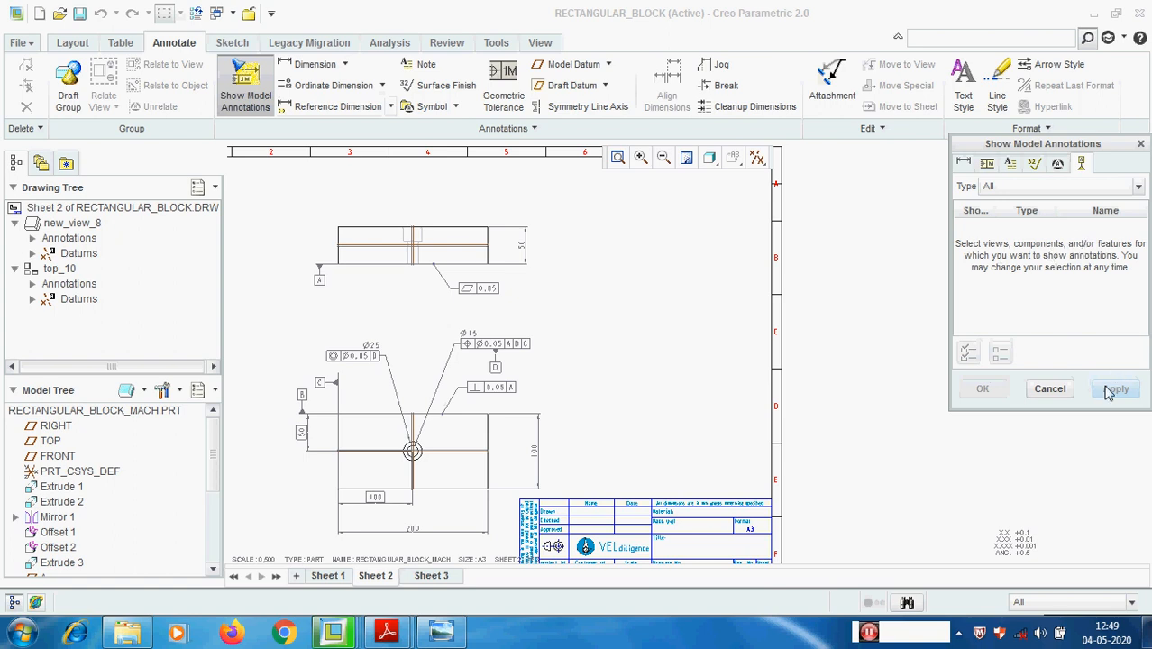
{"action": "left_click", "coordinate": [1049, 387]}
{"action": "left_click", "coordinate": [502, 90]}
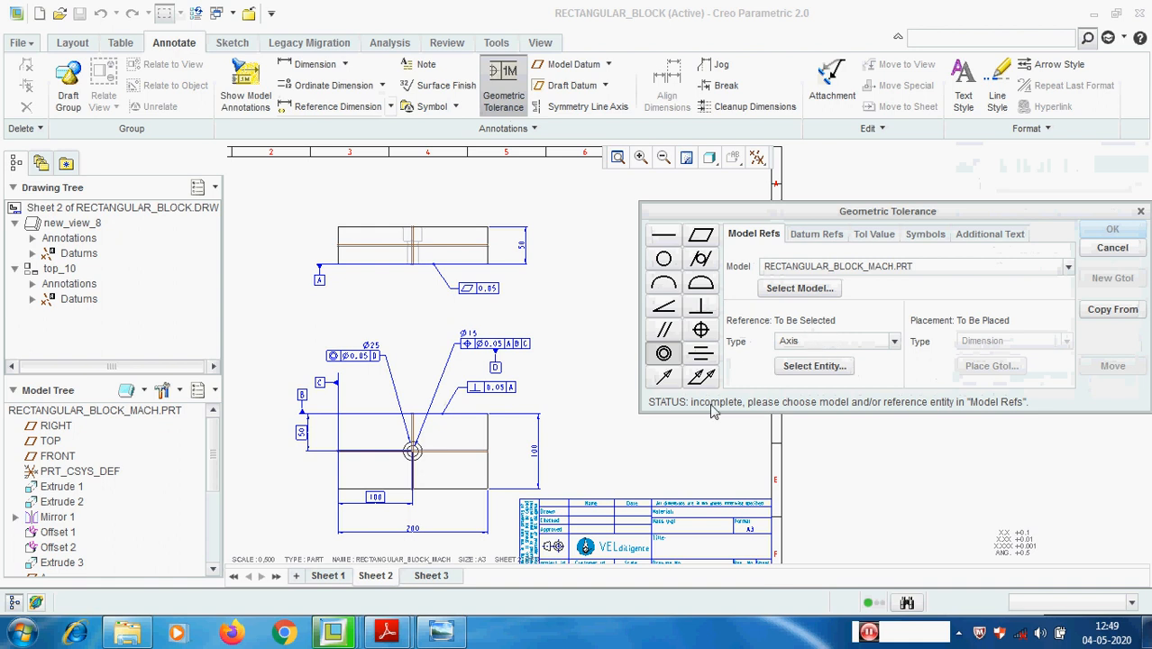
{"action": "scroll", "coordinate": [430, 459], "scroll_direction": "down", "scroll_amount": 2}
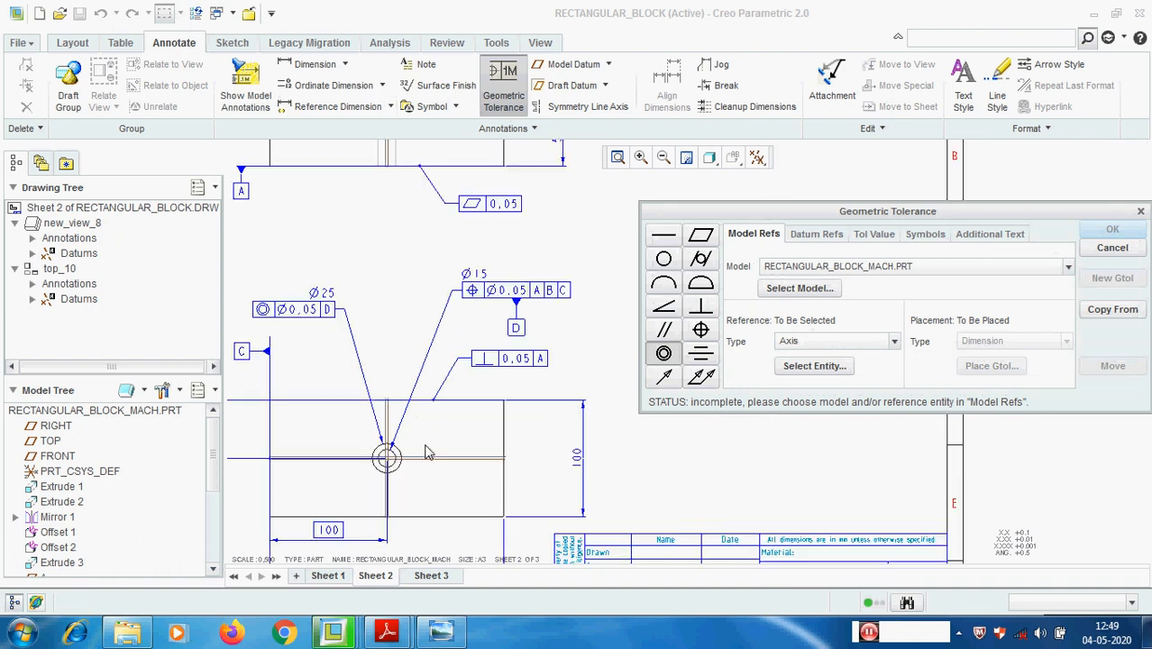
{"action": "scroll", "coordinate": [430, 460], "scroll_direction": "up", "scroll_amount": 2}
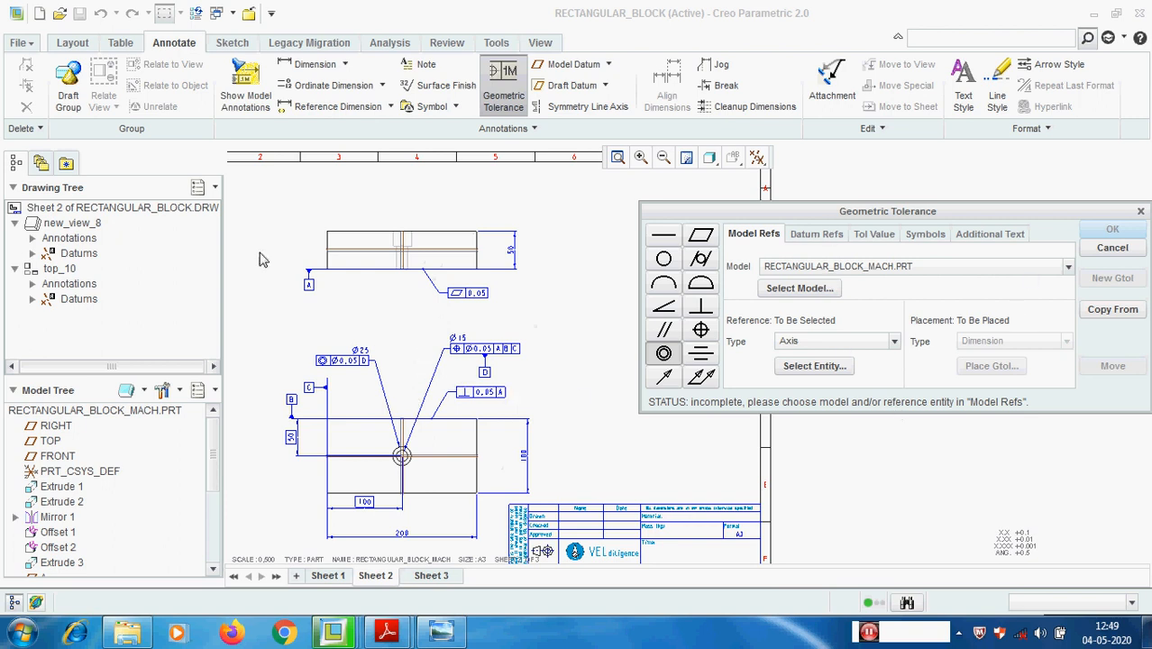
{"action": "left_click", "coordinate": [1141, 212]}
{"action": "left_click", "coordinate": [530, 337]}
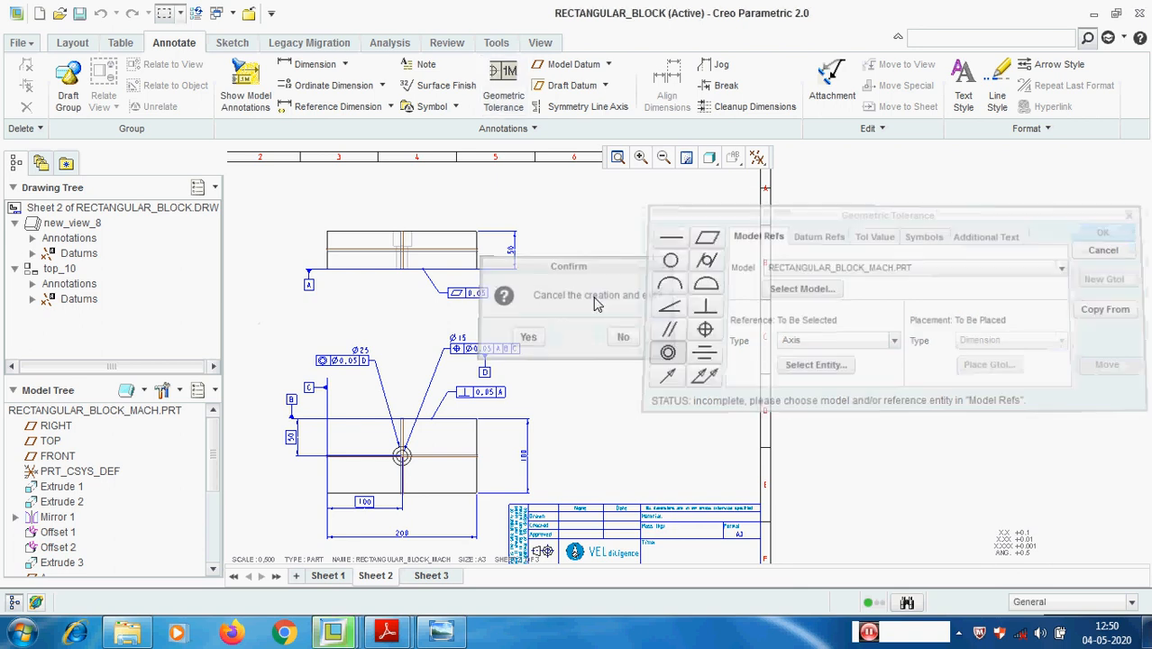
- Switch to the RECTANGULAR_BLOCK_UNEVEN.PRT window and examine the part in plan, side and angled orientations
{"action": "scroll", "coordinate": [590, 315], "scroll_direction": "up", "scroll_amount": 3}
{"action": "middle_click_drag", "start_coordinate": [595, 352], "coordinate": [693, 309]}
{"action": "scroll", "coordinate": [694, 309], "scroll_direction": "down", "scroll_amount": 2}
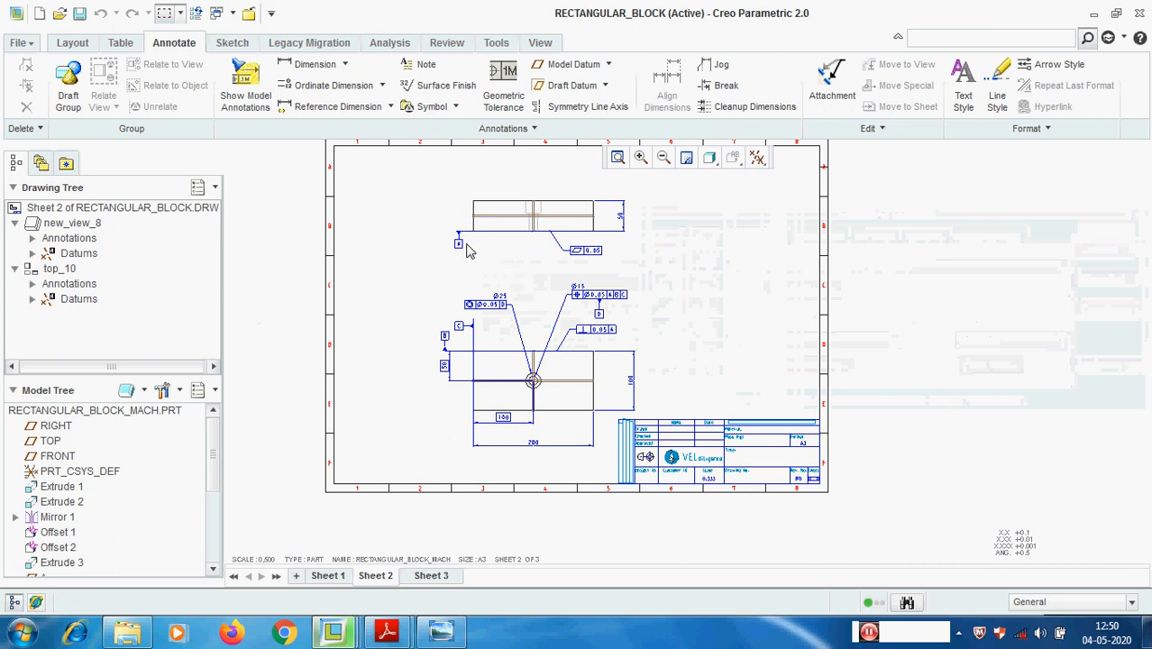
{"action": "scroll", "coordinate": [465, 250], "scroll_direction": "down", "scroll_amount": 1}
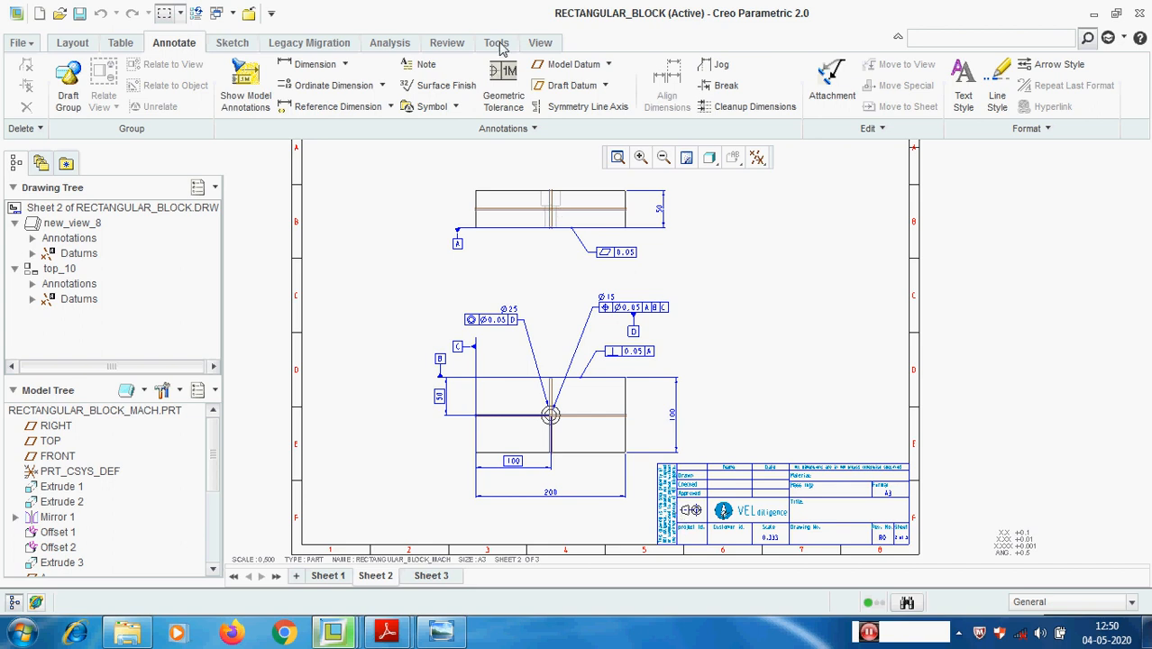
{"action": "left_click", "coordinate": [542, 43]}
{"action": "left_click", "coordinate": [763, 103]}
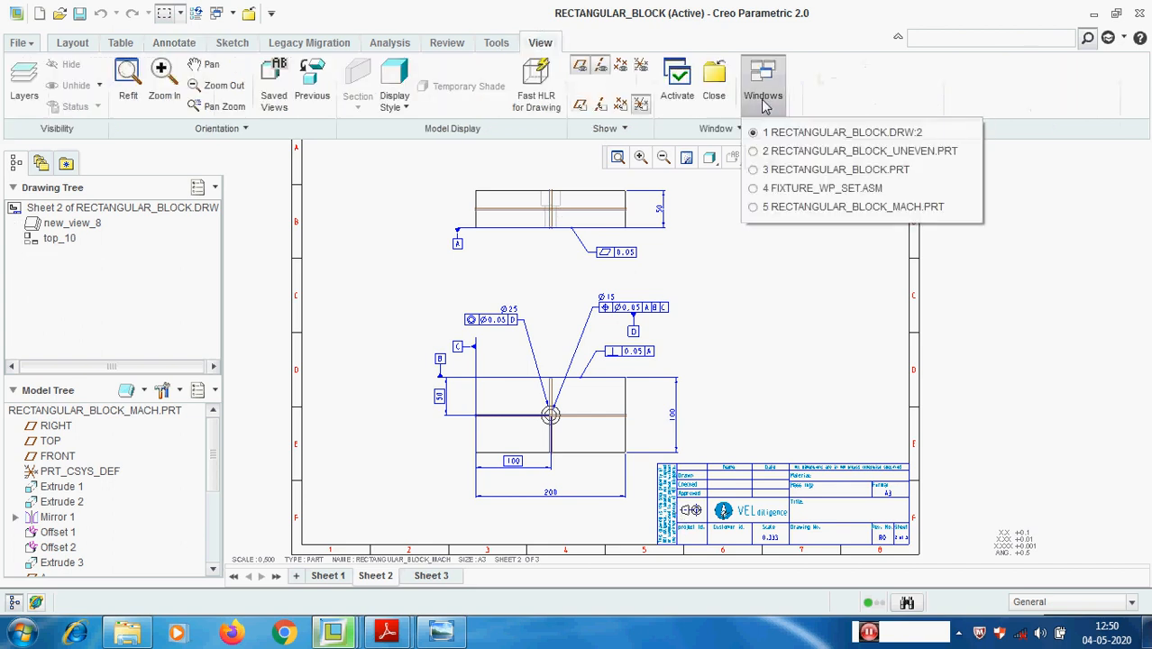
{"action": "left_click", "coordinate": [805, 151]}
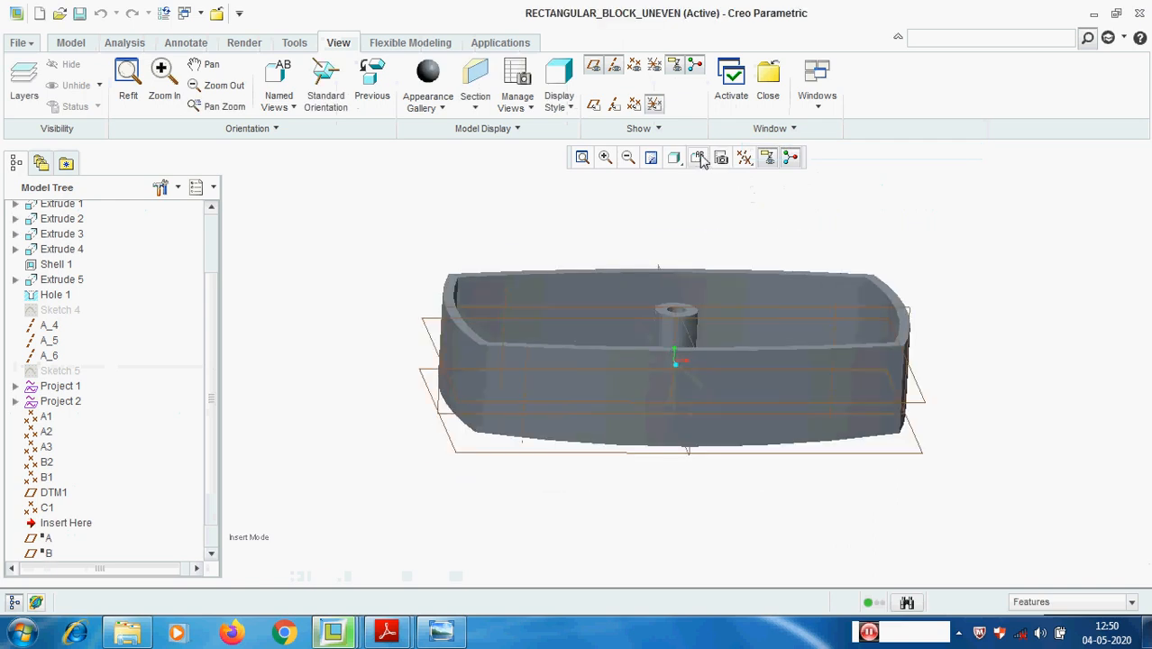
{"action": "left_click", "coordinate": [697, 157]}
{"action": "left_click", "coordinate": [737, 290]}
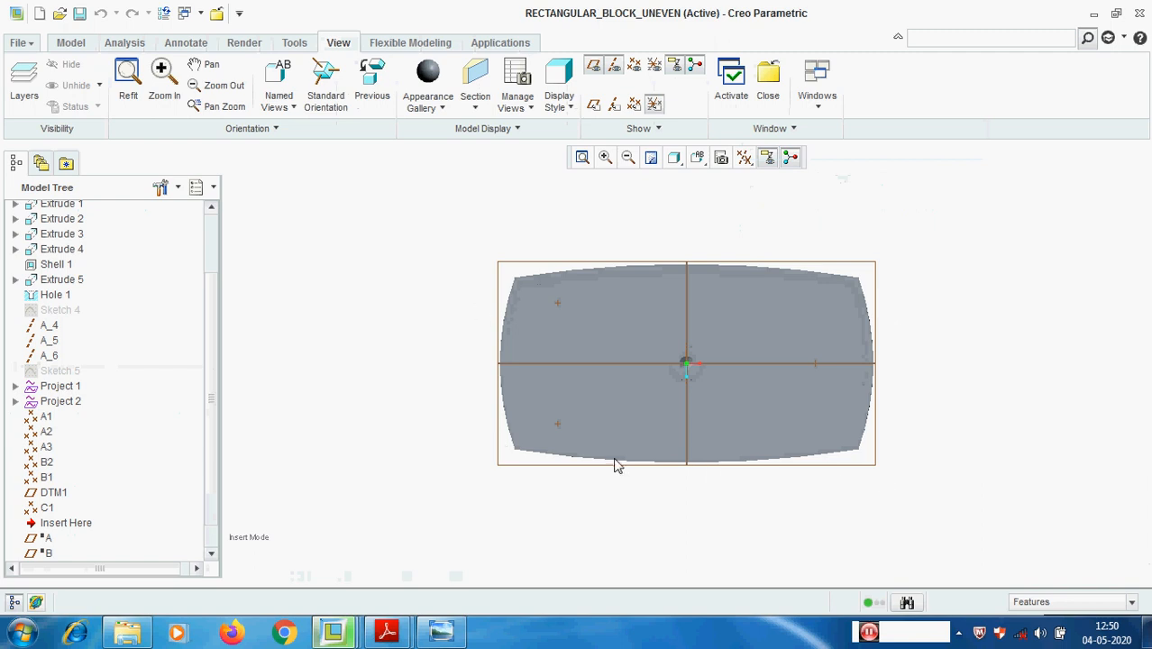
{"action": "left_click", "coordinate": [697, 157]}
{"action": "left_click", "coordinate": [728, 239]}
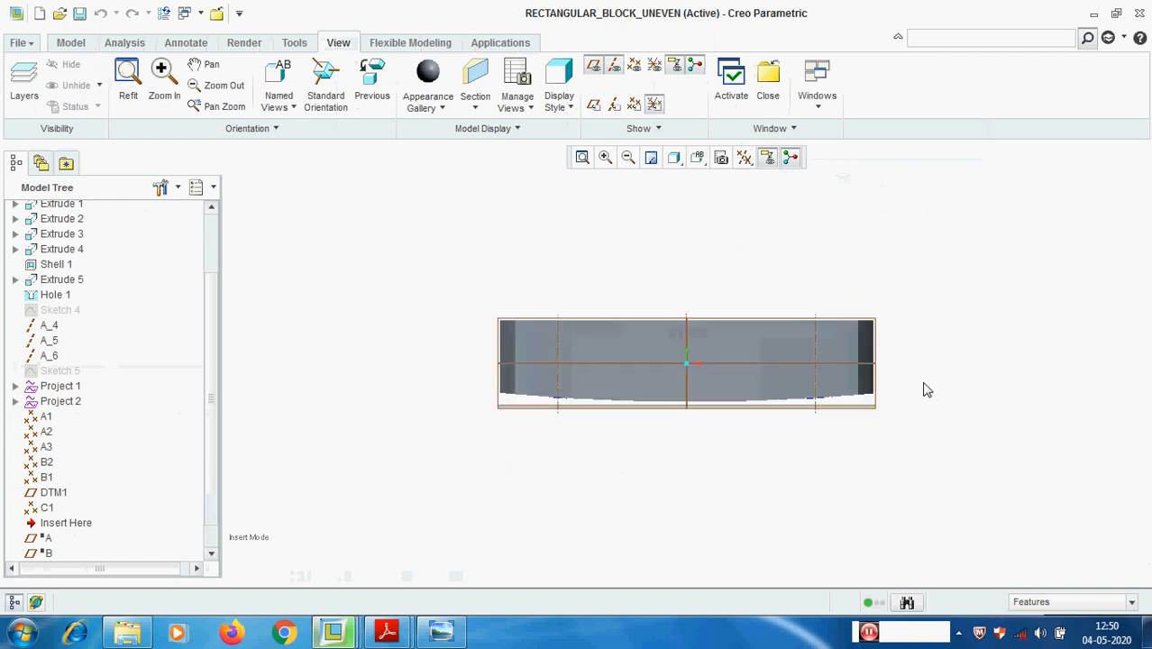
{"action": "middle_click_drag", "start_coordinate": [913, 322], "coordinate": [889, 339]}
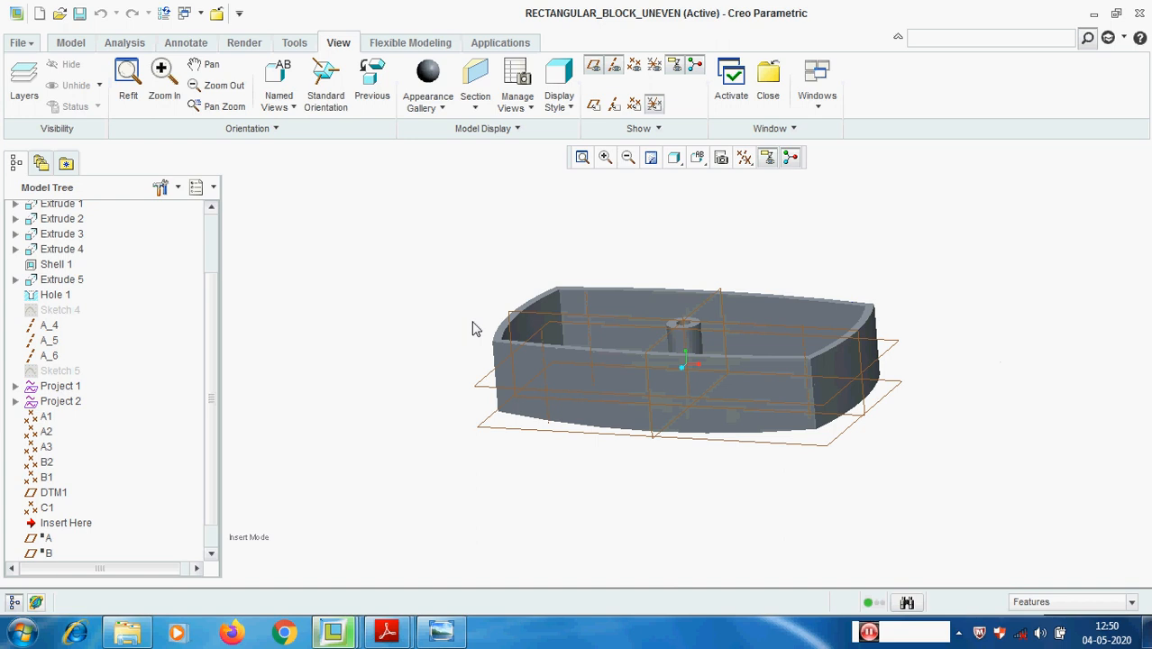
- Switch to Windows Photo Viewer and review the part-25 topic list
{"action": "left_click", "coordinate": [388, 632]}
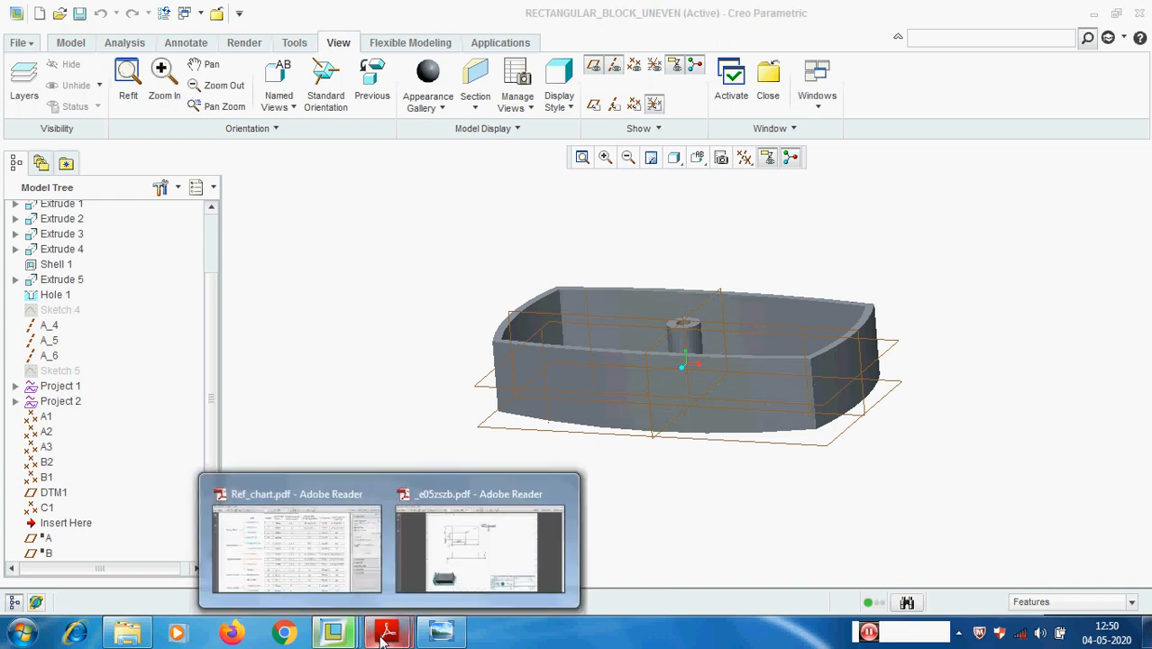
{"action": "left_click", "coordinate": [442, 632]}
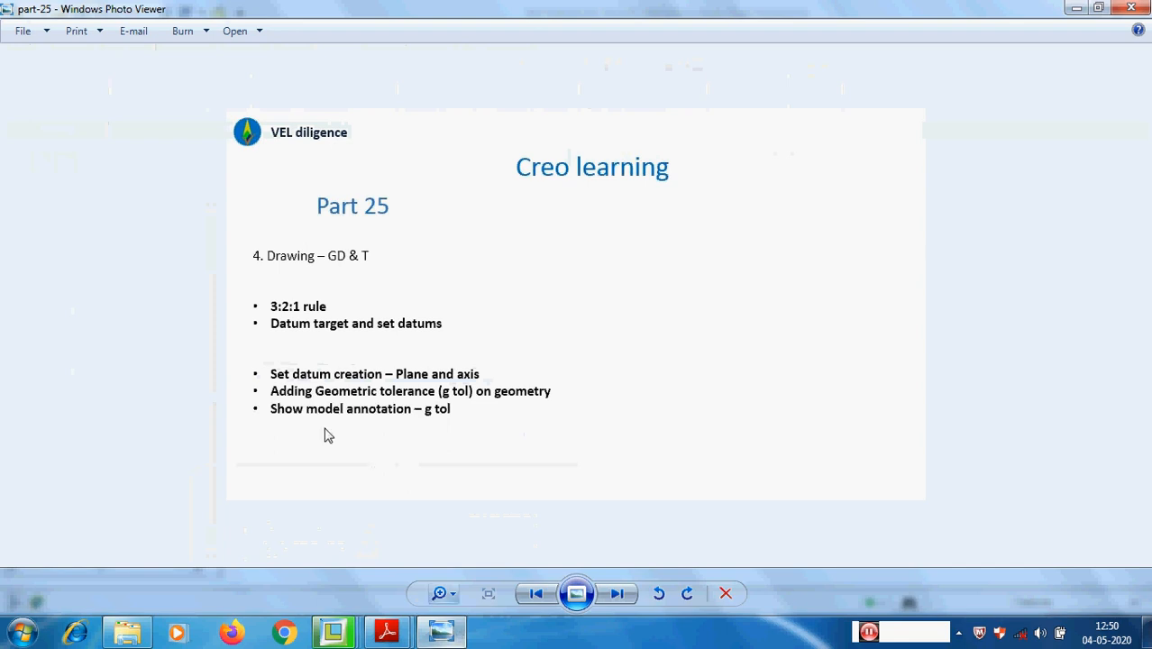